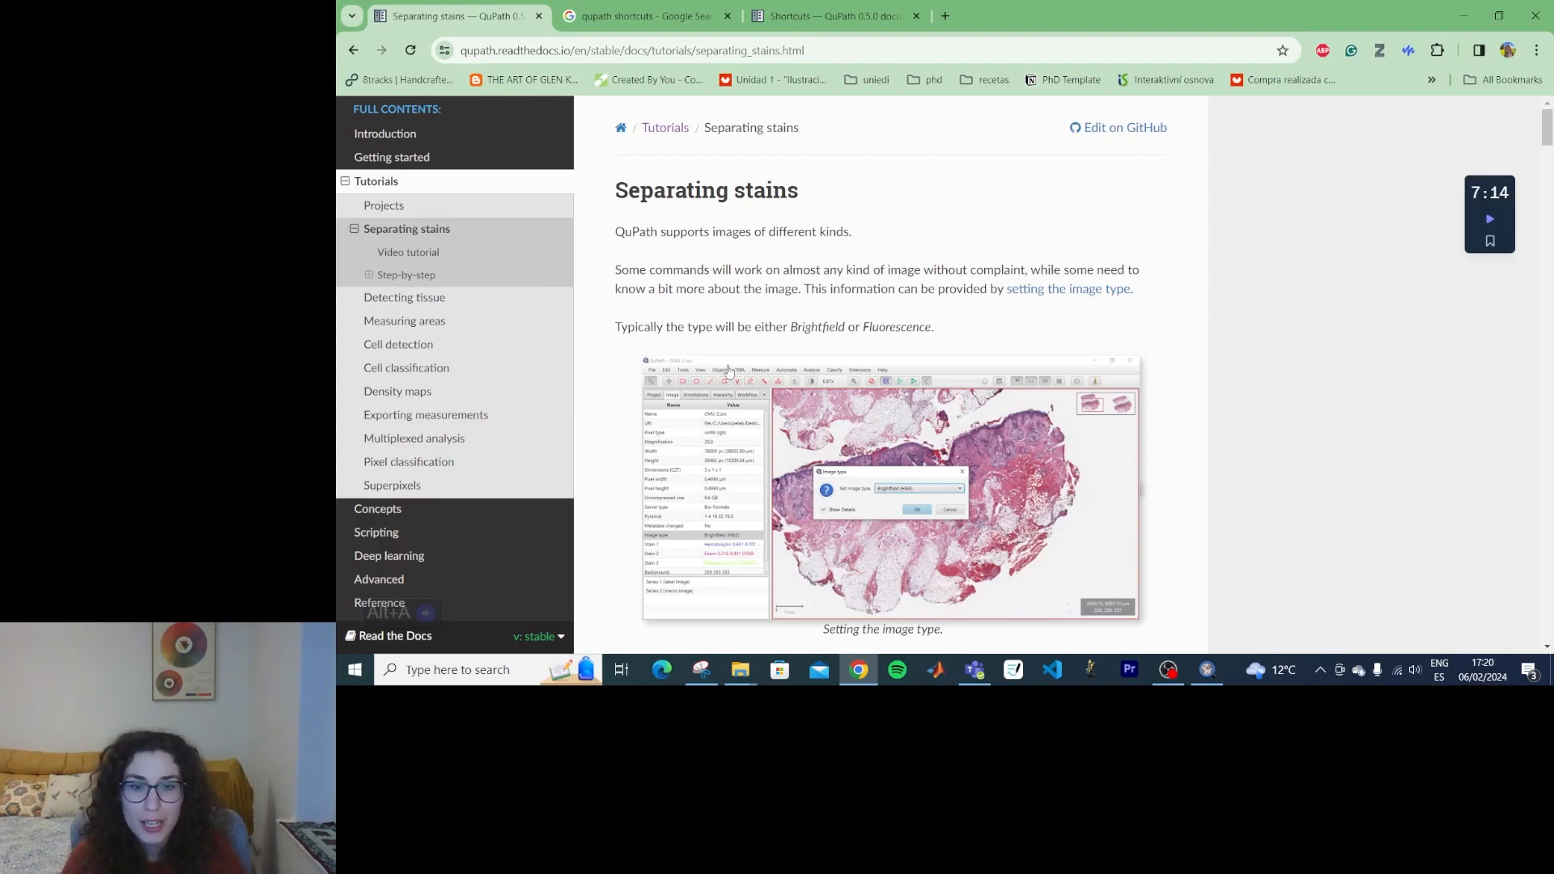
Read the Separating stains tutorial page down to its Brightfield images section.
scroll(1178, 206, "down", 6)
scroll(1183, 310, "down", 3)
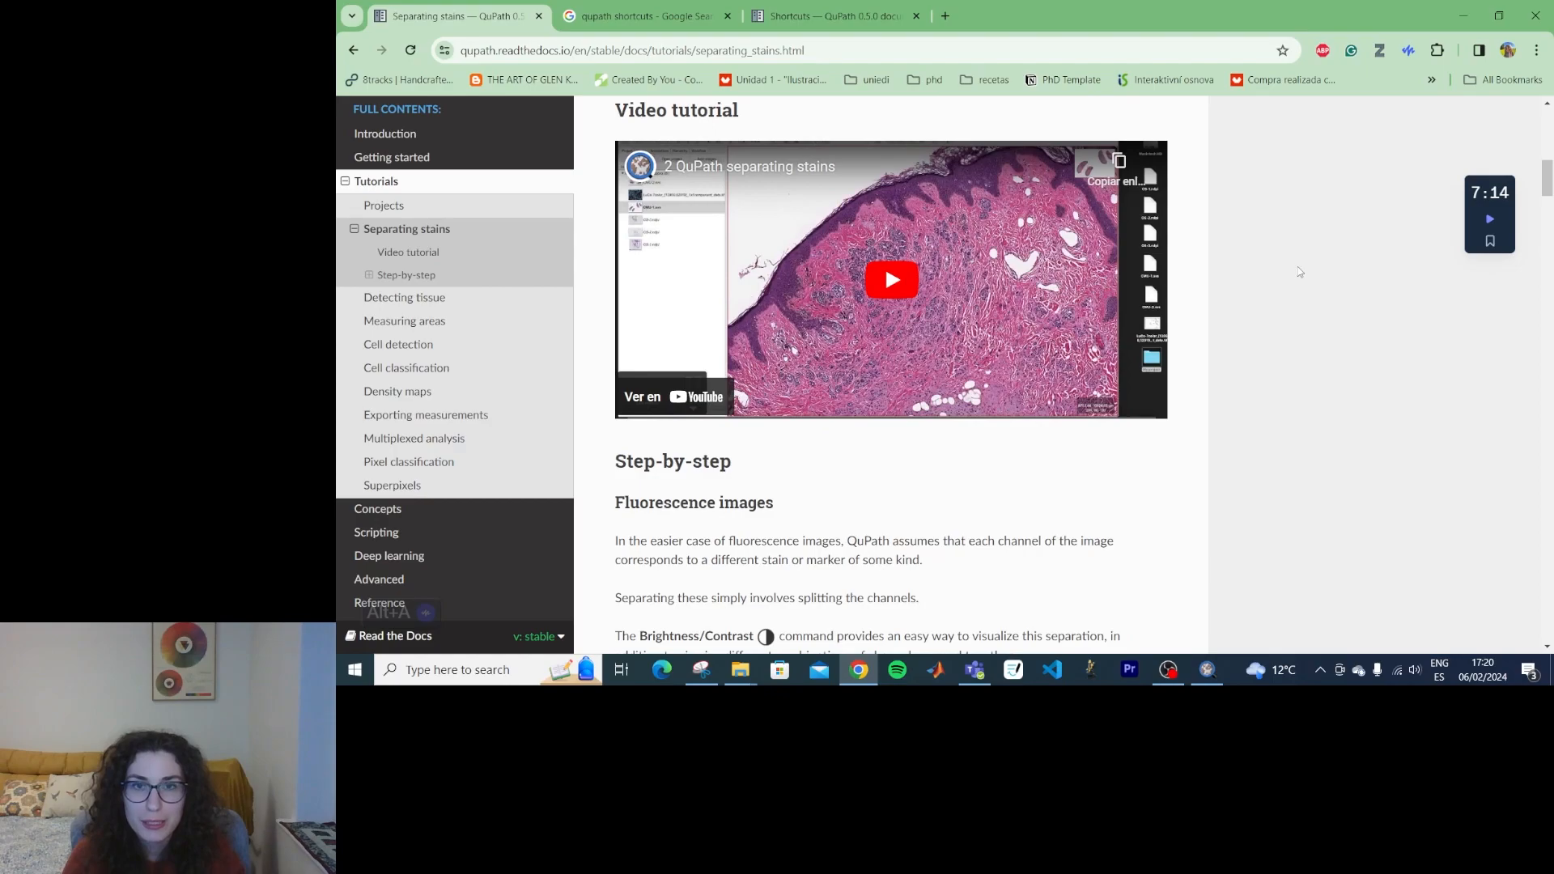
scroll(1264, 267, "up", 5)
scroll(1264, 266, "down", 9)
scroll(1252, 249, "down", 11)
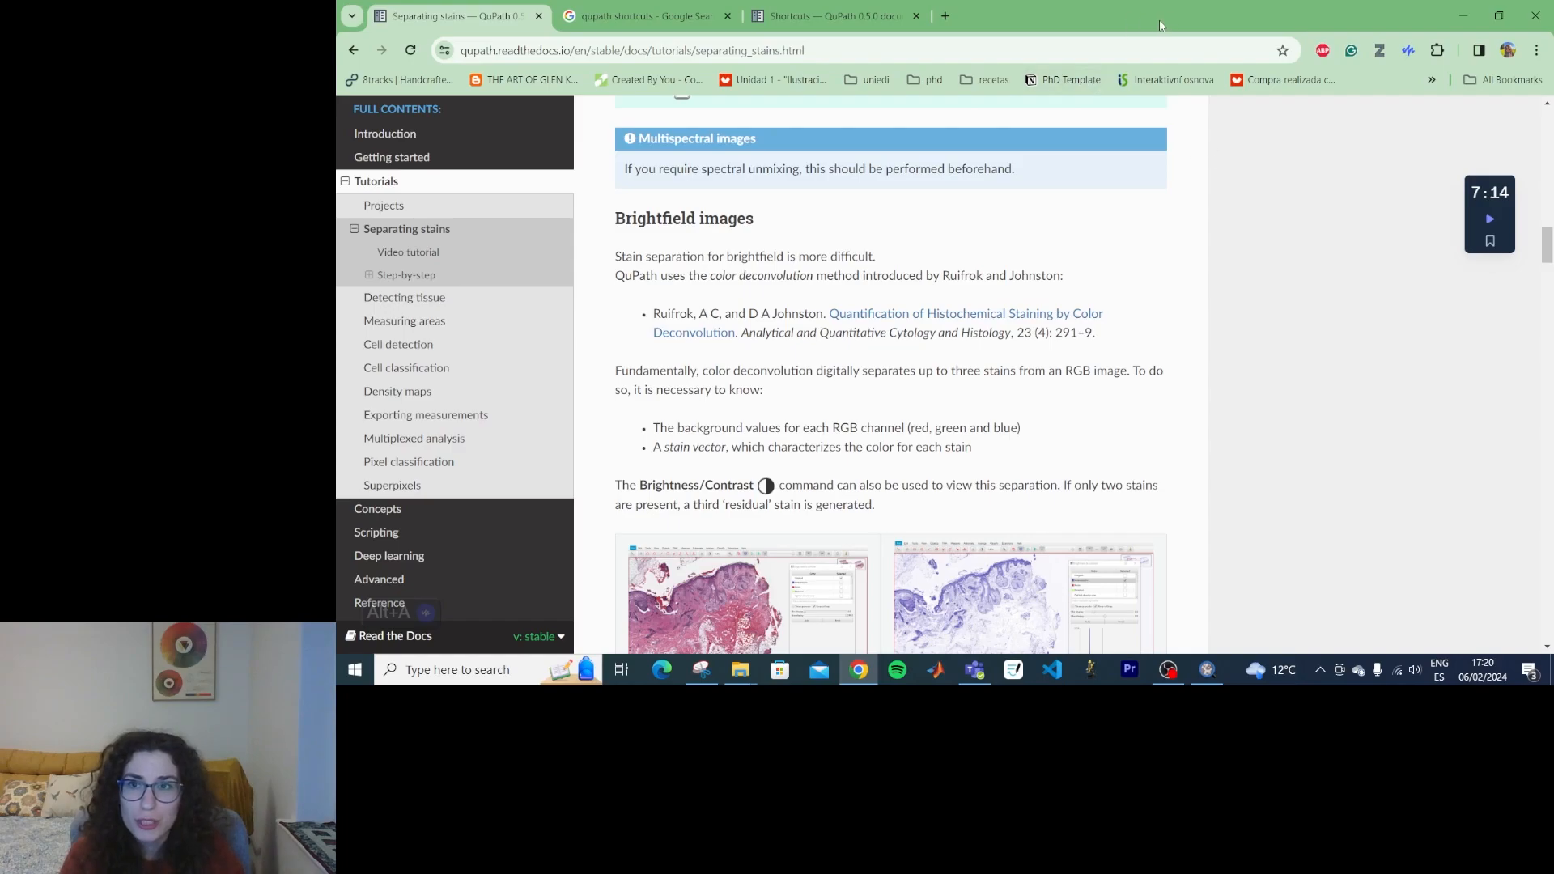
Switch to QuPath and create a project in a new folder named "stain separation" inside the projects folder.
key("super+d")
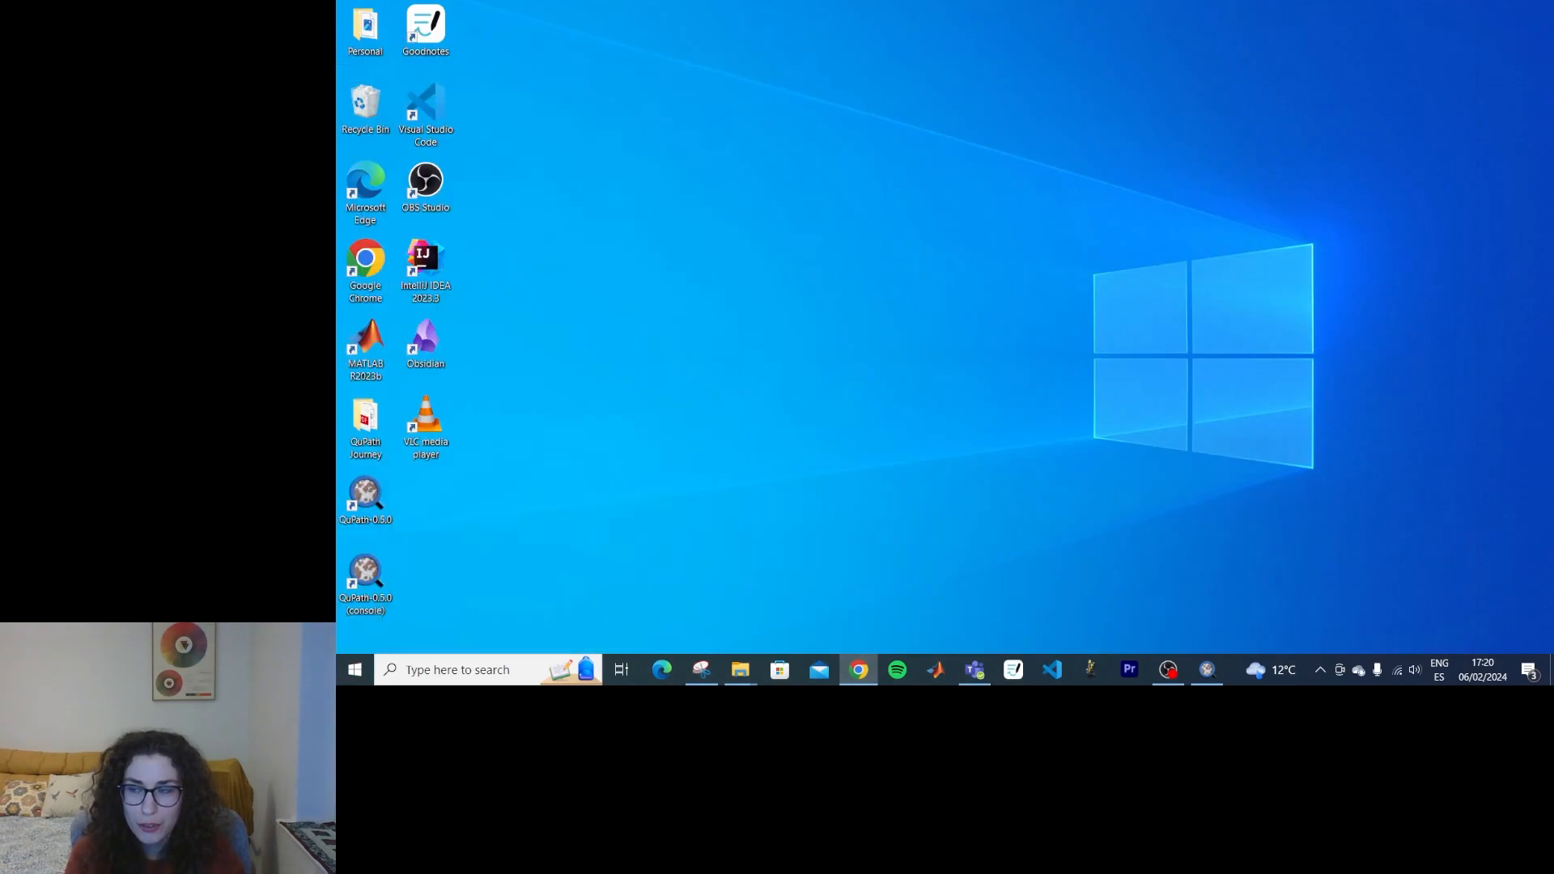
left_click(1210, 671)
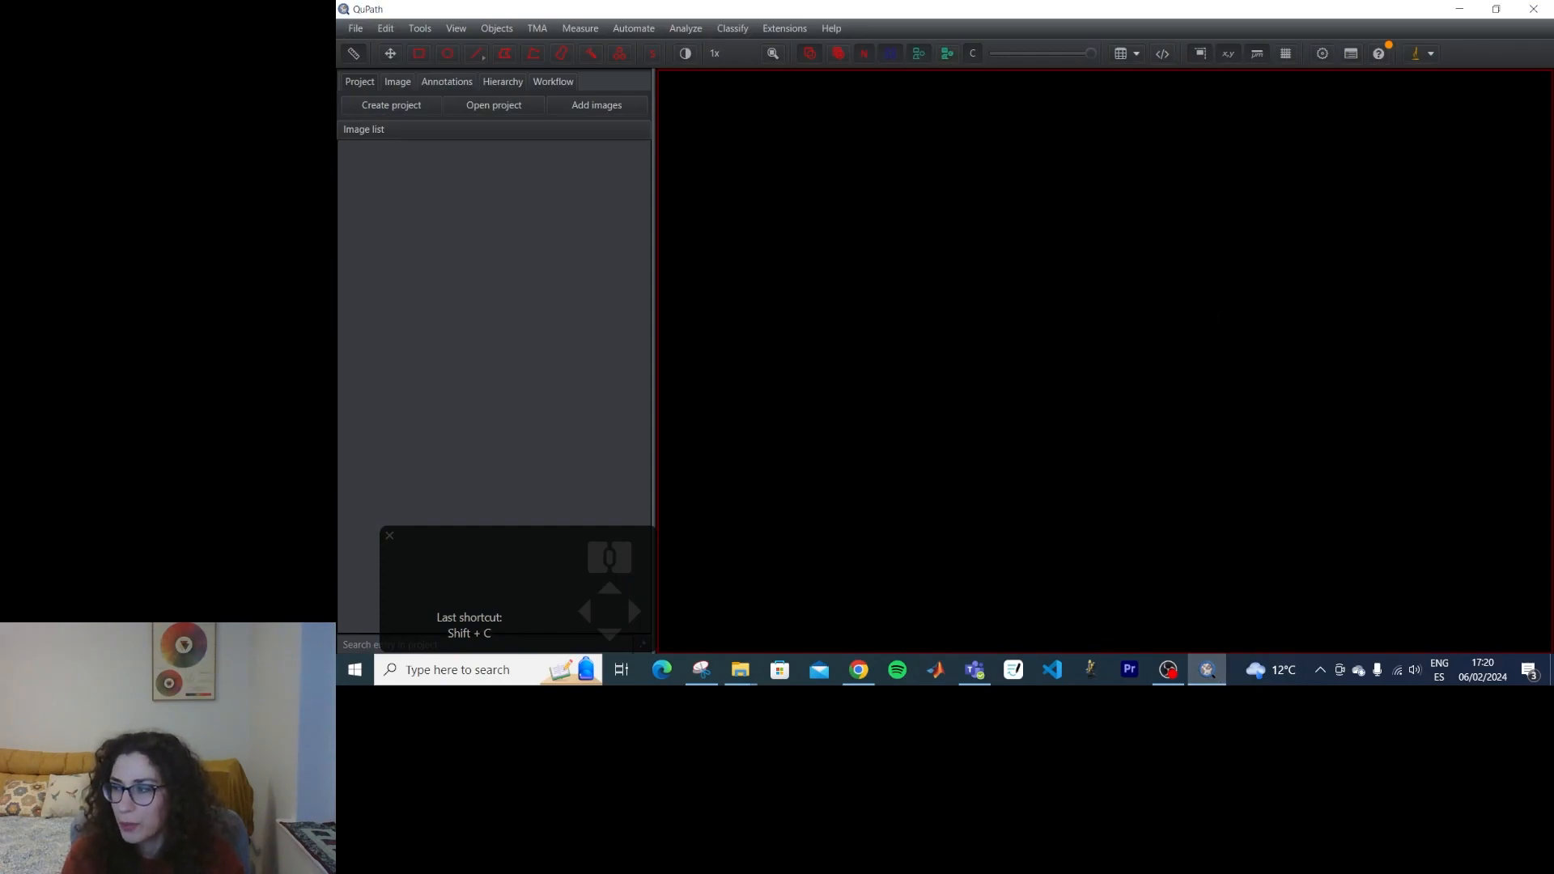
left_click(414, 112)
type("stain separation")
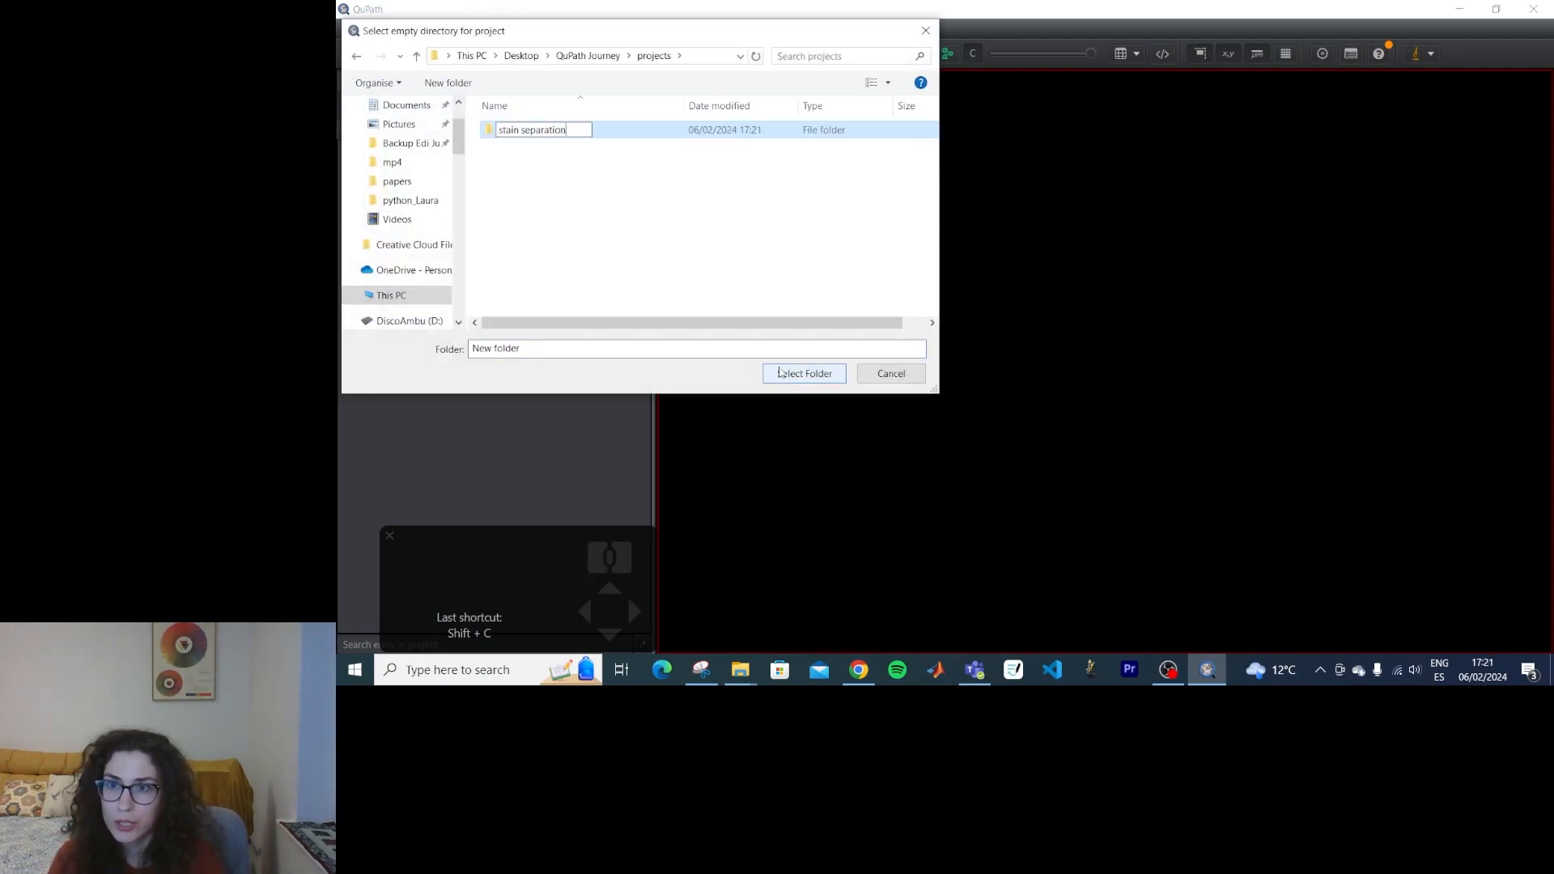
Add the two Hamamatsu slides, the Human liver-trichrome slide and Aperio-CMU-1.svs from the QuPath Journey images folder to the project.
left_click(753, 680)
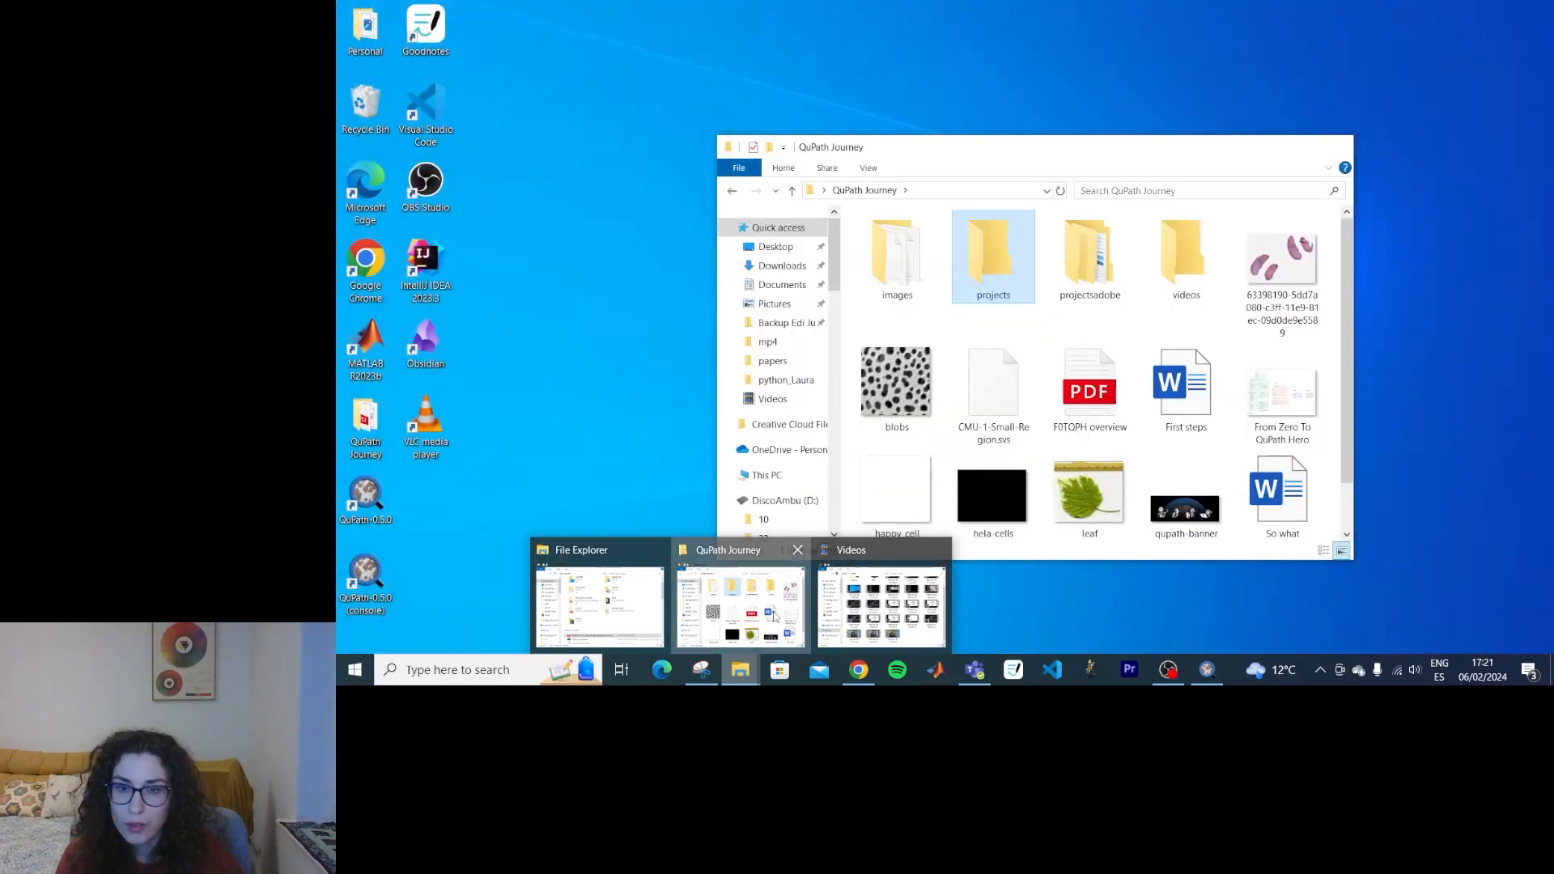
left_click(775, 616)
double_click(896, 257)
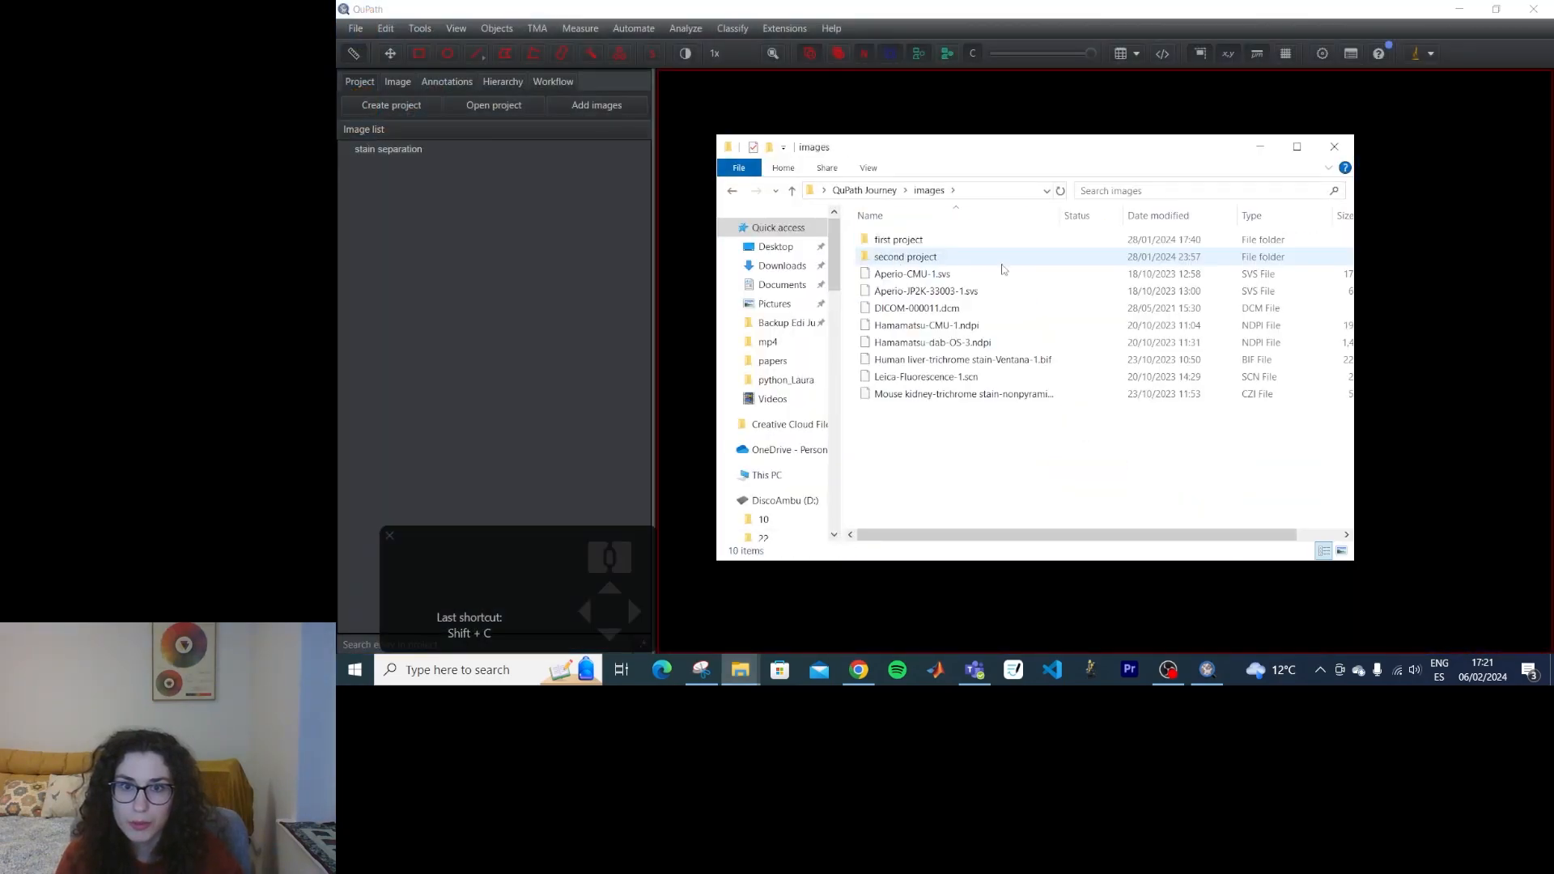
left_click(969, 279)
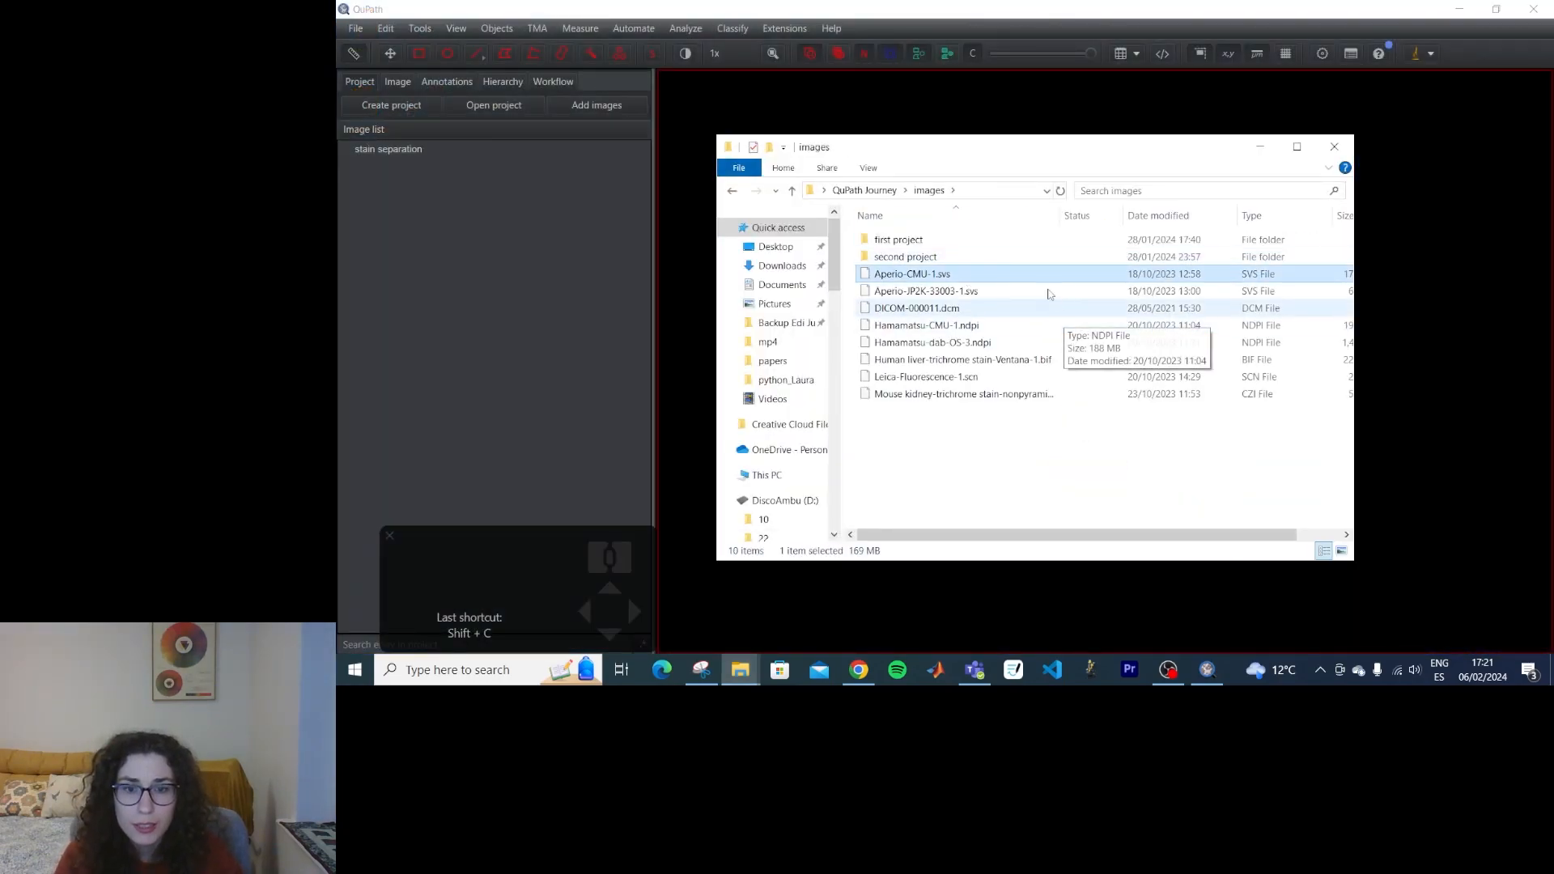
Open Hamamatsu-CMU-1.ndpi and set its image type to Brightfield H&E.
left_click(448, 180)
double_click(448, 180)
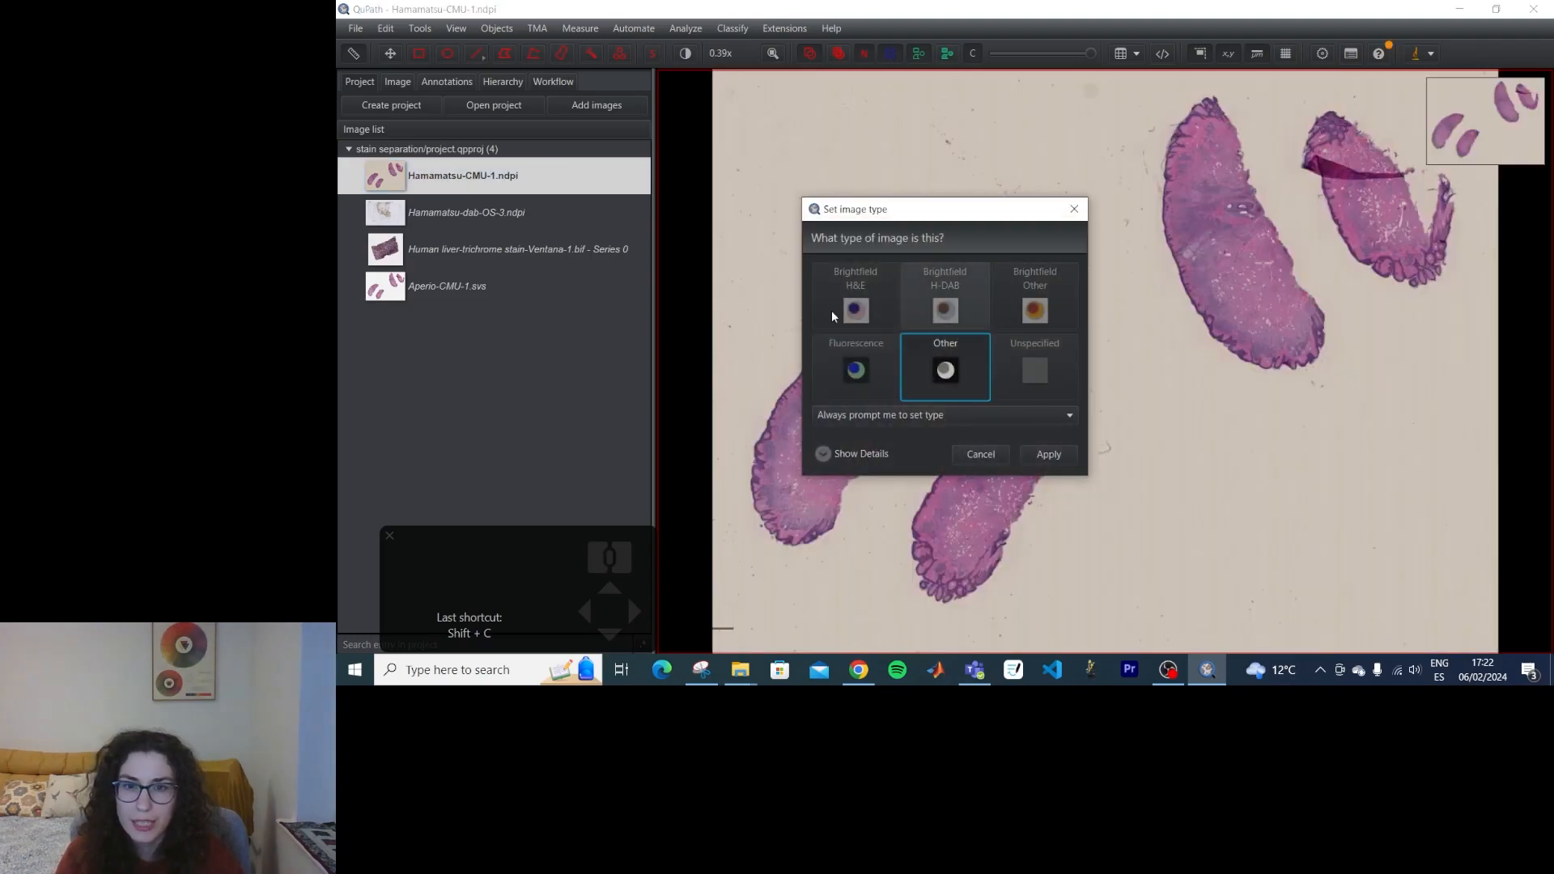
left_click(876, 311)
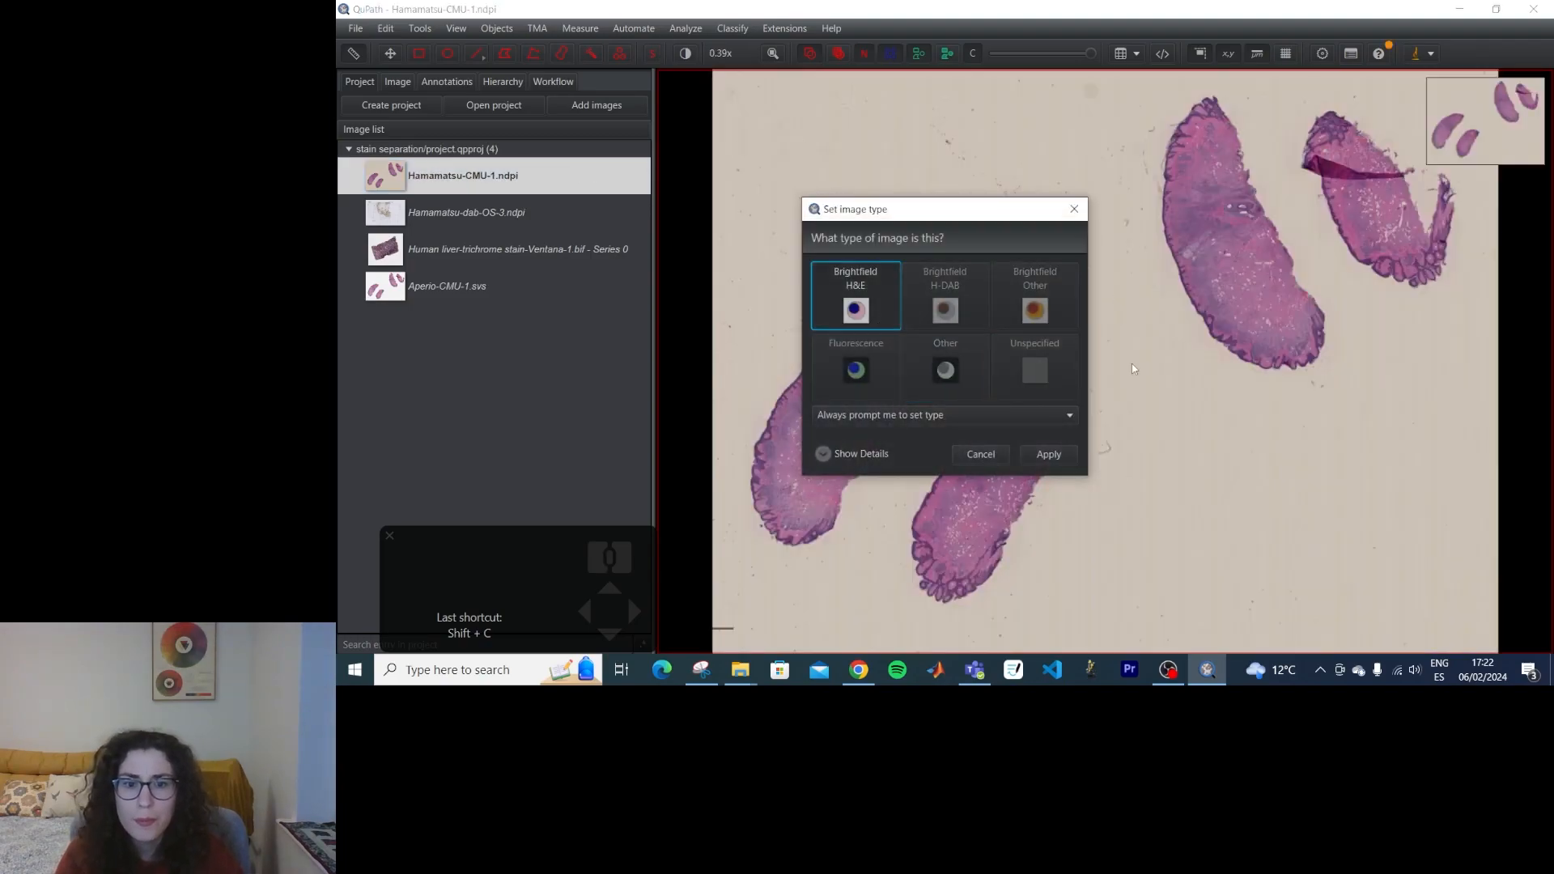
left_click(1049, 455)
Open Hamamatsu-dab-OS-3.ndpi, saving the changes to the previous image, and apply the preselected image type.
double_click(485, 212)
left_click(931, 374)
left_click(1054, 455)
Open the Human liver-trichrome stain image, saving the previous image's changes, and set its type to Brightfield Other.
double_click(485, 249)
left_click(922, 374)
left_click(1044, 301)
left_click(1051, 455)
Open Aperio-CMU-1.svs, saving the changes to the liver image, and set its type to Brightfield H&E.
double_click(477, 287)
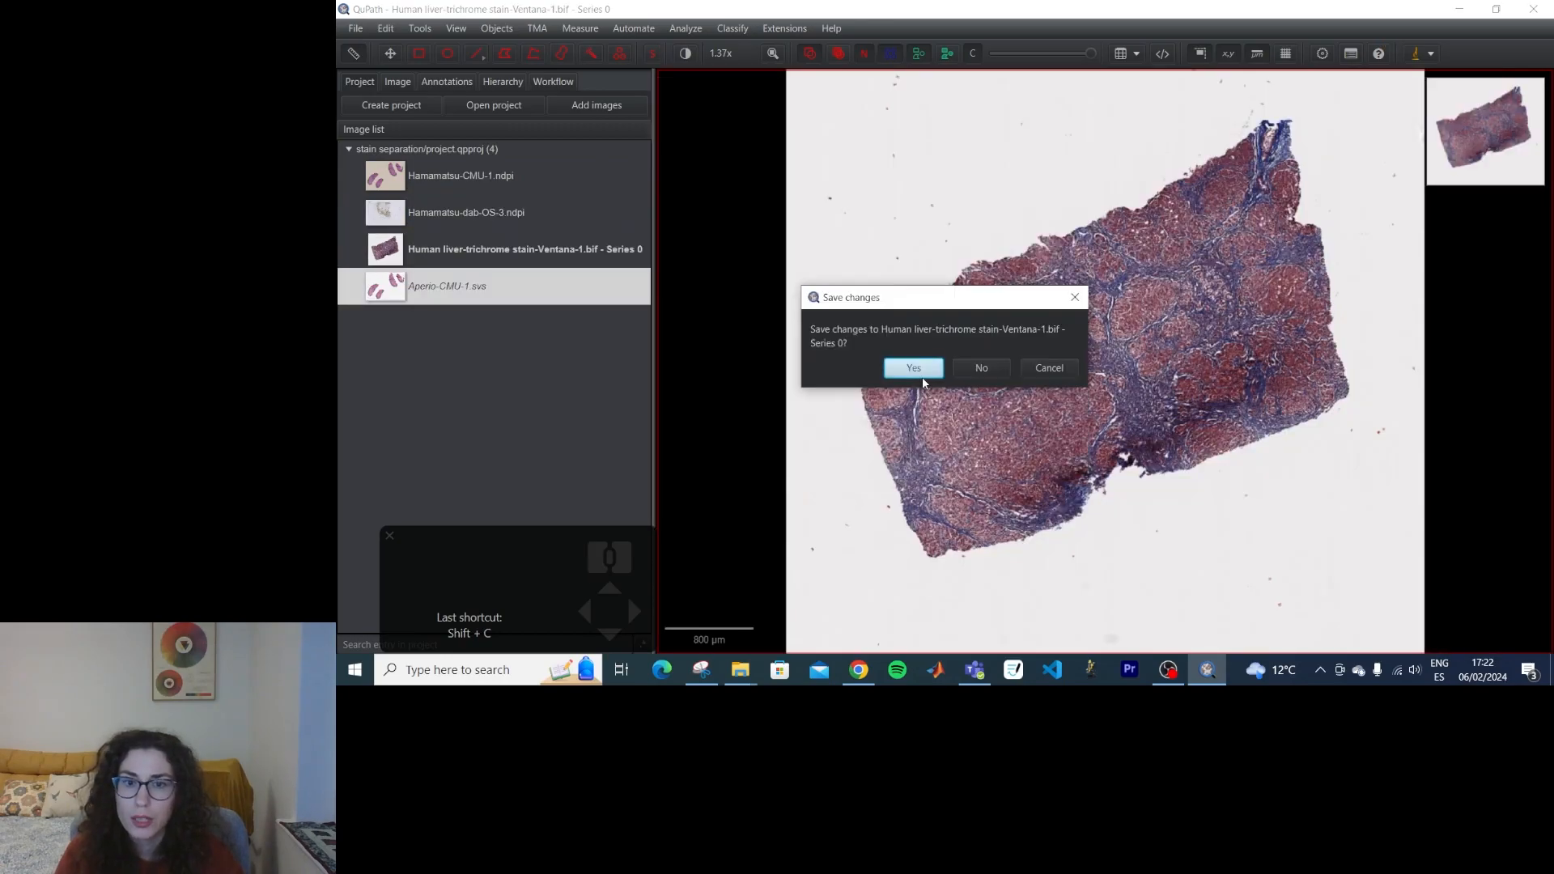
left_click(920, 378)
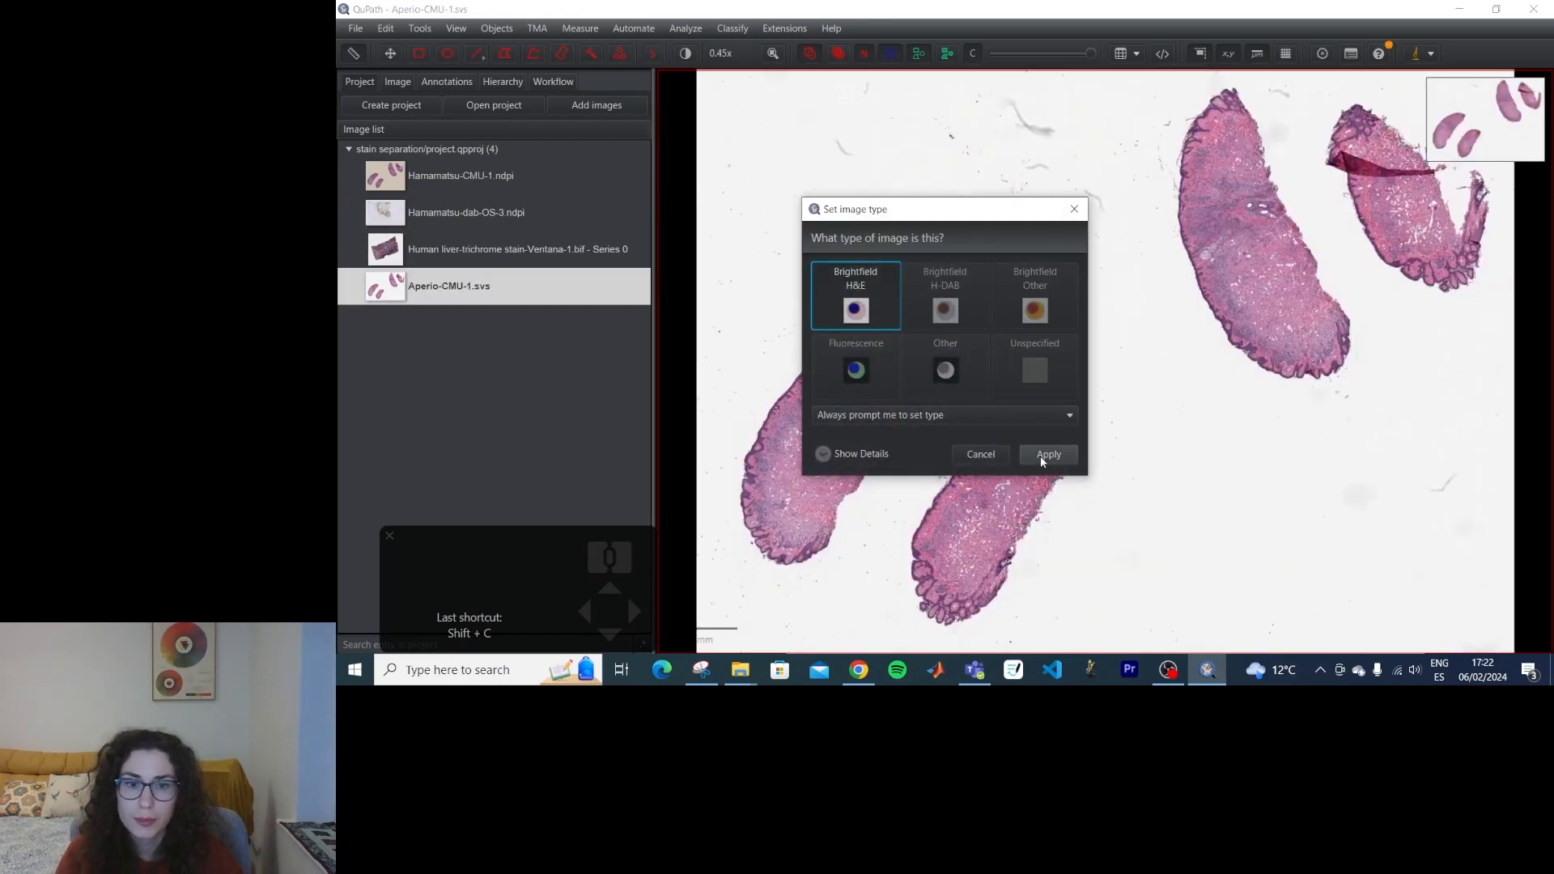
left_click(1047, 454)
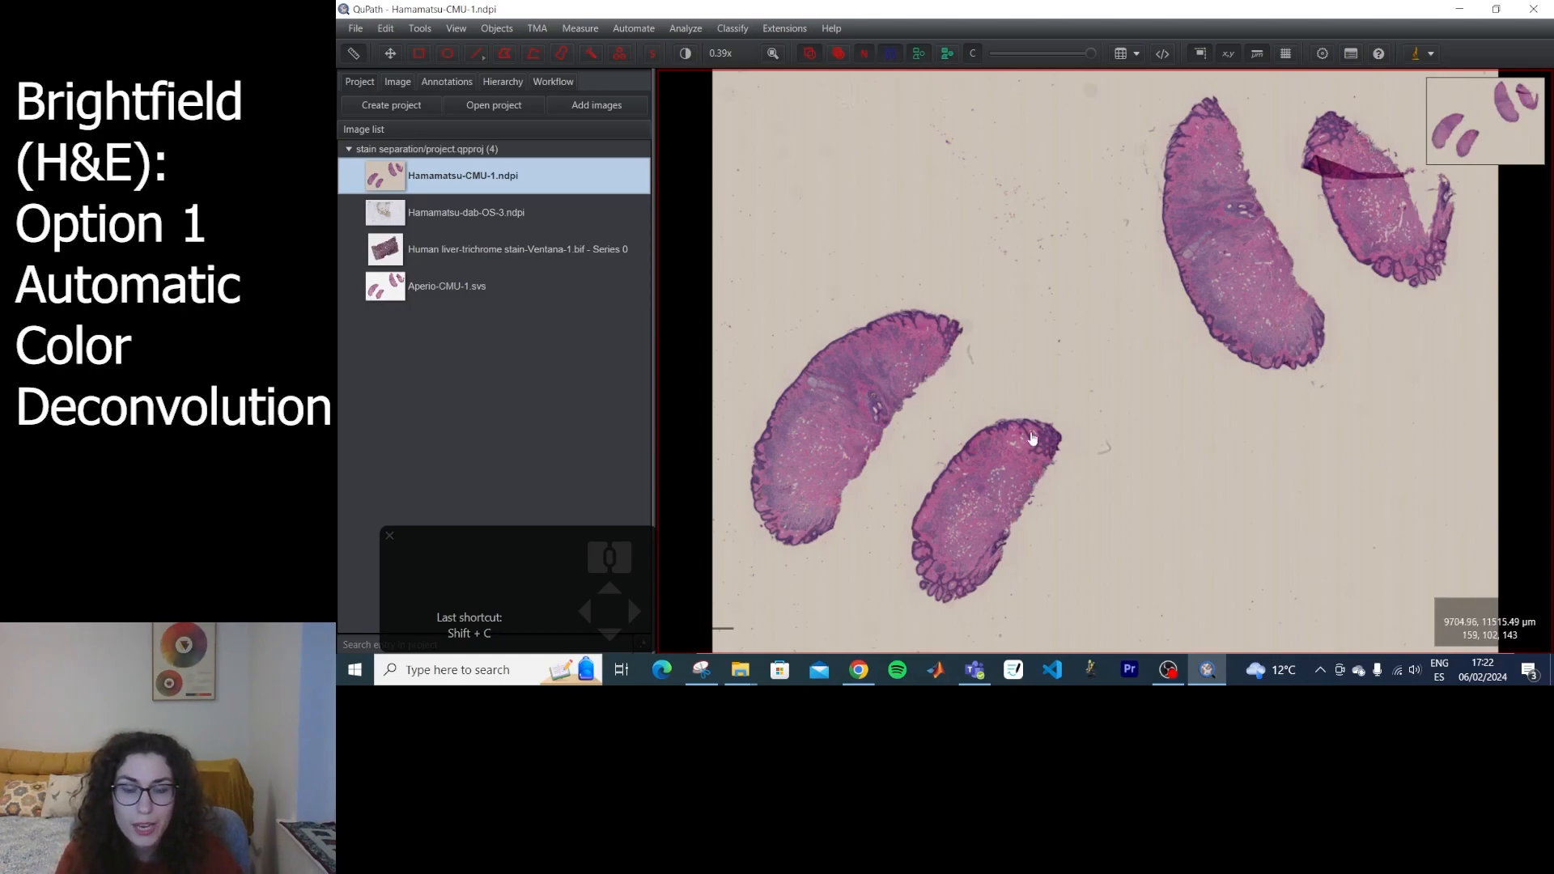
Examine the nuclei, connective tissue and outer edge of the tissue pieces in Hamamatsu-CMU-1.ndpi at several magnifications.
scroll(1050, 479, "up", 10)
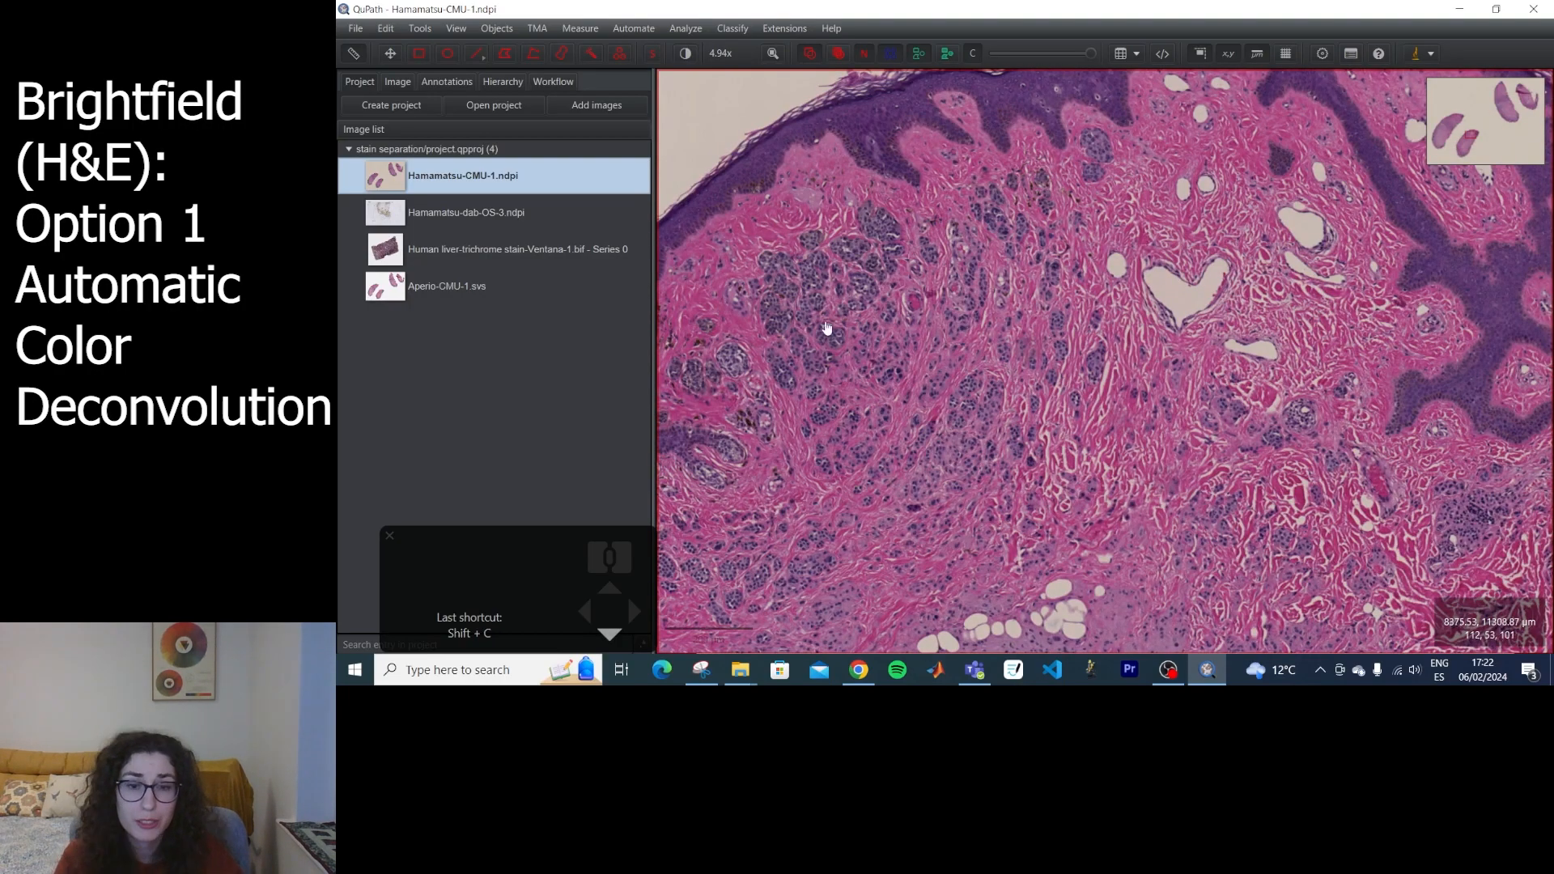
scroll(1217, 346, "up", 2)
scroll(1217, 346, "down", 5)
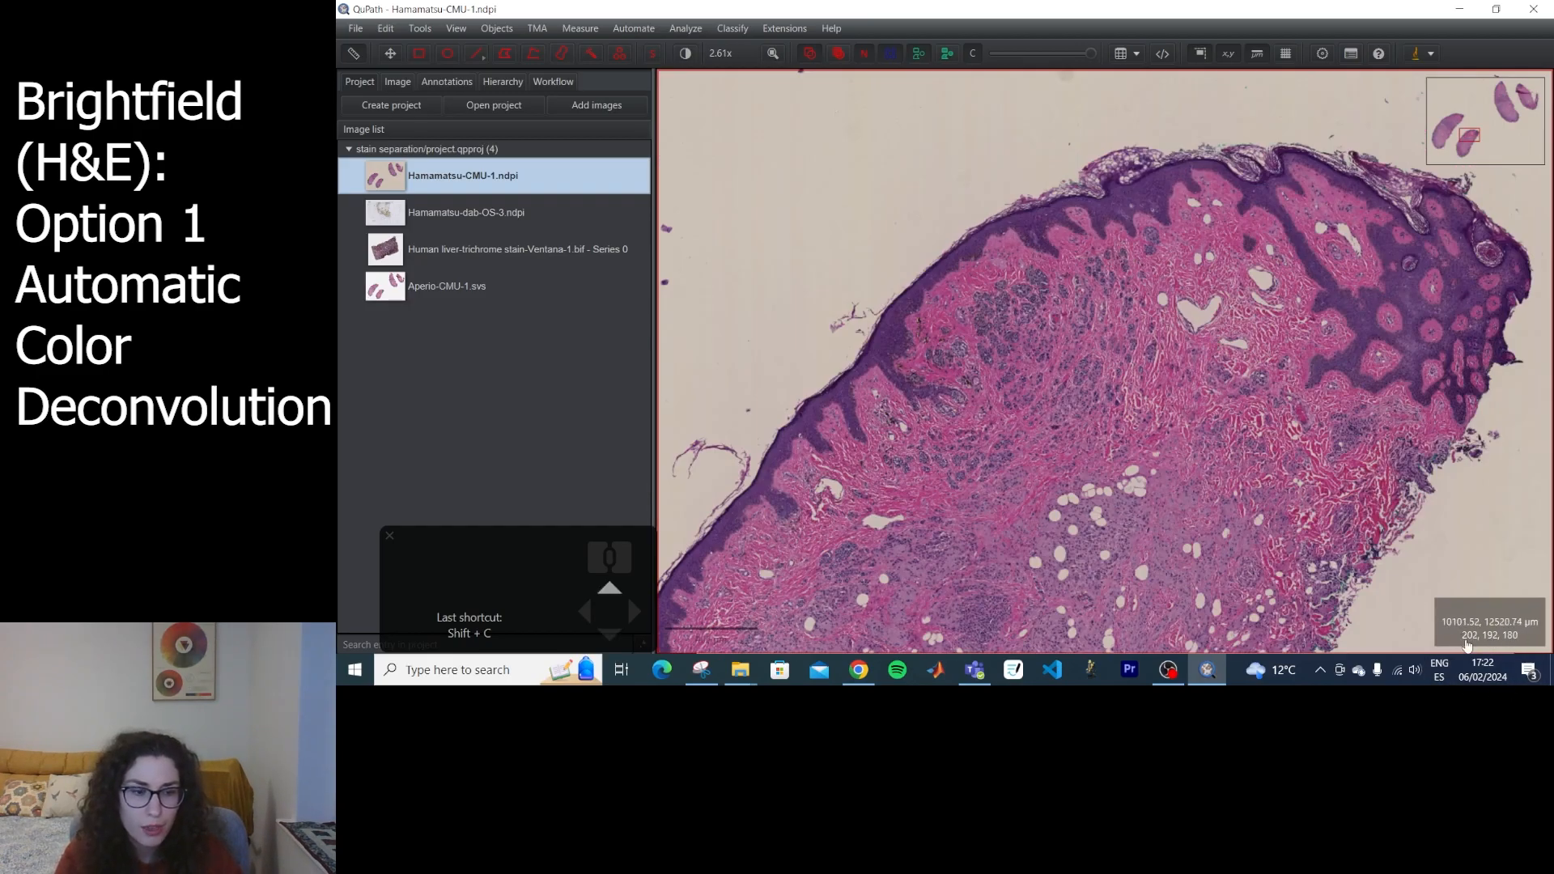
scroll(1153, 326, "up", 10)
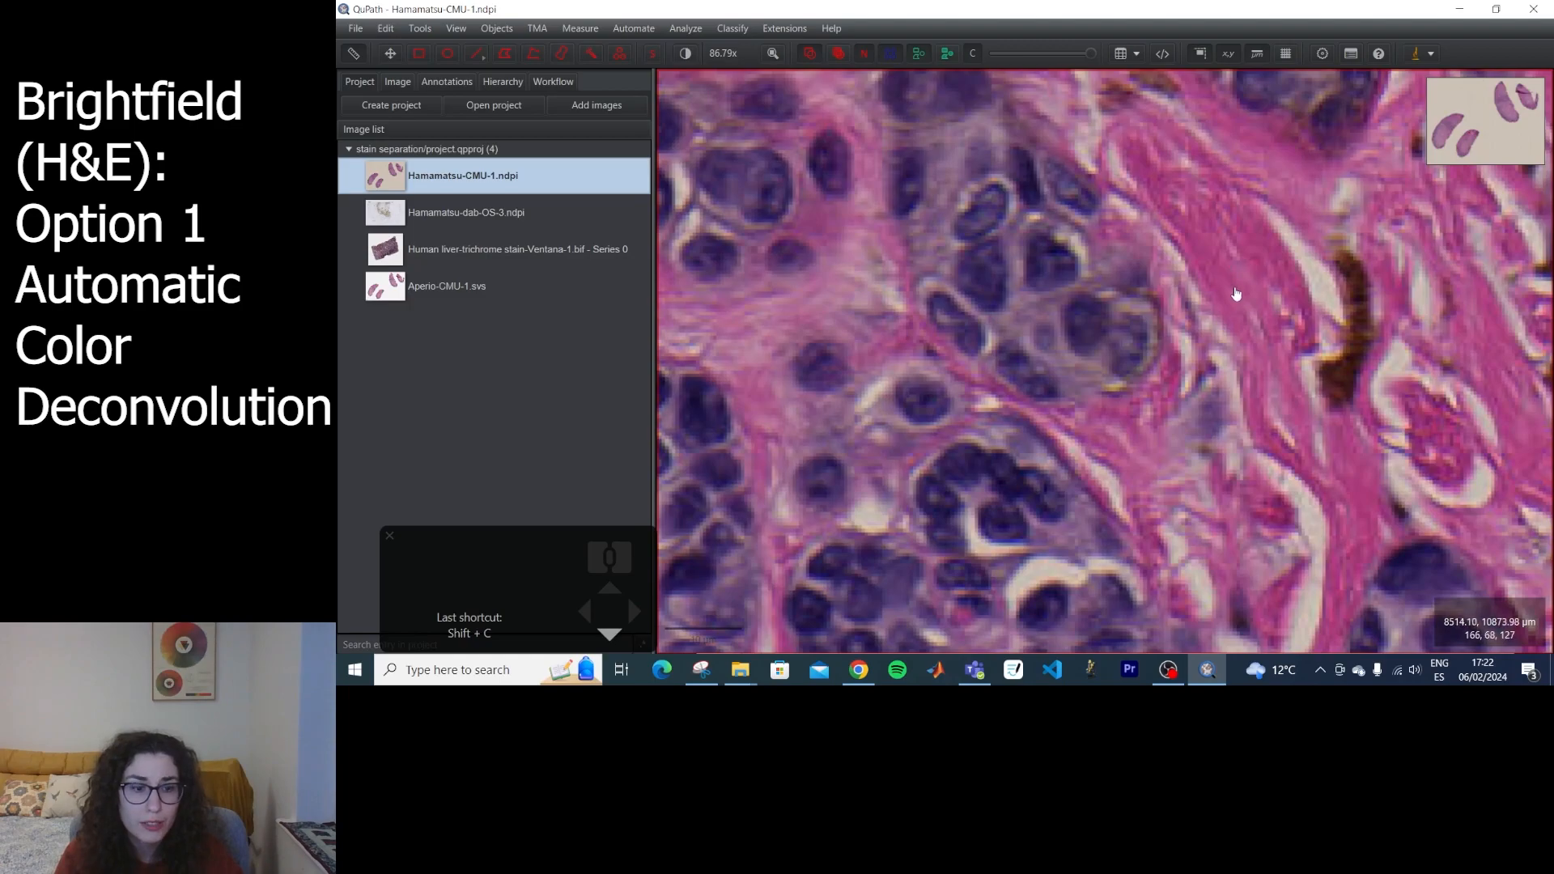
scroll(1235, 294, "down", 6)
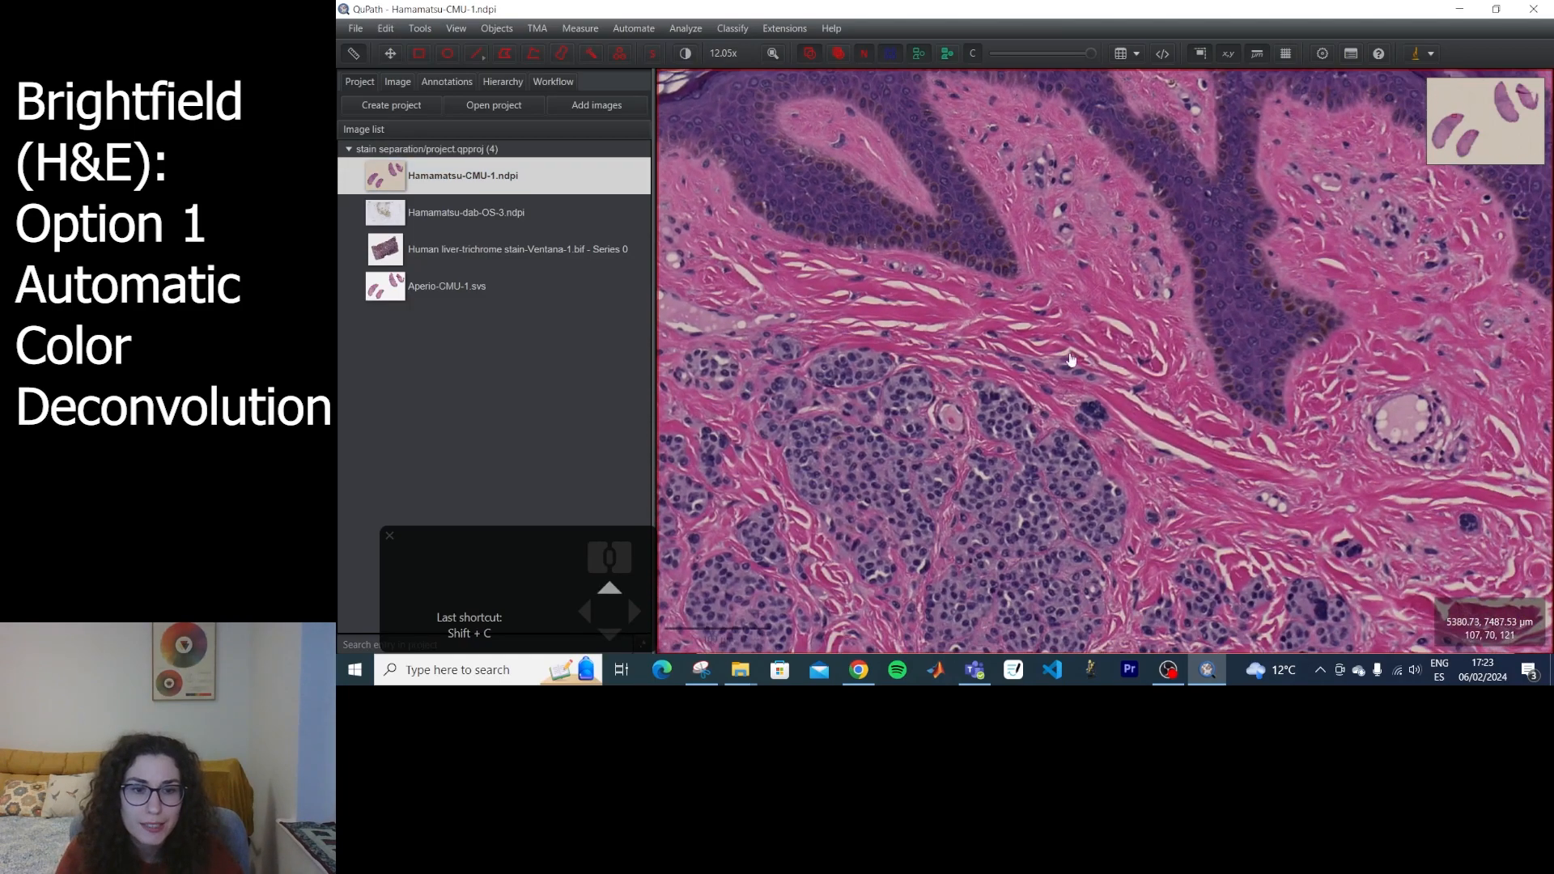
left_click_drag(1011, 397, 978, 517)
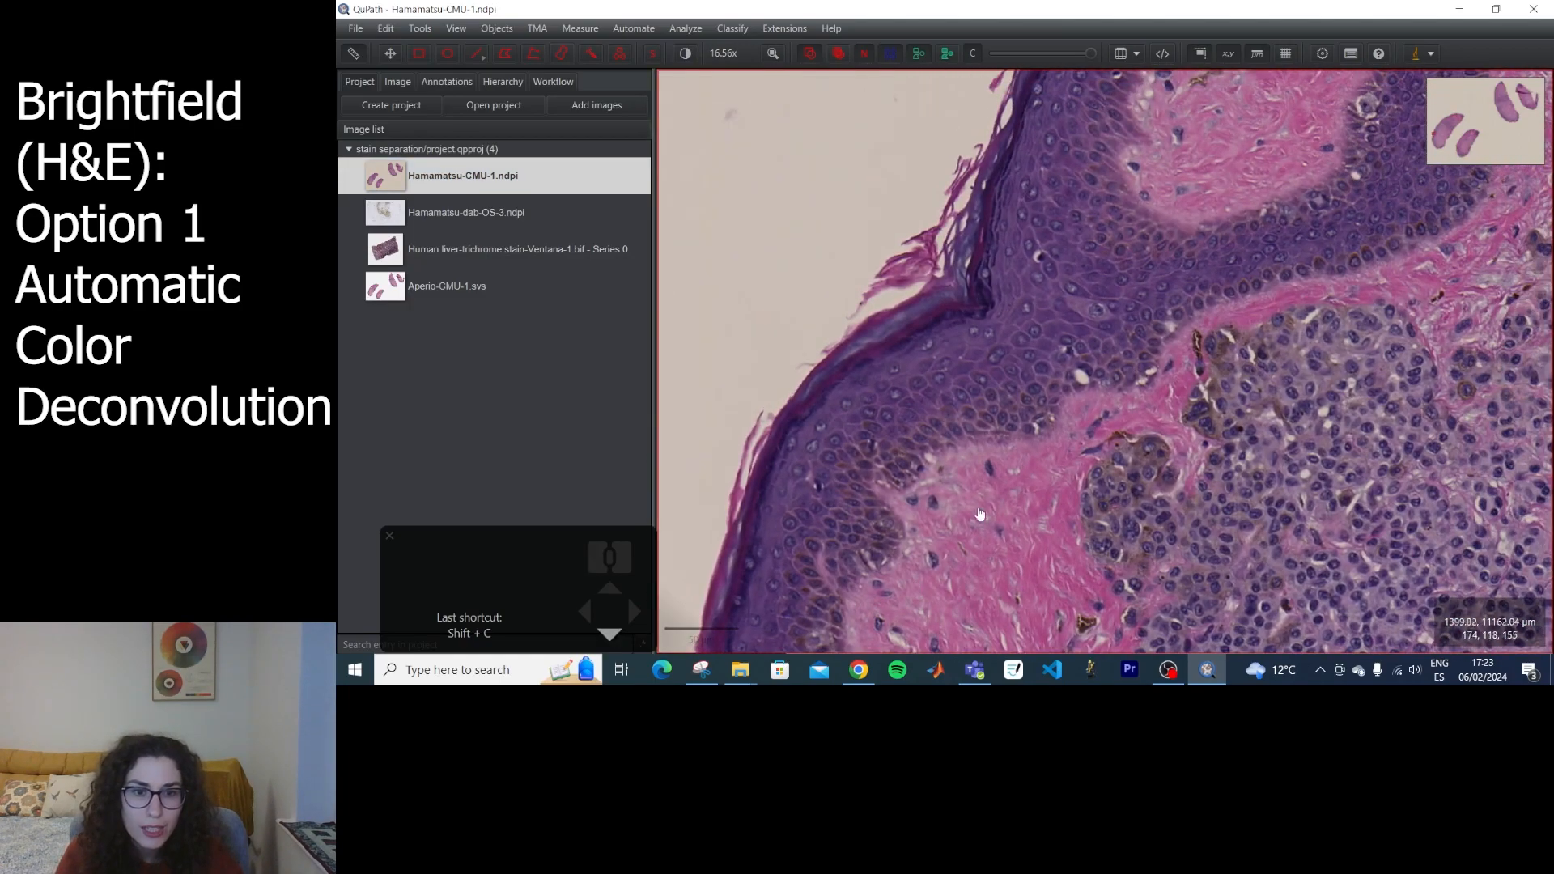
left_click_drag(1137, 447, 1147, 354)
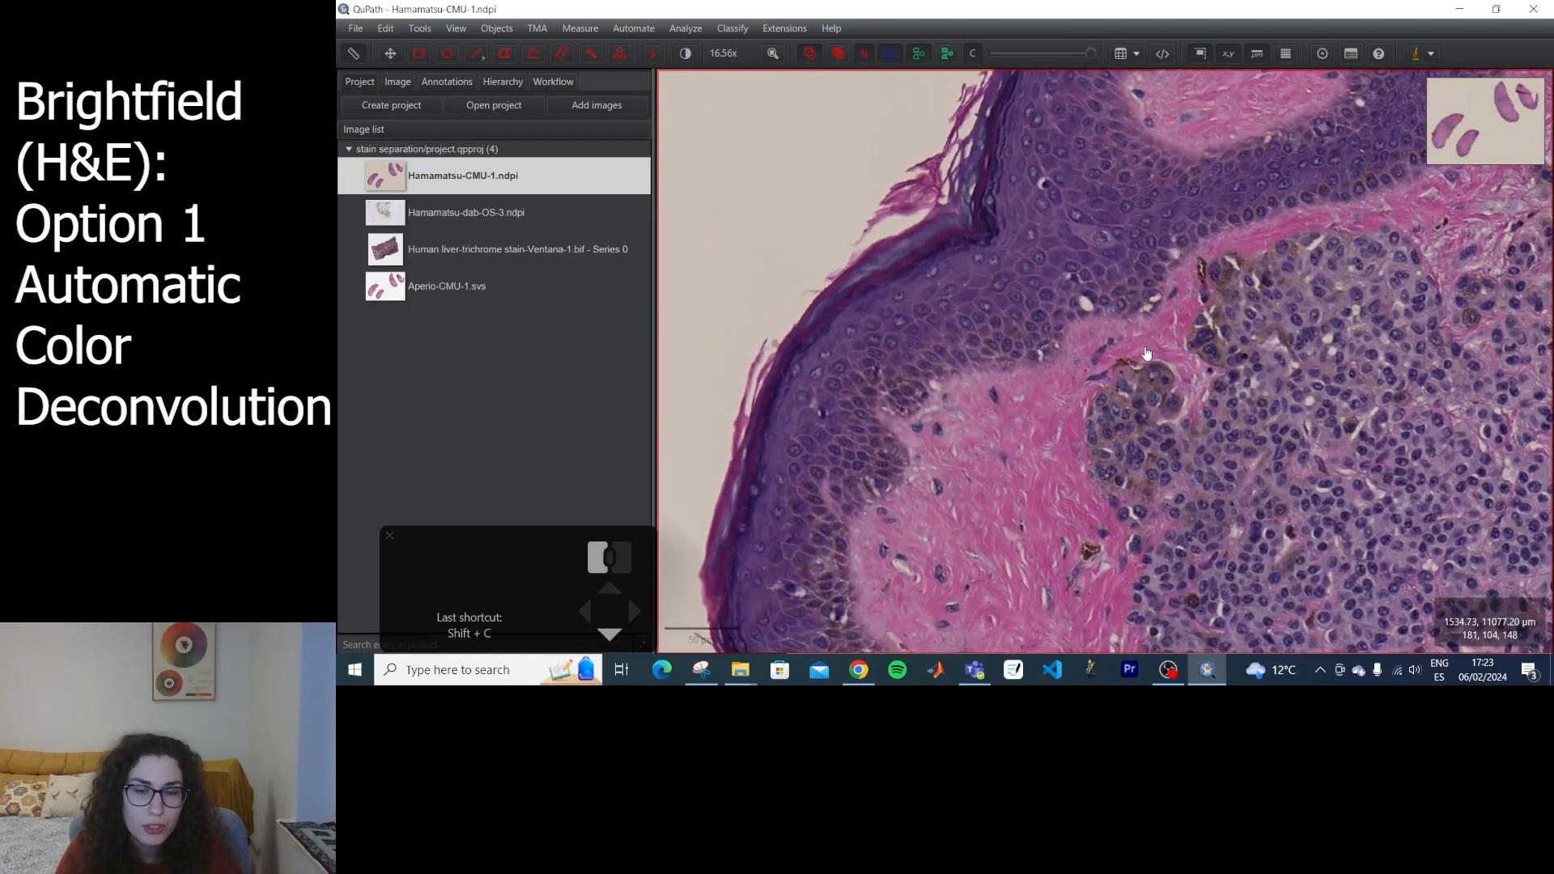
scroll(1204, 315, "down", 5)
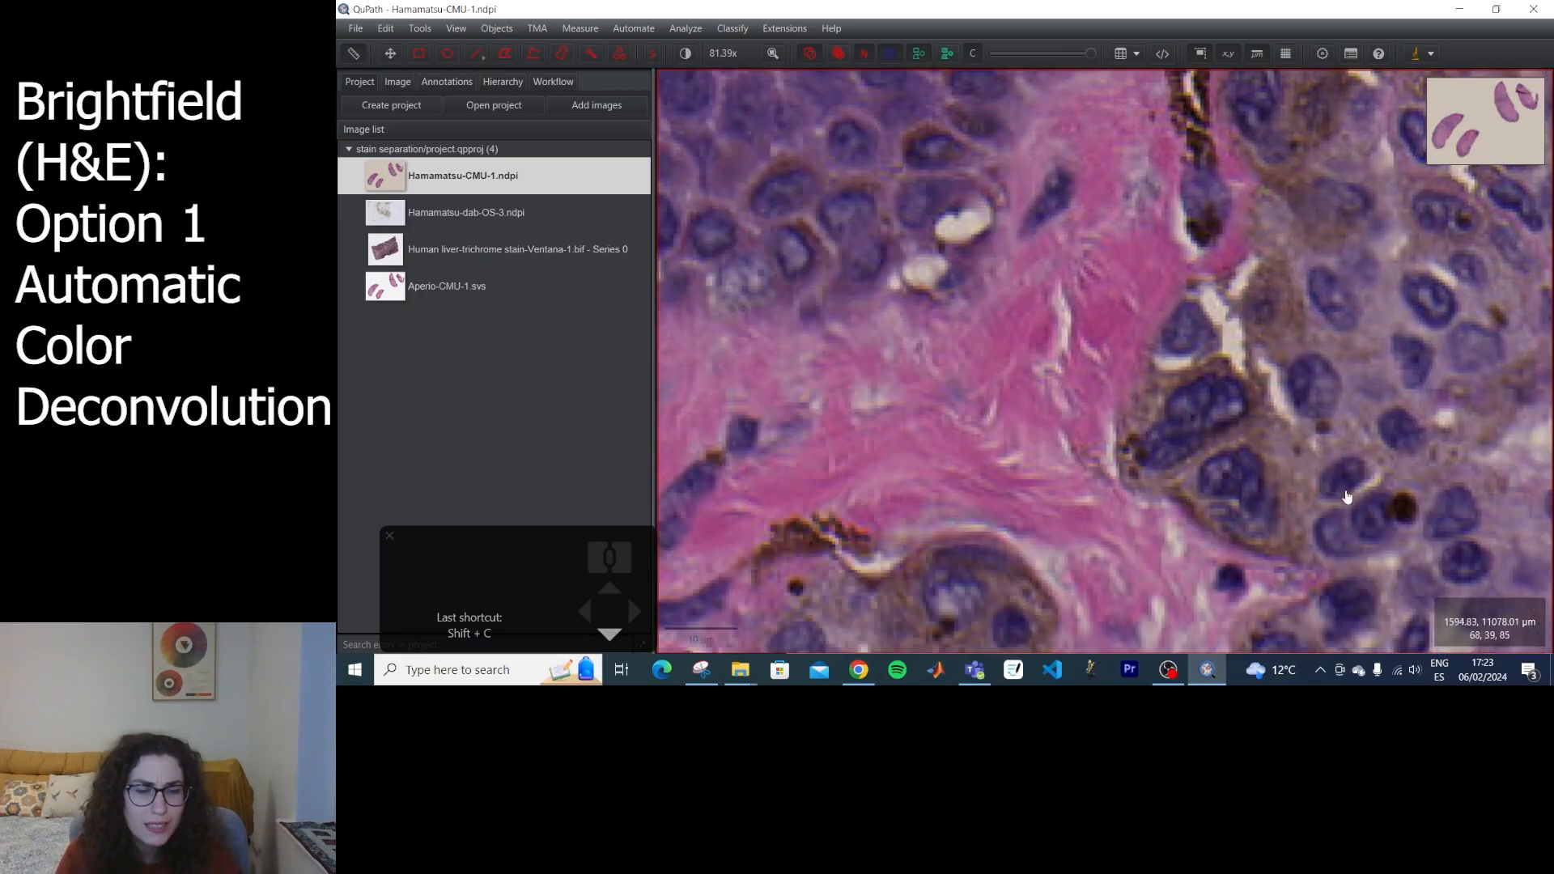
scroll(1217, 461, "up", 6)
left_click_drag(1518, 281, 1082, 527)
left_click_drag(1266, 458, 1016, 623)
left_click_drag(1222, 406, 1505, 371)
scroll(1102, 329, "down", 4)
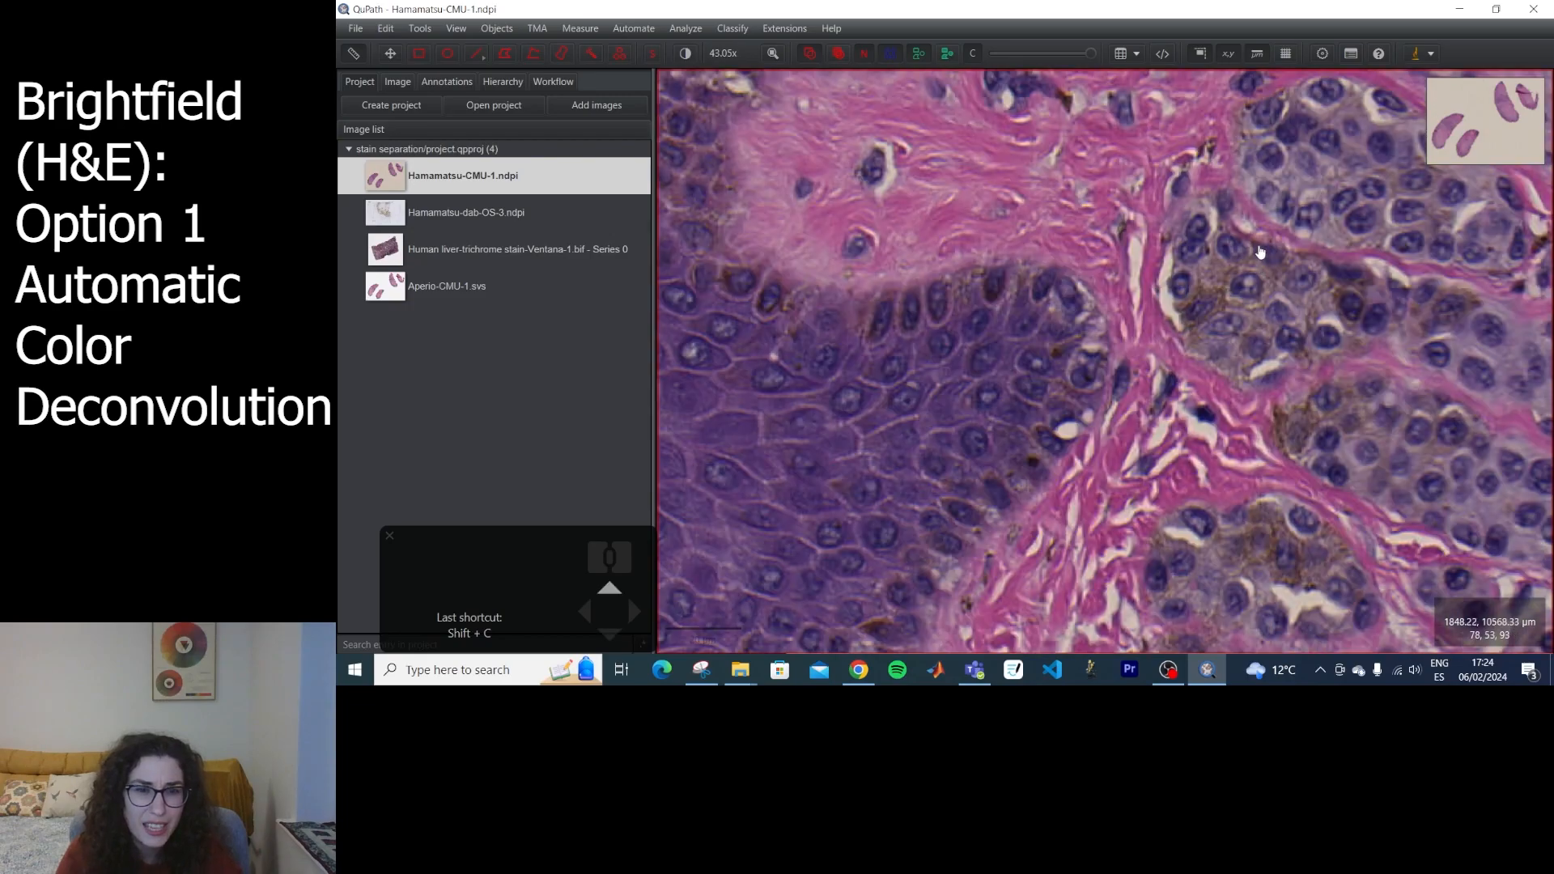
scroll(944, 273, "up", 8)
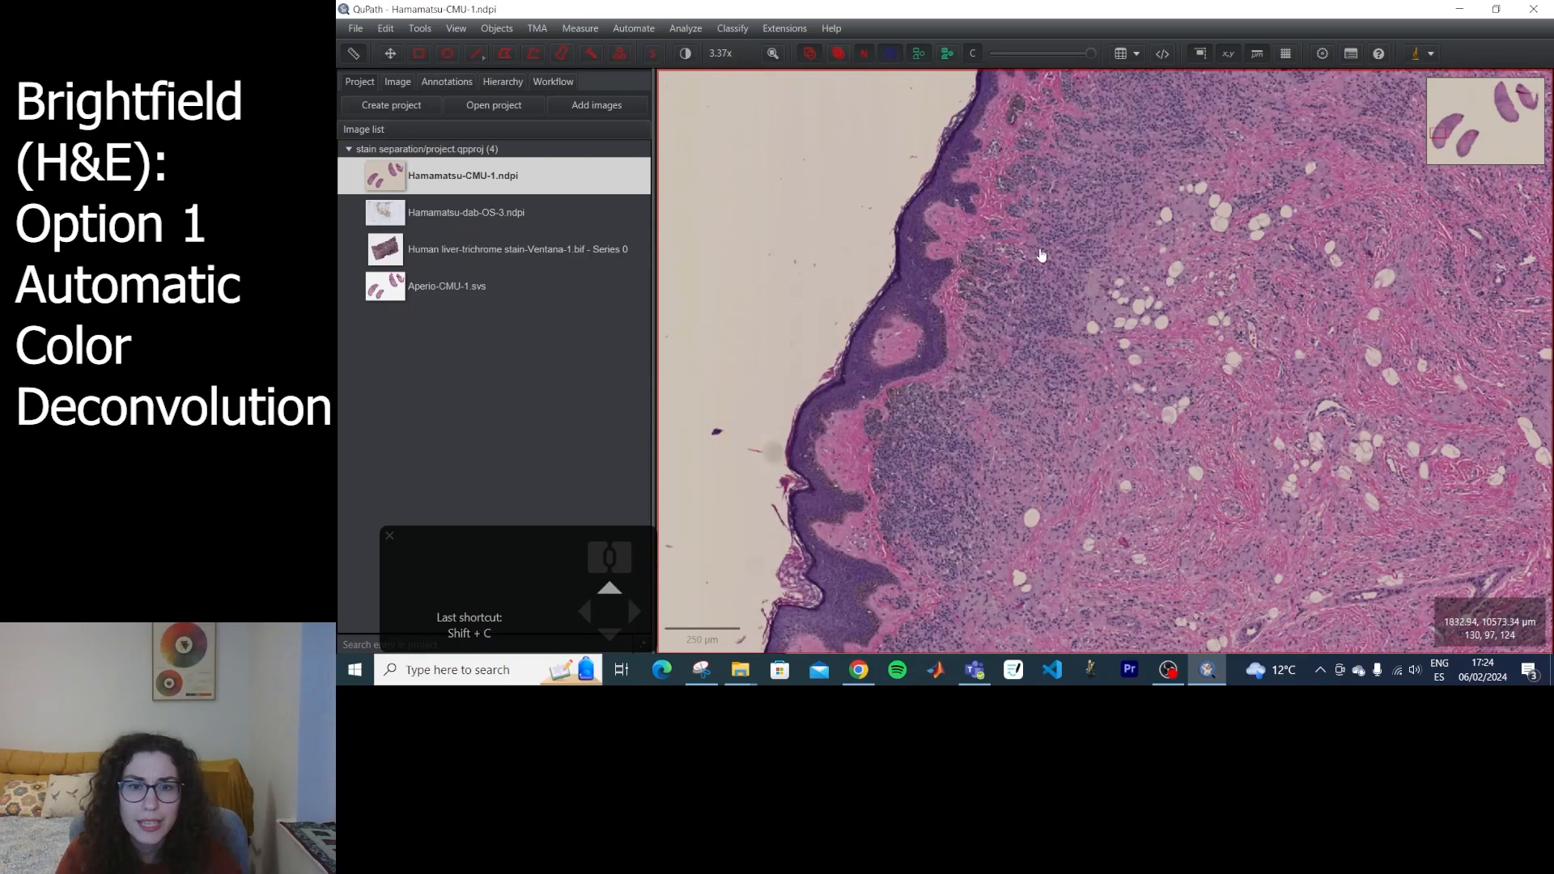
scroll(986, 294, "down", 4)
scroll(955, 323, "up", 10)
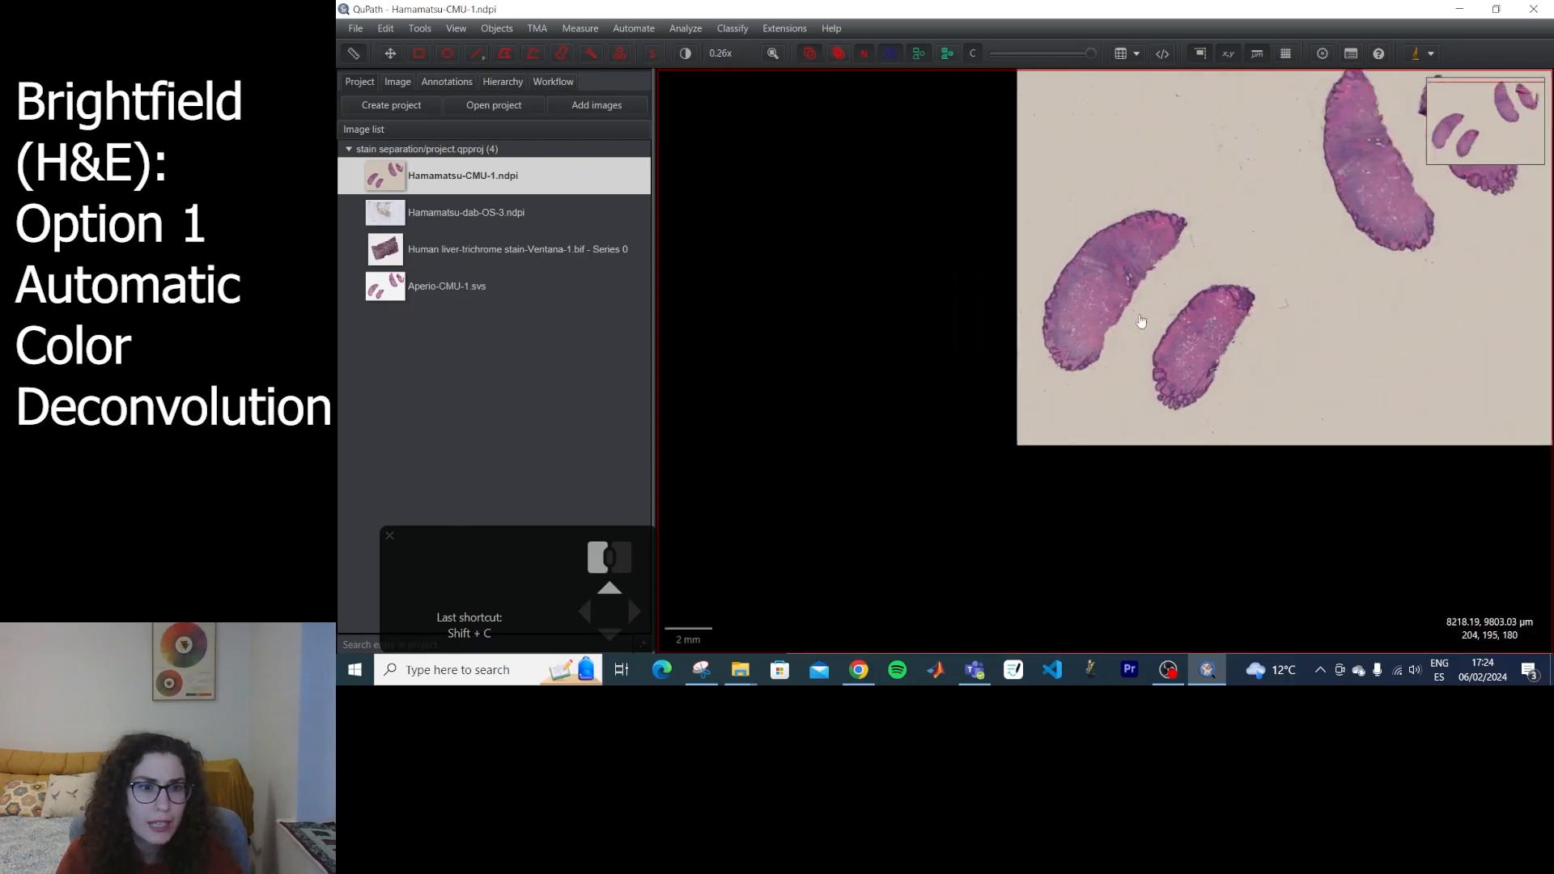
Inspect the ragged inner edge and interior cell clusters of the large upper tissue piece for stain colours.
scroll(1116, 304, "down", 7)
scroll(1201, 276, "down", 7)
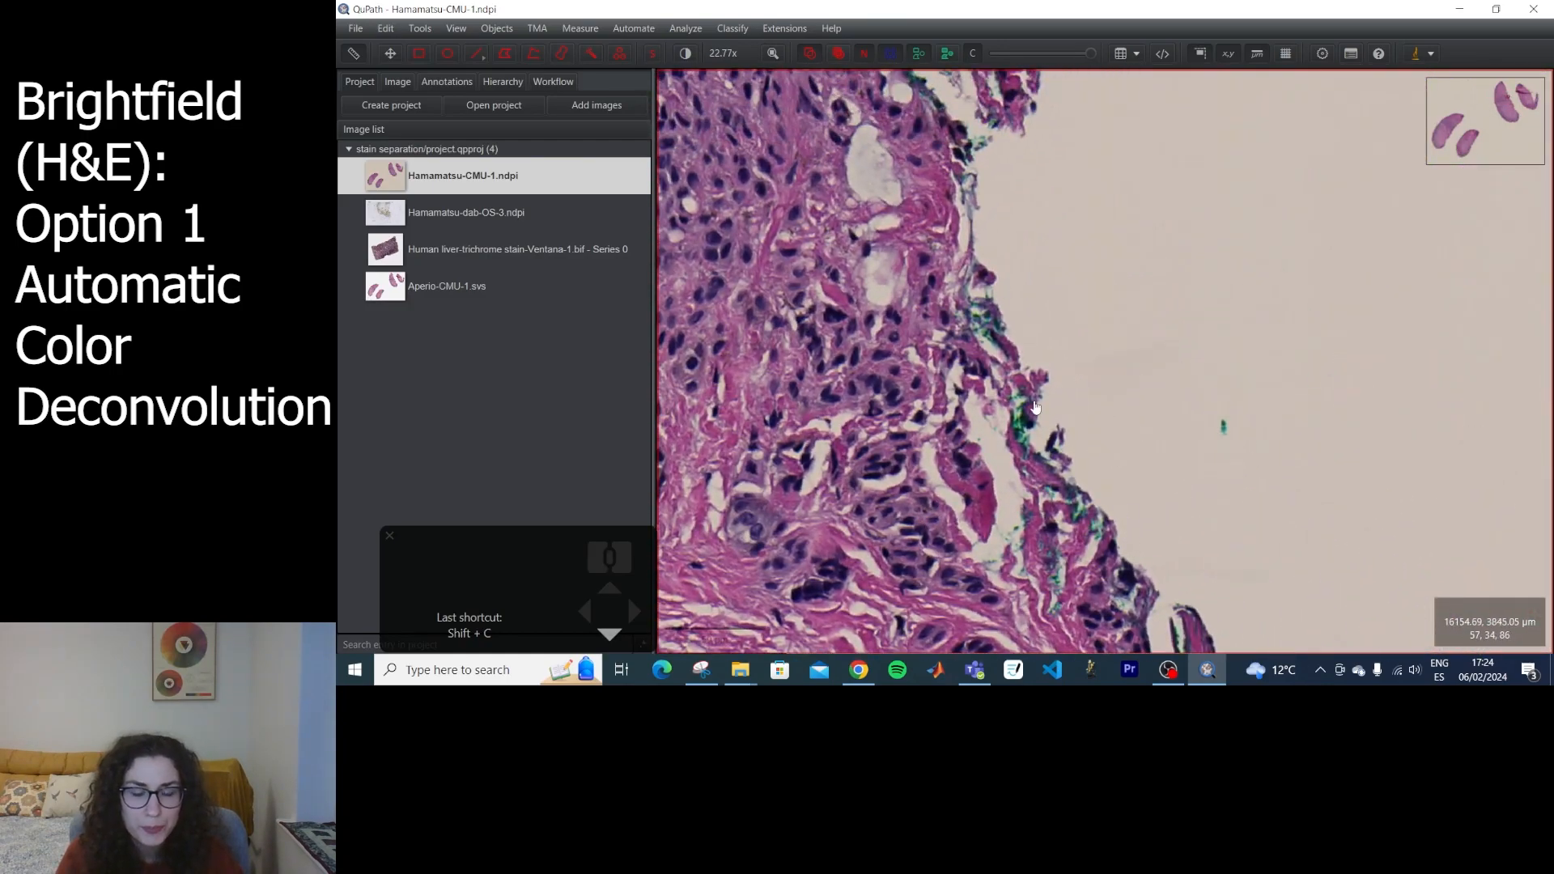
scroll(1010, 398, "up", 7)
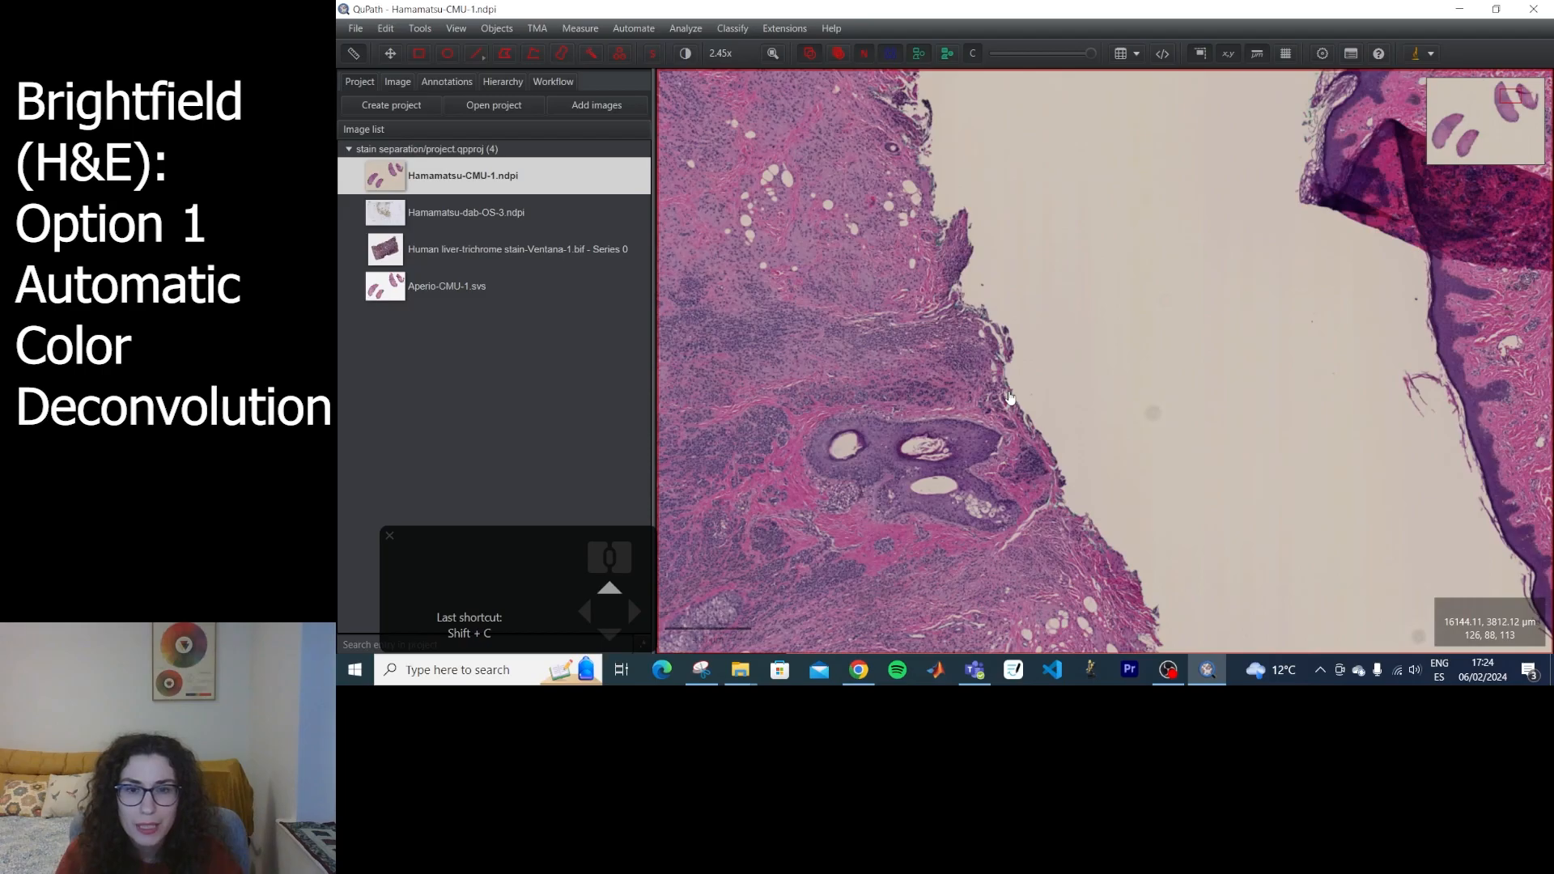
left_click_drag(831, 302, 1300, 517)
left_click_drag(1198, 227, 1200, 510)
scroll(1173, 429, "down", 7)
scroll(1177, 437, "up", 7)
scroll(1186, 458, "down", 7)
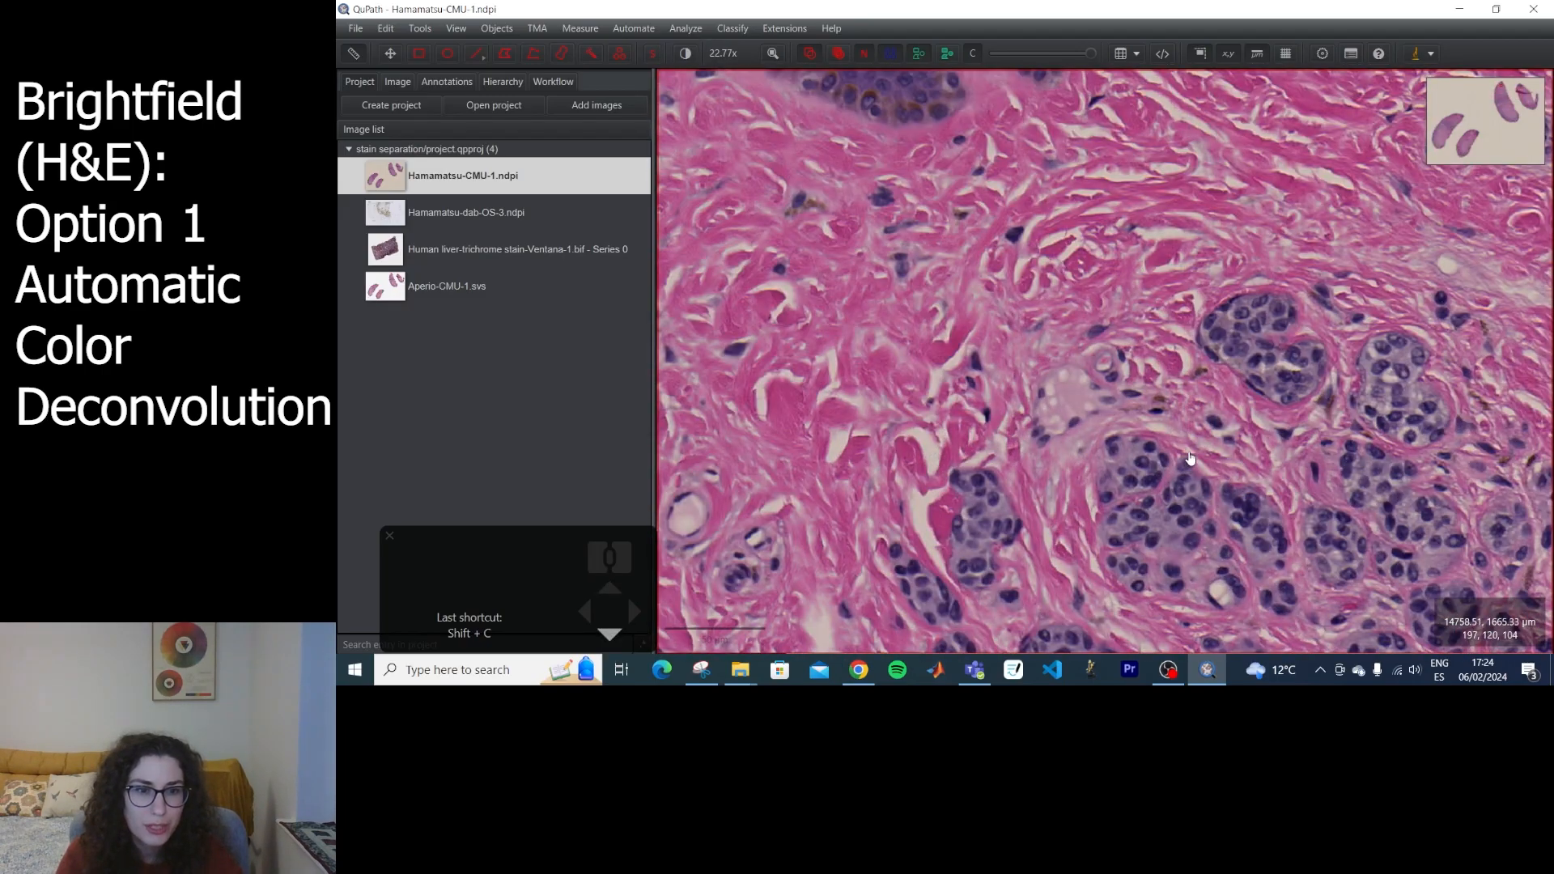
scroll(1101, 373, "up", 14)
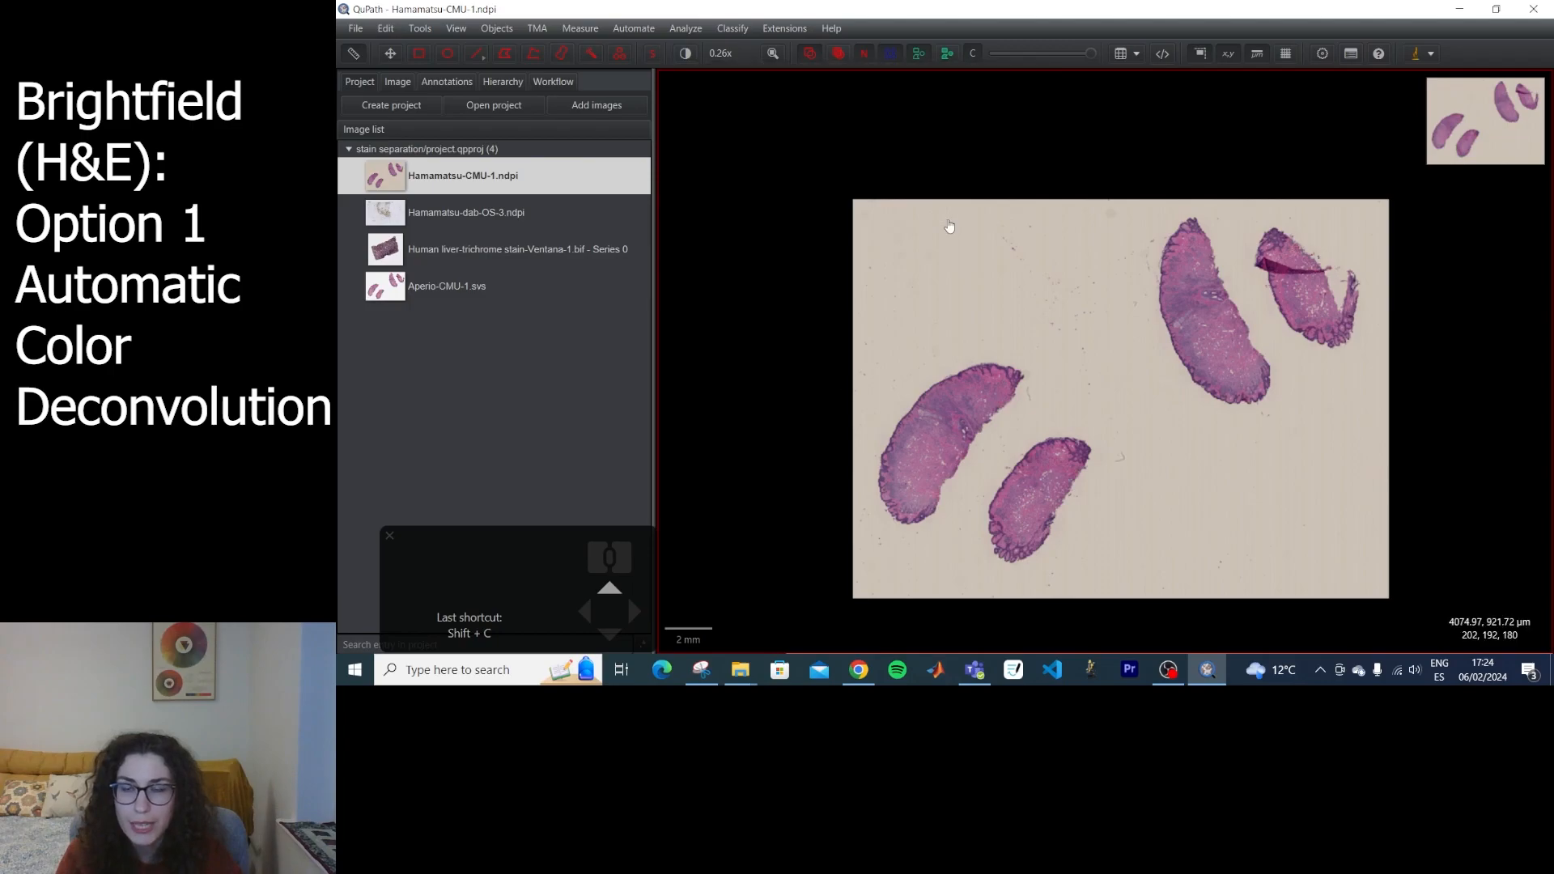
Open the Brightness & contrast dialog and move it clear of the upper tissue pieces.
left_click(685, 54)
left_click(1040, 40)
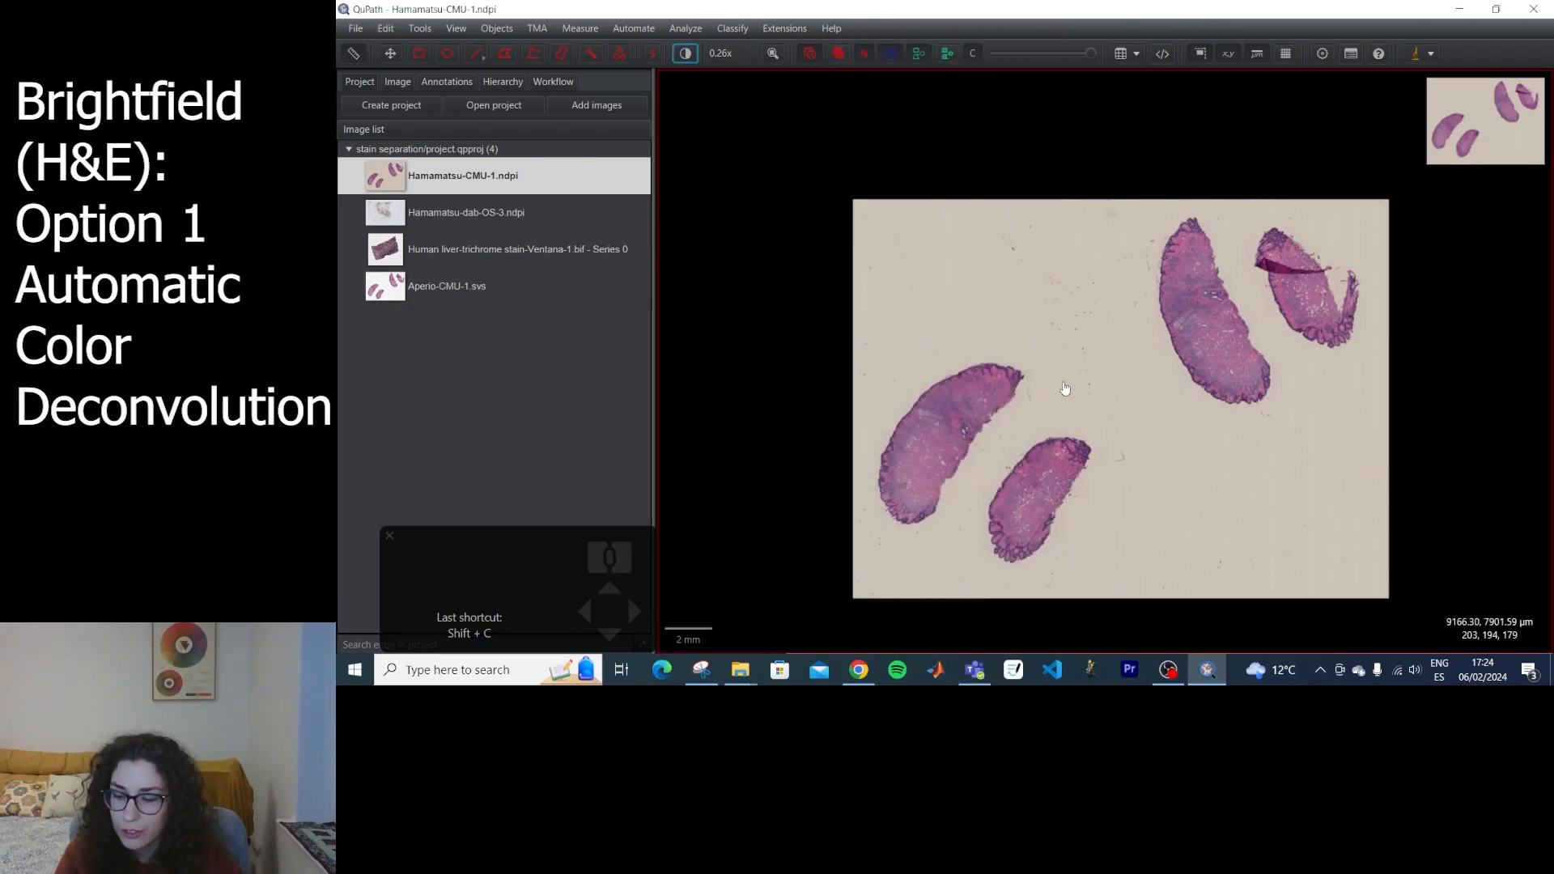
key("shift")
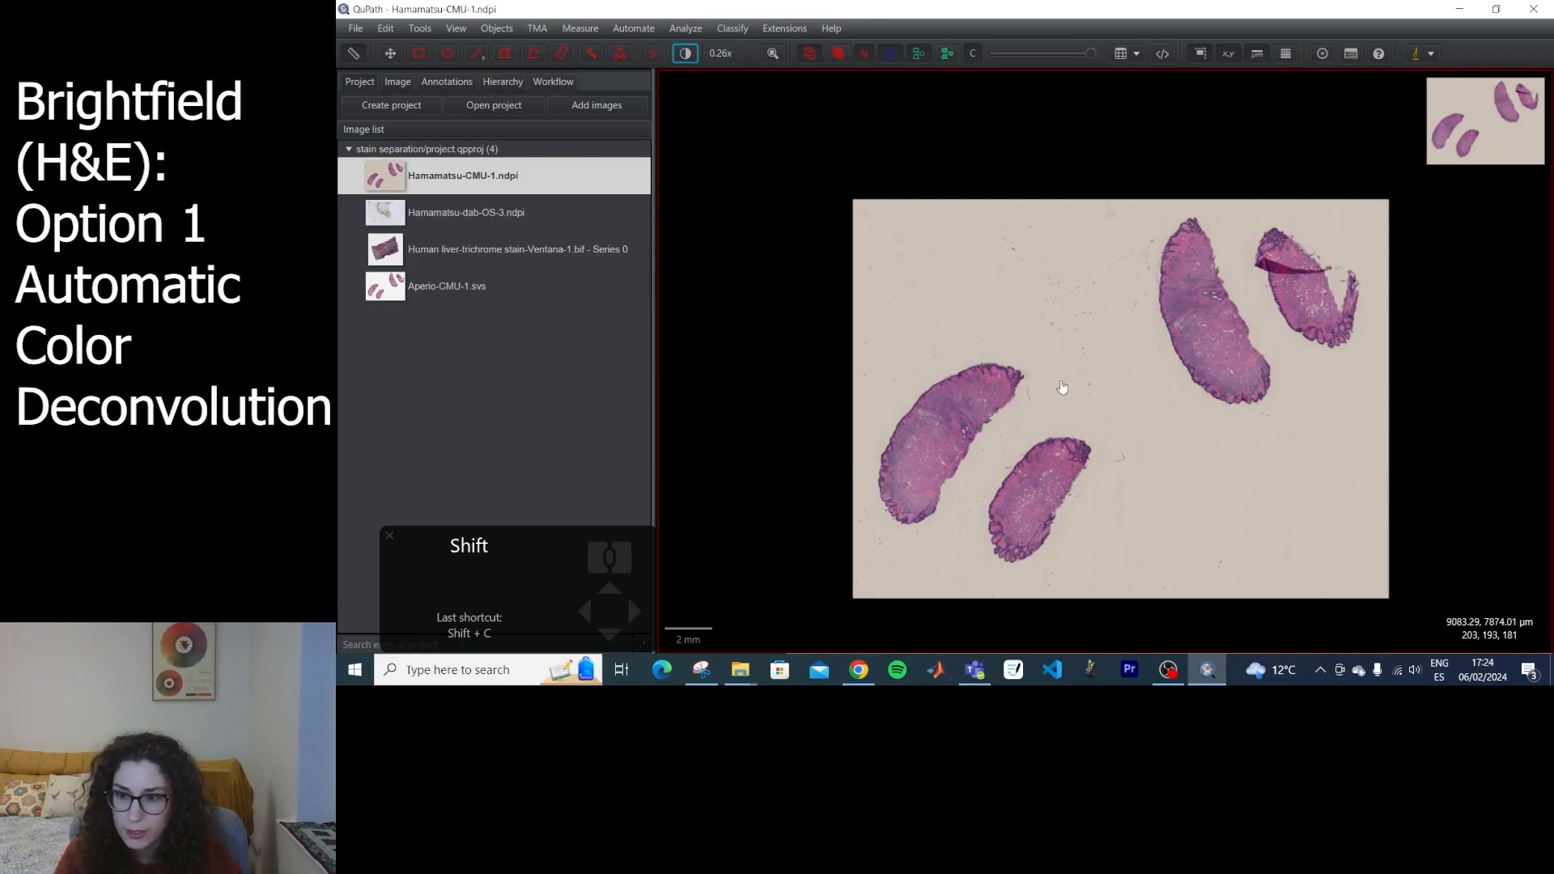
key("shift+c")
left_click_drag(906, 39, 631, 76)
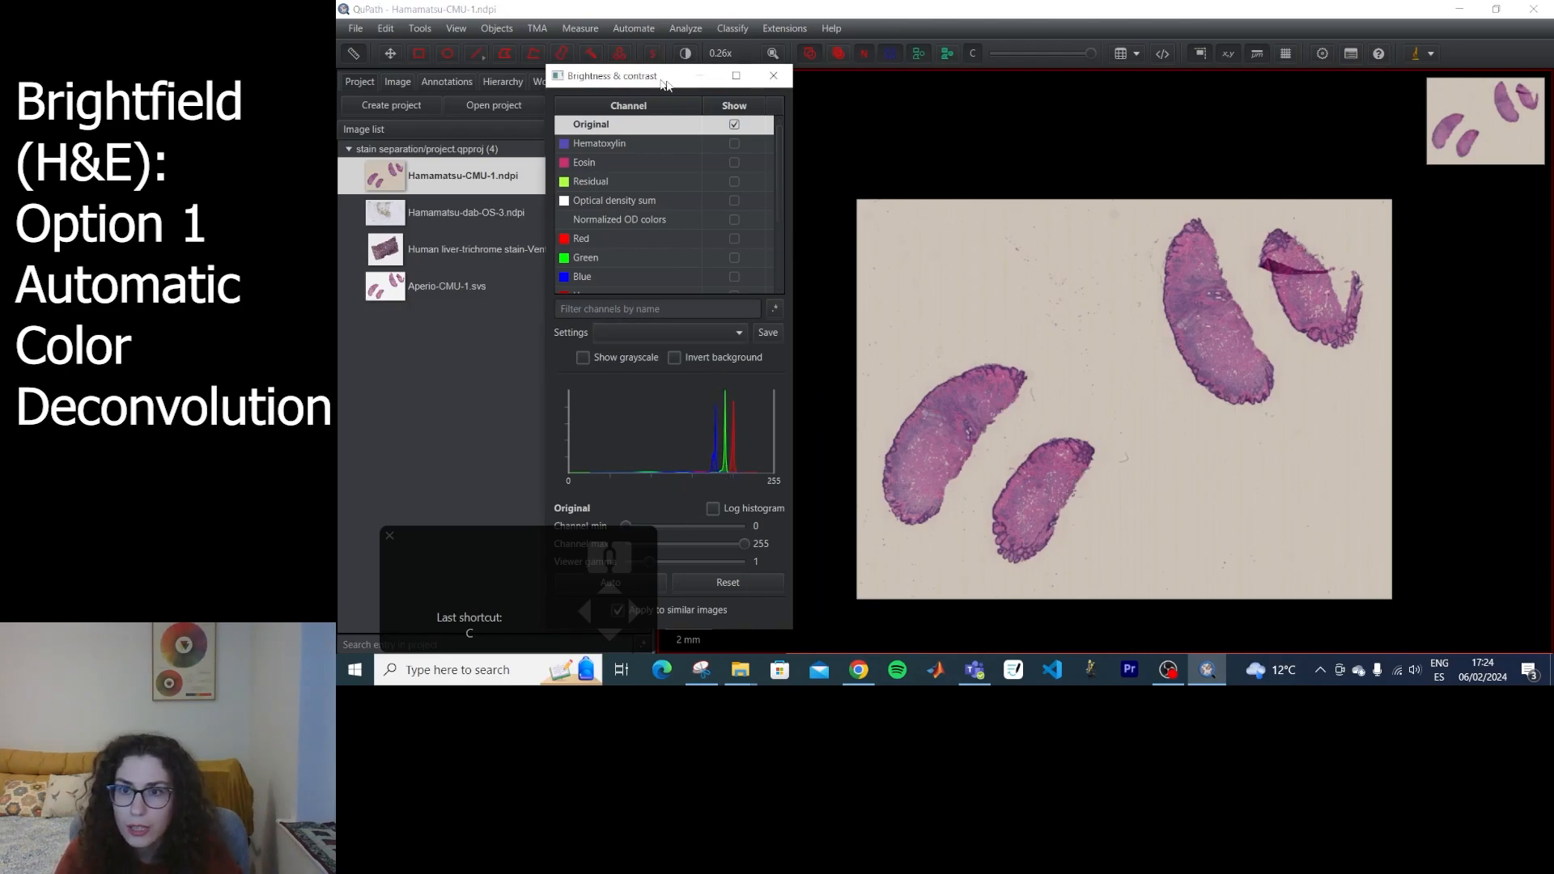
left_click_drag(631, 75, 773, 78)
Compare the Original and Hematoxylin channels, then inspect the large tissue piece with only Hematoxylin shown.
left_click(876, 146)
left_click(876, 128)
left_click(875, 147)
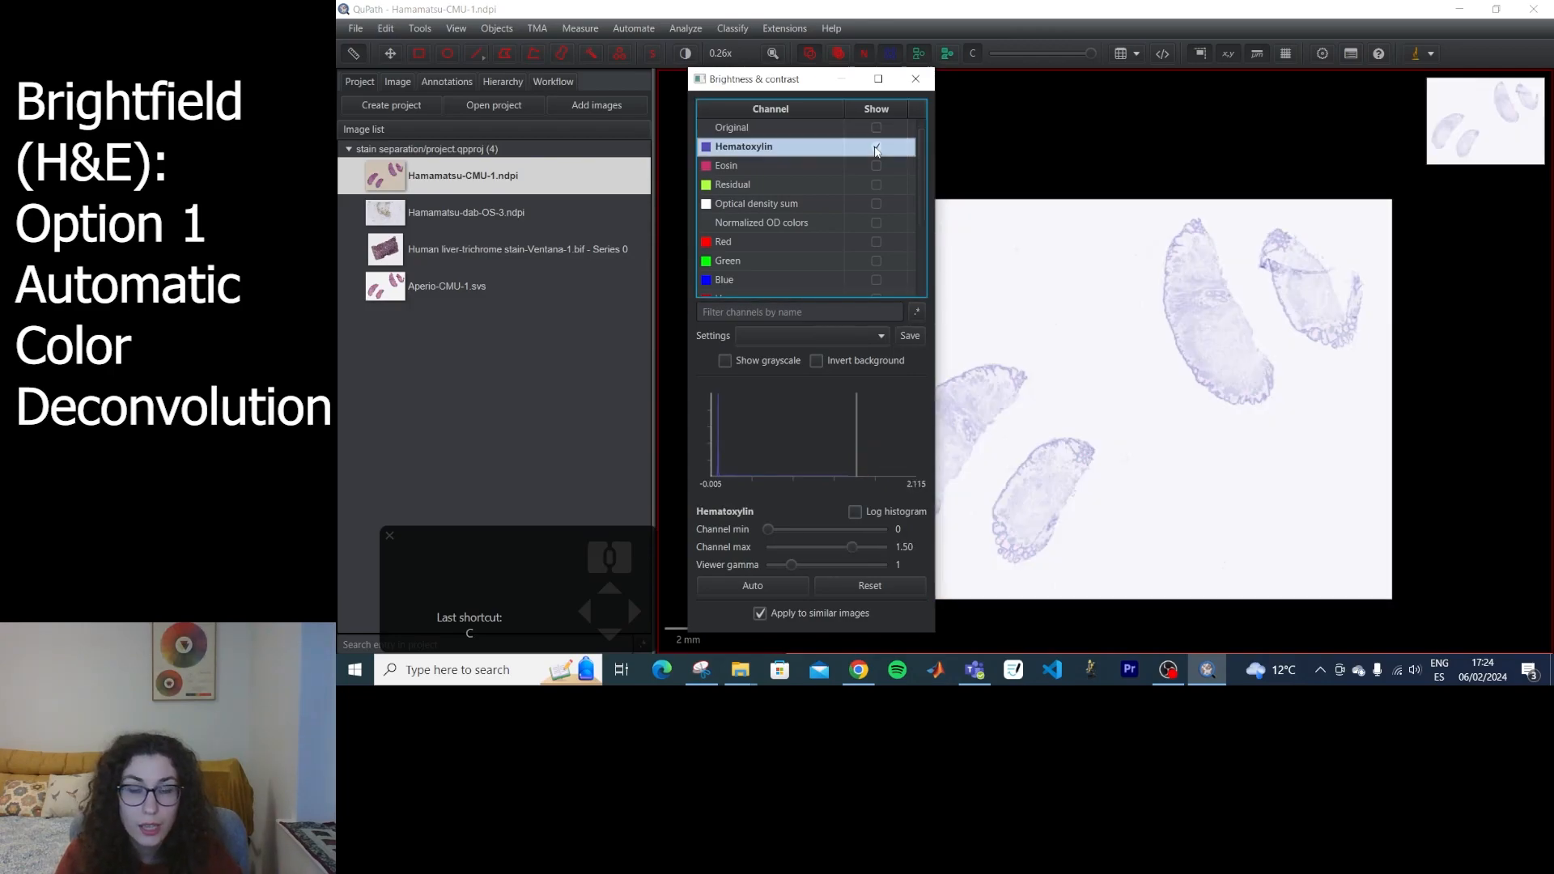
left_click_drag(777, 78, 721, 74)
scroll(1123, 392, "up", 10)
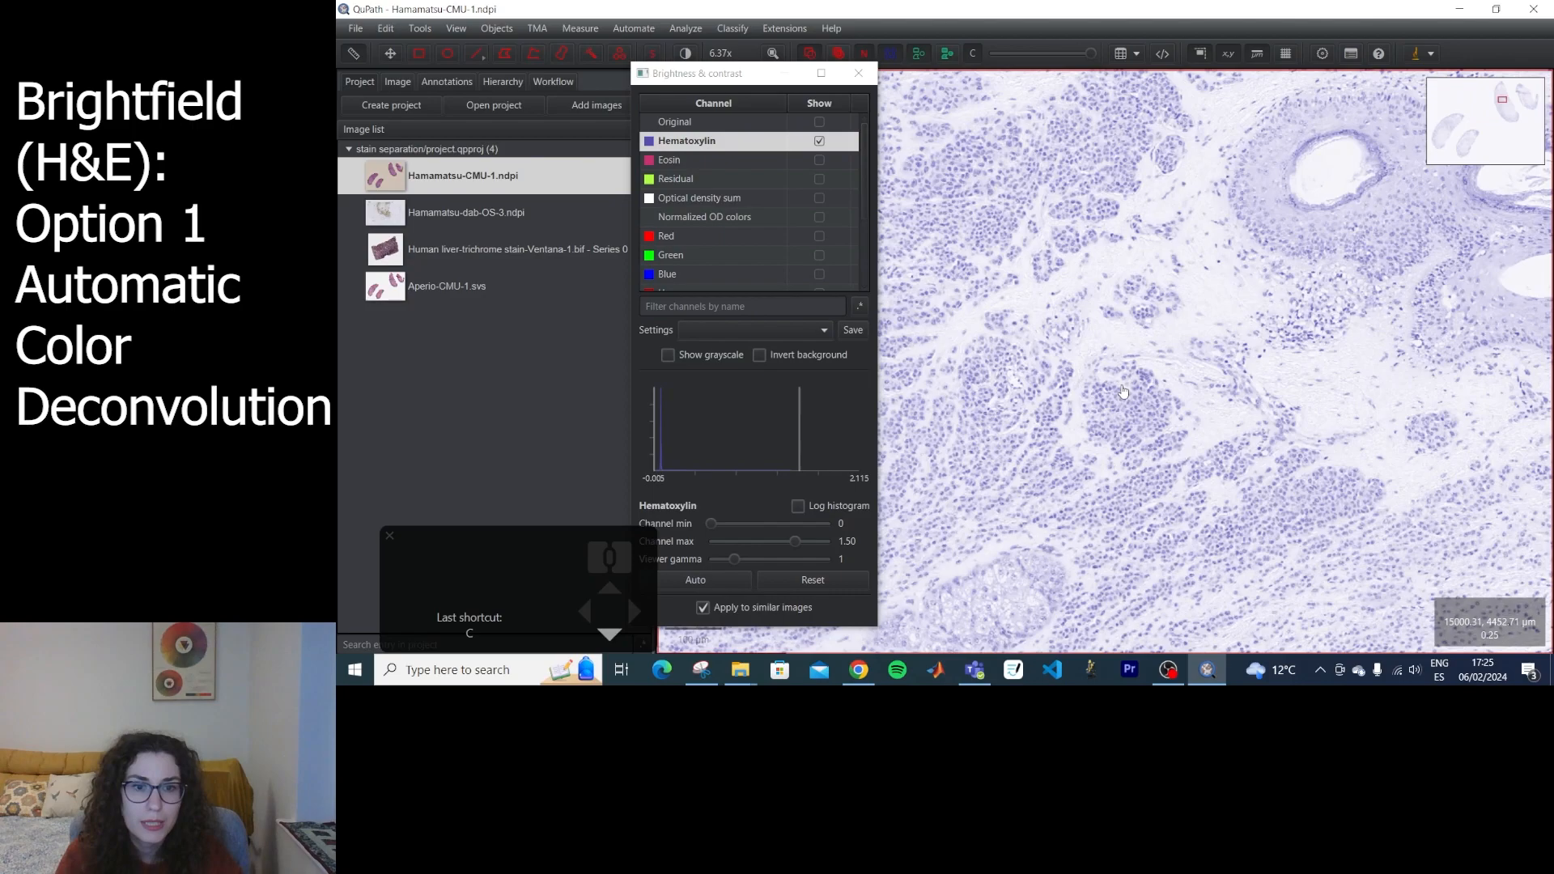
scroll(1123, 391, "down", 5)
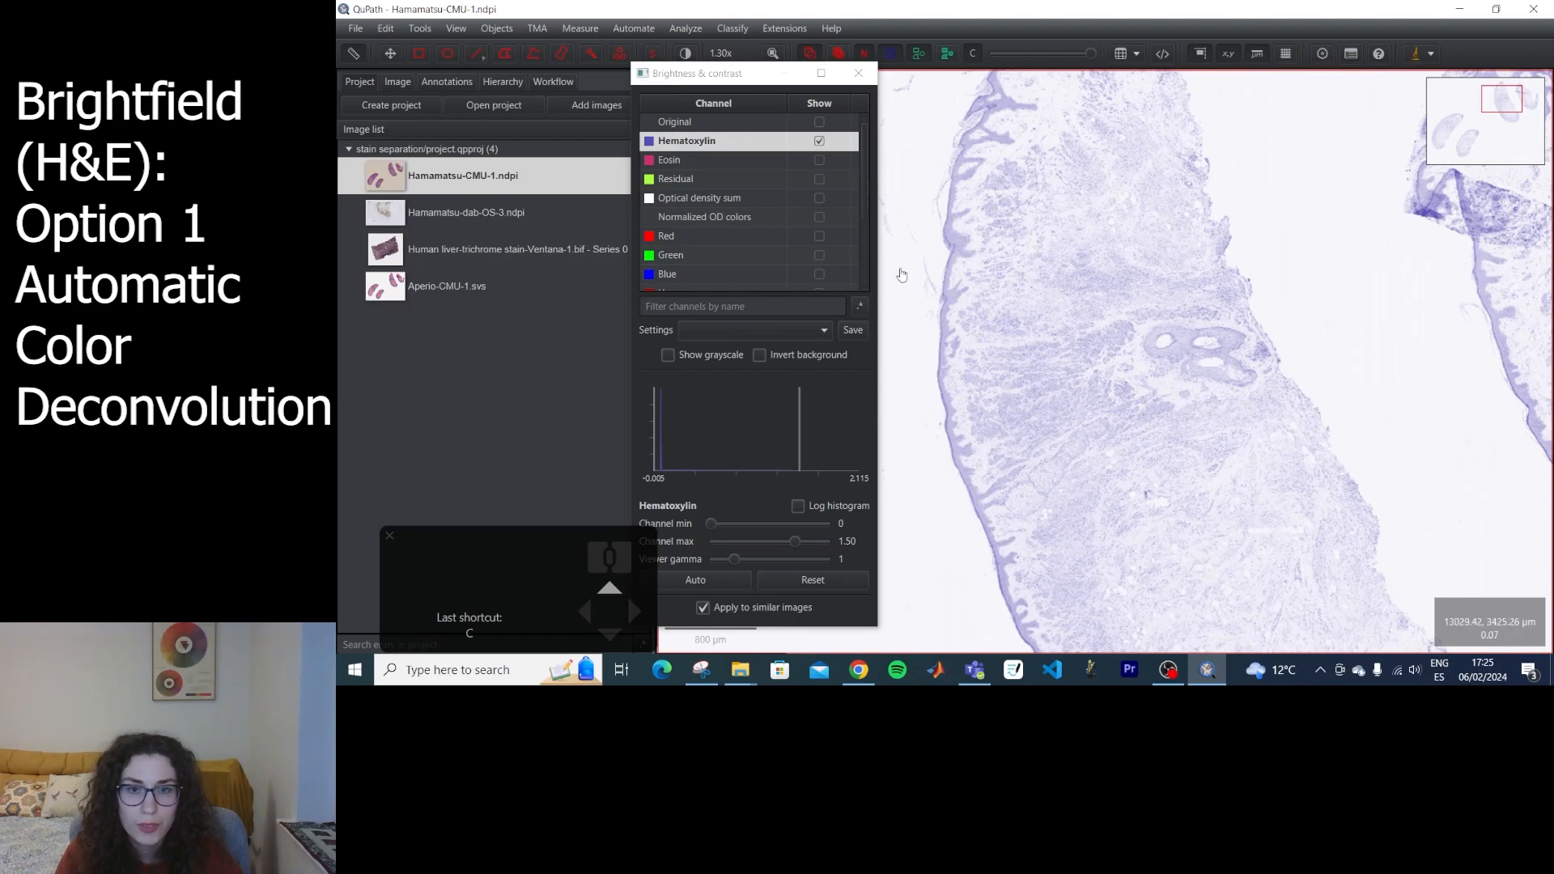
Compare the outer edge of the large tissue piece in the Original and Hematoxylin channels at high magnification.
scroll(902, 275, "up", 8)
left_click(818, 123)
left_click(819, 141)
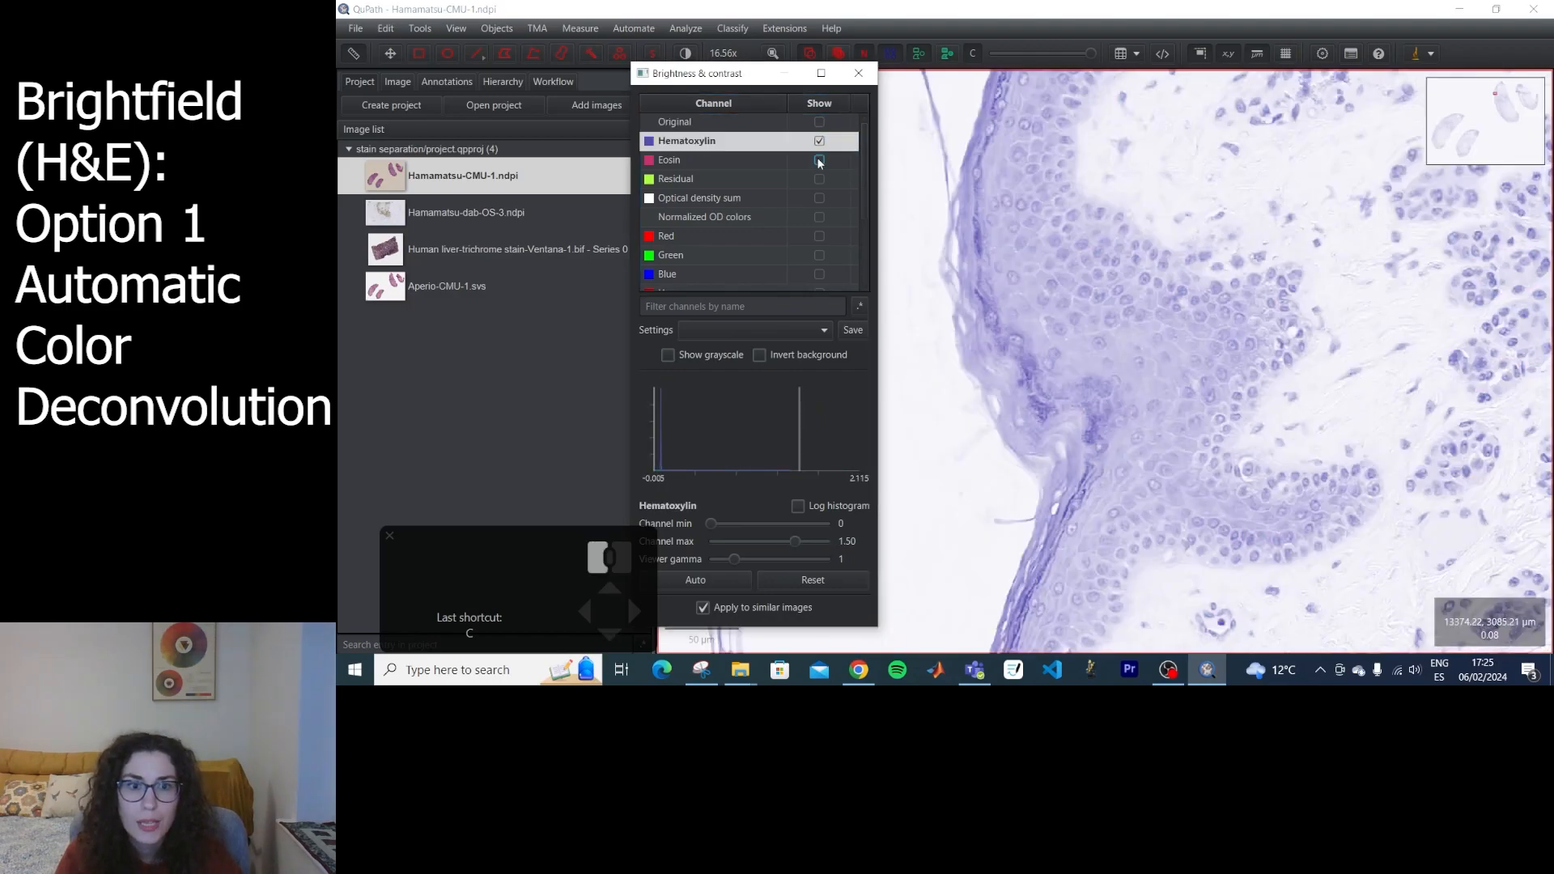
Show only the Eosin channel and inspect the connective tissue near the edge of the large tissue piece.
left_click(818, 159)
left_click_drag(1368, 312, 1214, 432)
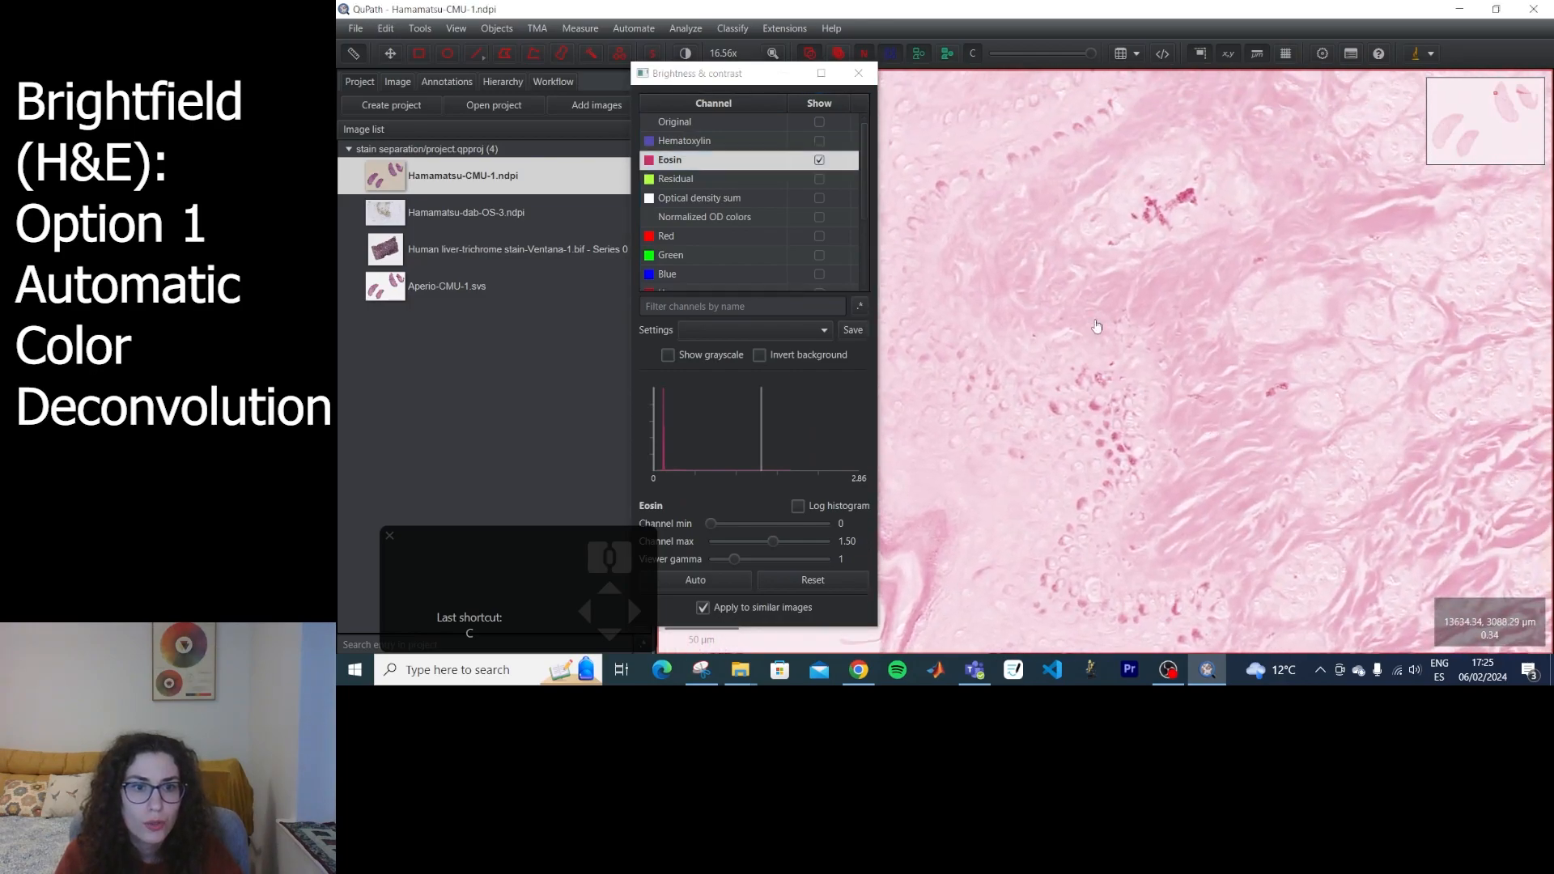
scroll(1200, 405, "up", 5)
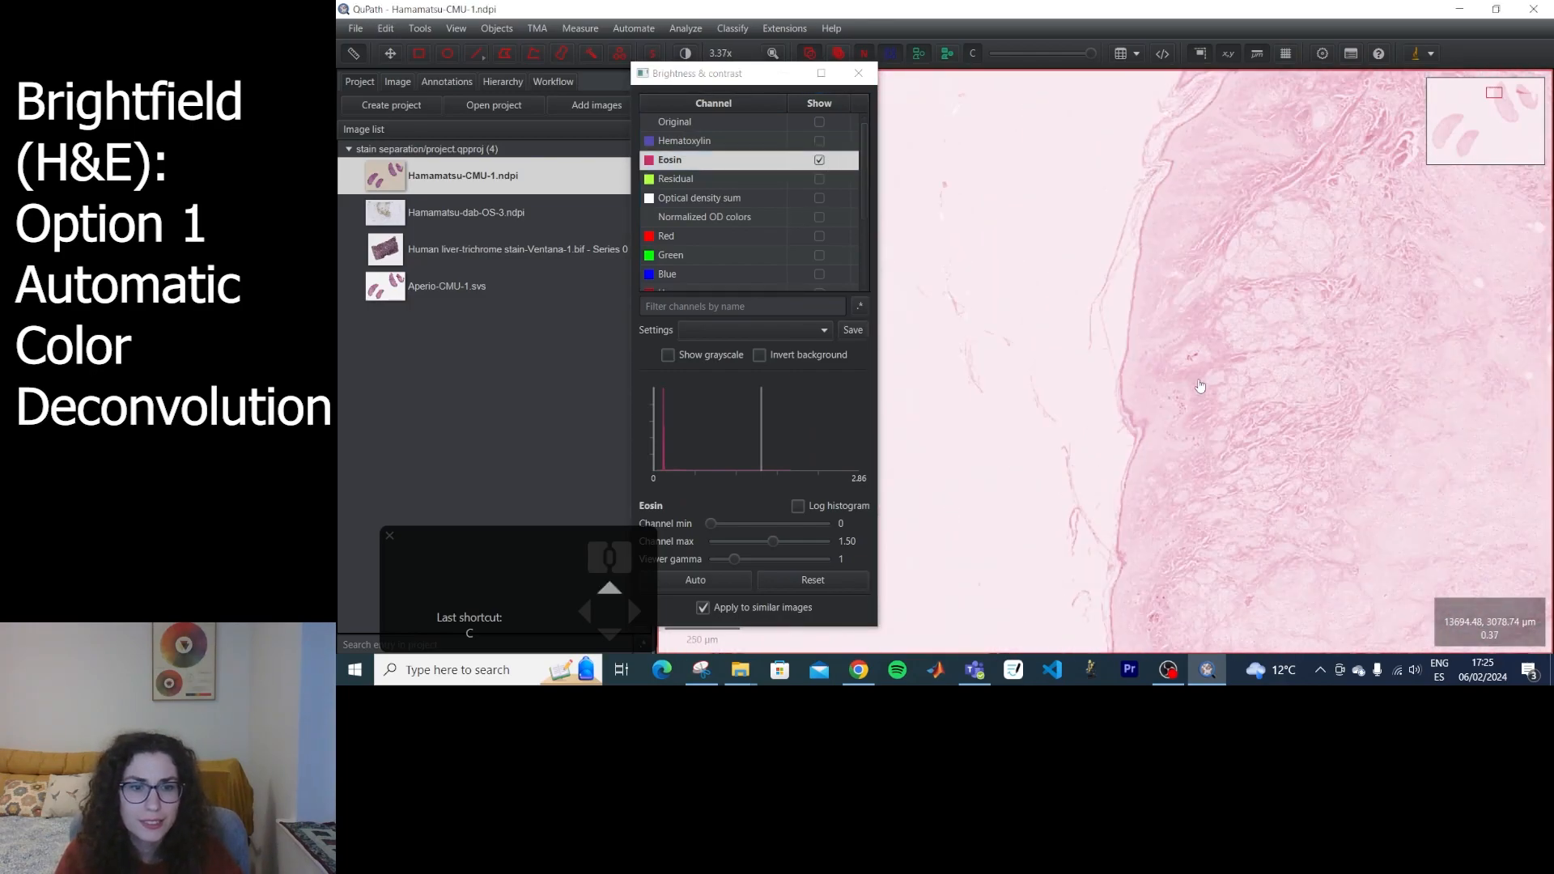
Examine the eosin staining at several magnifications in the fibrous tissue and along the outer edge of the large tissue piece.
scroll(1264, 416, "down", 8)
scroll(1265, 417, "up", 10)
scroll(1148, 331, "down", 7)
left_click_drag(1416, 304, 1109, 365)
scroll(1109, 365, "up", 6)
scroll(1161, 435, "down", 15)
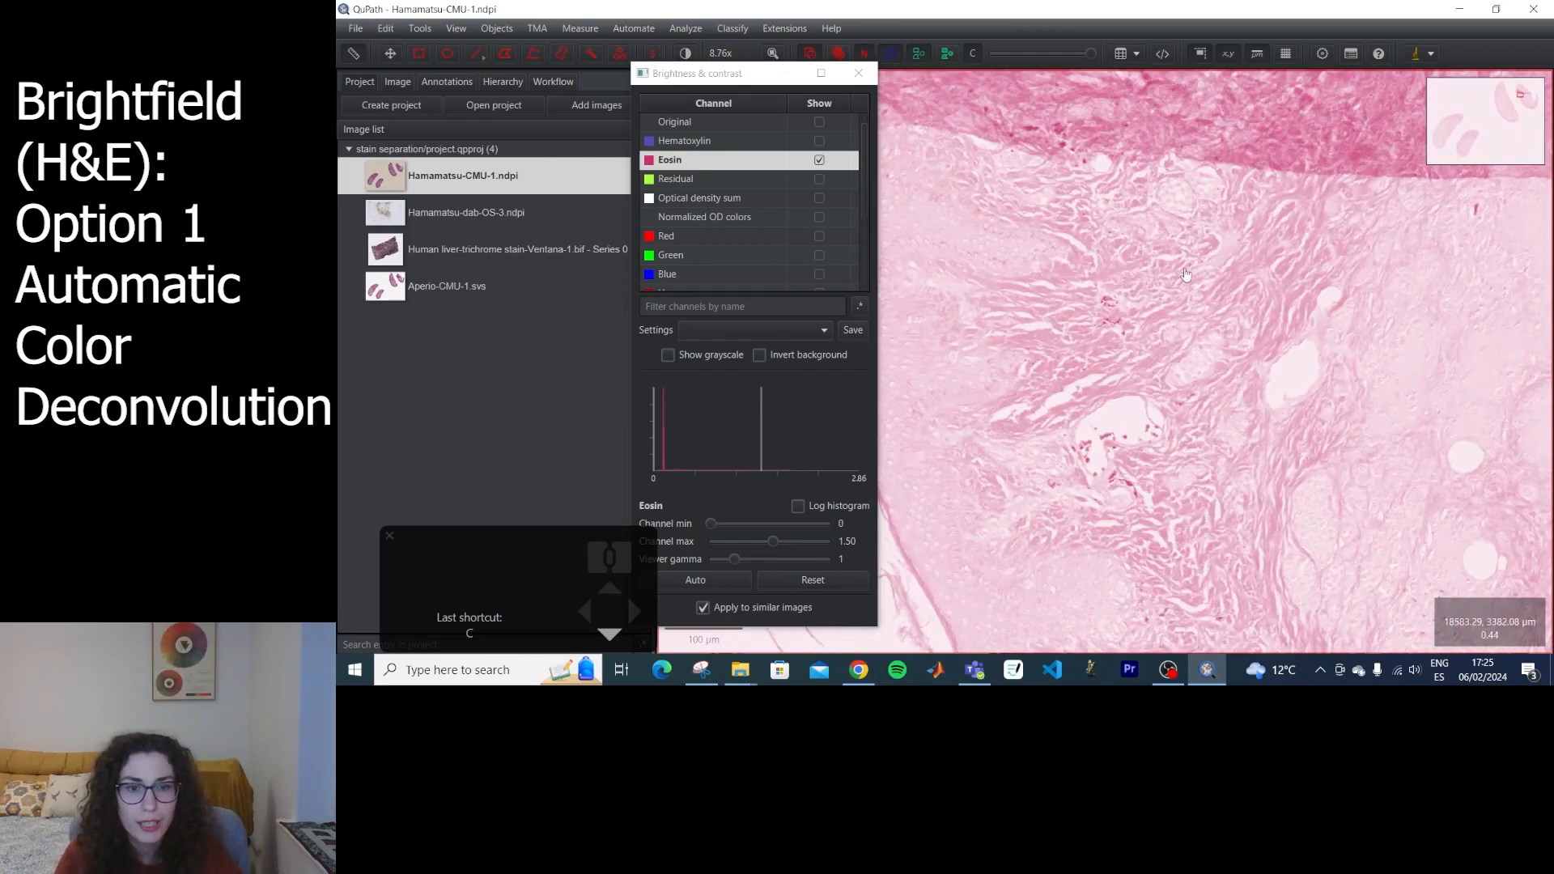
left_click_drag(1429, 267, 1065, 447)
scroll(1157, 454, "up", 12)
scroll(1360, 433, "down", 12)
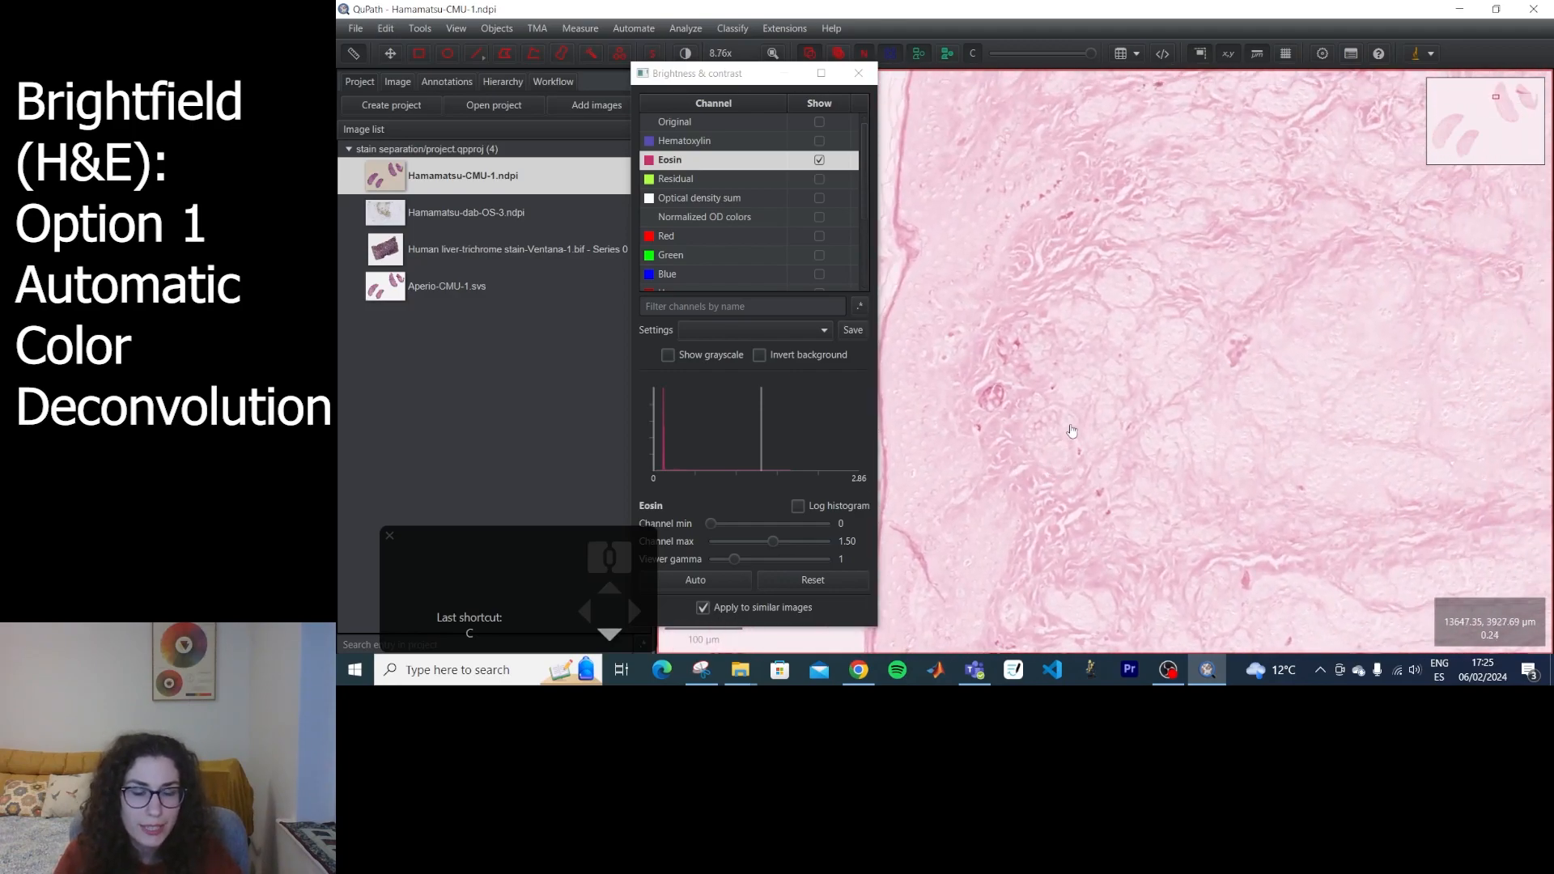
Compare the Hematoxylin, Residual, Original and Eosin channels one at a time near the tissue edge.
left_click(841, 140)
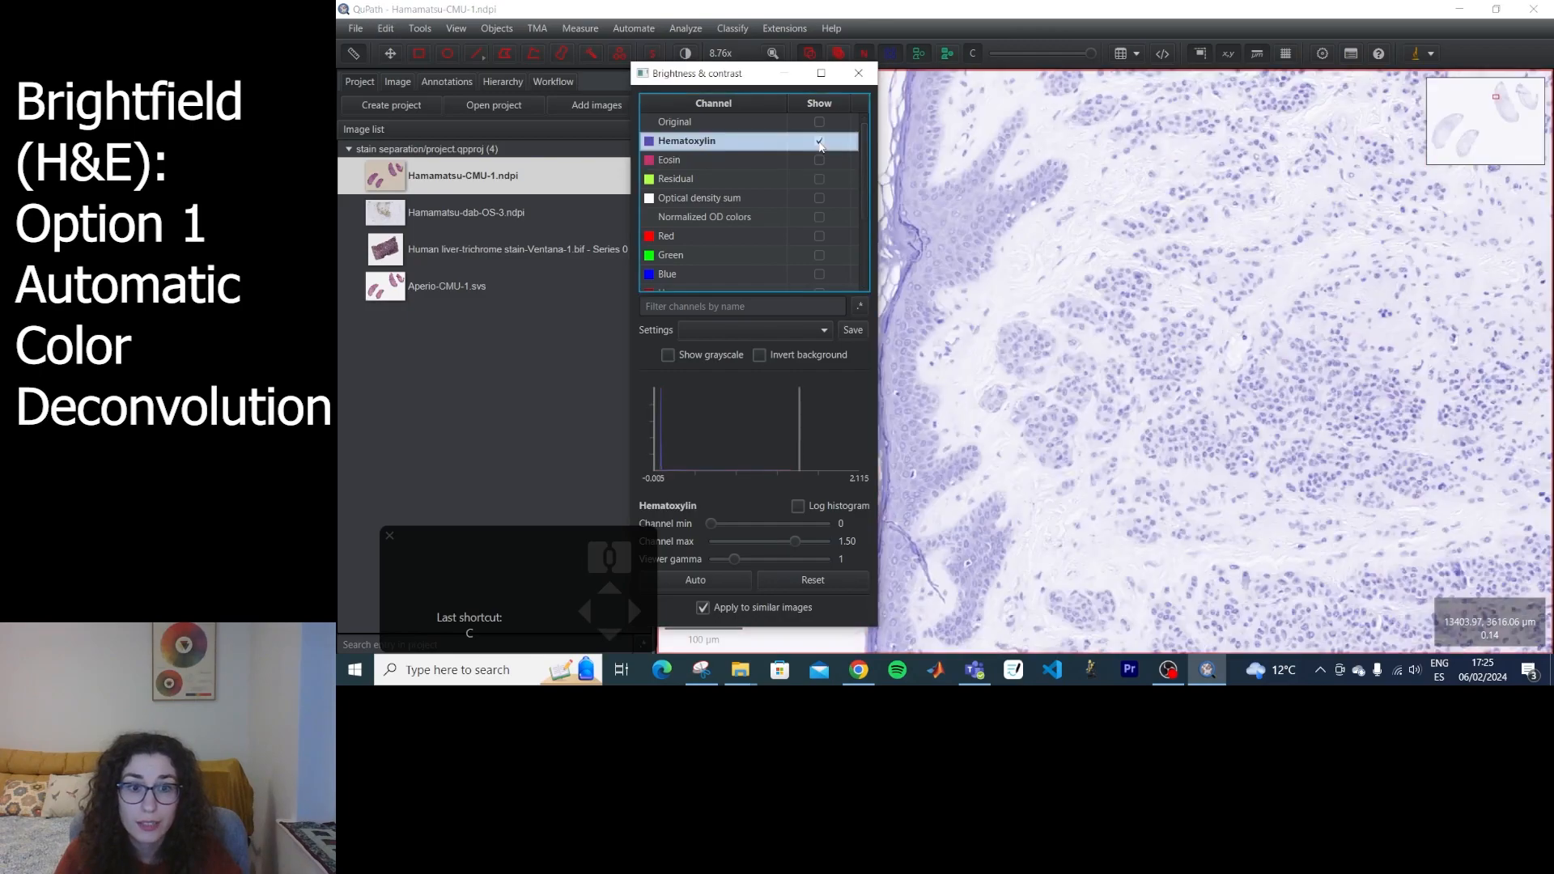
left_click(819, 179)
scroll(984, 304, "up", 5)
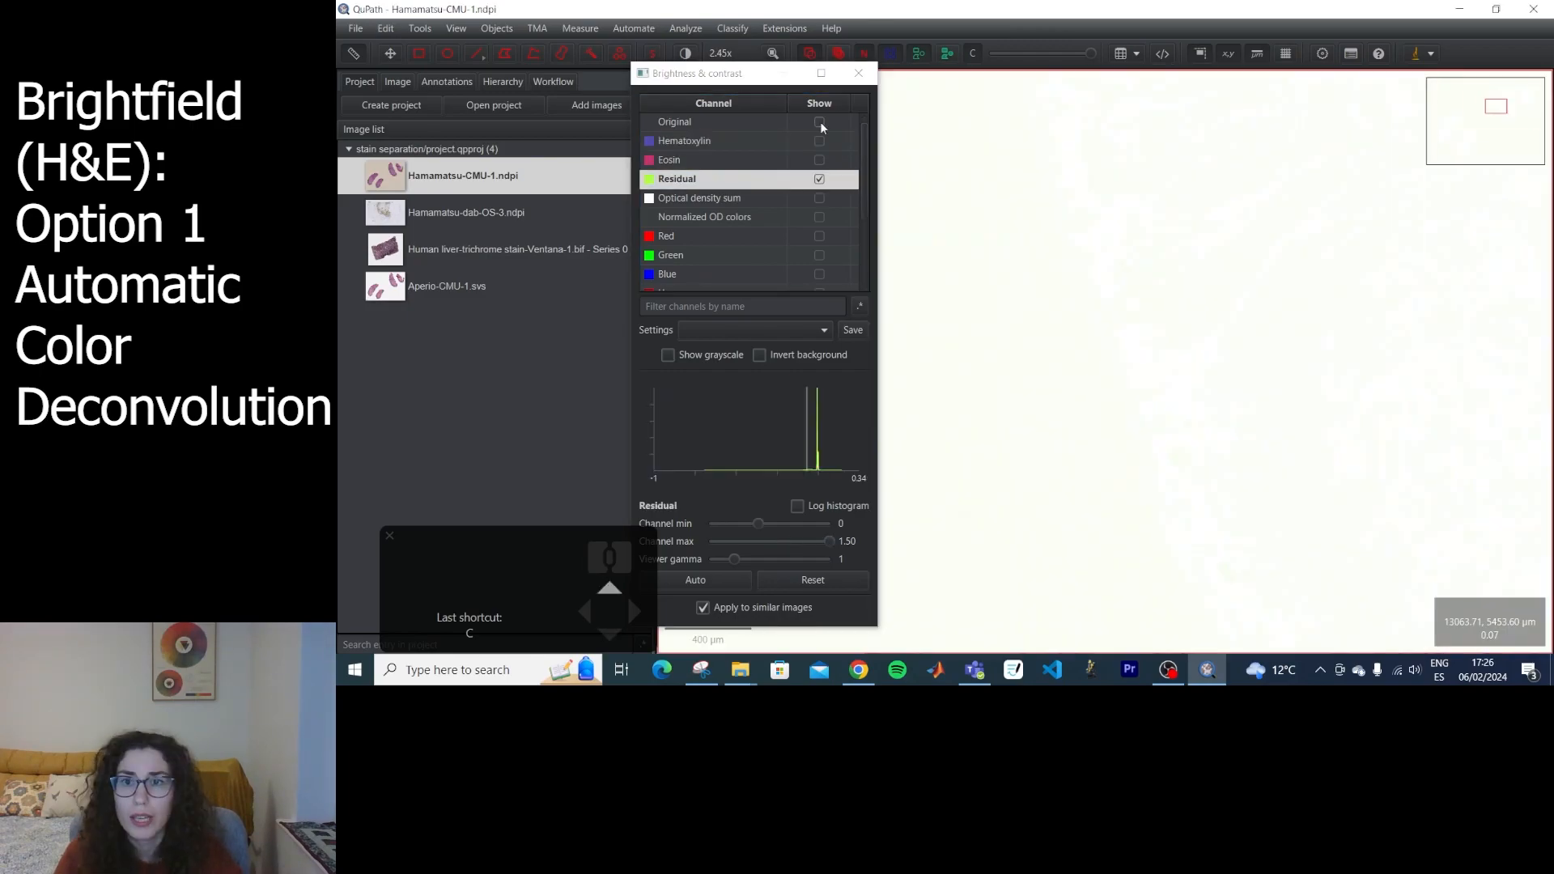
left_click(818, 122)
scroll(1255, 329, "down", 6)
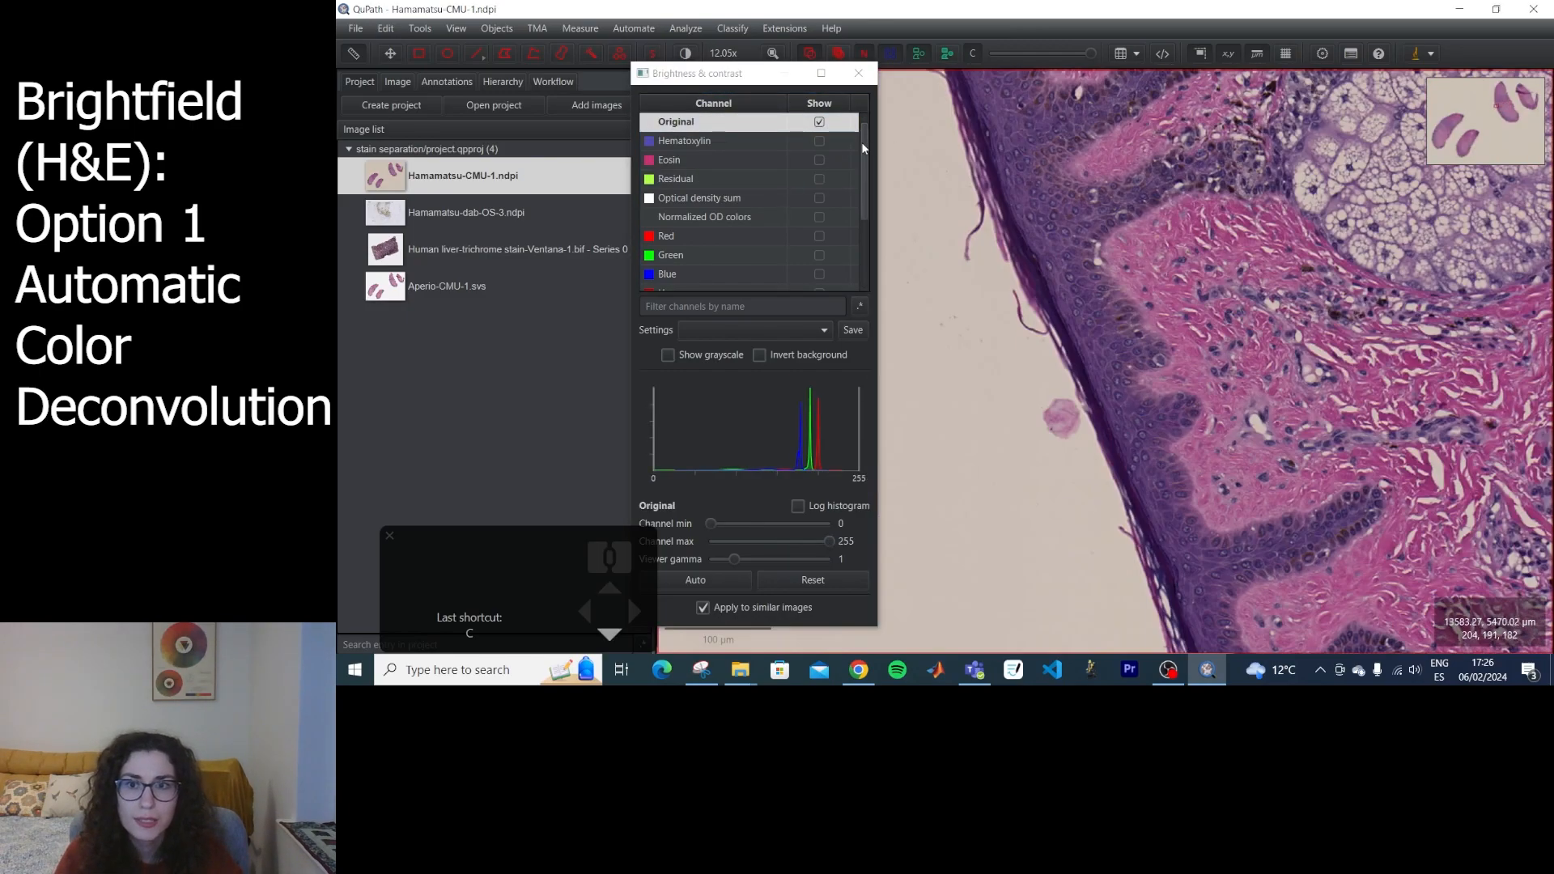
left_click(819, 141)
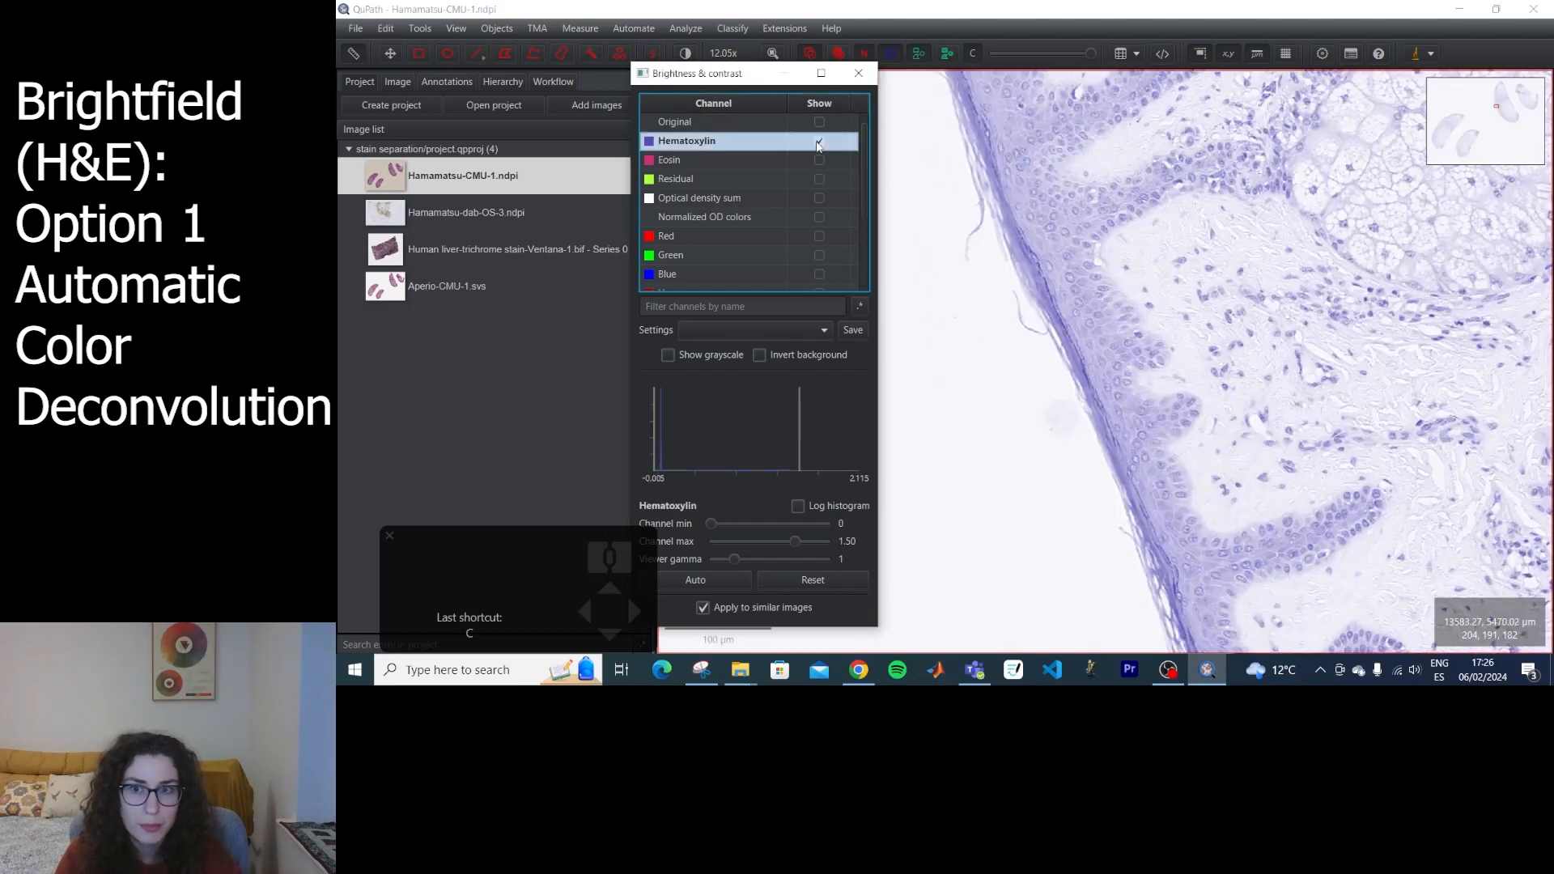
left_click(818, 160)
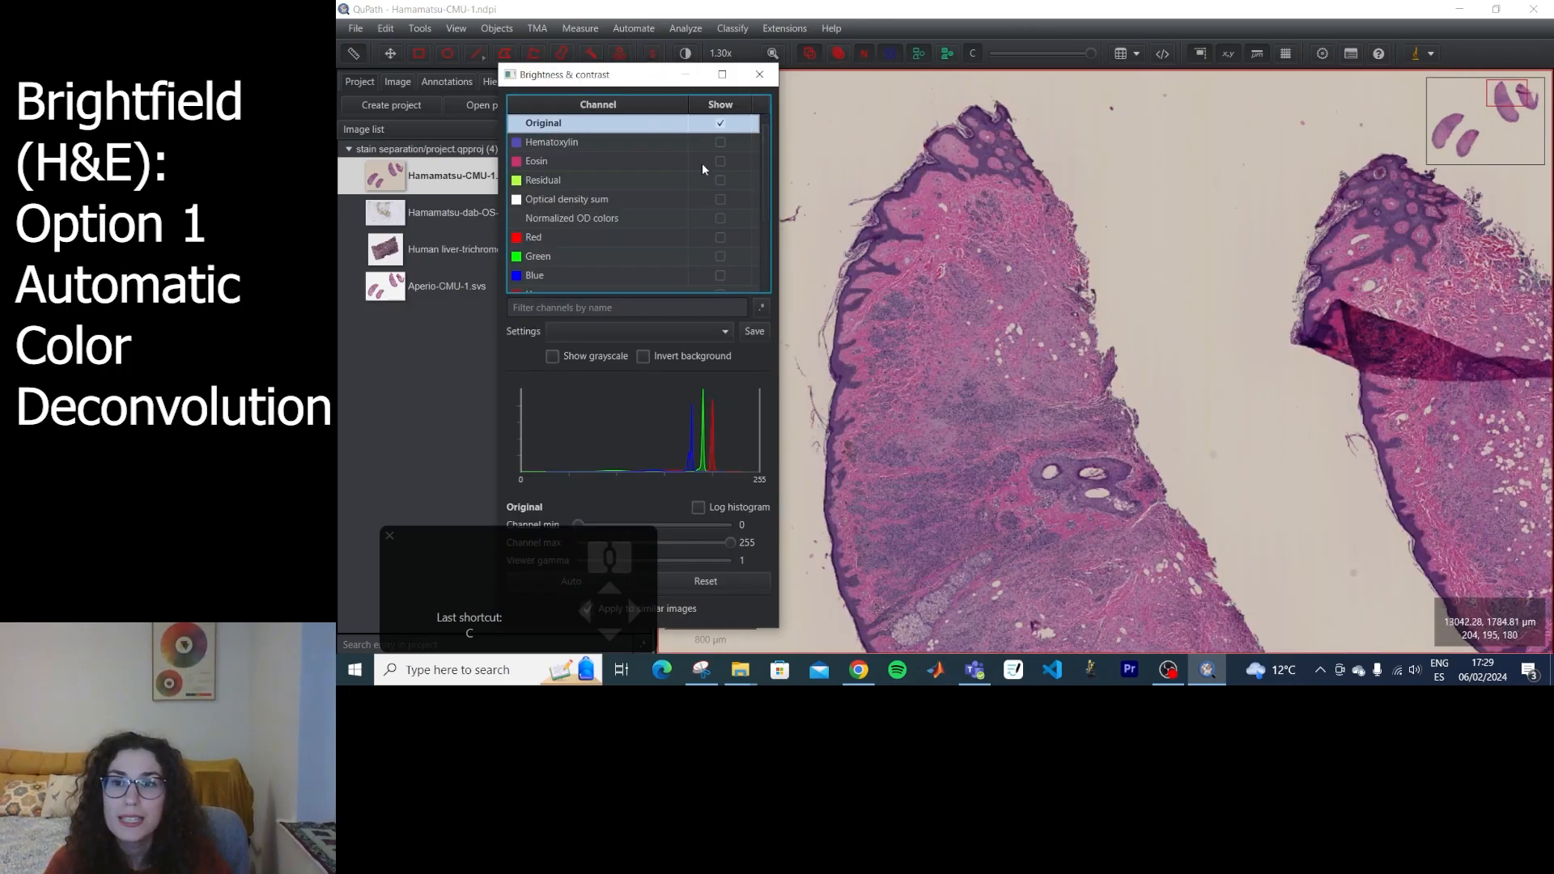
Compare the Hematoxylin and Eosin channels on the upper tissue pieces, then restore the Original channel and close Brightness & contrast.
left_click(720, 141)
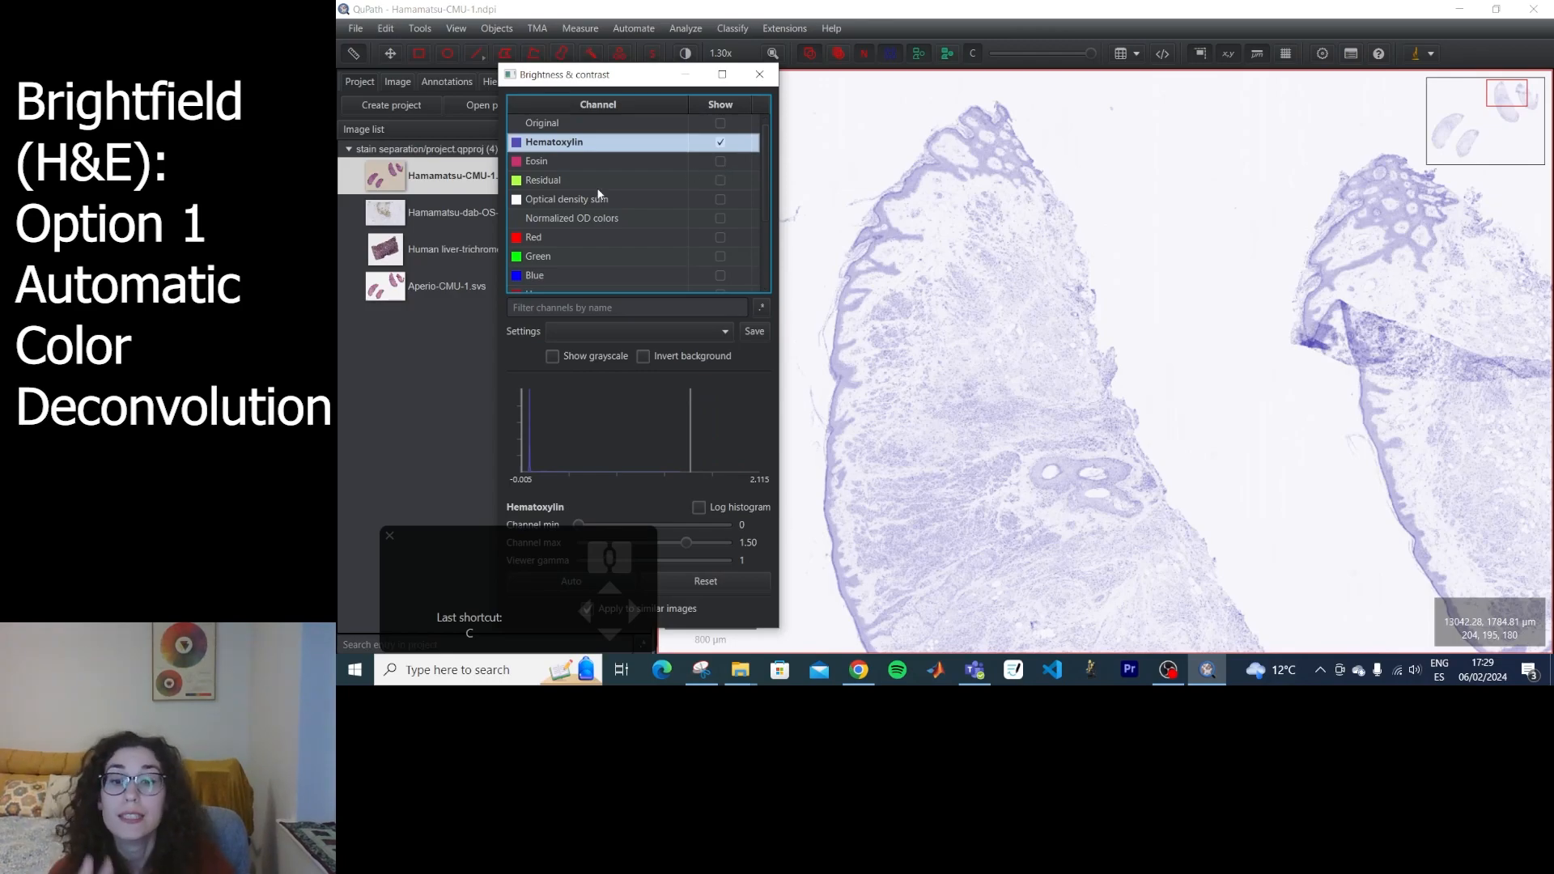
left_click(721, 161)
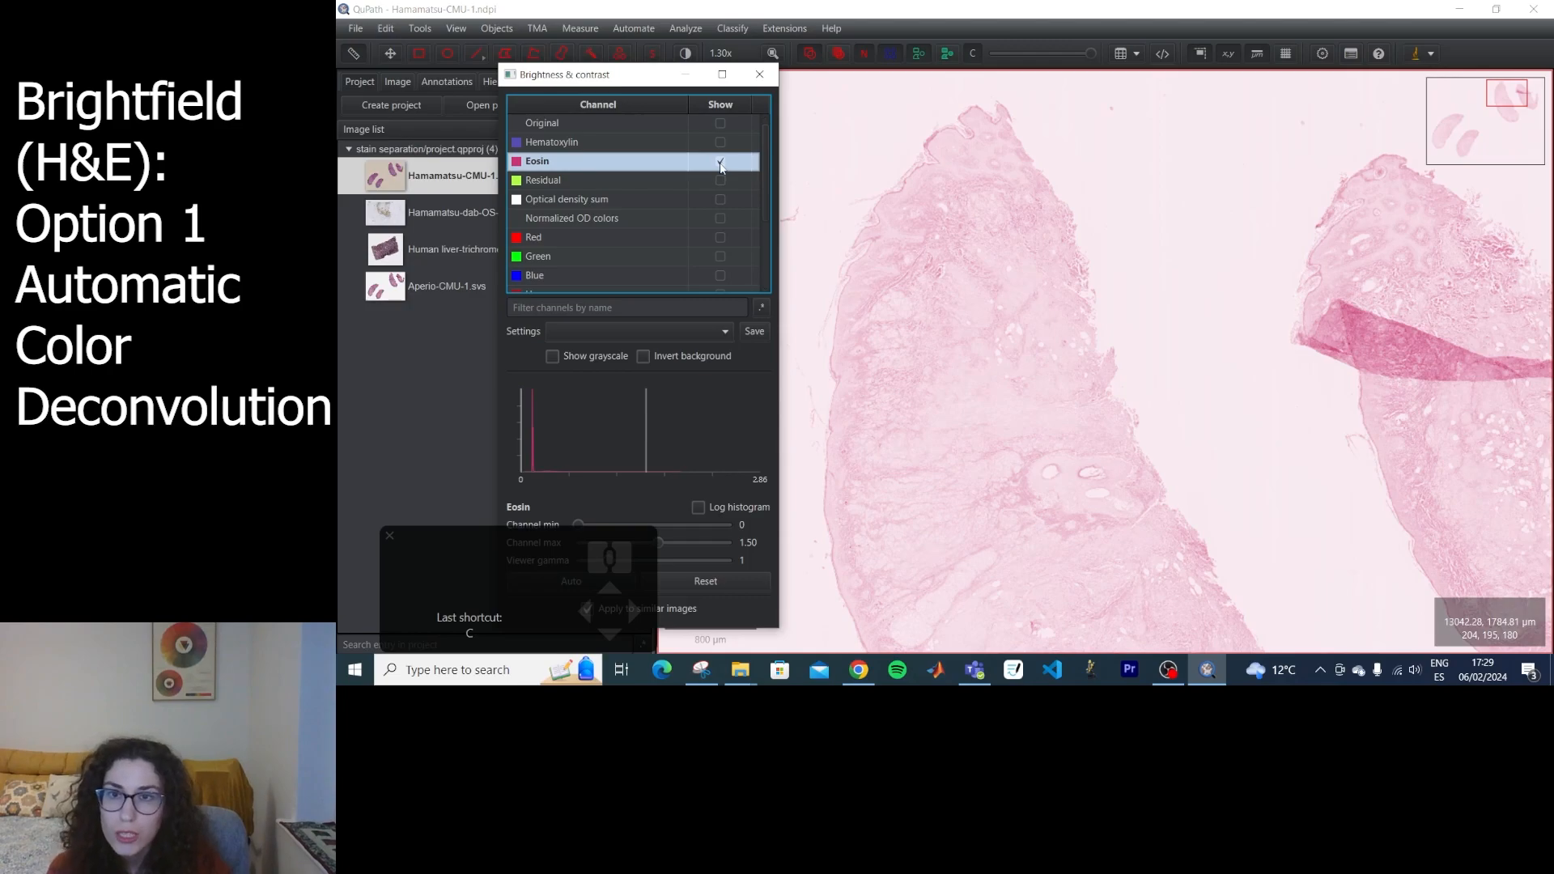
left_click(720, 162)
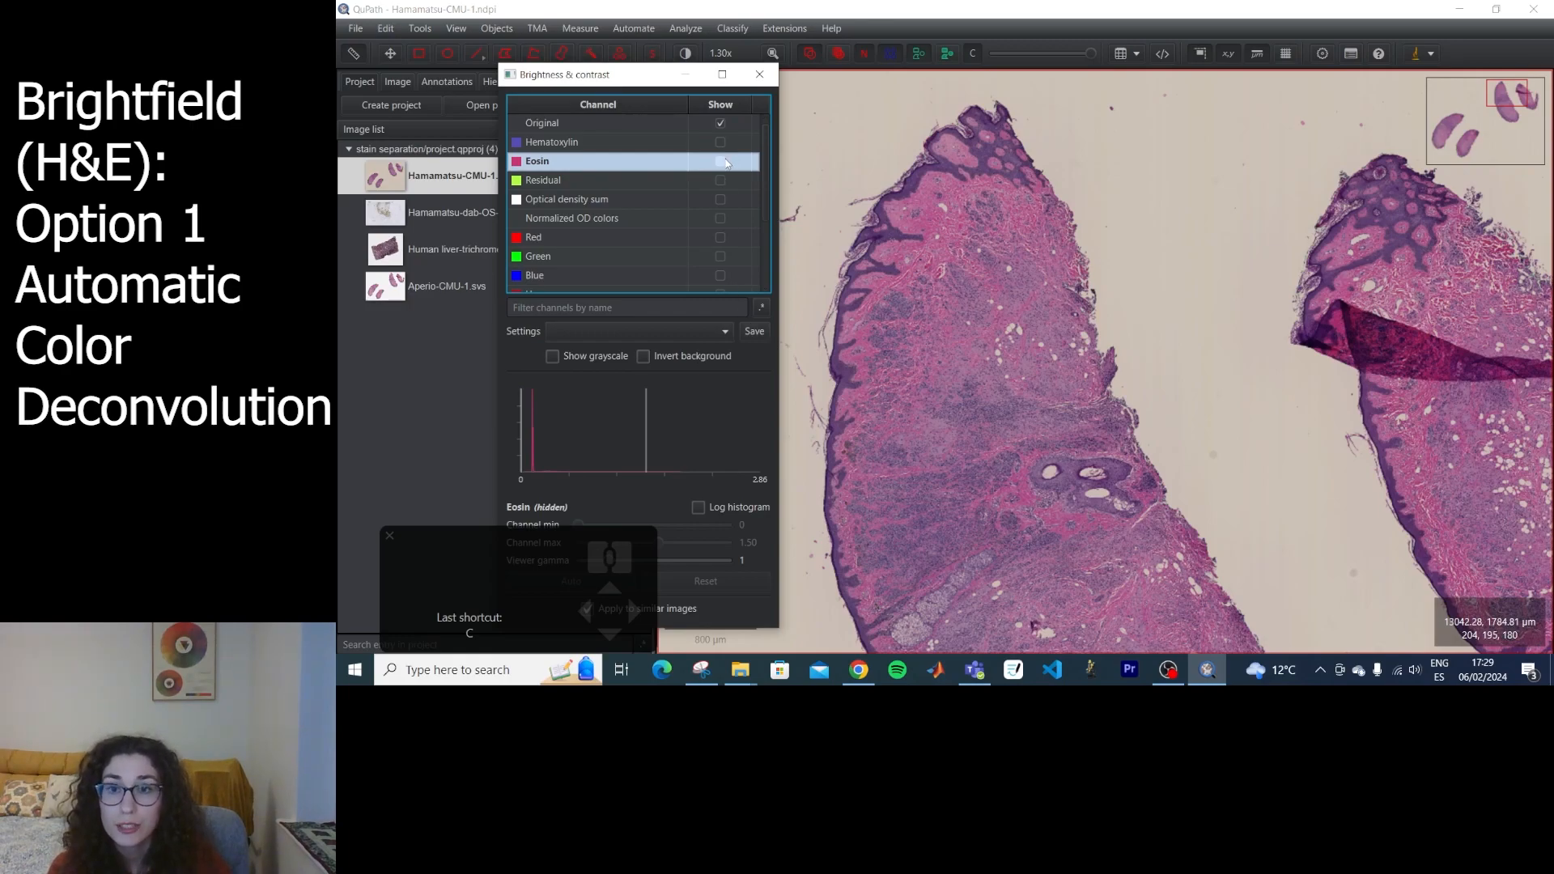
left_click(720, 144)
left_click(720, 161)
left_click(720, 124)
left_click(761, 78)
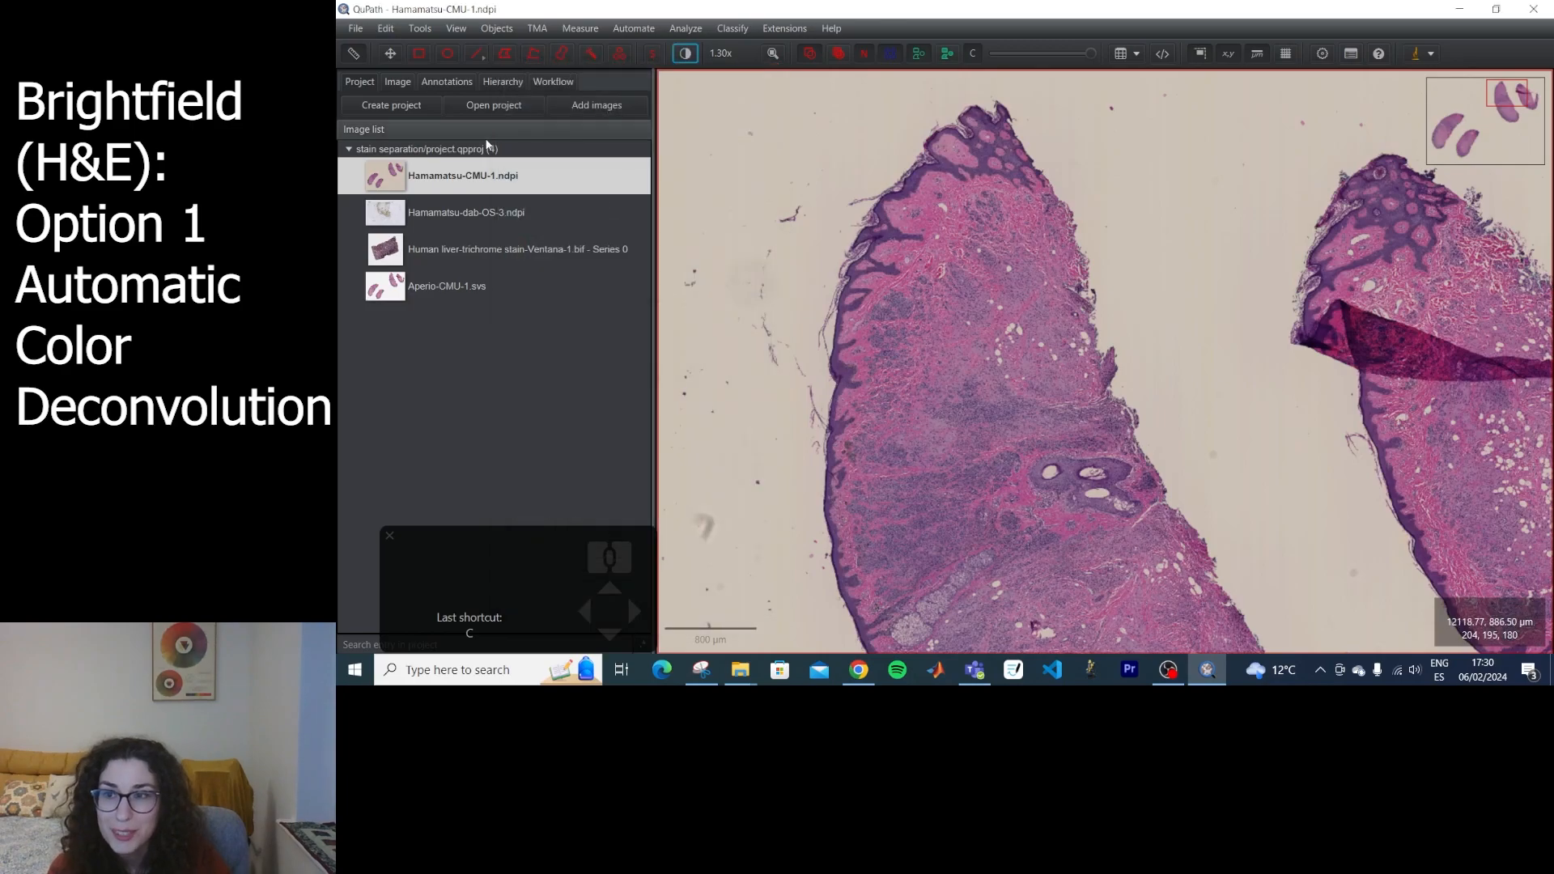
View Aperio-CMU-1.svs for a colour comparison, then reopen Hamamatsu-CMU-1.ndpi and inspect its tissue and background.
scroll(1044, 444, "down", 8)
left_click_drag(1044, 444, 1070, 340)
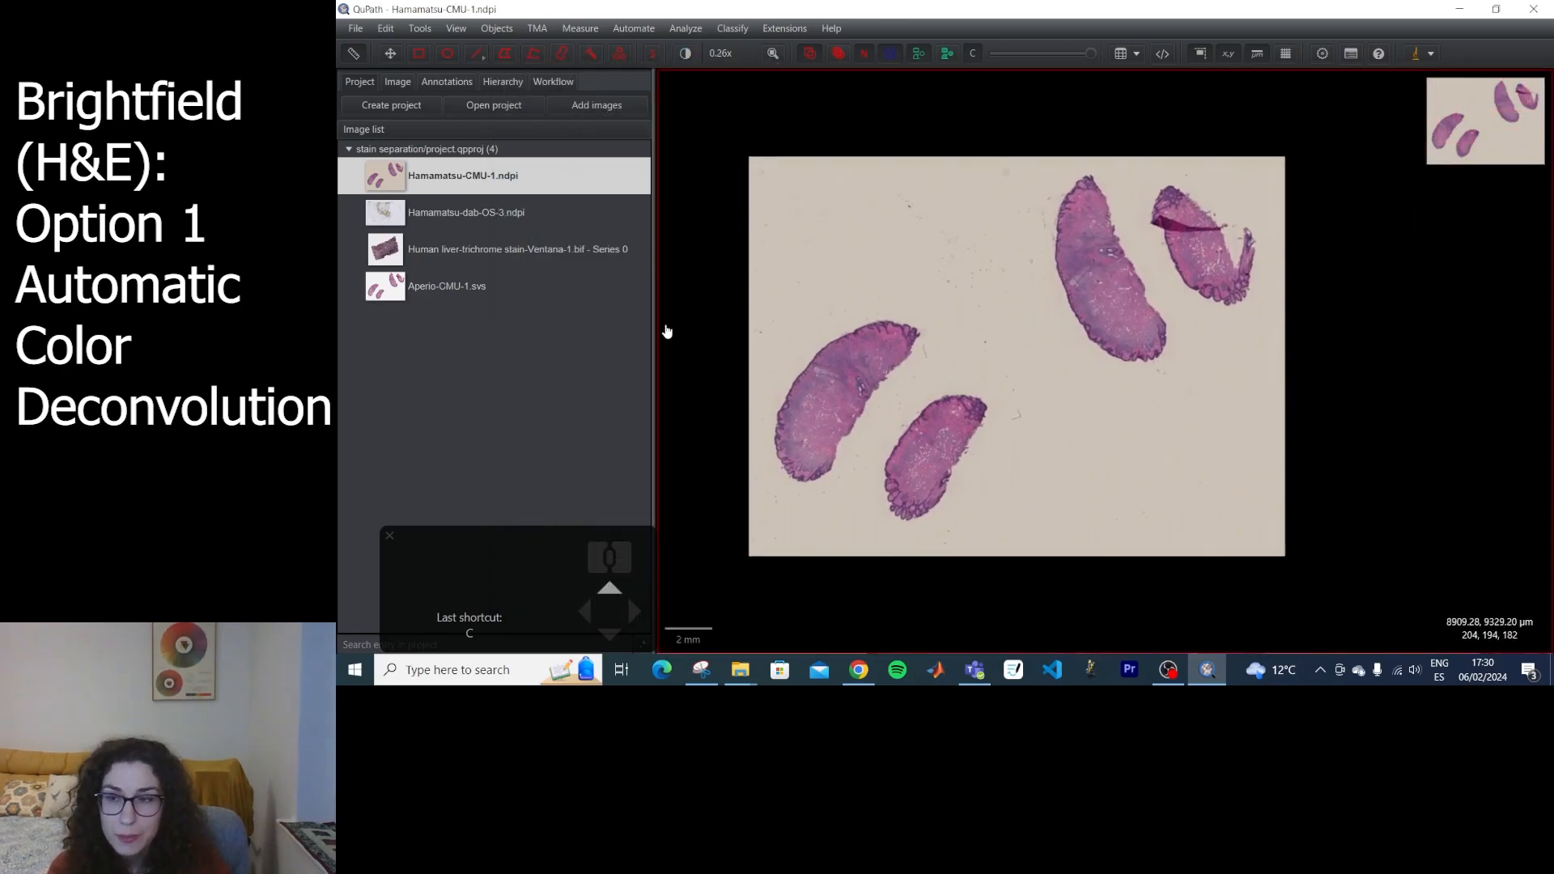
double_click(479, 211)
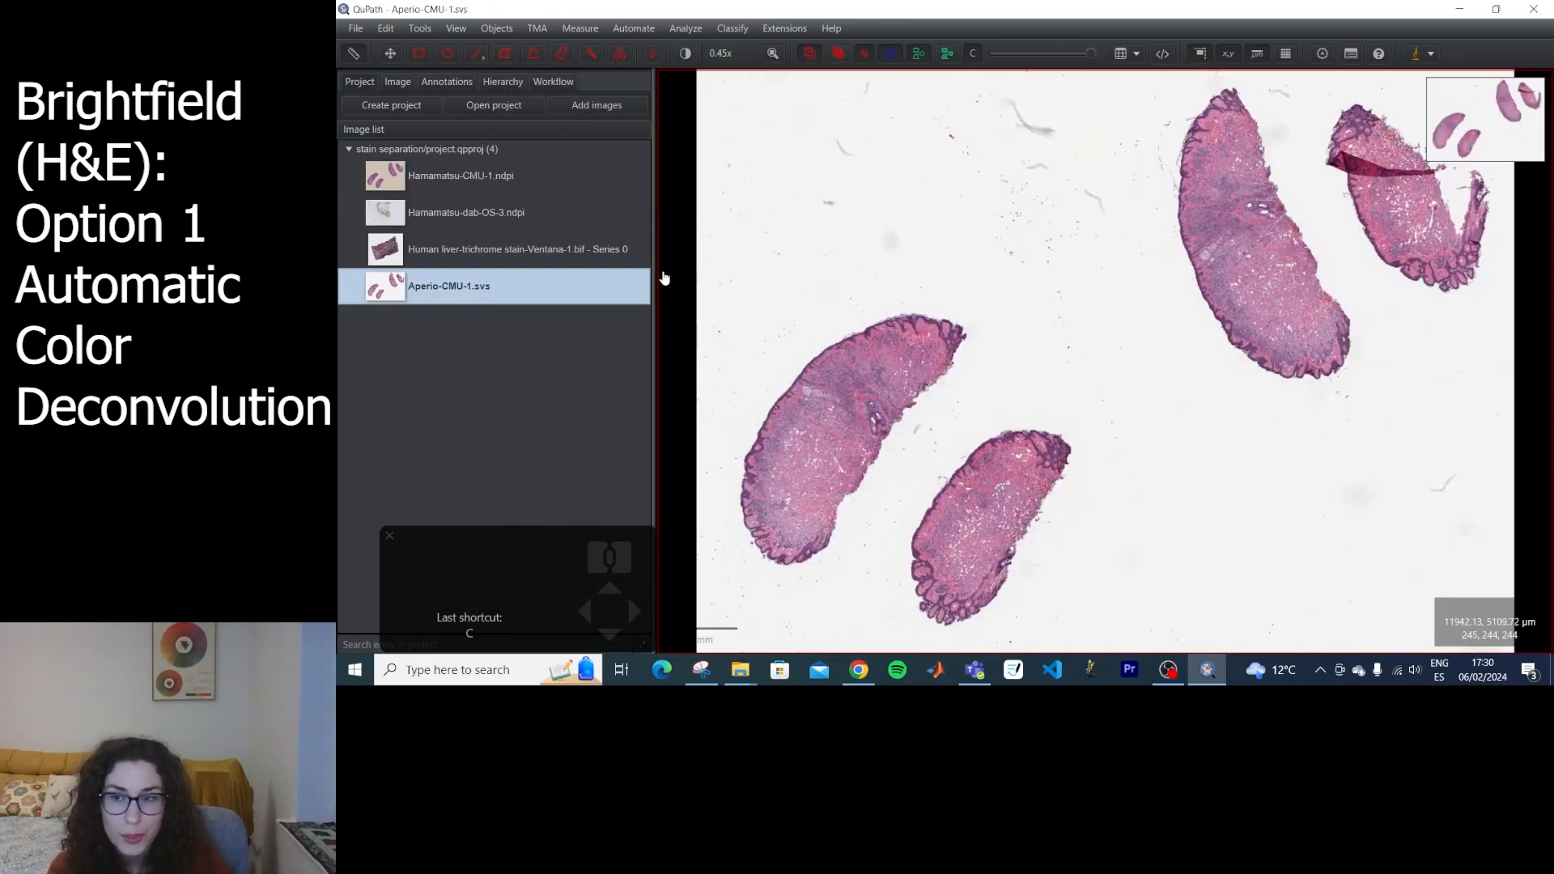
mouse_move(458, 181)
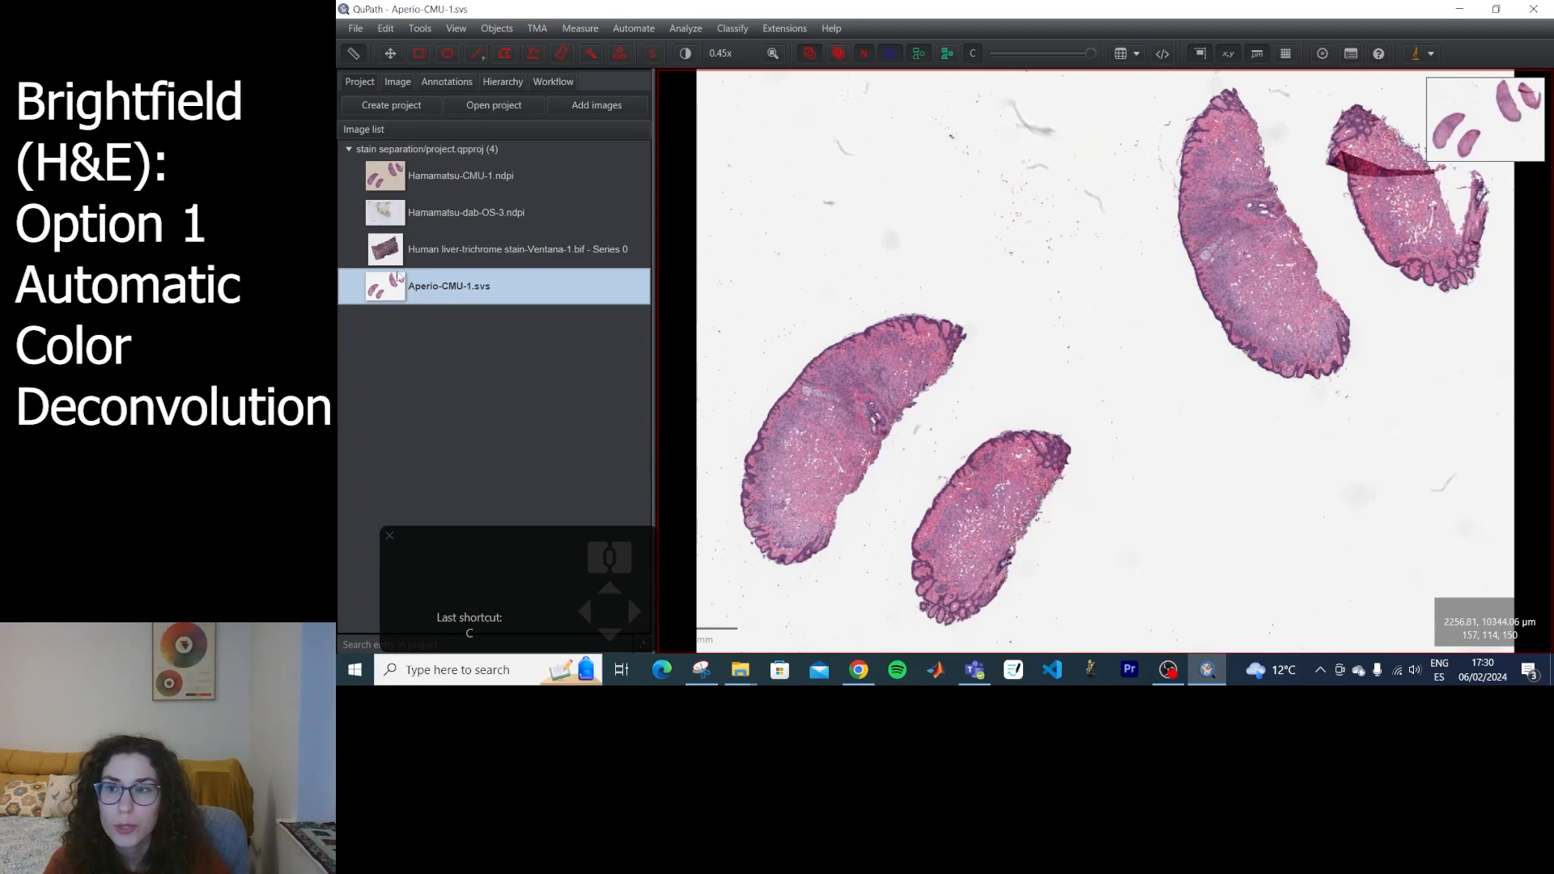
double_click(444, 191)
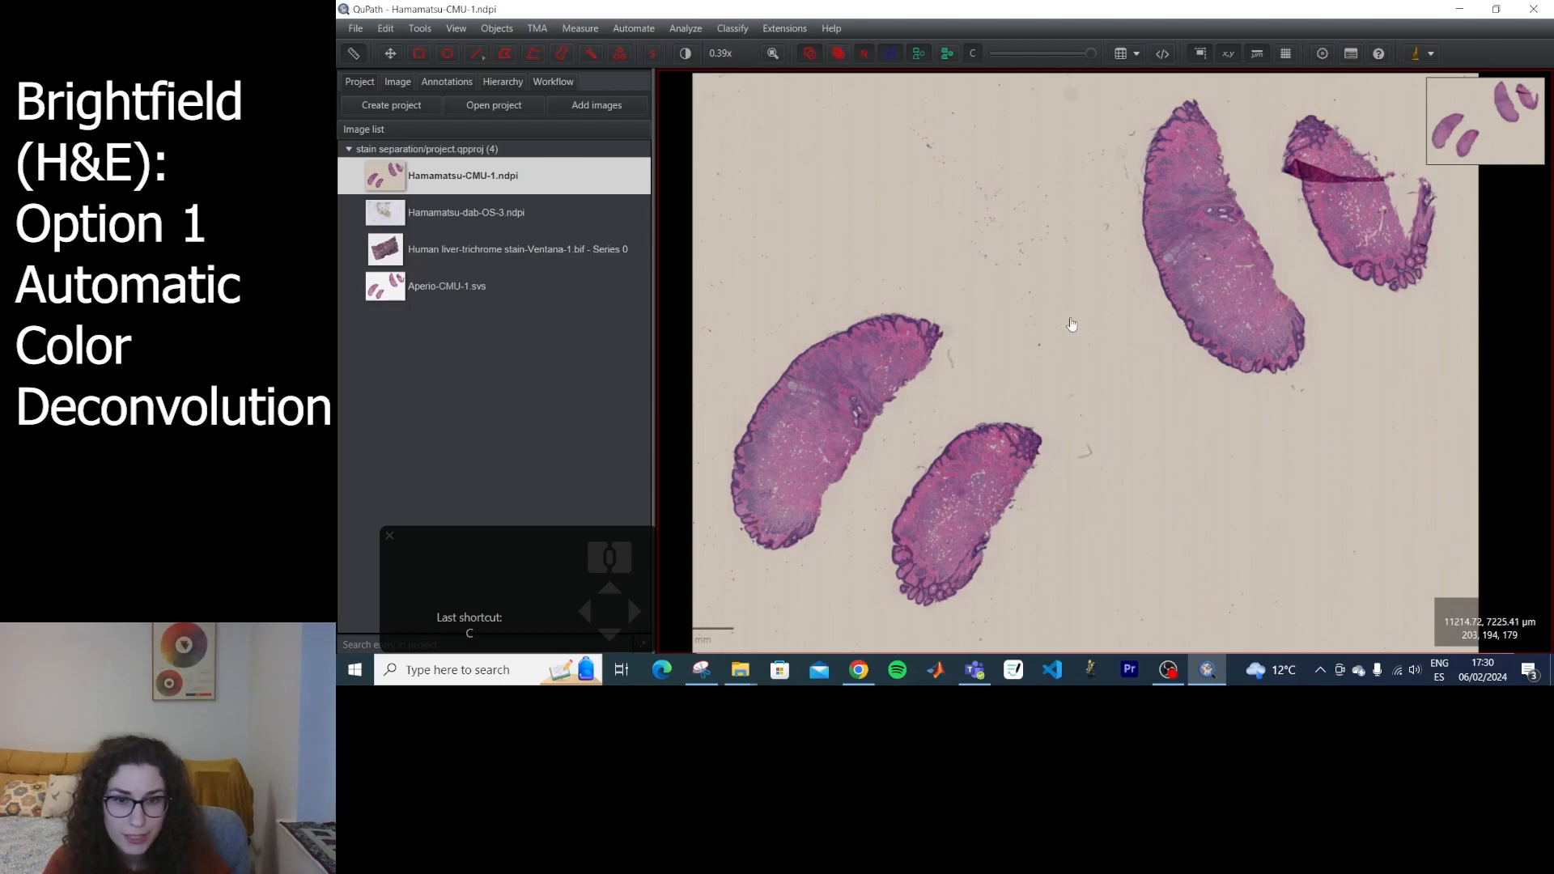
scroll(915, 328, "up", 8)
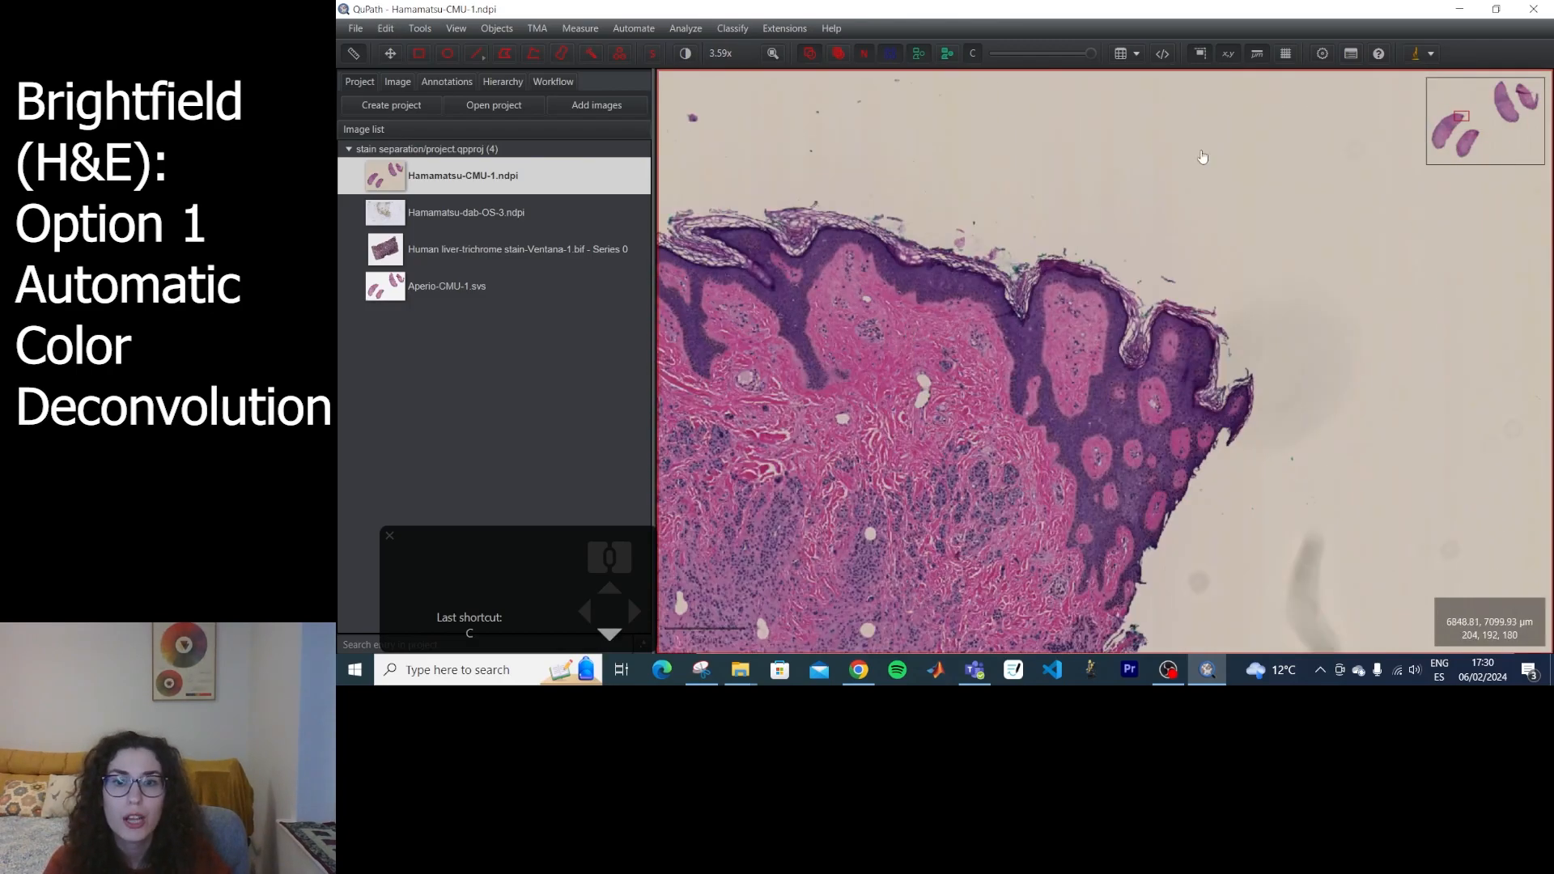
scroll(890, 336, "down", 10)
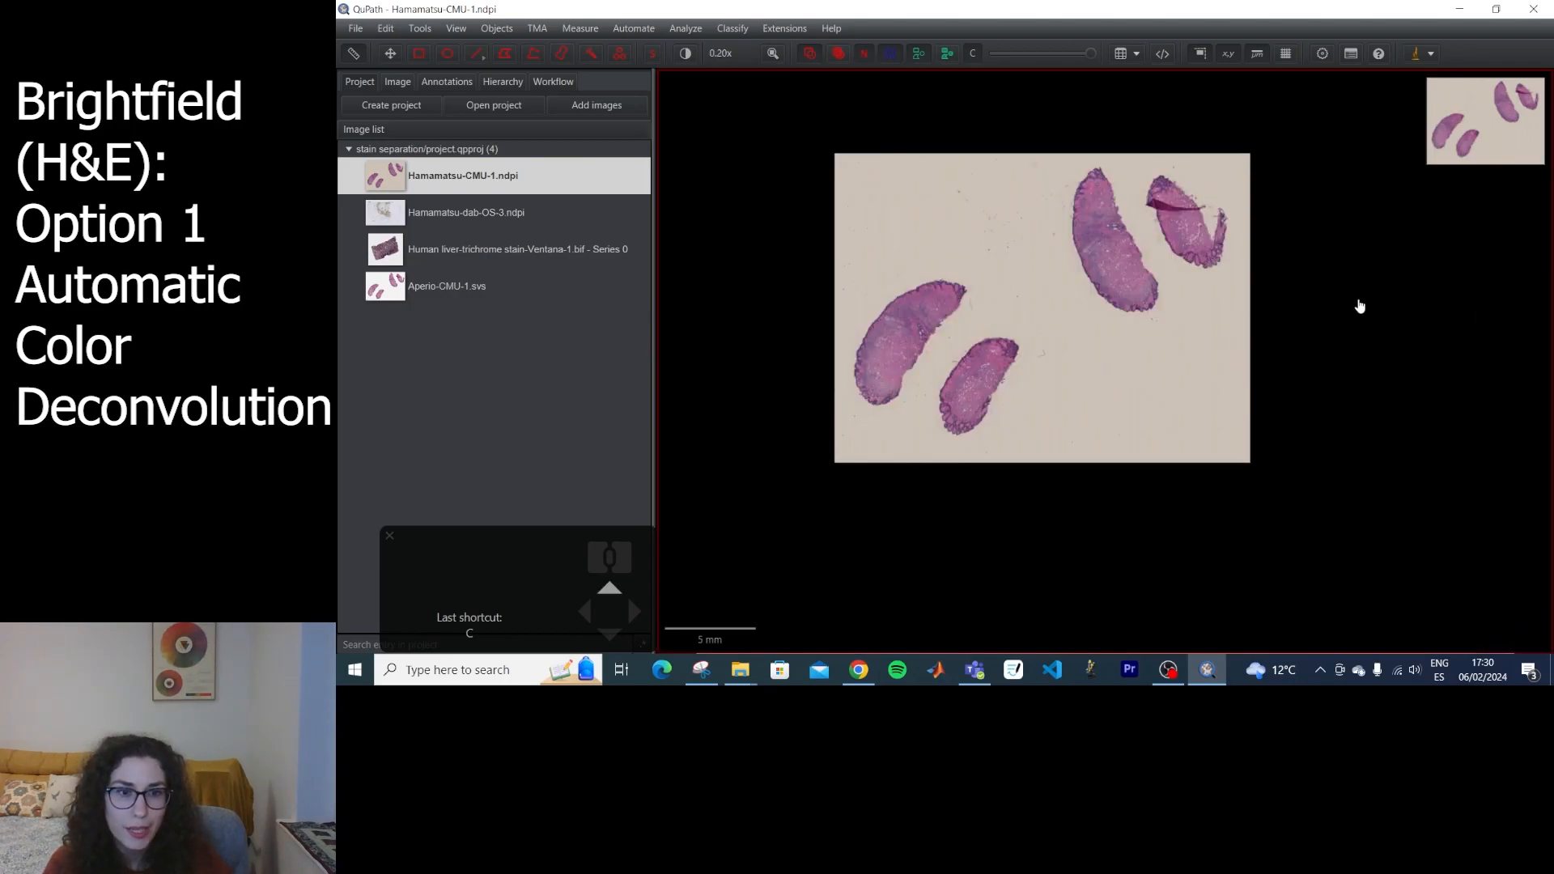
Show Aperio-CMU-1.svs beside Hamamatsu-CMU-1.ndpi in a two-column viewer grid and turn off viewer synchronization.
right_click(1293, 280)
mouse_move(1336, 293)
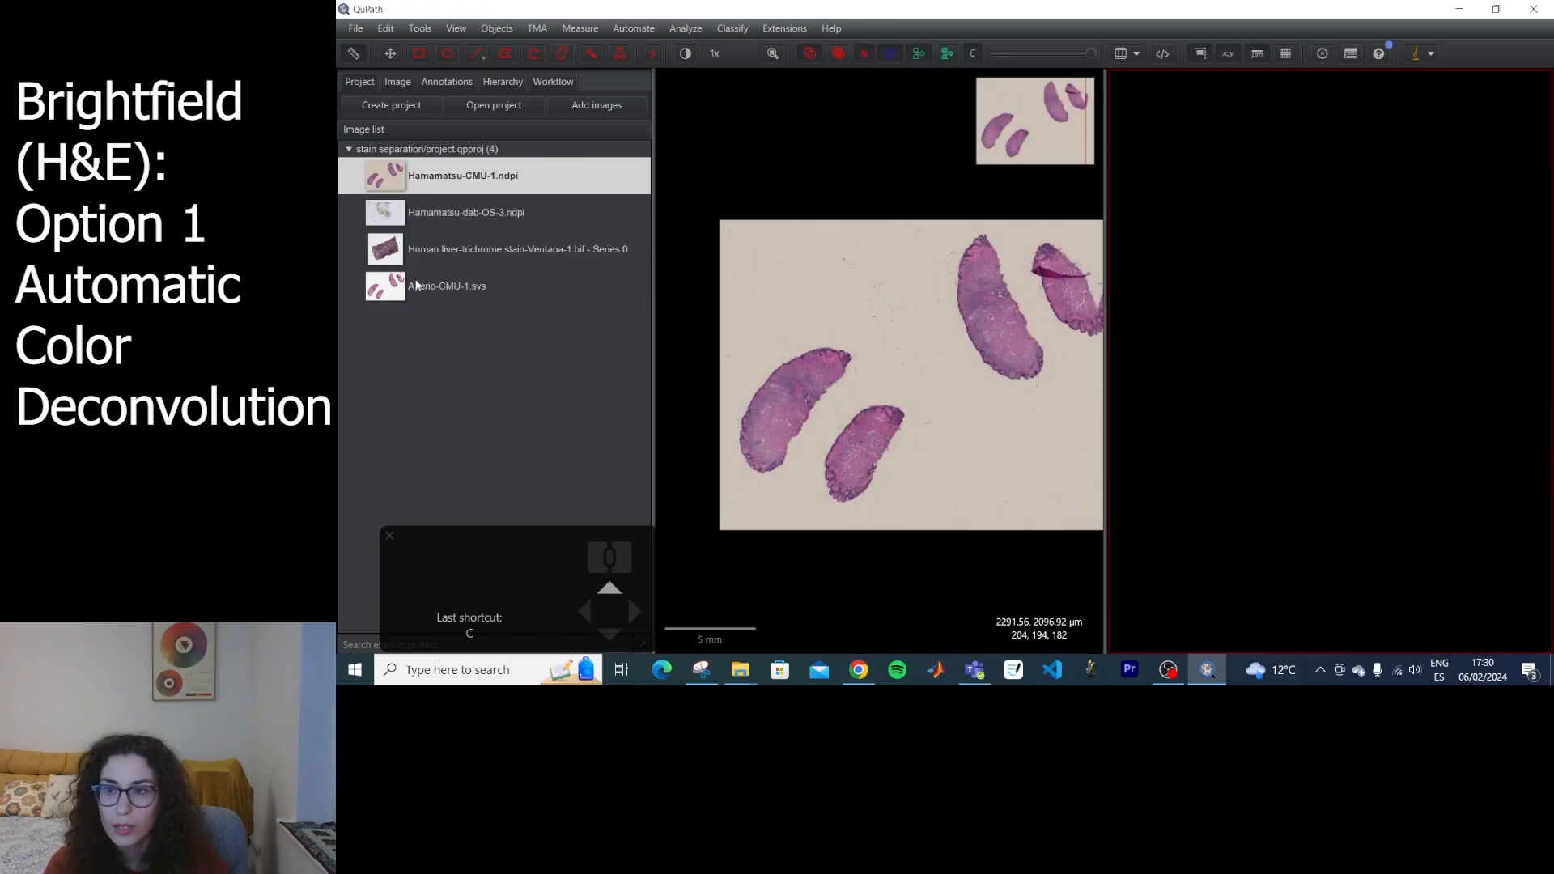
double_click(416, 285)
left_click_drag(943, 356, 902, 352)
right_click(902, 347)
mouse_move(940, 356)
left_click(1033, 387)
left_click_drag(1034, 390, 1032, 399)
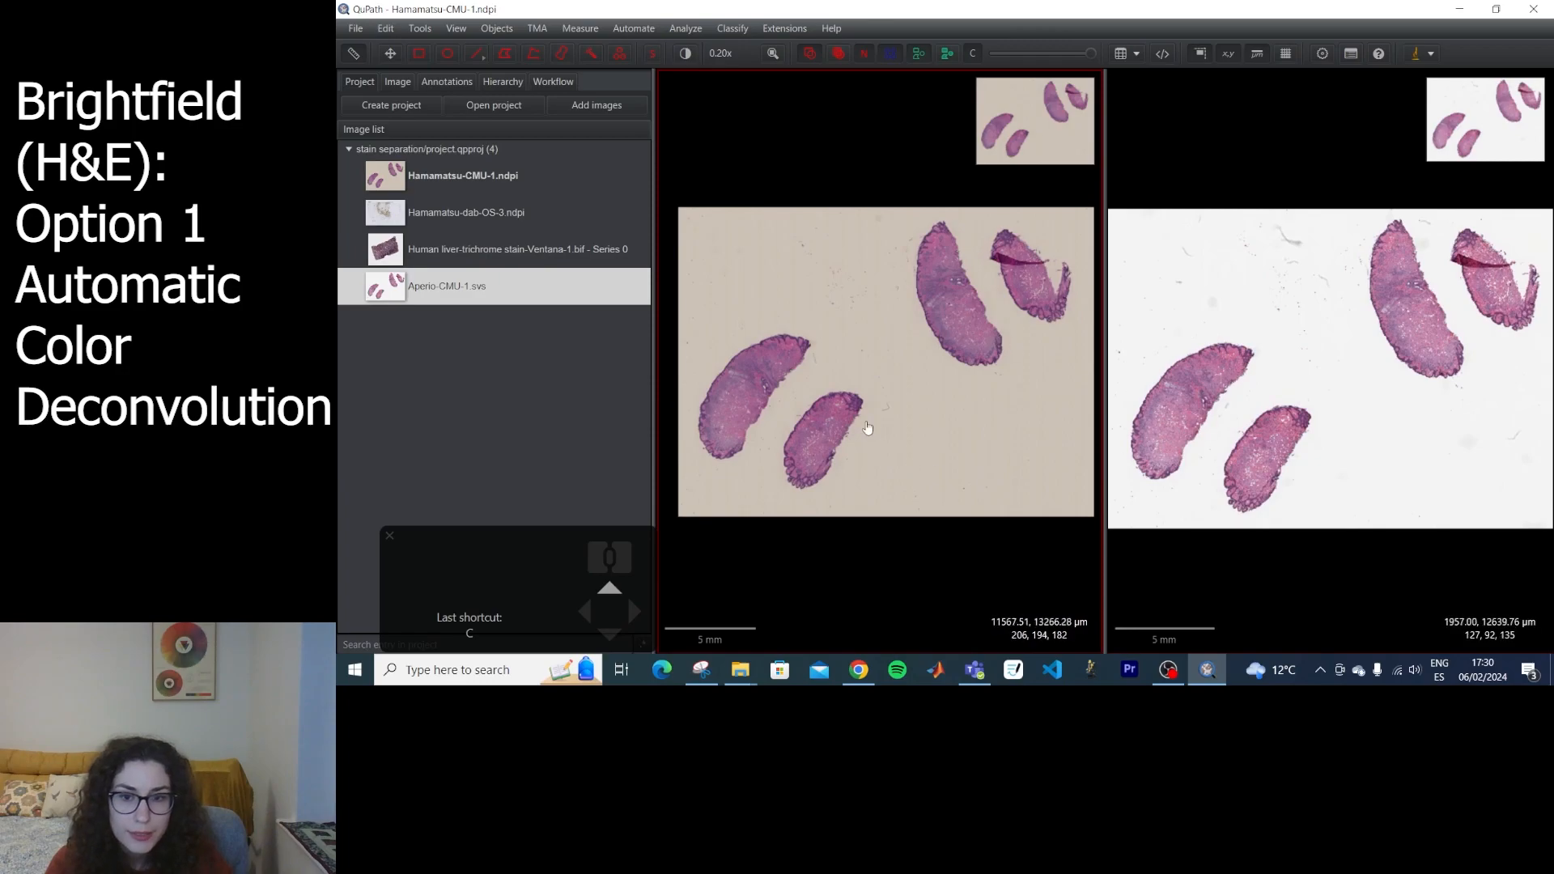
Line up the same tip of the smaller lower tissue piece in both slides at matching magnification.
left_click(1215, 370)
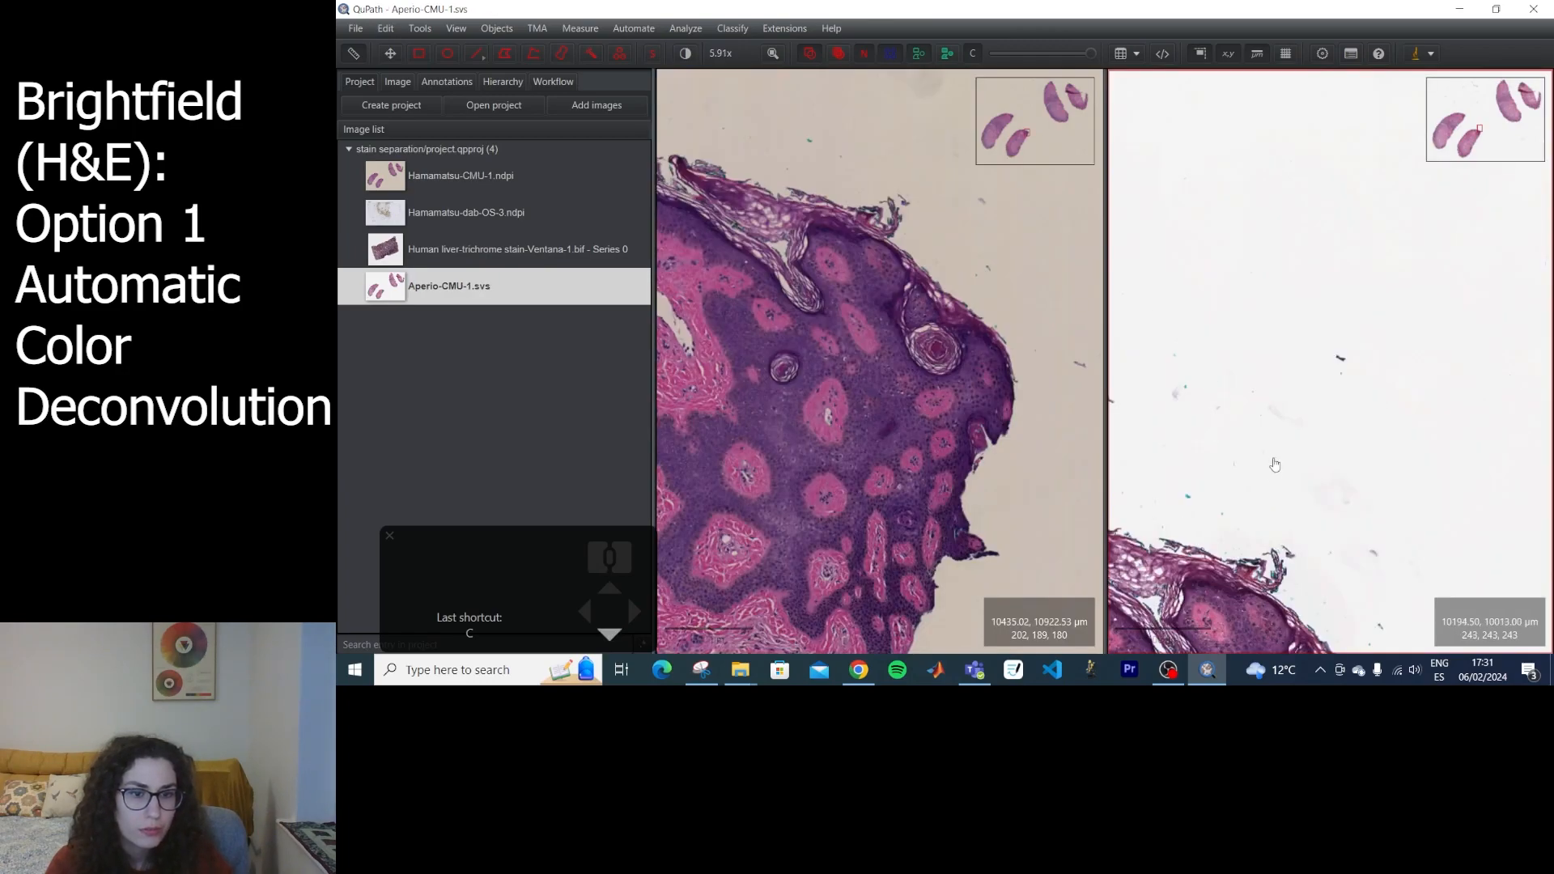
left_click_drag(1267, 408, 1270, 433)
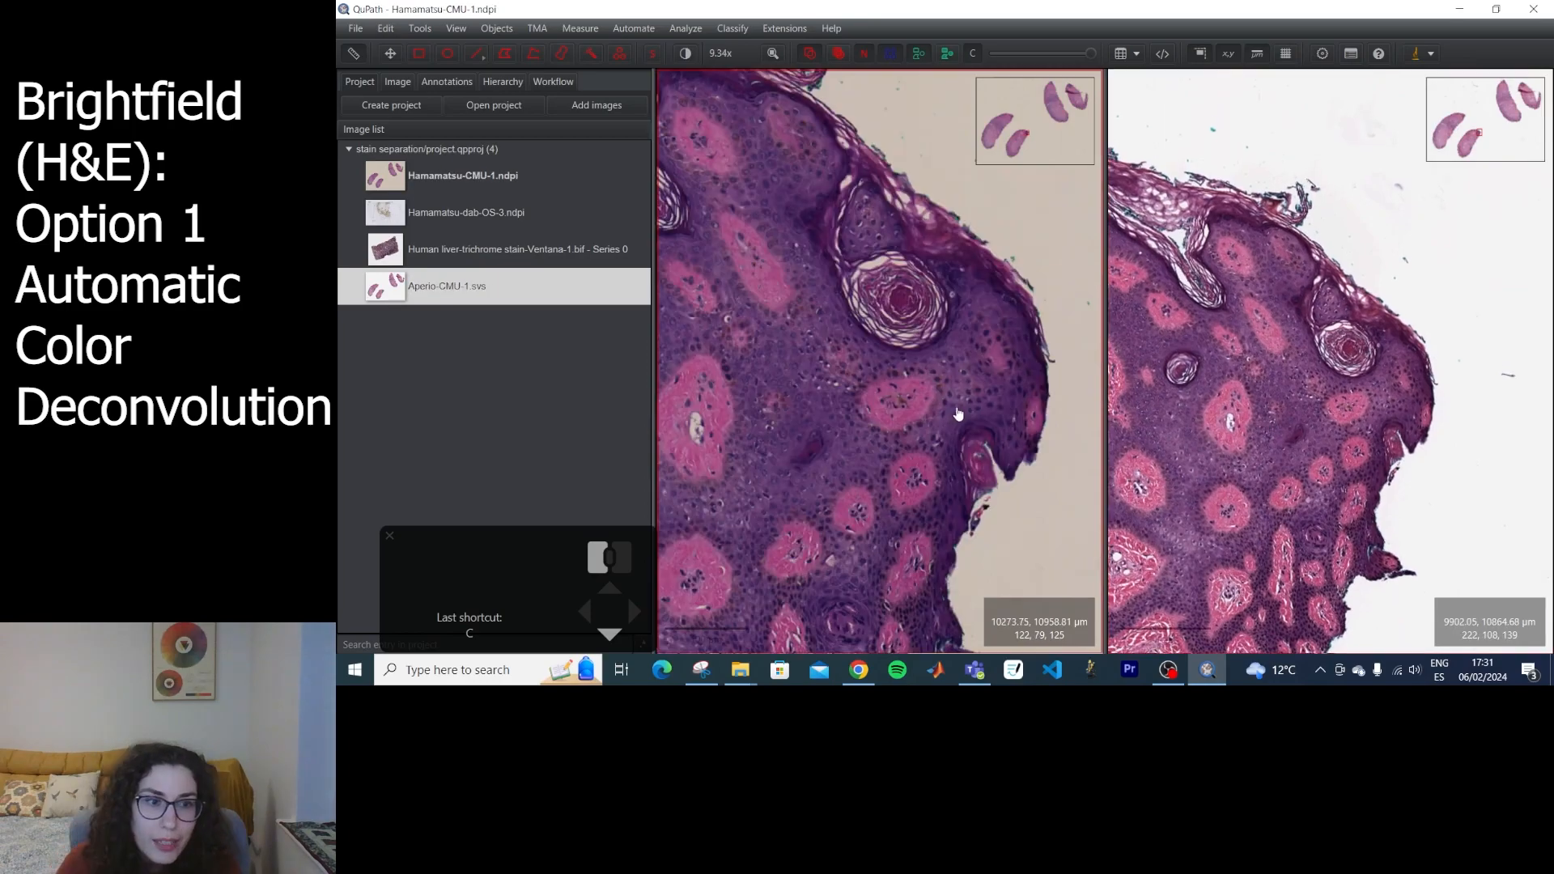
left_click_drag(961, 414, 955, 414)
left_click_drag(1380, 383, 1366, 362)
scroll(1363, 361, "up", 3)
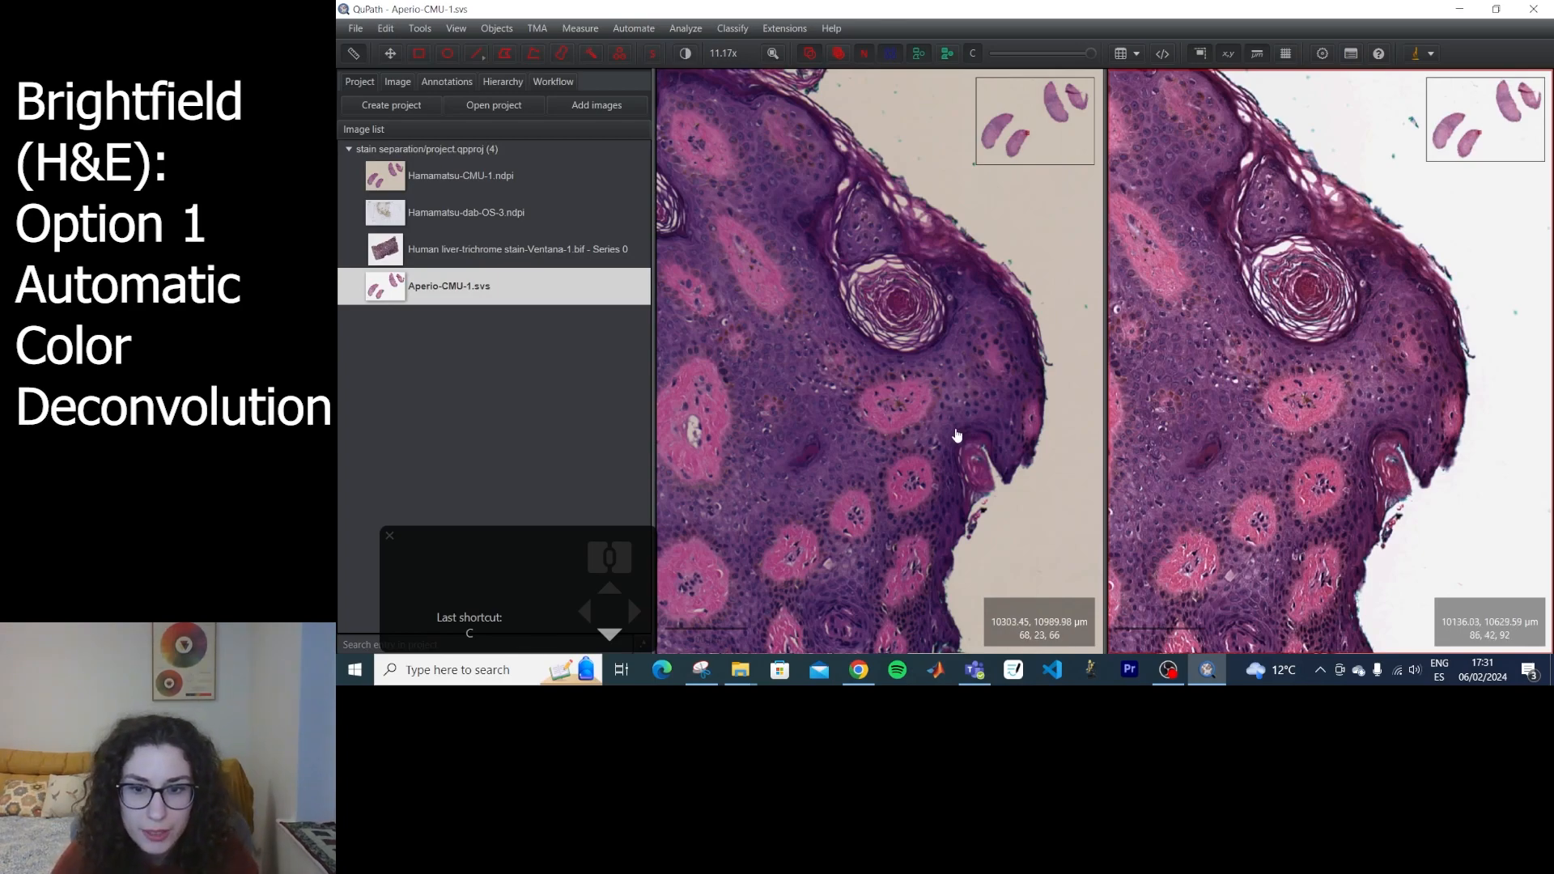
Magnify the same nucleus to pixel level in both slides and compare the RGB values of the matching pixel.
scroll(893, 413, "up", 5)
scroll(897, 413, "up", 4)
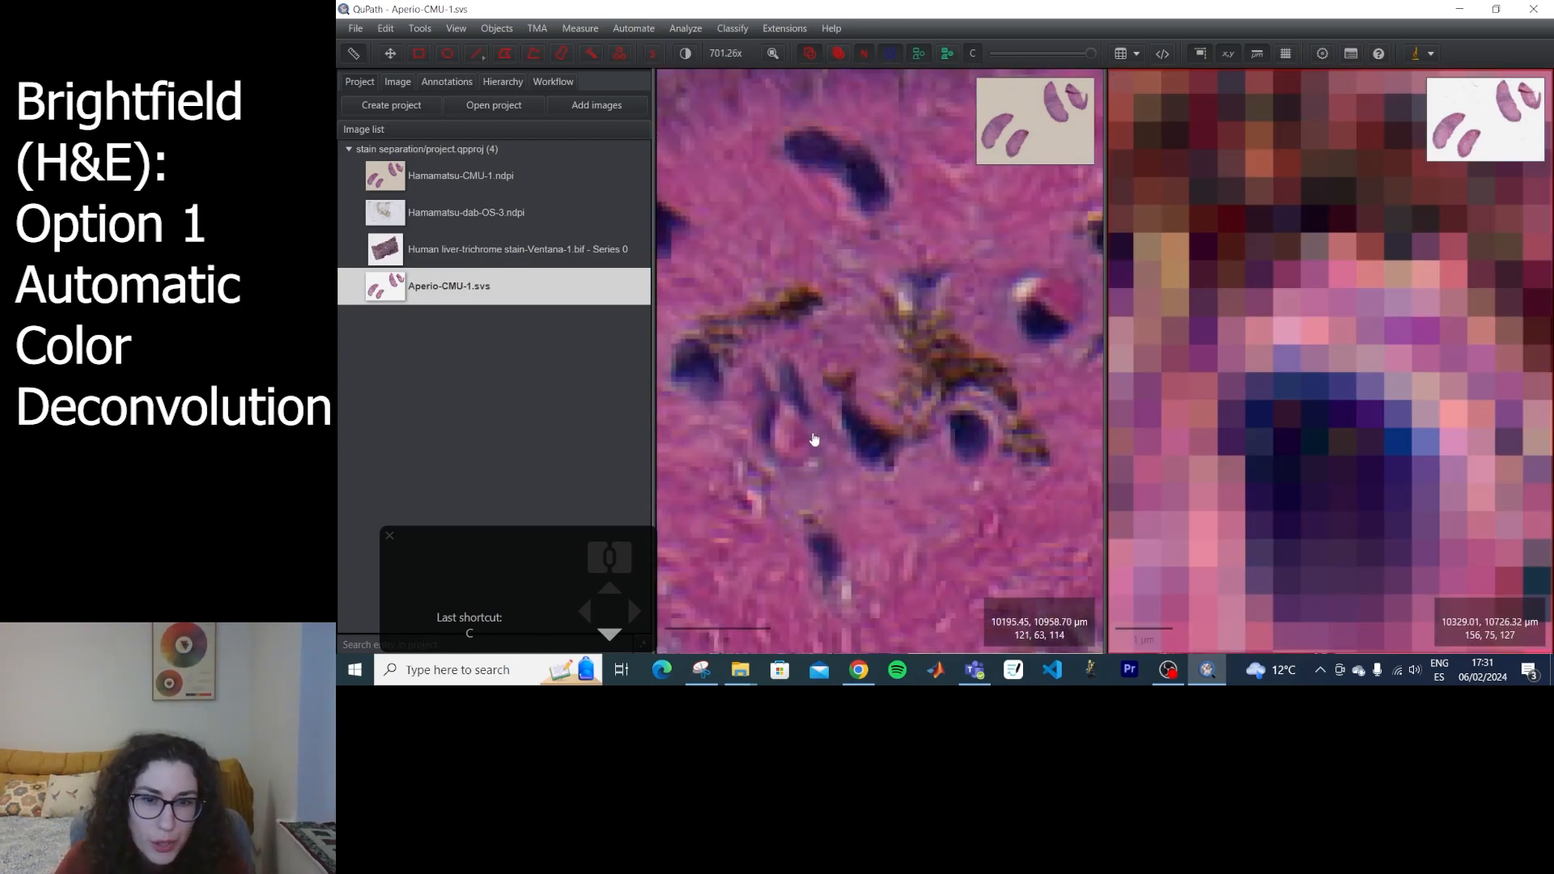
scroll(979, 437, "up", 5)
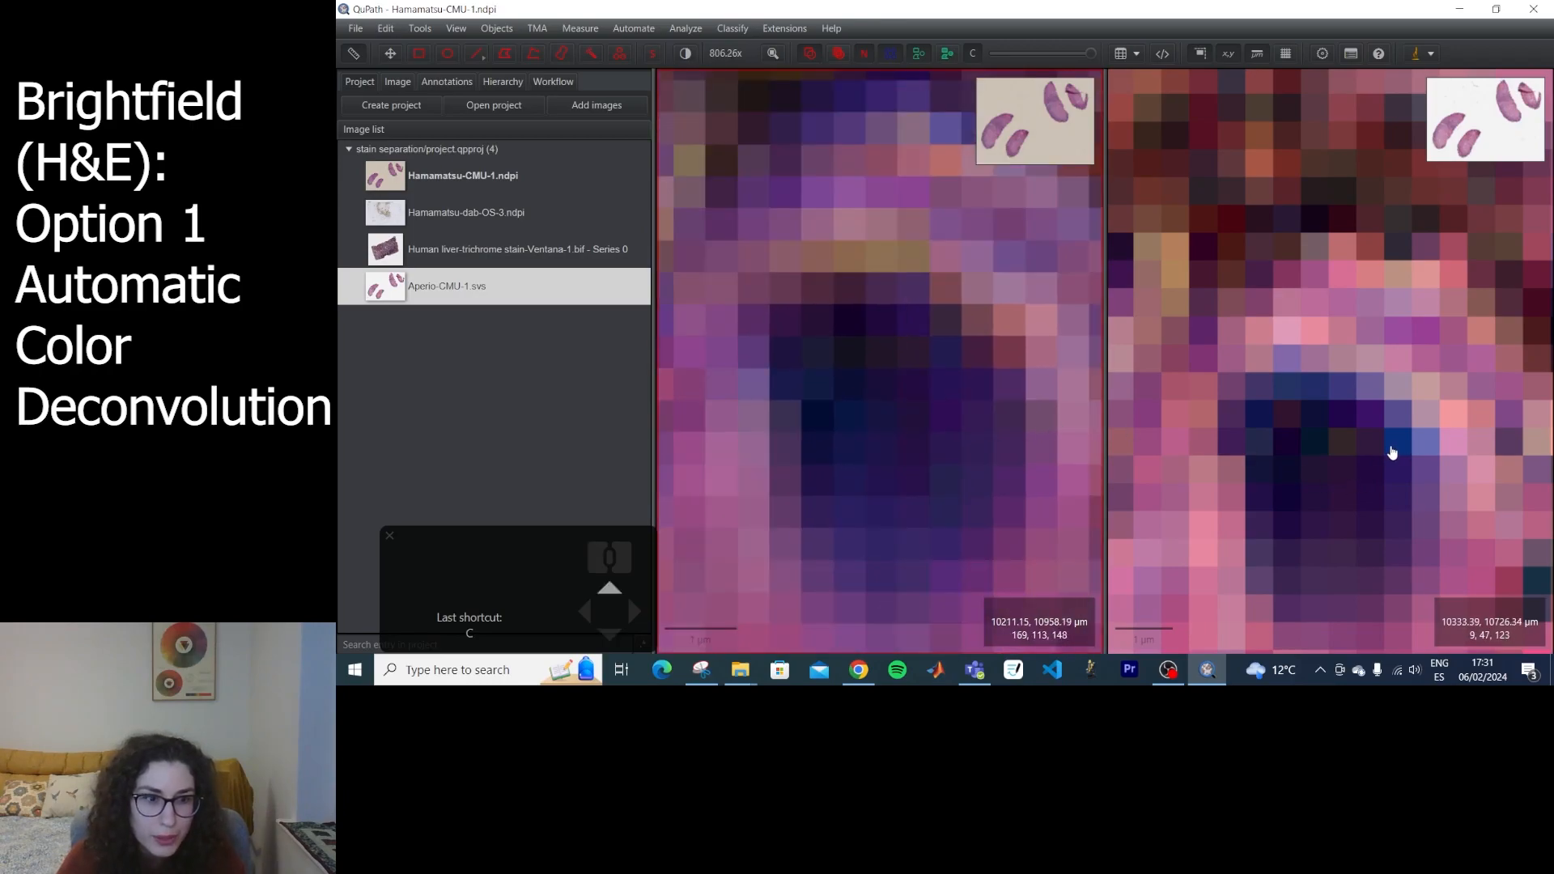
left_click_drag(918, 414, 912, 495)
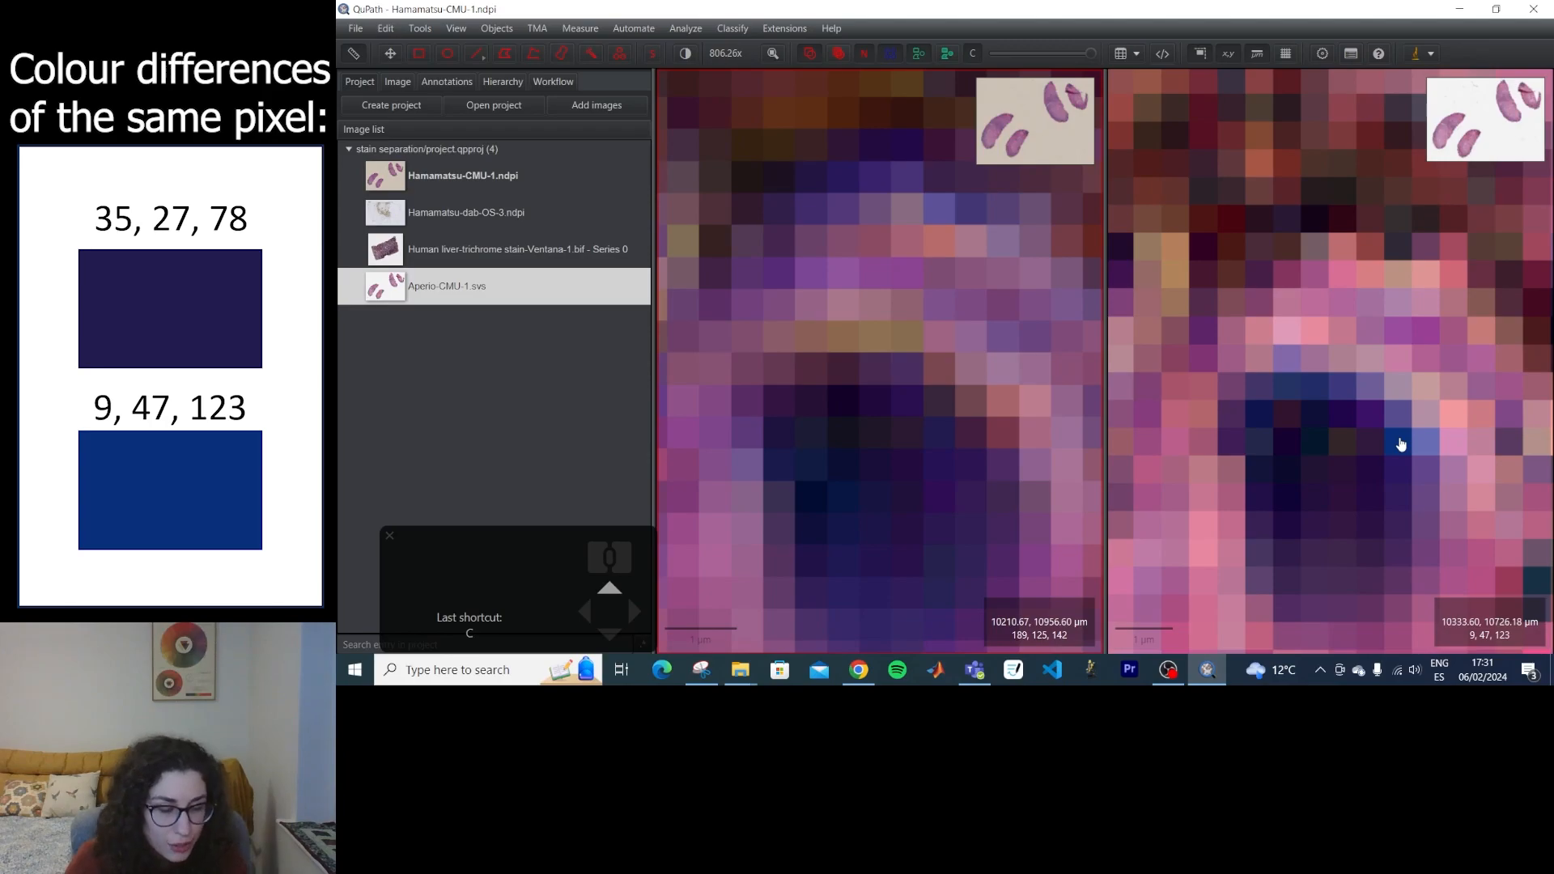
Return both slides to the whole-slide overview and show only their Hematoxylin channel through Brightness & contrast.
scroll(1401, 444, "down", 15)
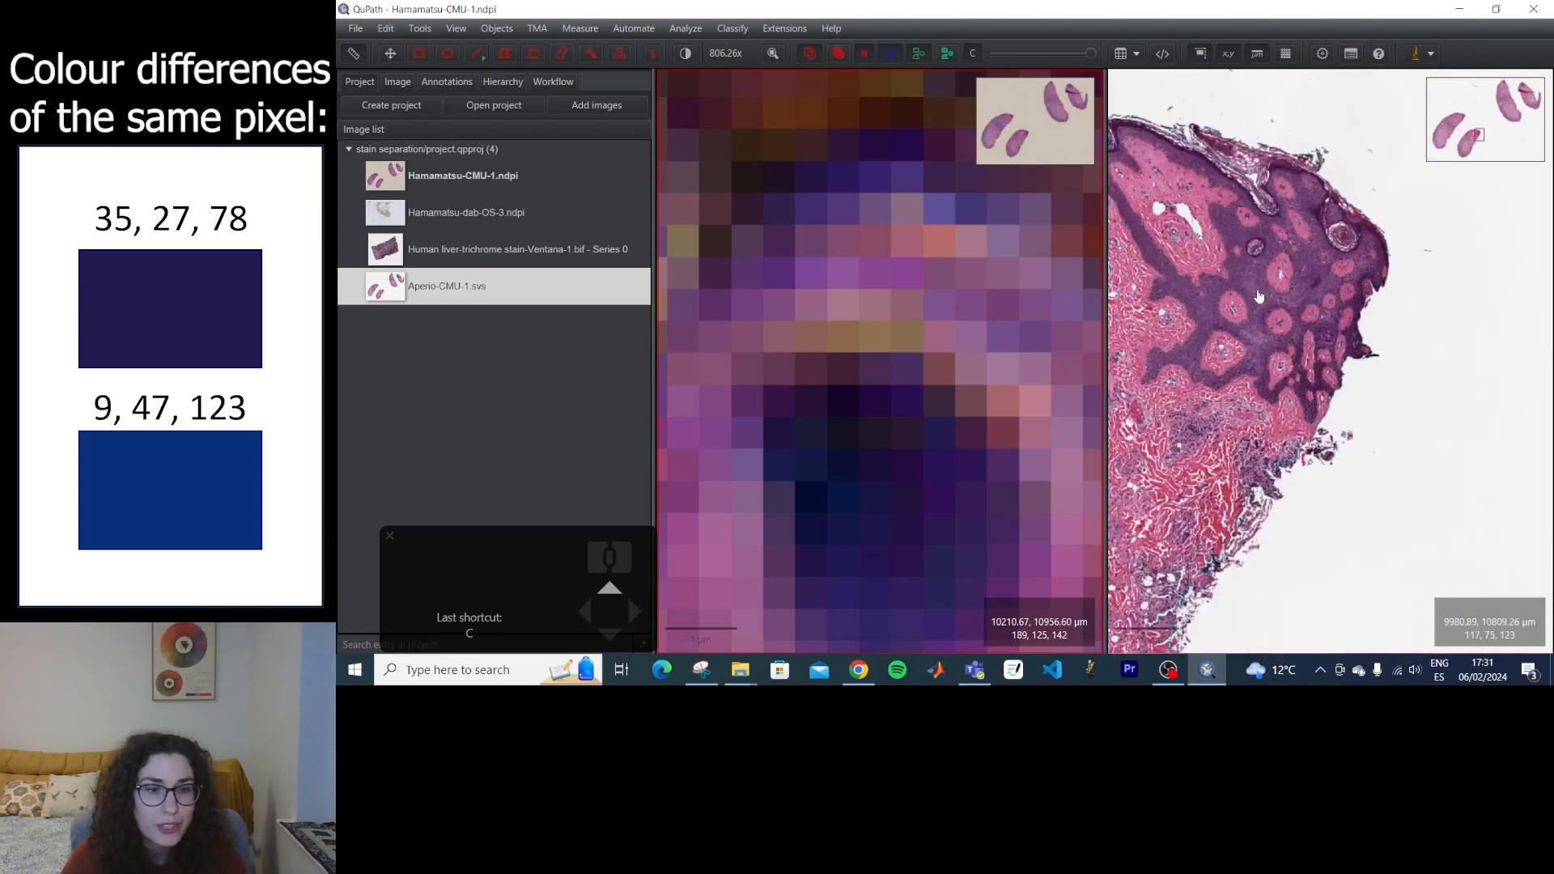
scroll(1376, 300, "down", 4)
scroll(882, 361, "down", 8)
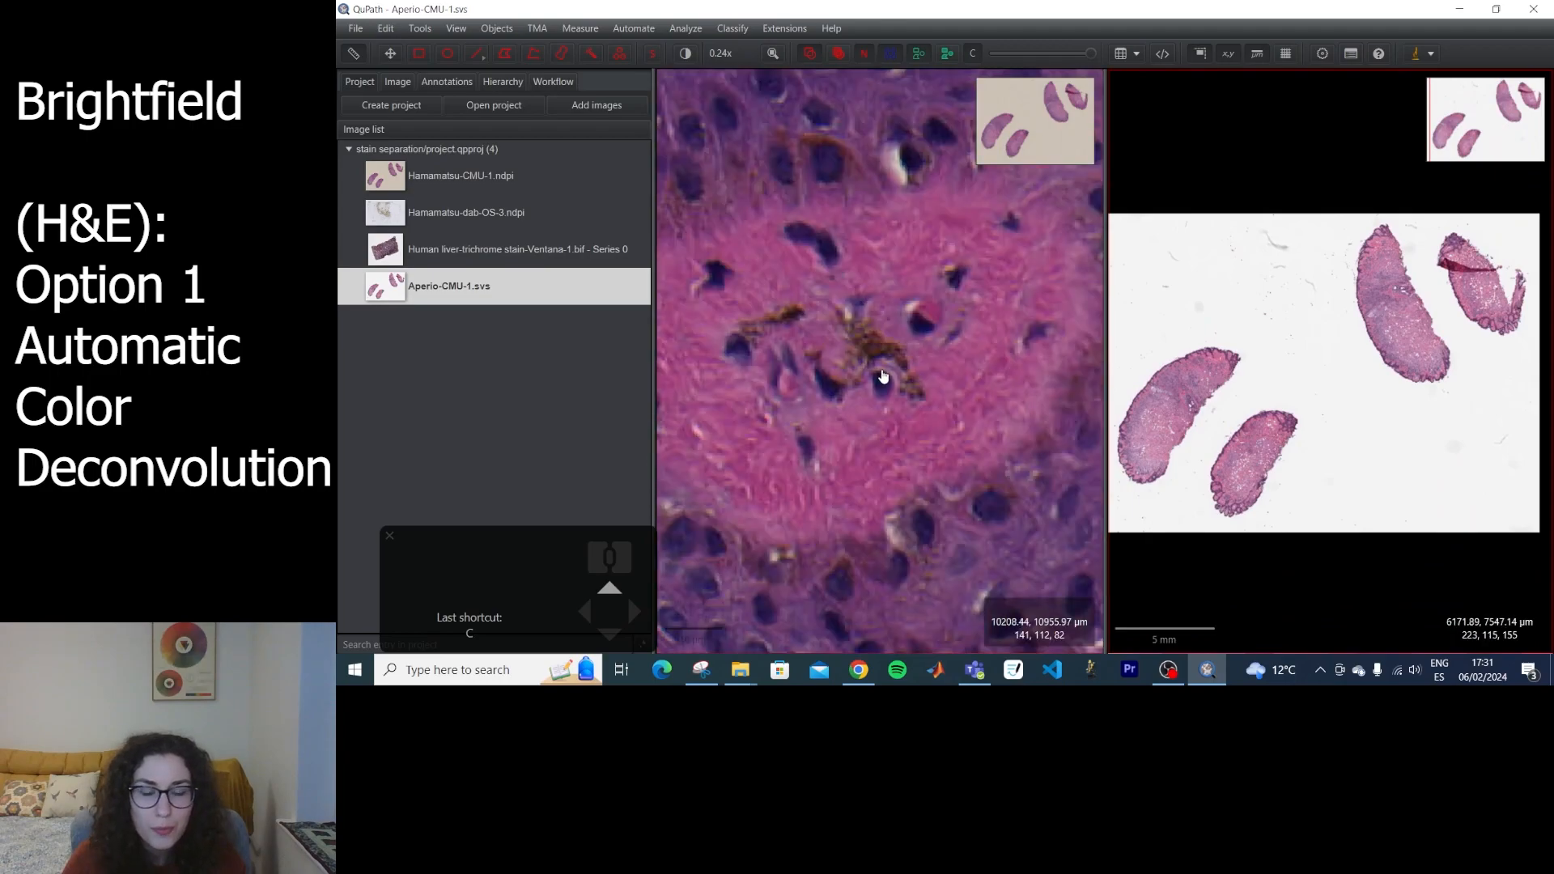
scroll(883, 367, "down", 6)
left_click(832, 332)
scroll(864, 358, "up", 2)
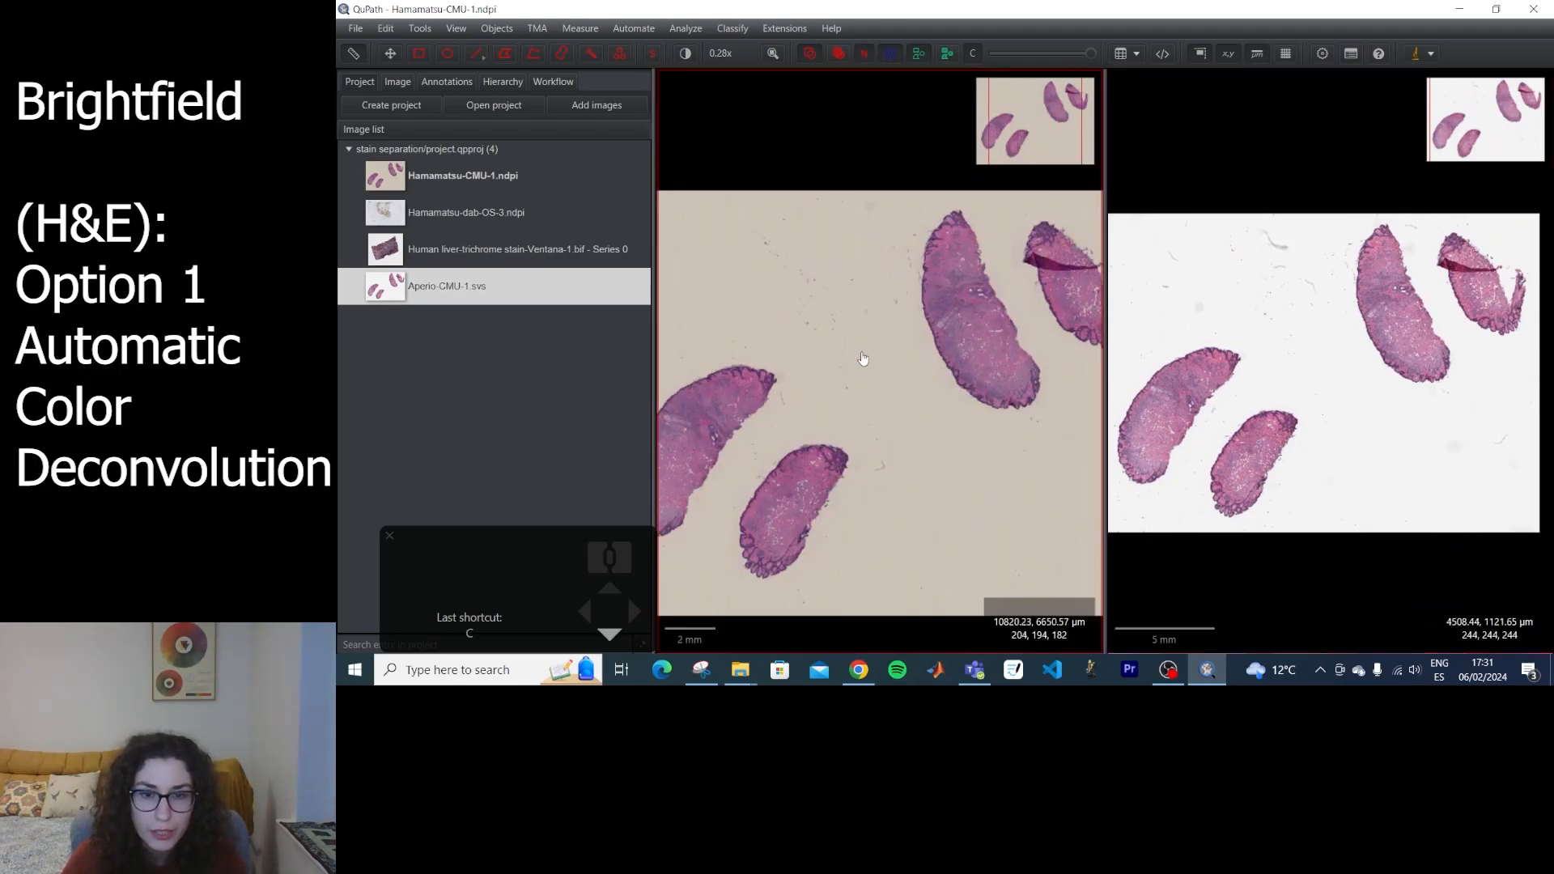
scroll(870, 380, "down", 1)
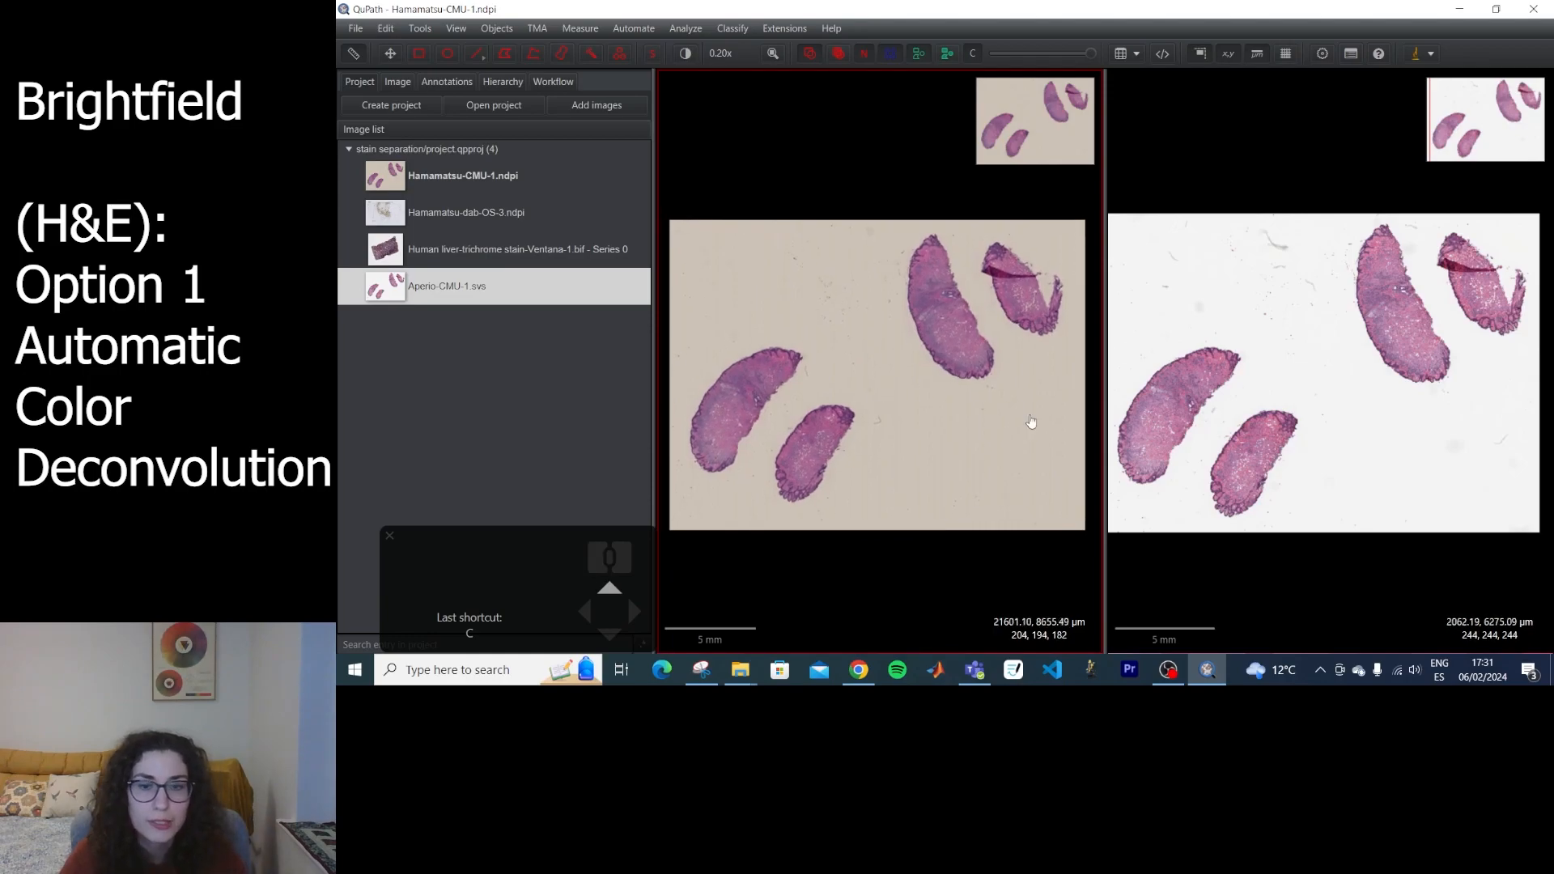
left_click(685, 54)
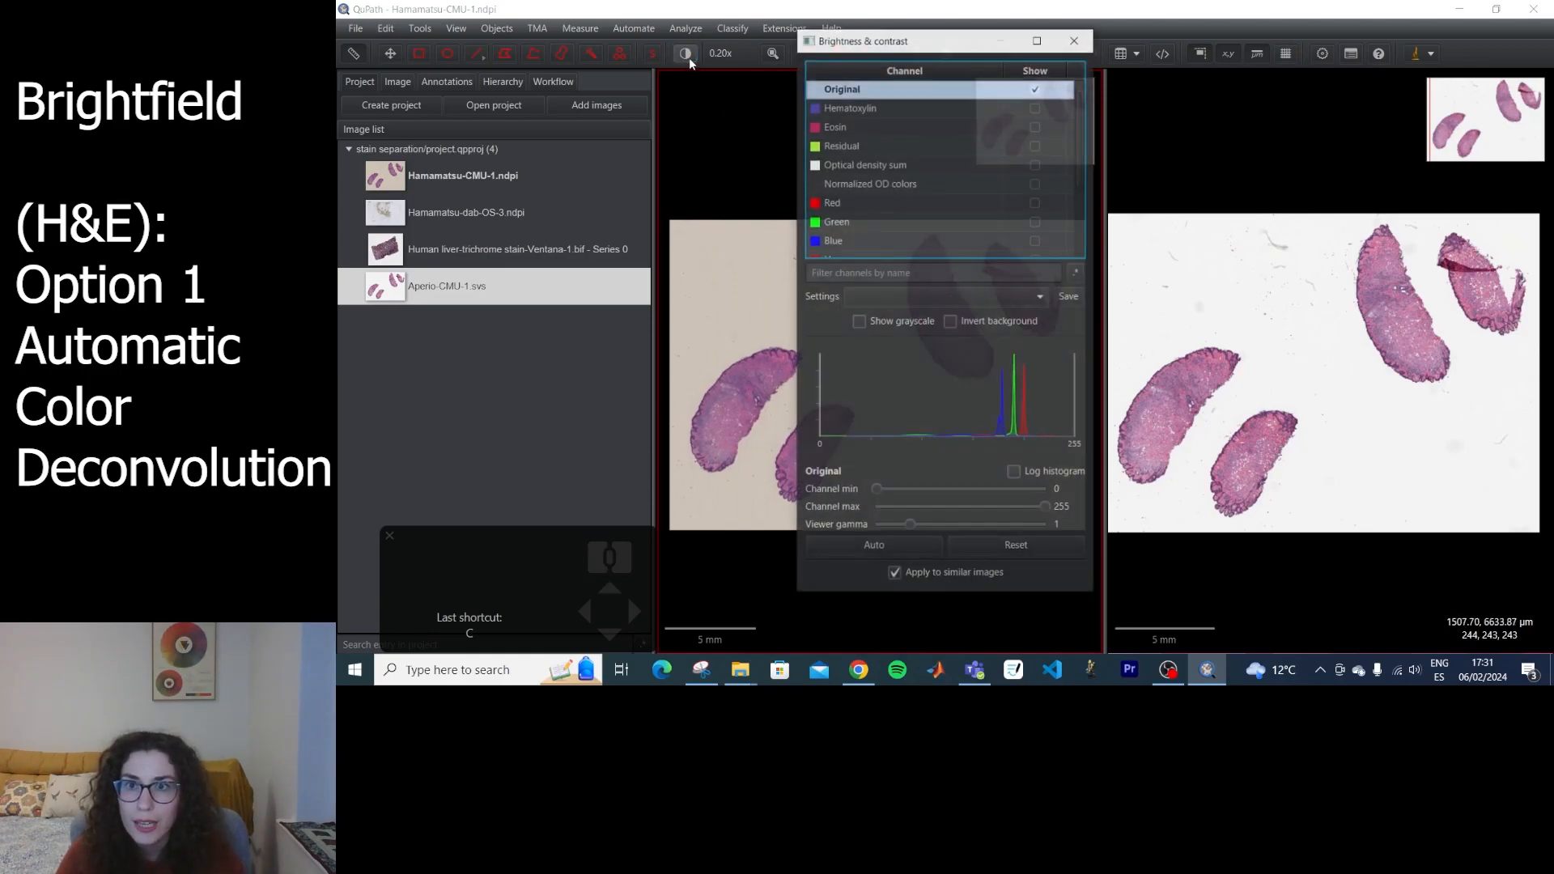
left_click(1060, 108)
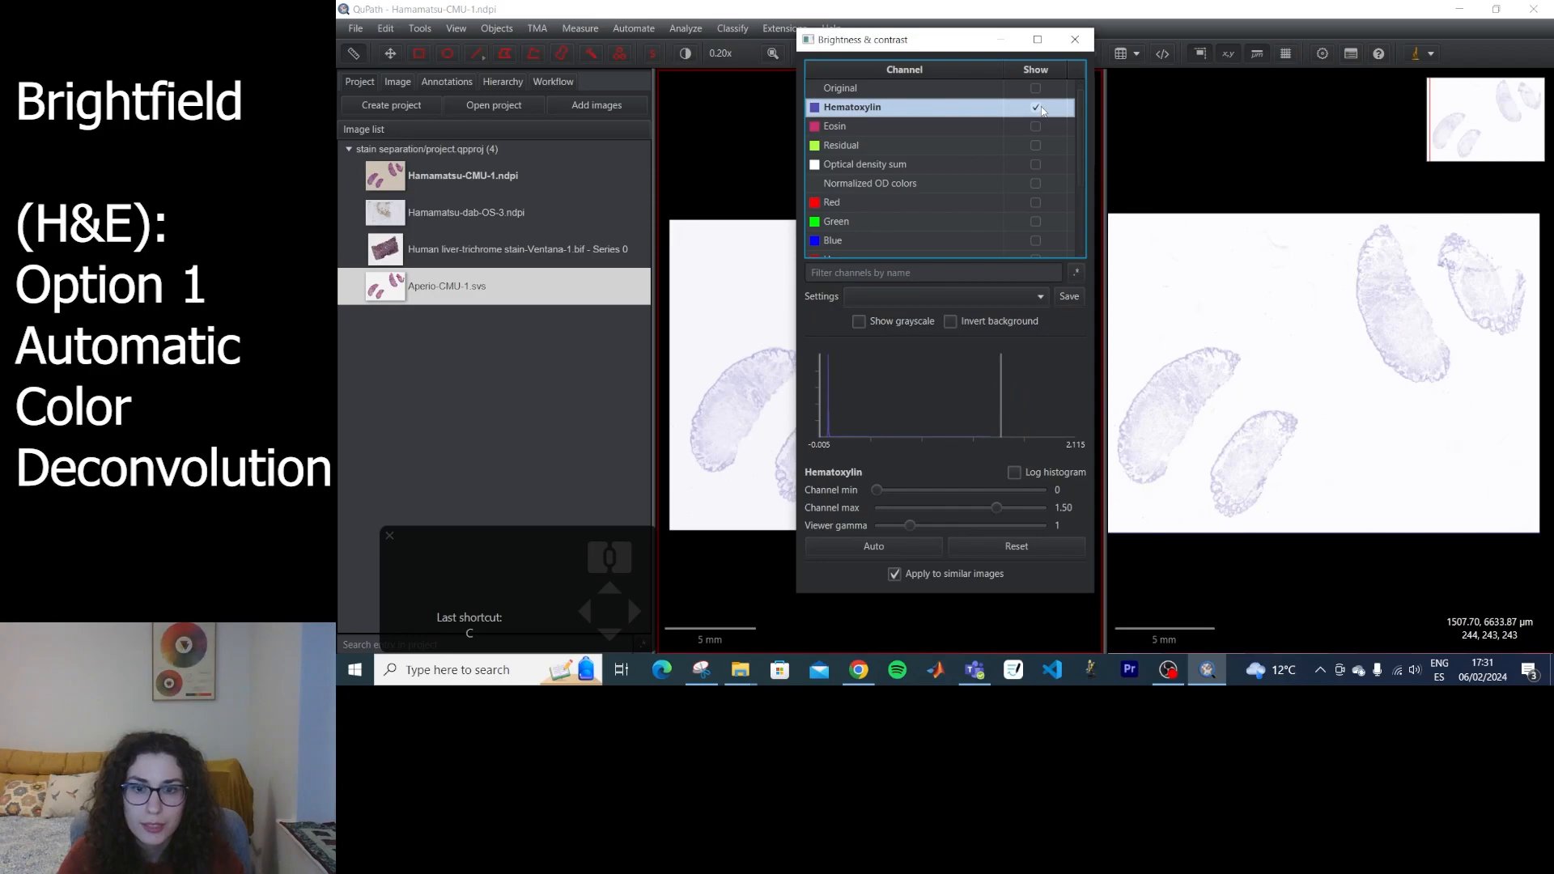
Magnify the same tip of the larger lower tissue piece to pixel level in both slides and compare the Hematoxylin values.
left_click(784, 376)
scroll(805, 356, "down", 10)
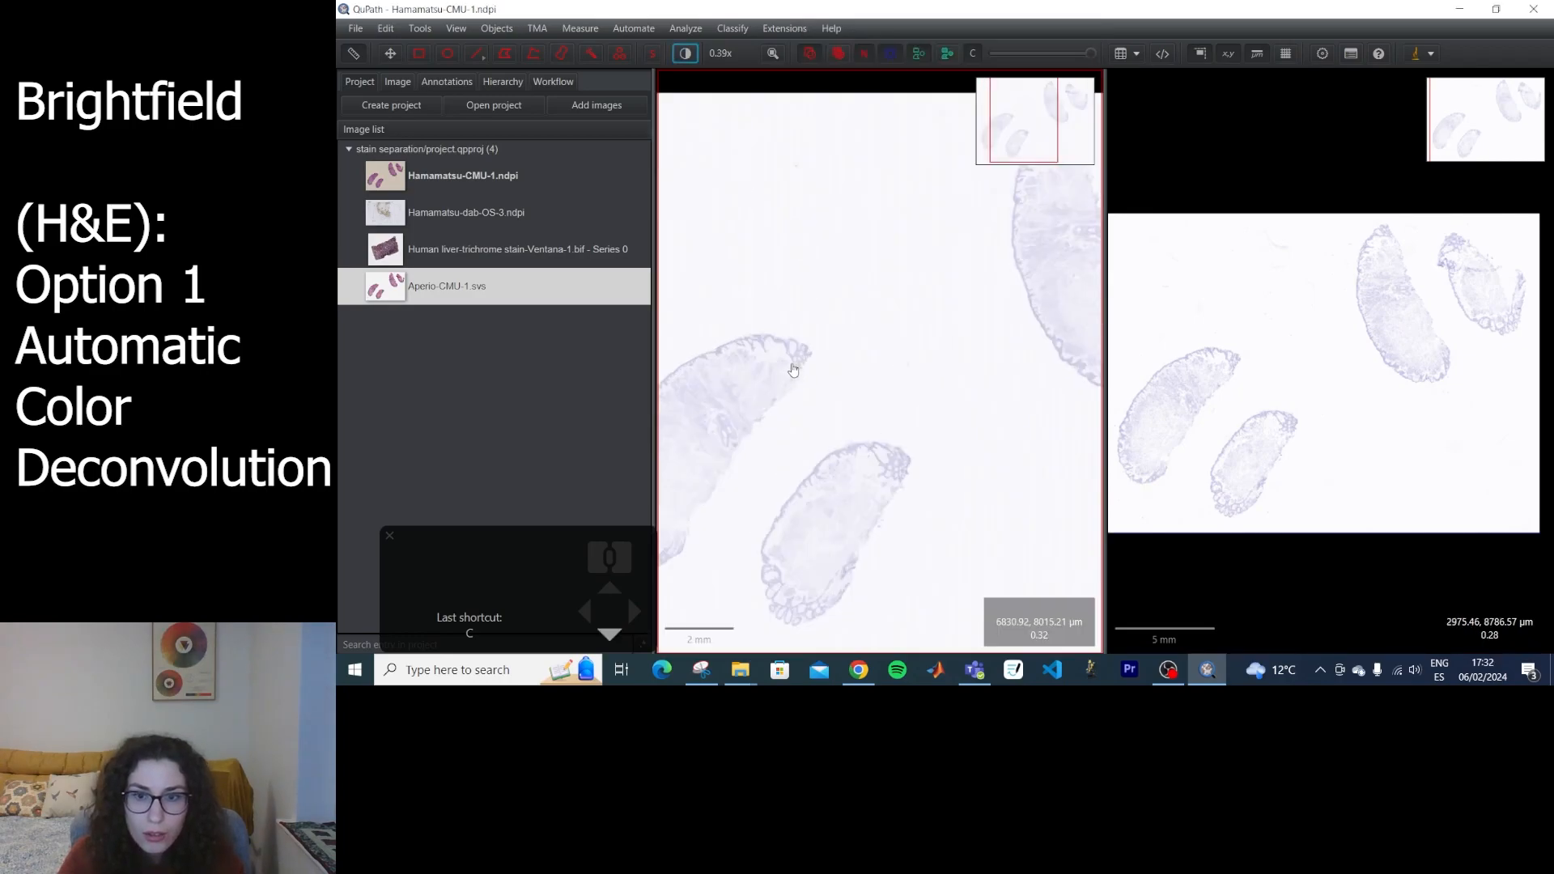
scroll(812, 345, "up", 10)
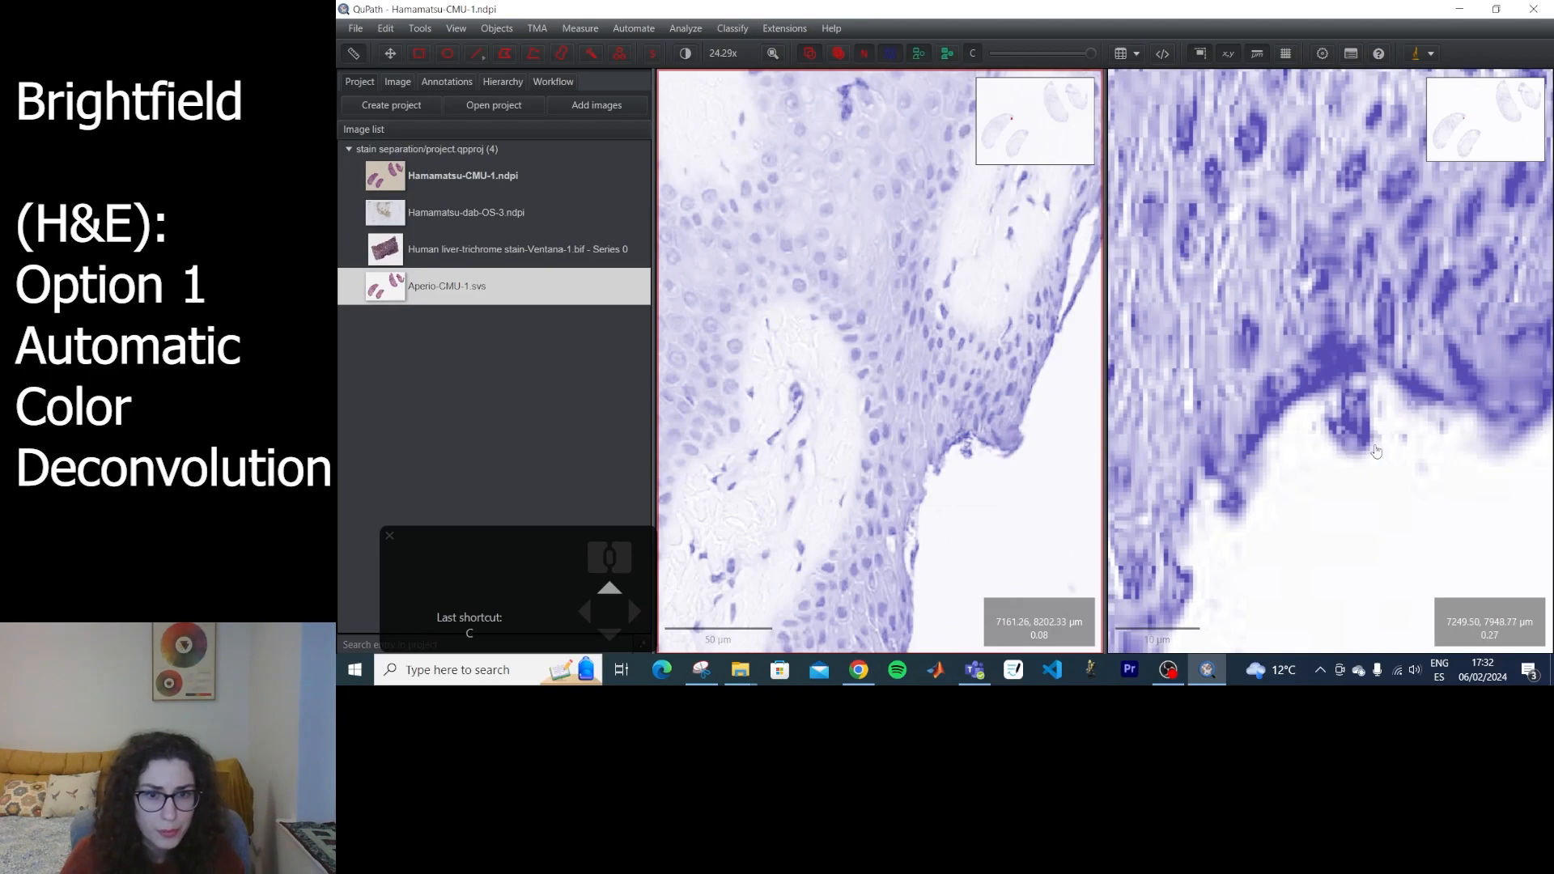
left_click_drag(1434, 470, 1239, 479)
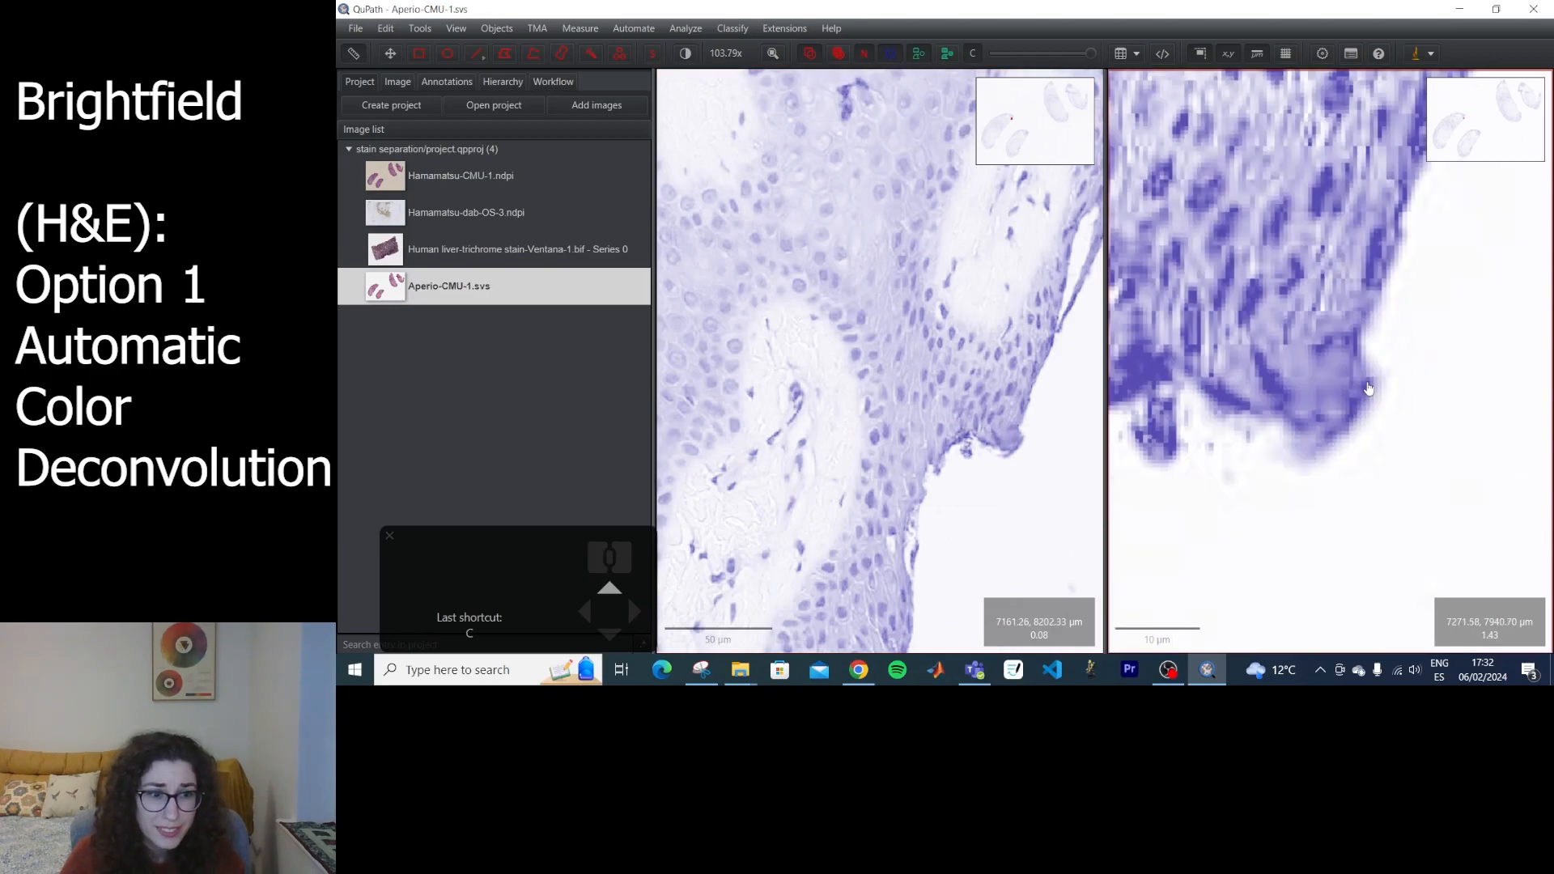
scroll(1016, 444, "down", 8)
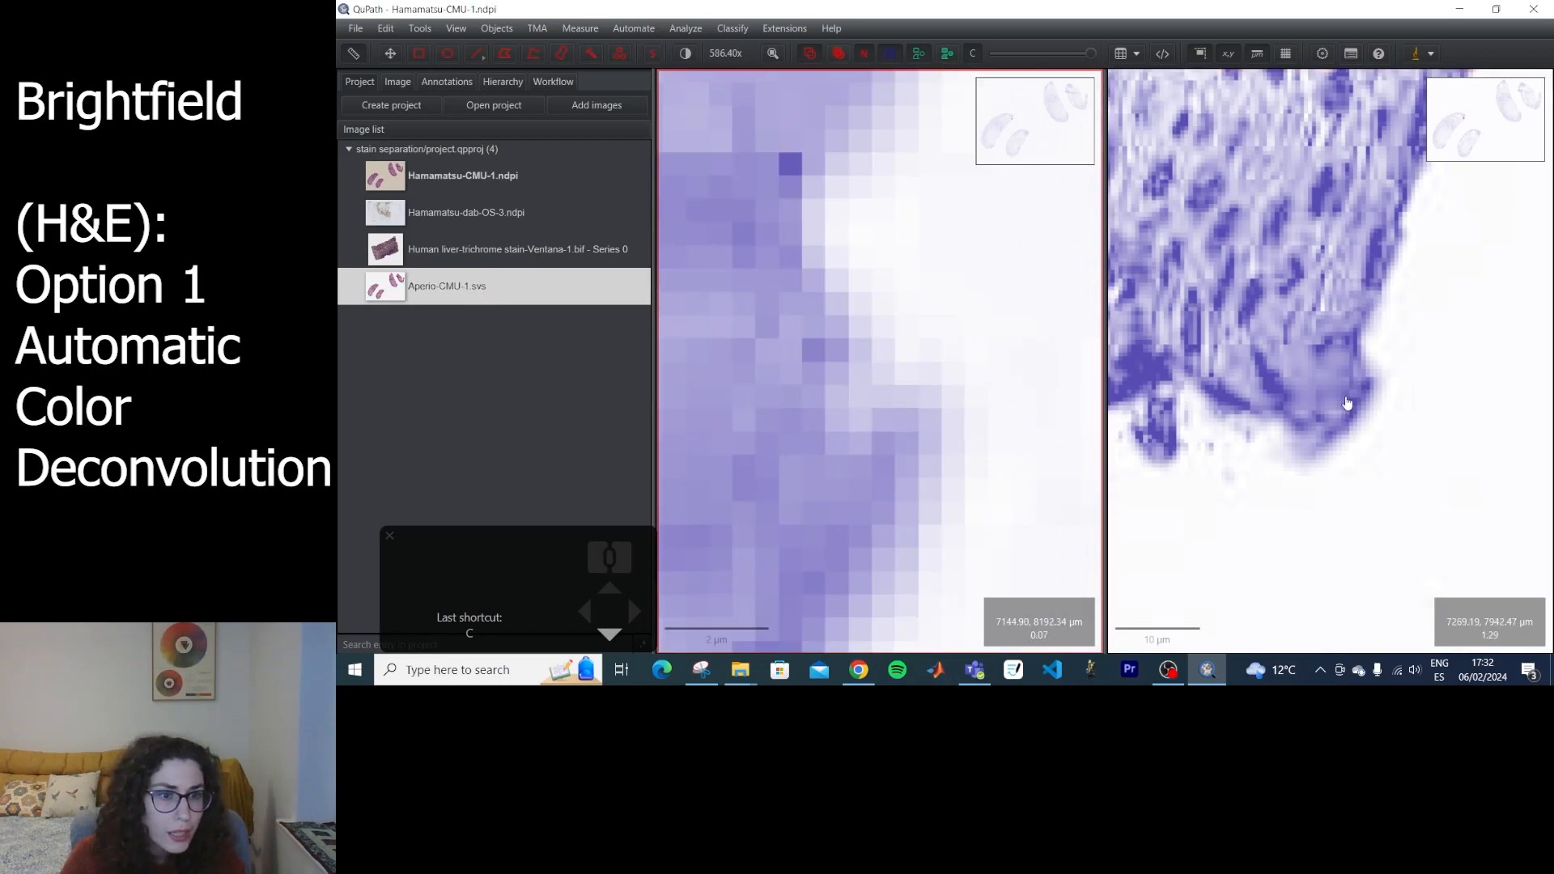
scroll(1347, 405, "down", 5)
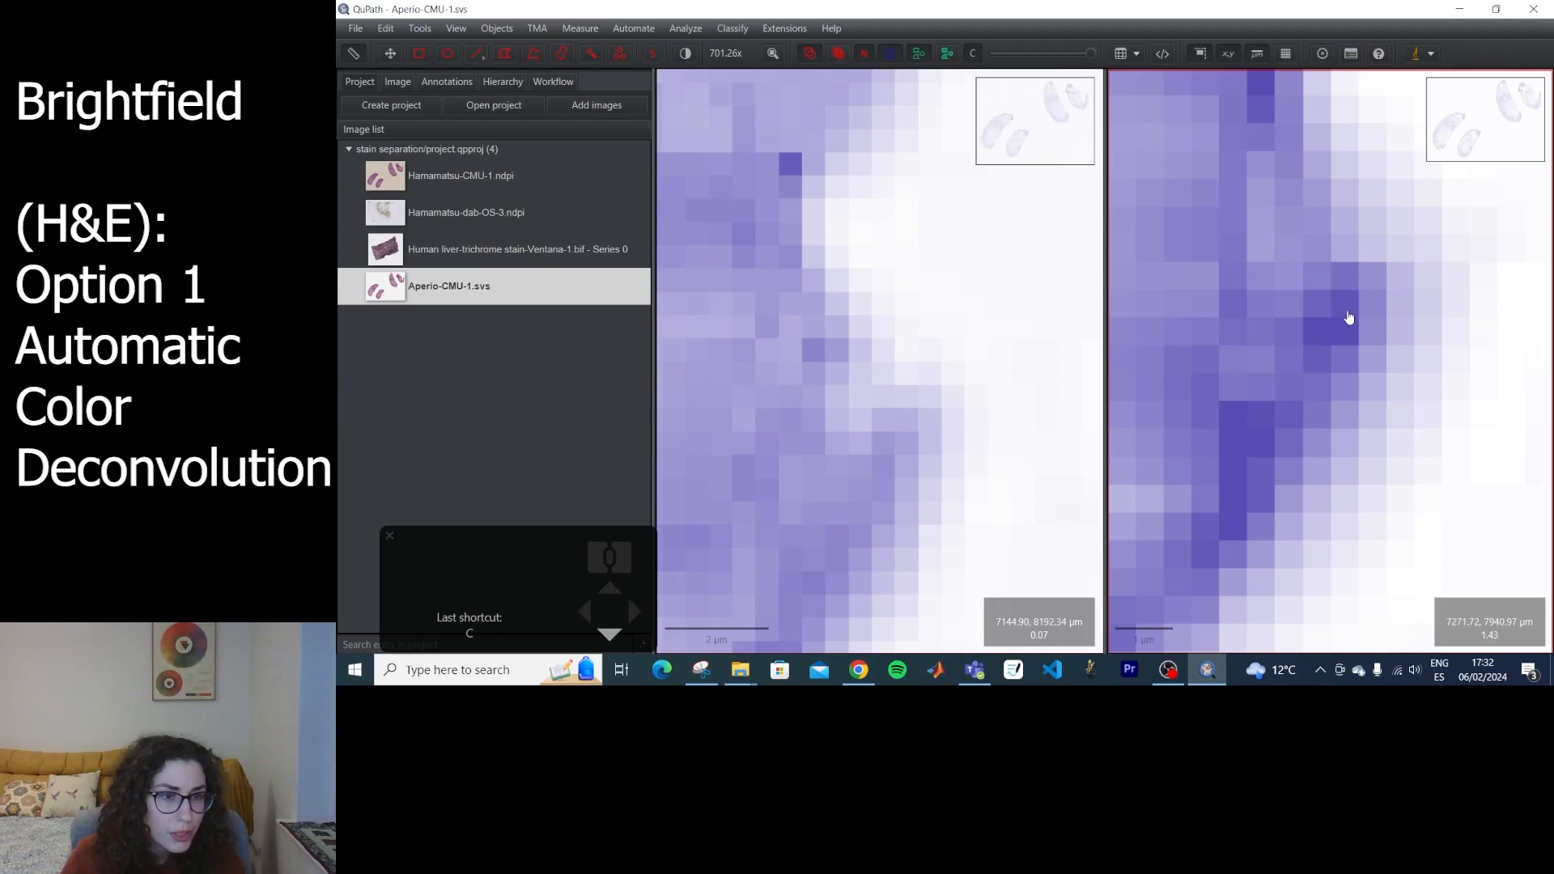
Return the Aperio and Hamamatsu slides to whole-slide overviews of similar size for side-by-side comparison.
scroll(1366, 356, "up", 10)
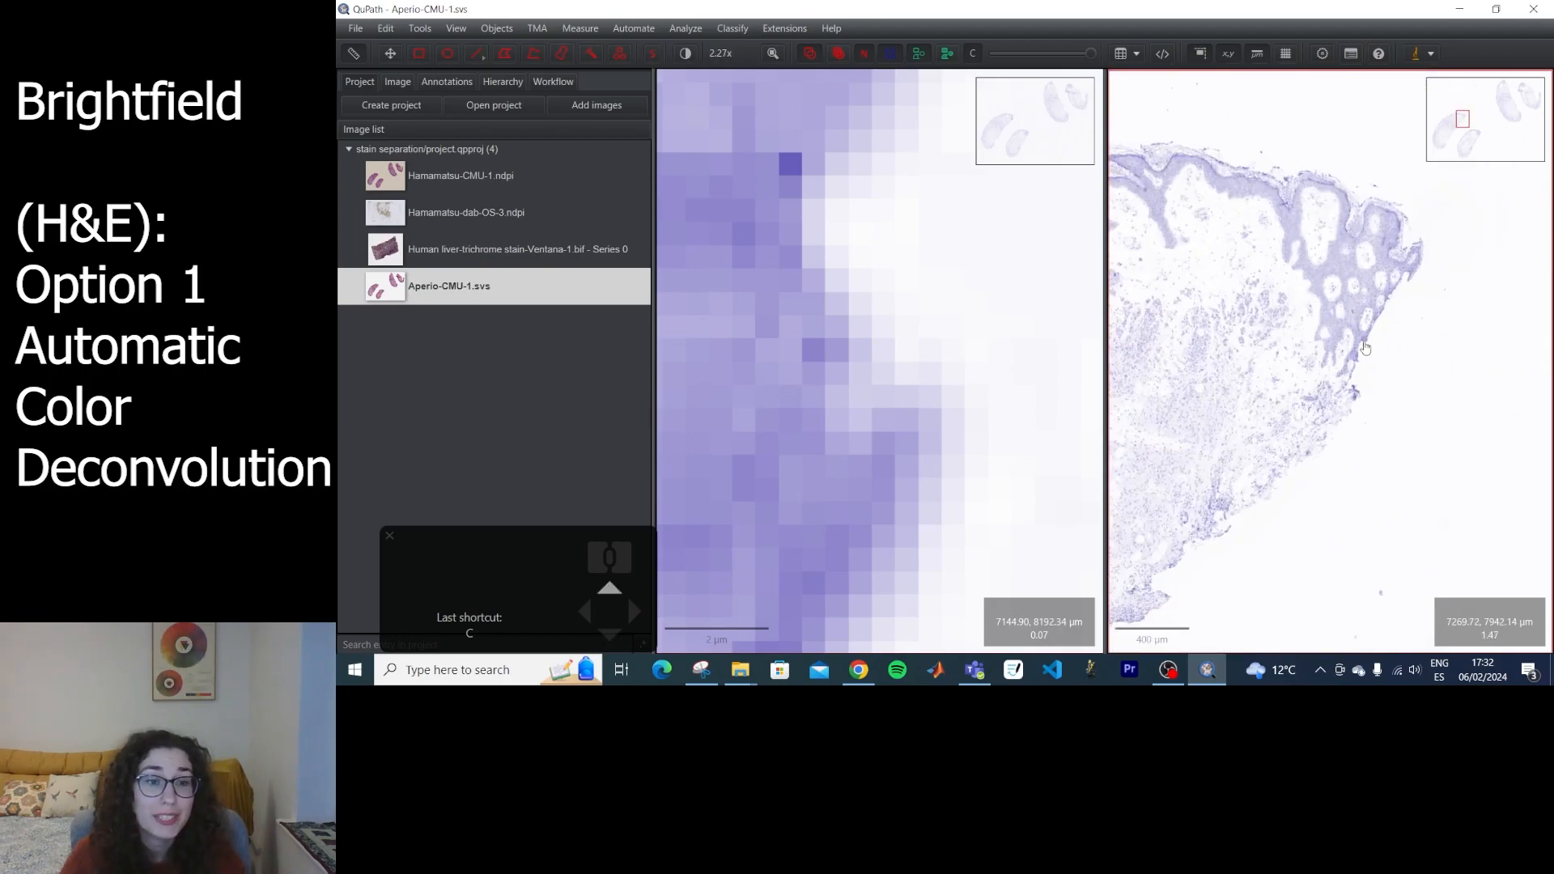
scroll(908, 362, "up", 10)
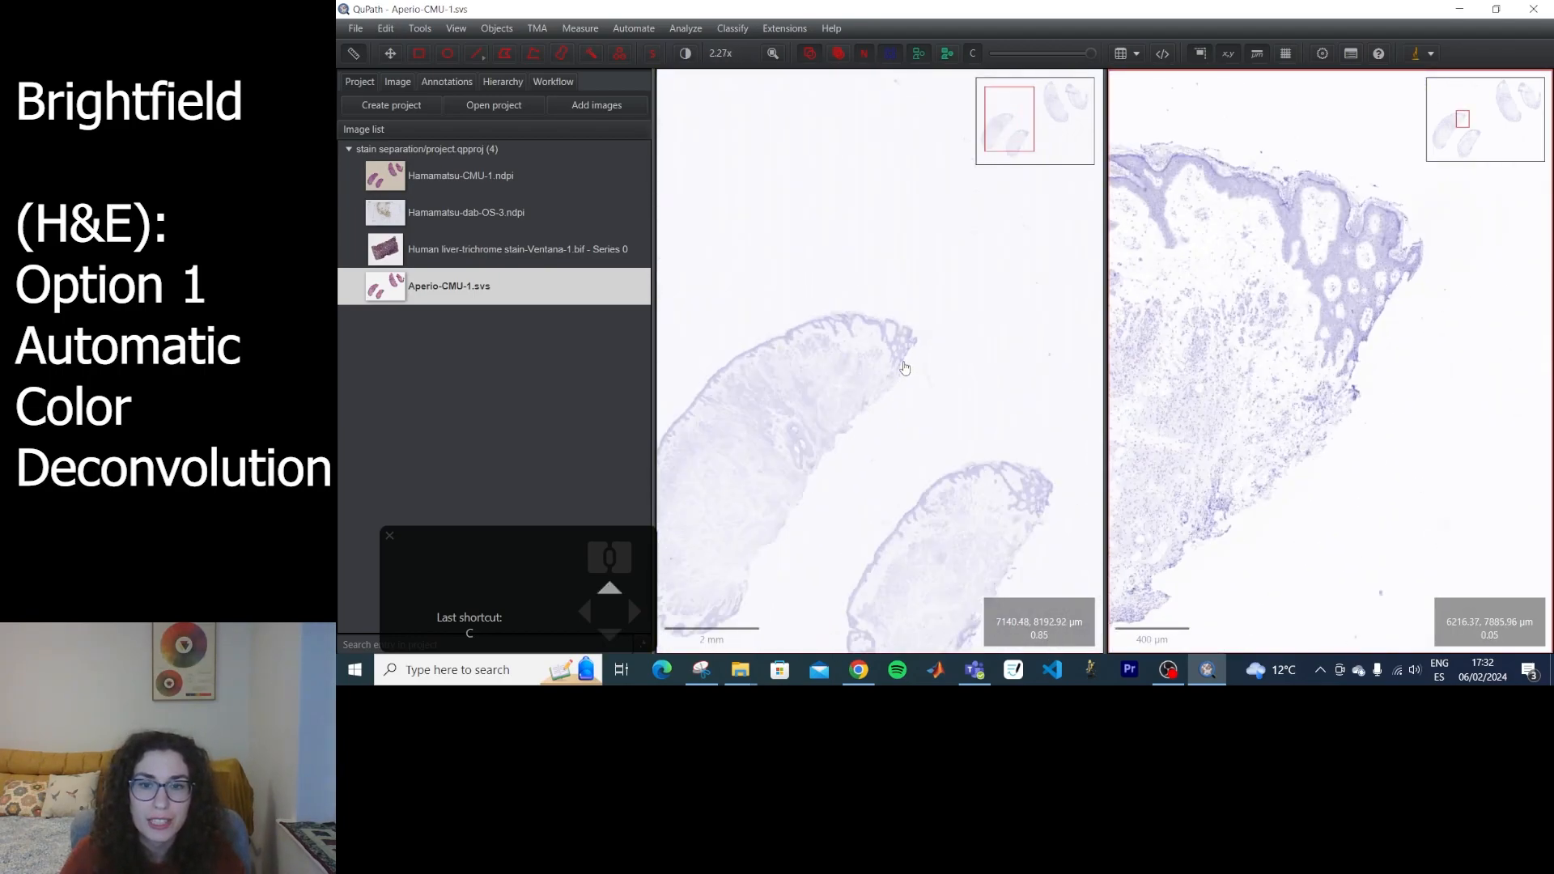
scroll(935, 345, "down", 2)
scroll(925, 353, "up", 1)
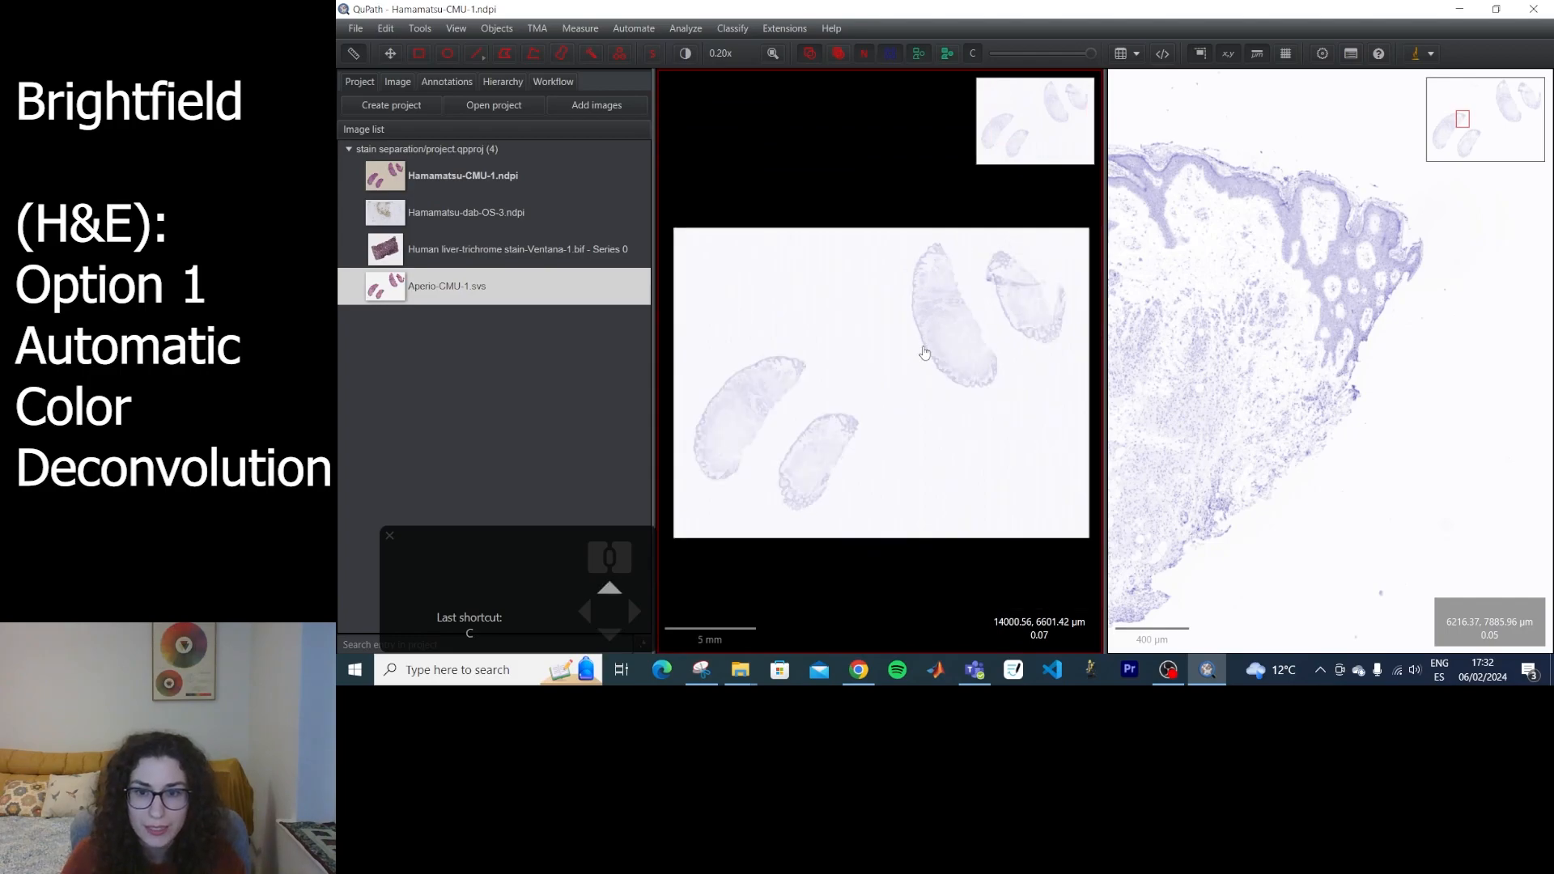
scroll(1349, 305, "up", 4)
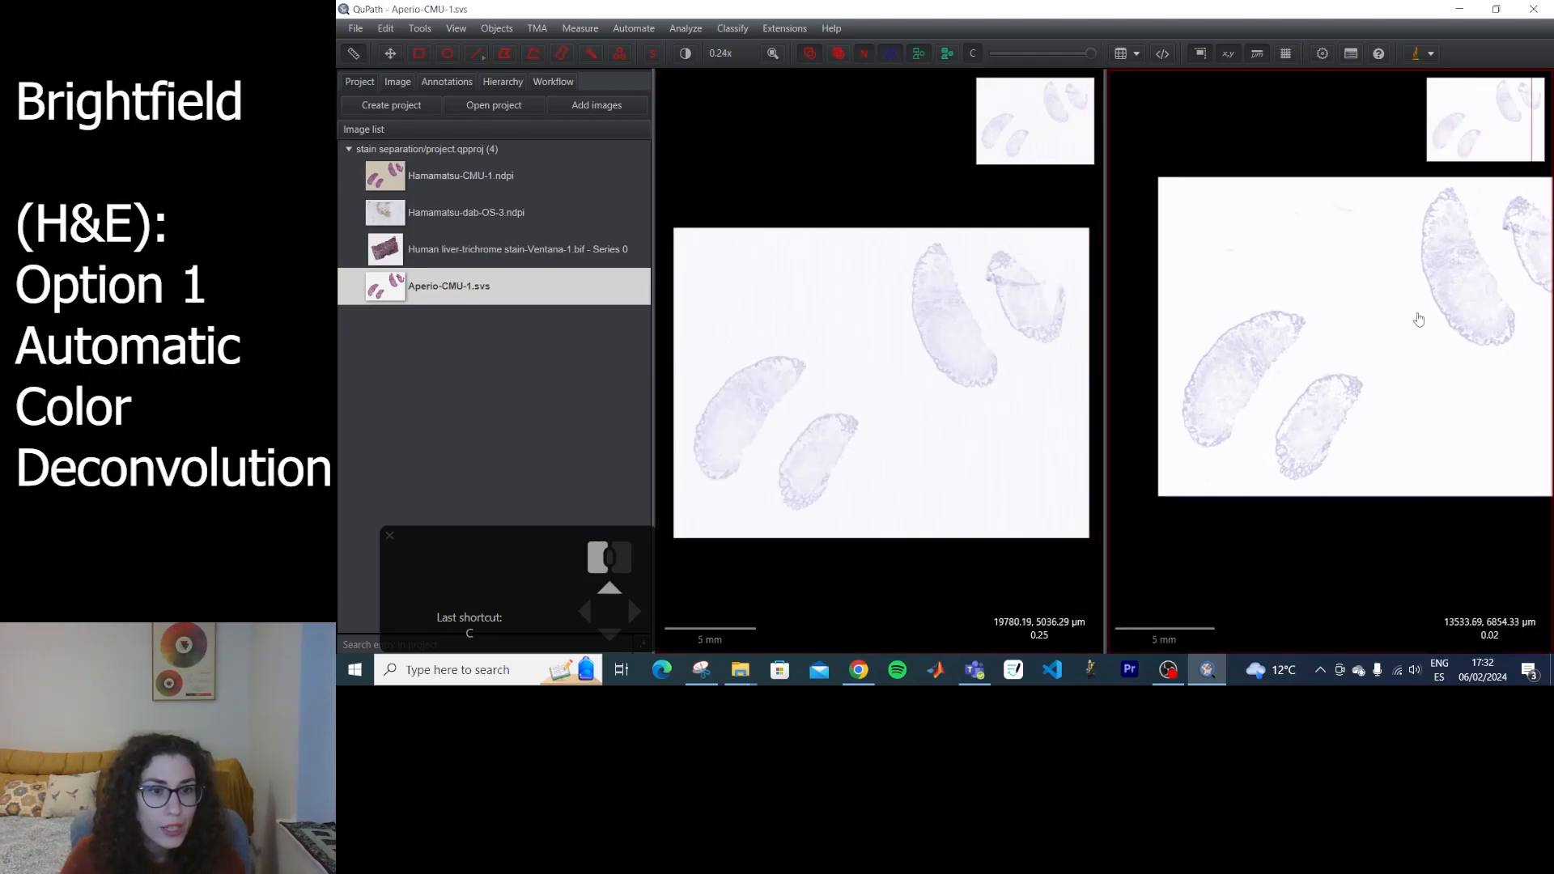
scroll(1412, 324, "up", 2)
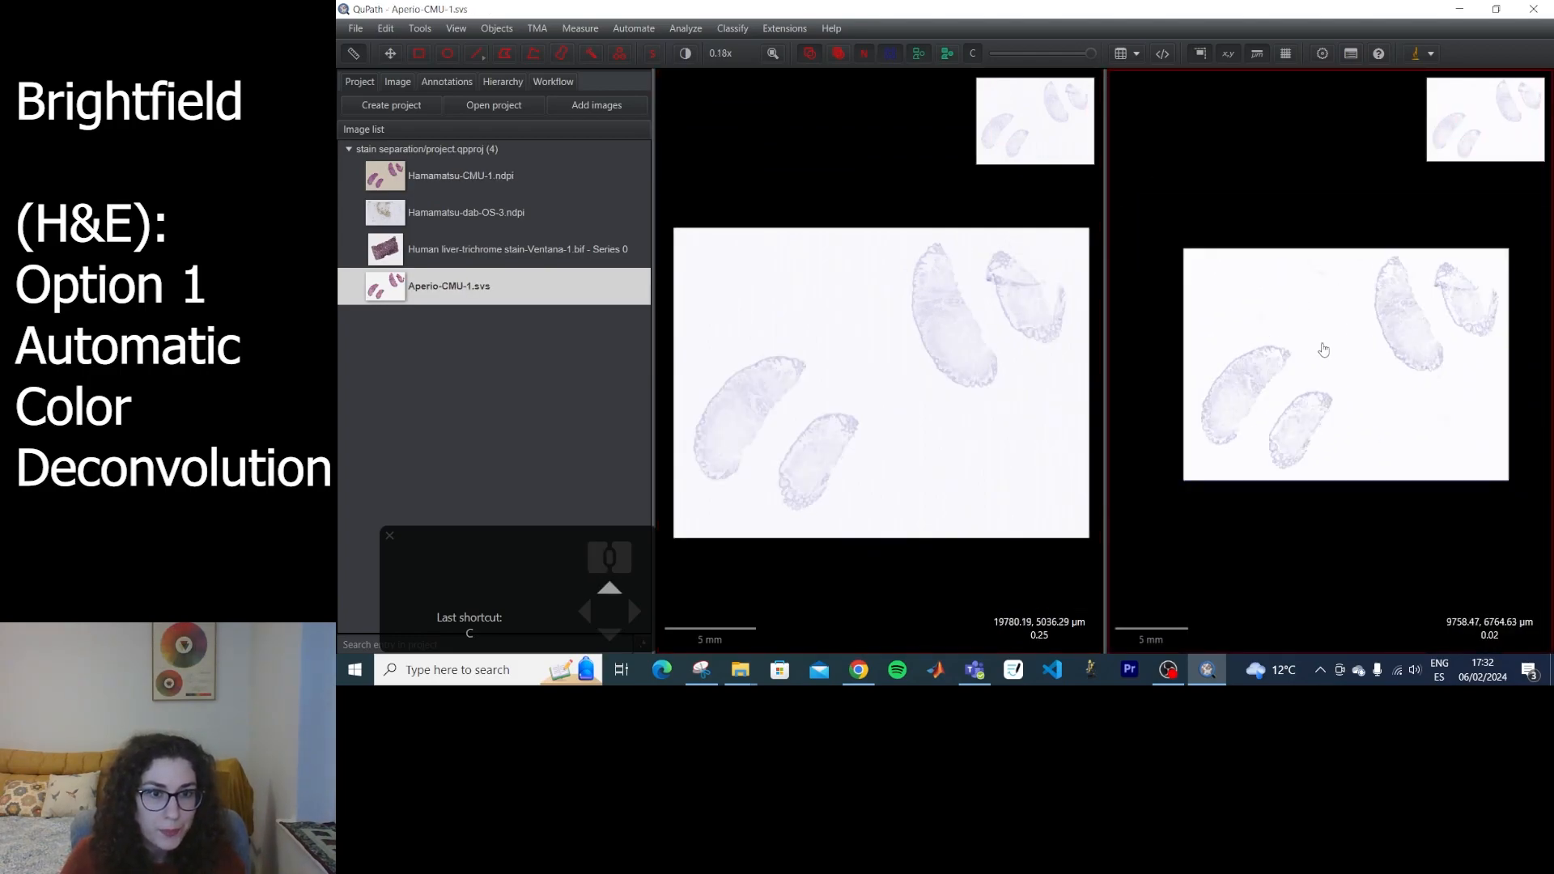
scroll(1323, 349, "down", 2)
scroll(938, 391, "down", 1)
scroll(935, 400, "up", 1)
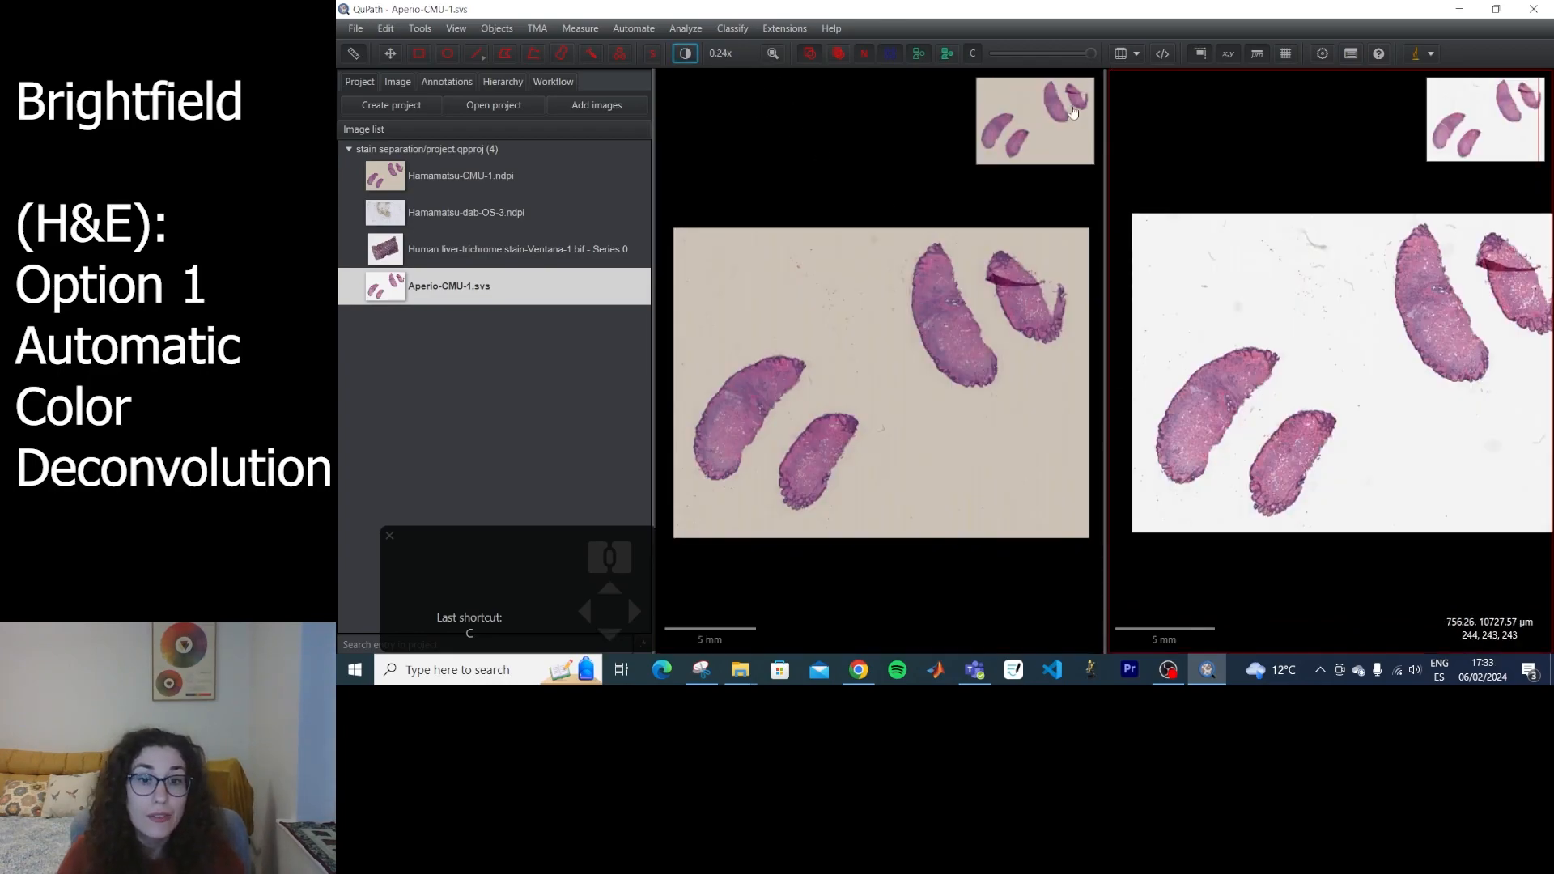
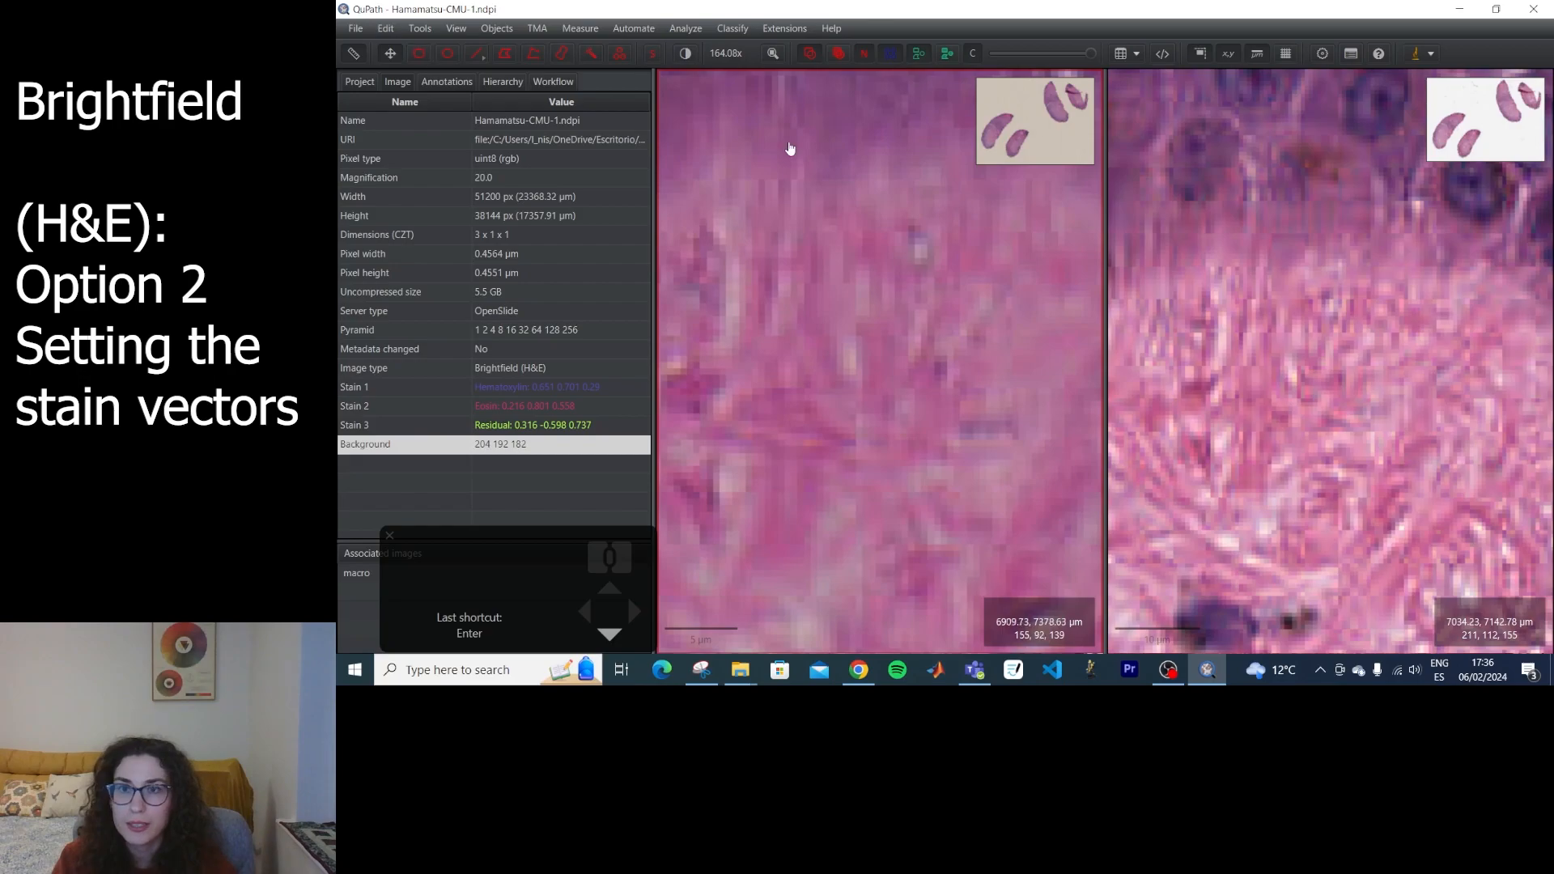
Set the Eosin stain vector of the Hamamatsu slide and of the Aperio slide from a small rectangle drawn in each one's pink dermis.
left_click(359, 82)
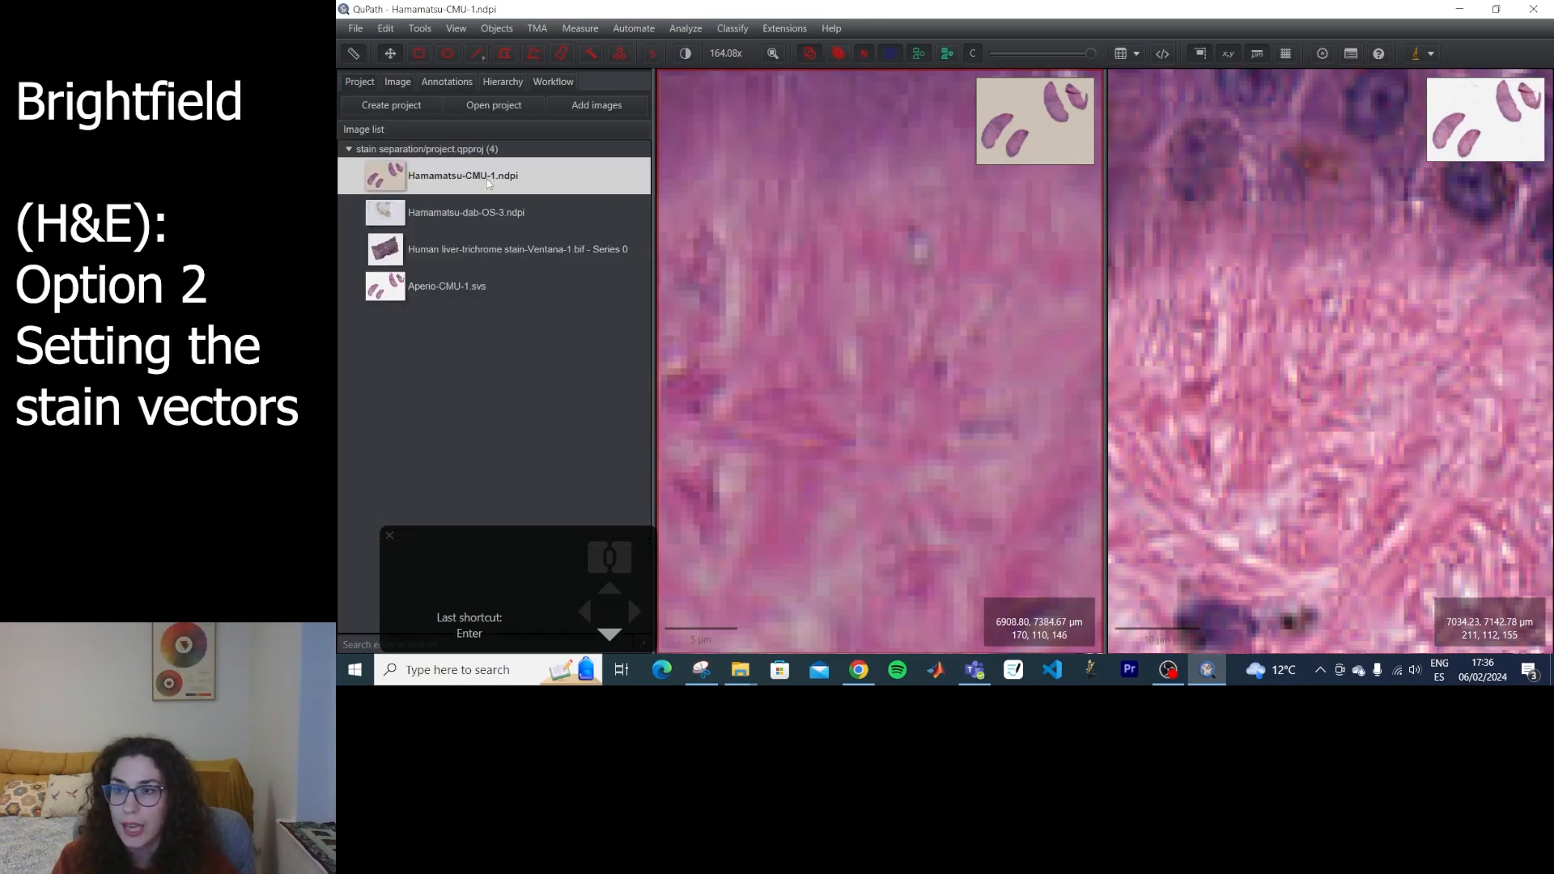
left_click(398, 82)
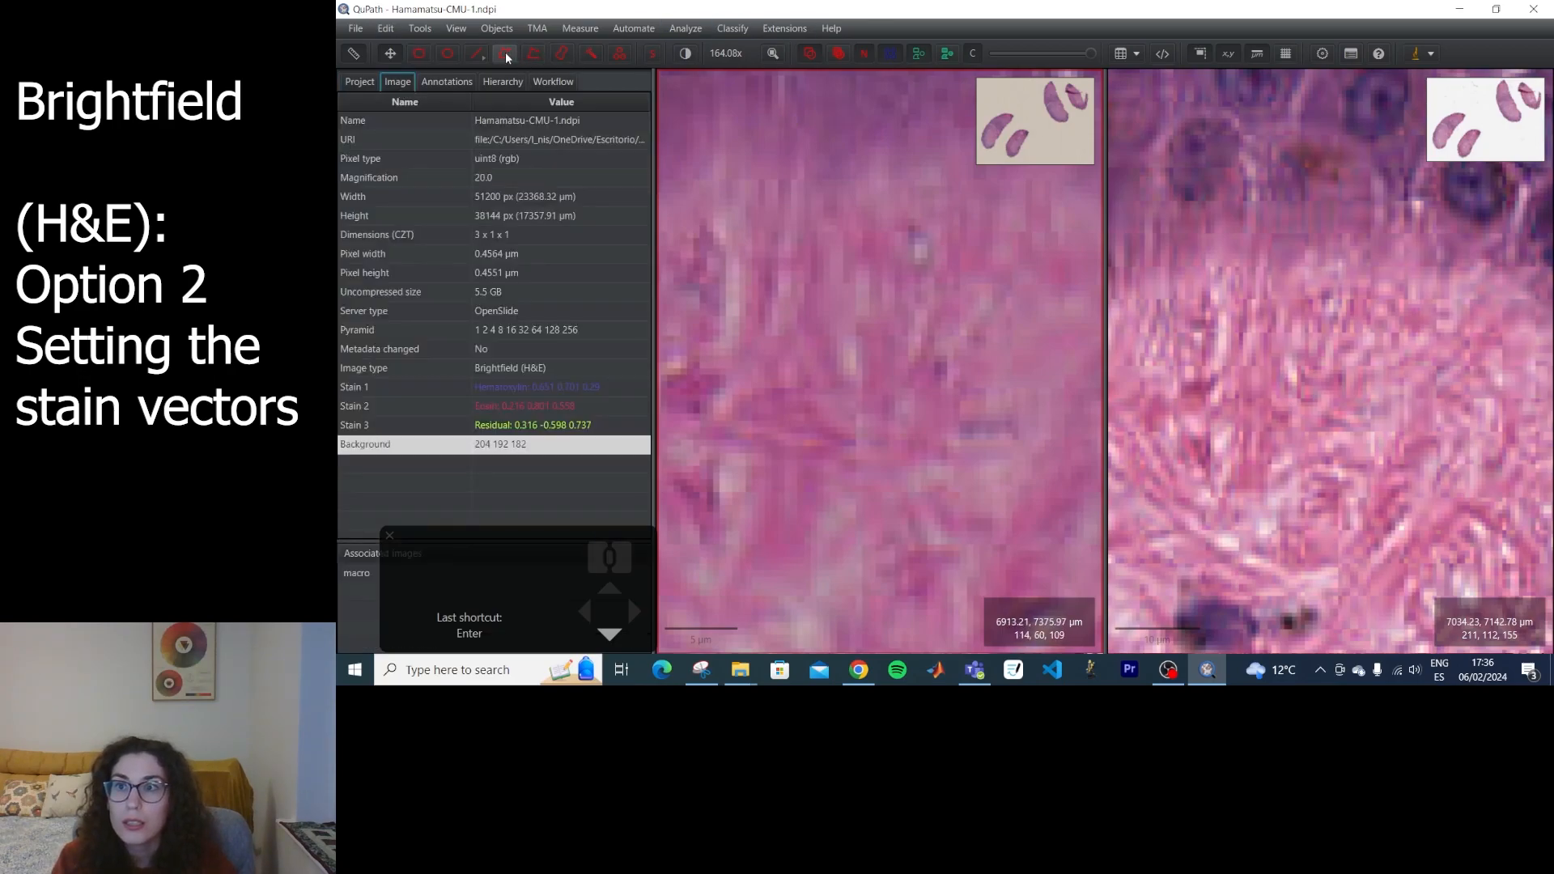
left_click_drag(829, 281, 902, 340)
double_click(542, 405)
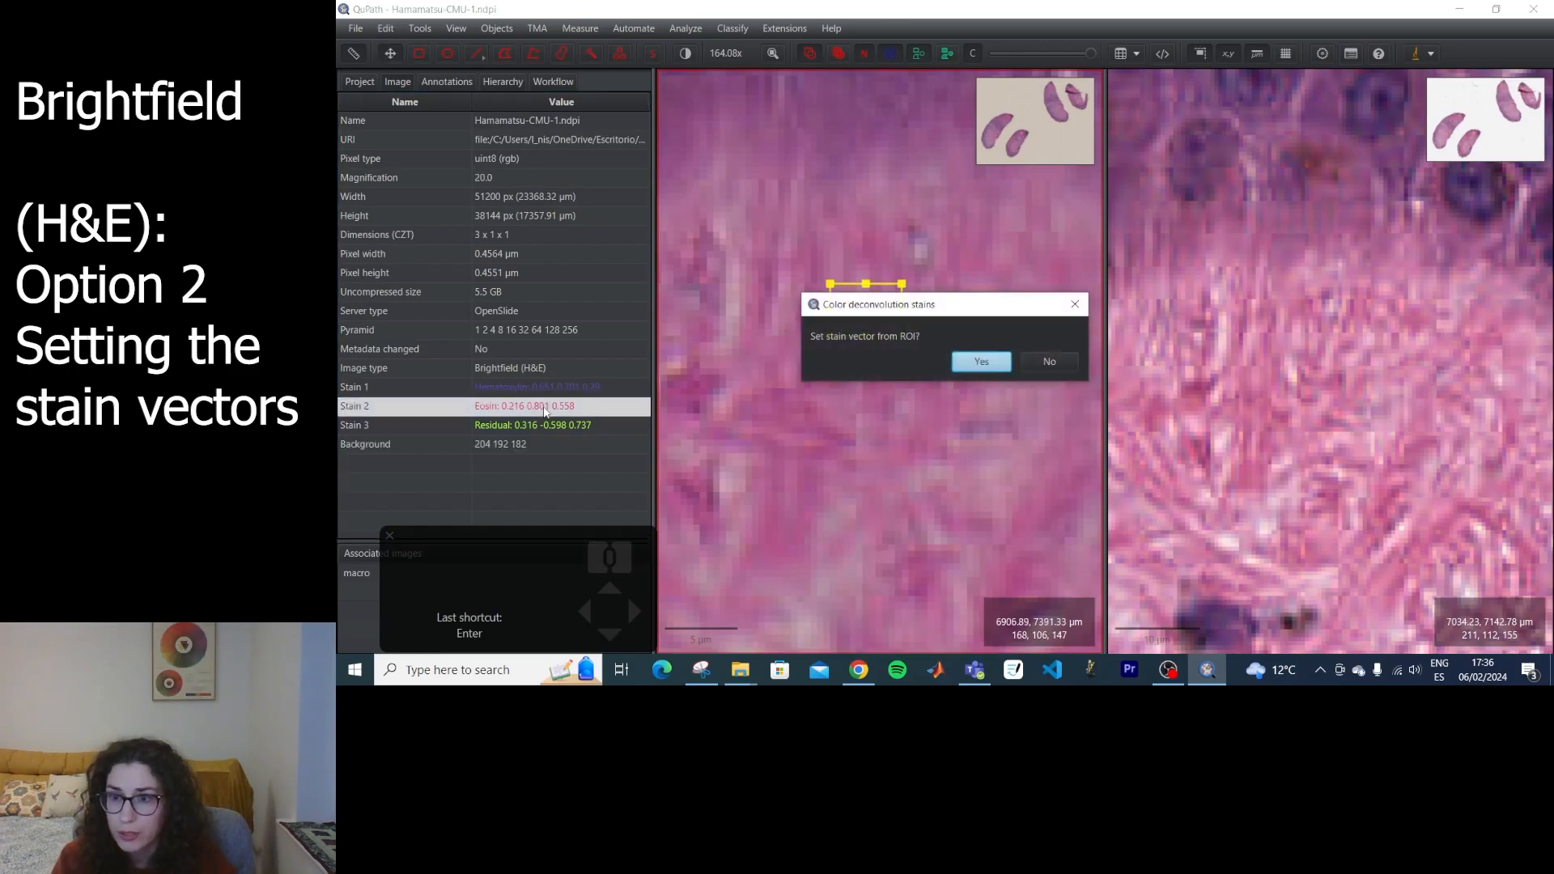
left_click(968, 363)
left_click(1024, 392)
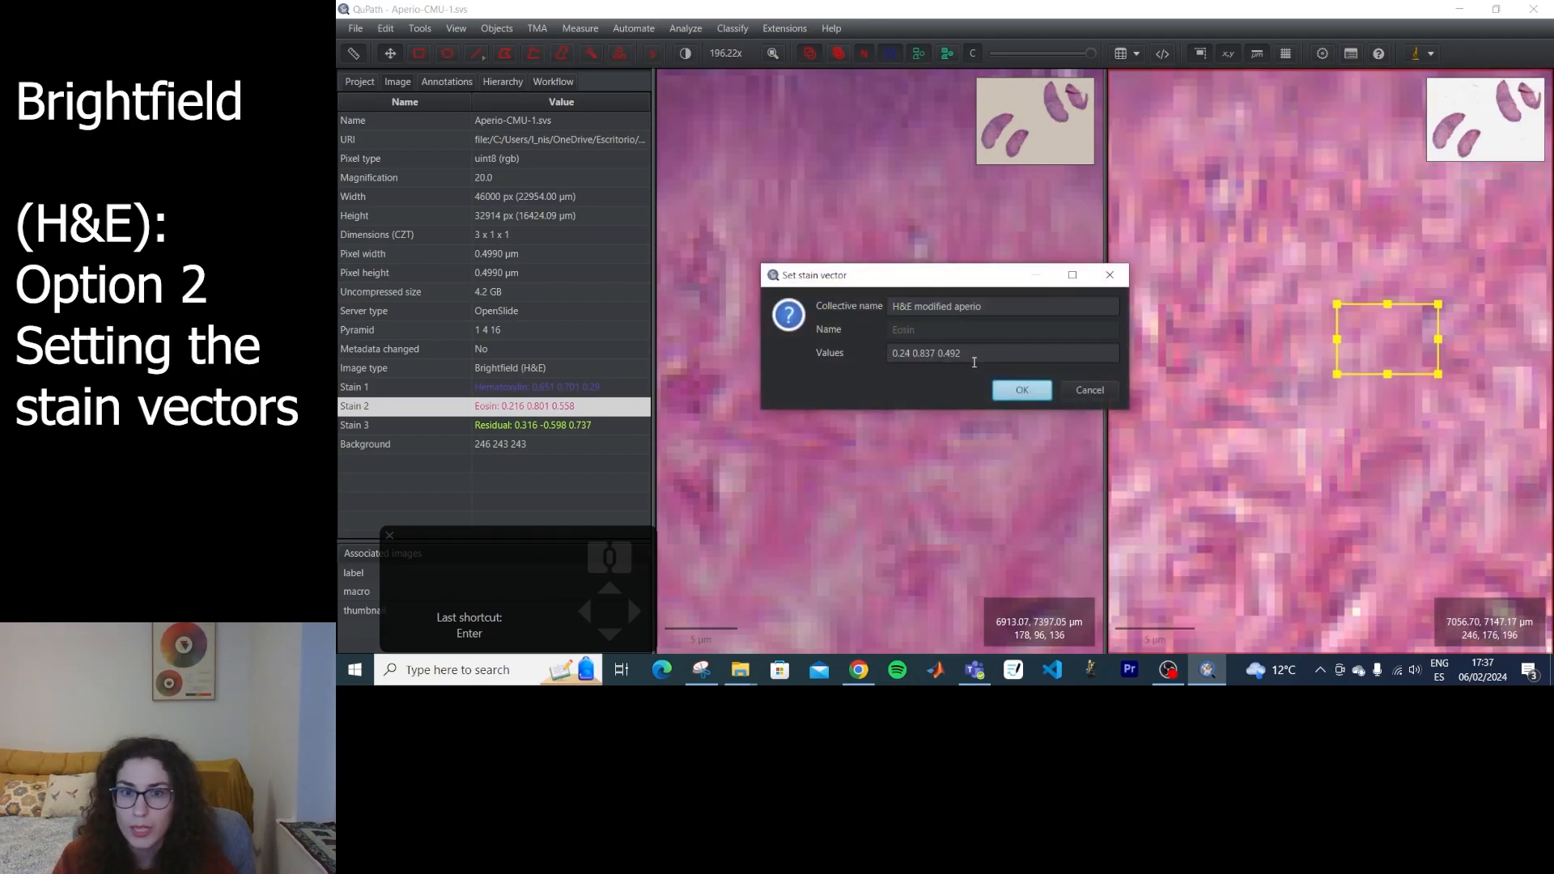
left_click(1026, 390)
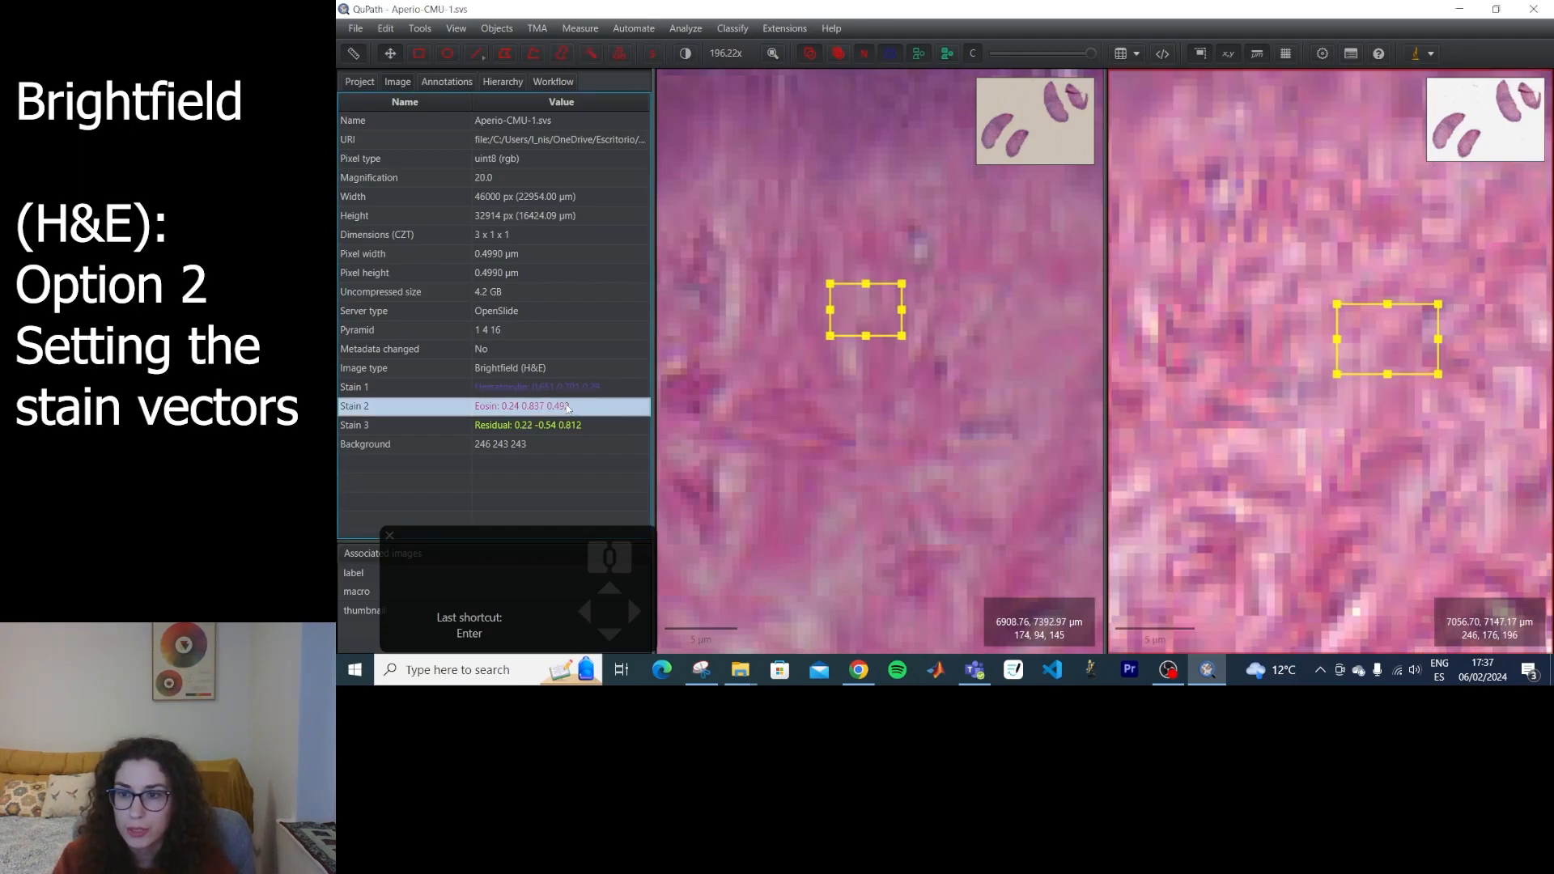
Set the Hamamatsu slide's Hematoxylin stain vector from a small rectangle drawn in the purple epidermis.
scroll(957, 315, "down", 3)
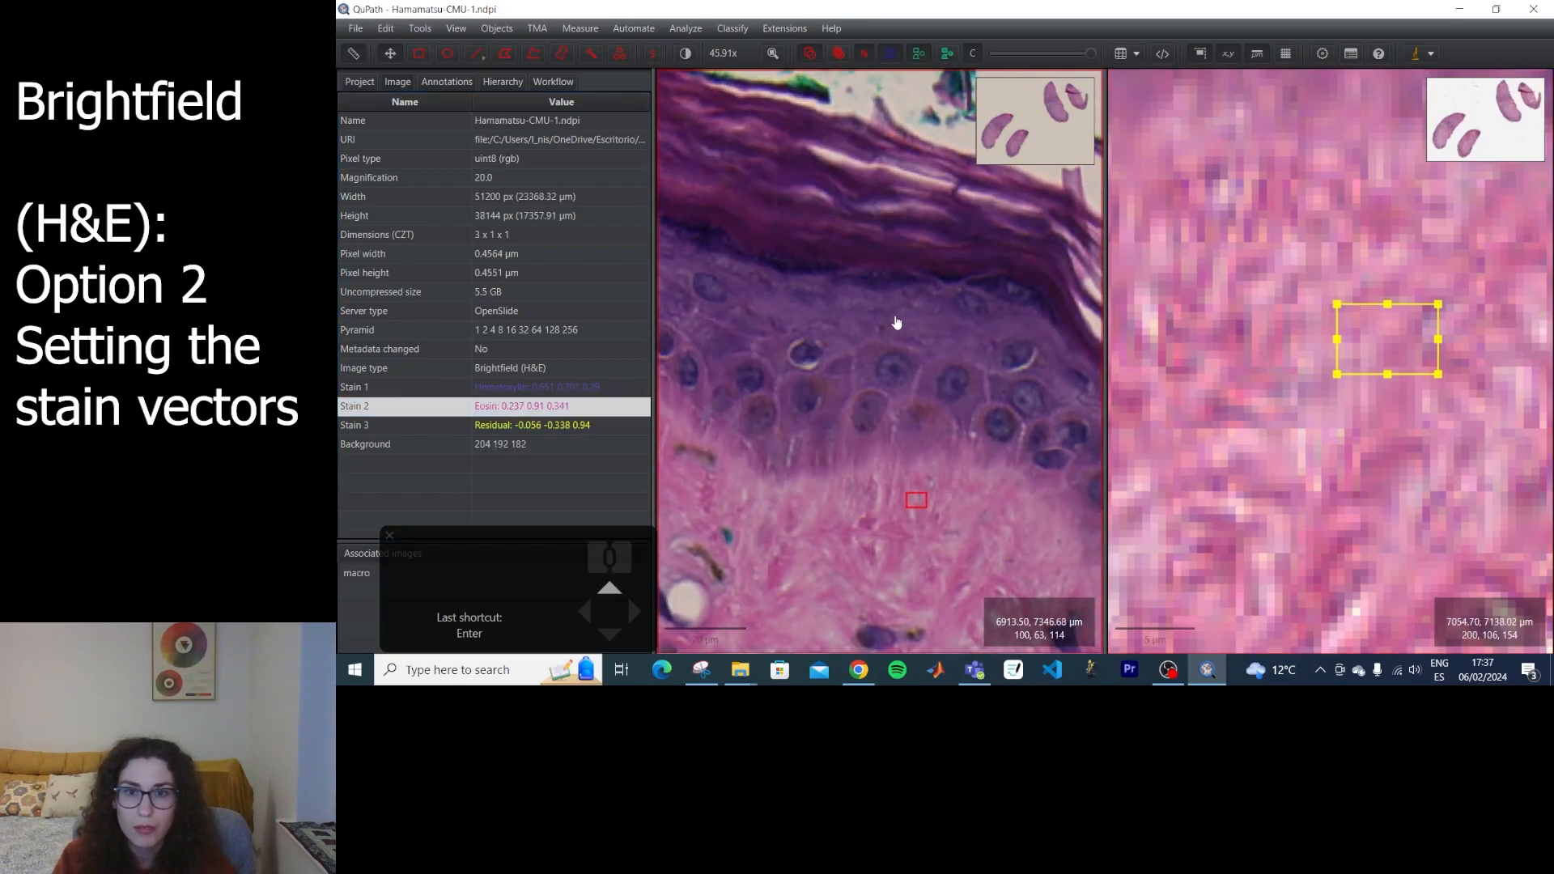
scroll(842, 312, "up", 3)
key("r")
left_click_drag(832, 289, 930, 351)
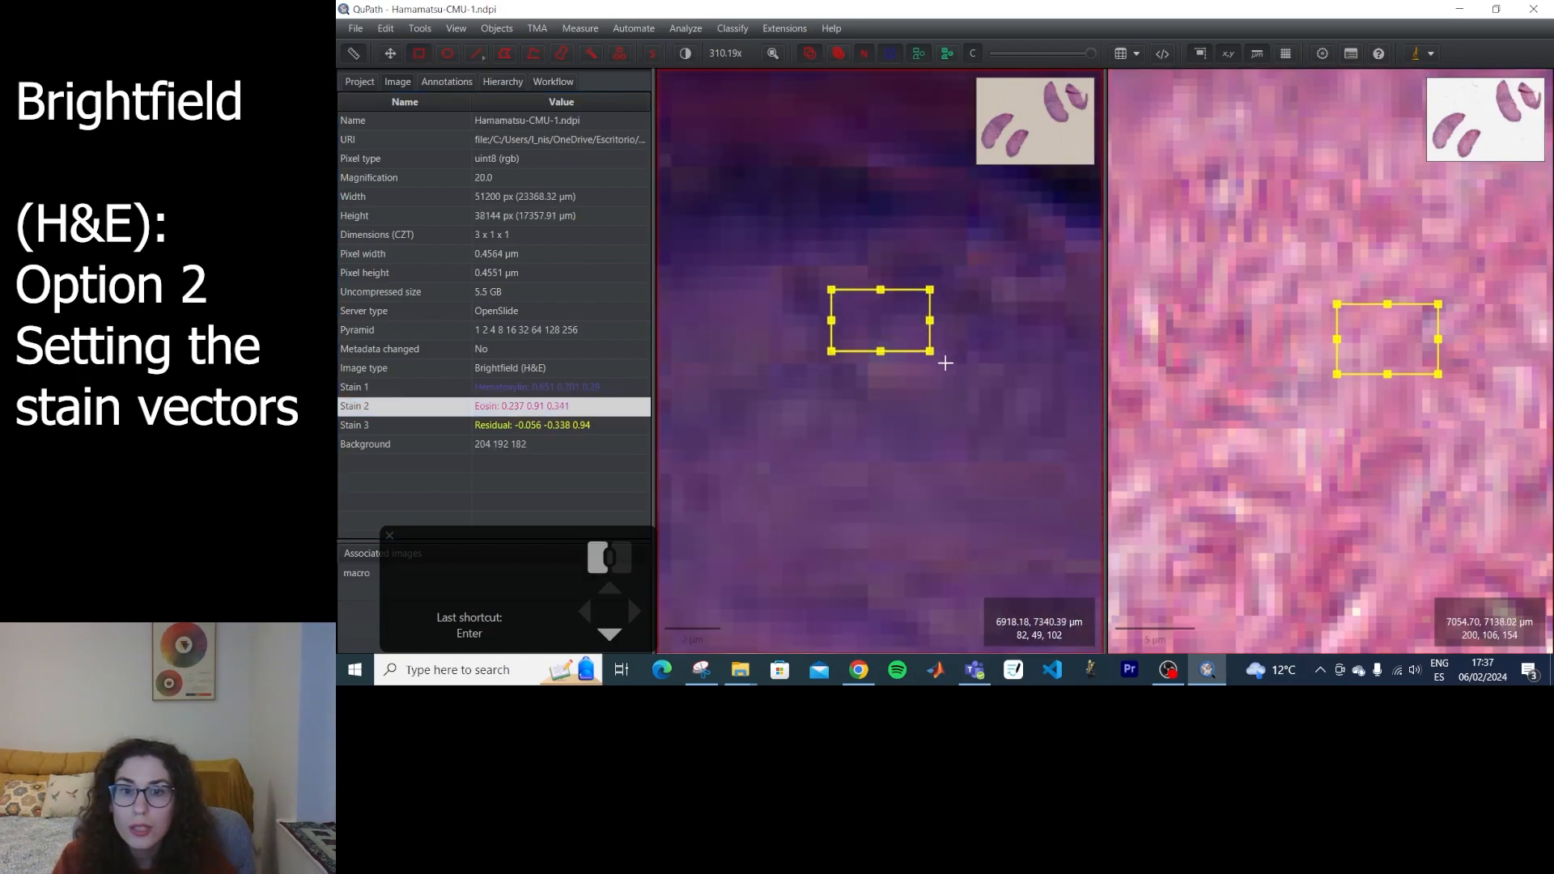
key("Up")
key("Return")
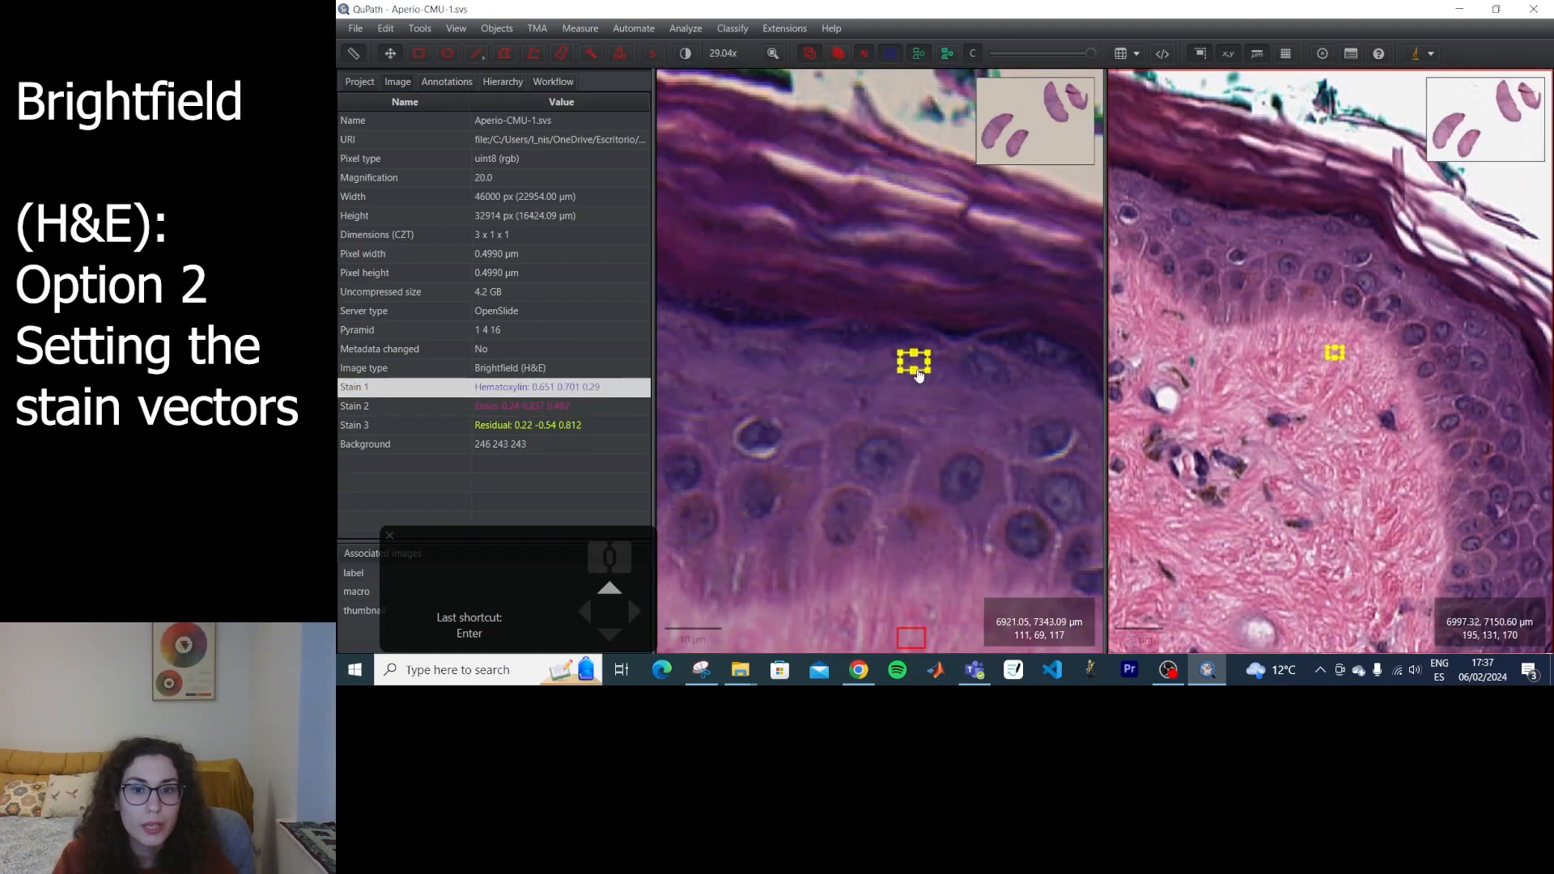
Set the Aperio slide's Hematoxylin stain vector from a small rectangle drawn in the matching purple epidermis.
scroll(919, 374, "down", 3)
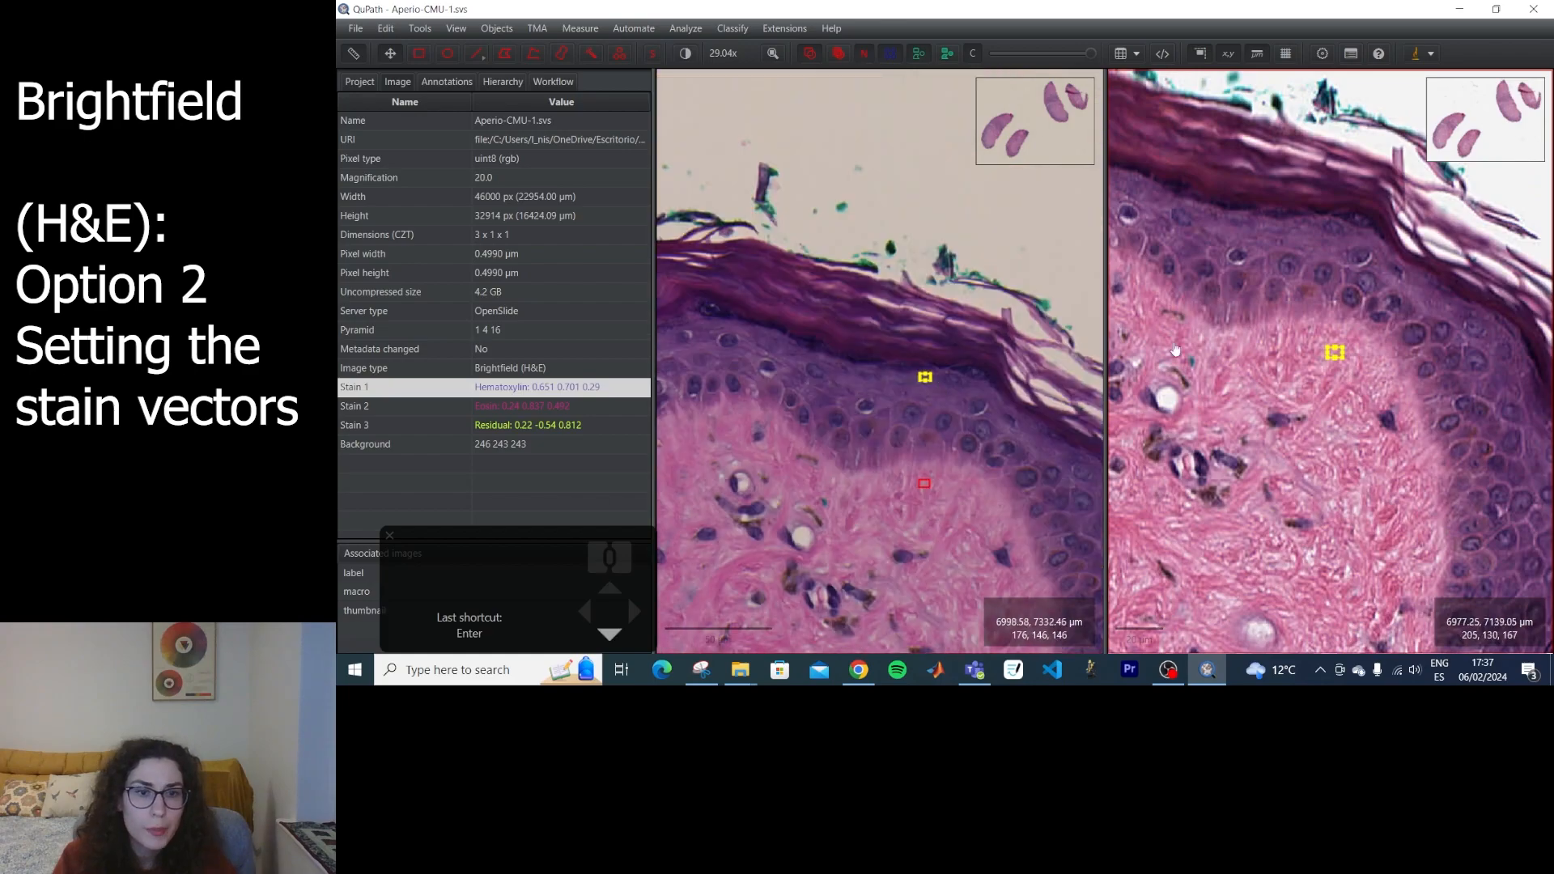
scroll(939, 384, "up", 5)
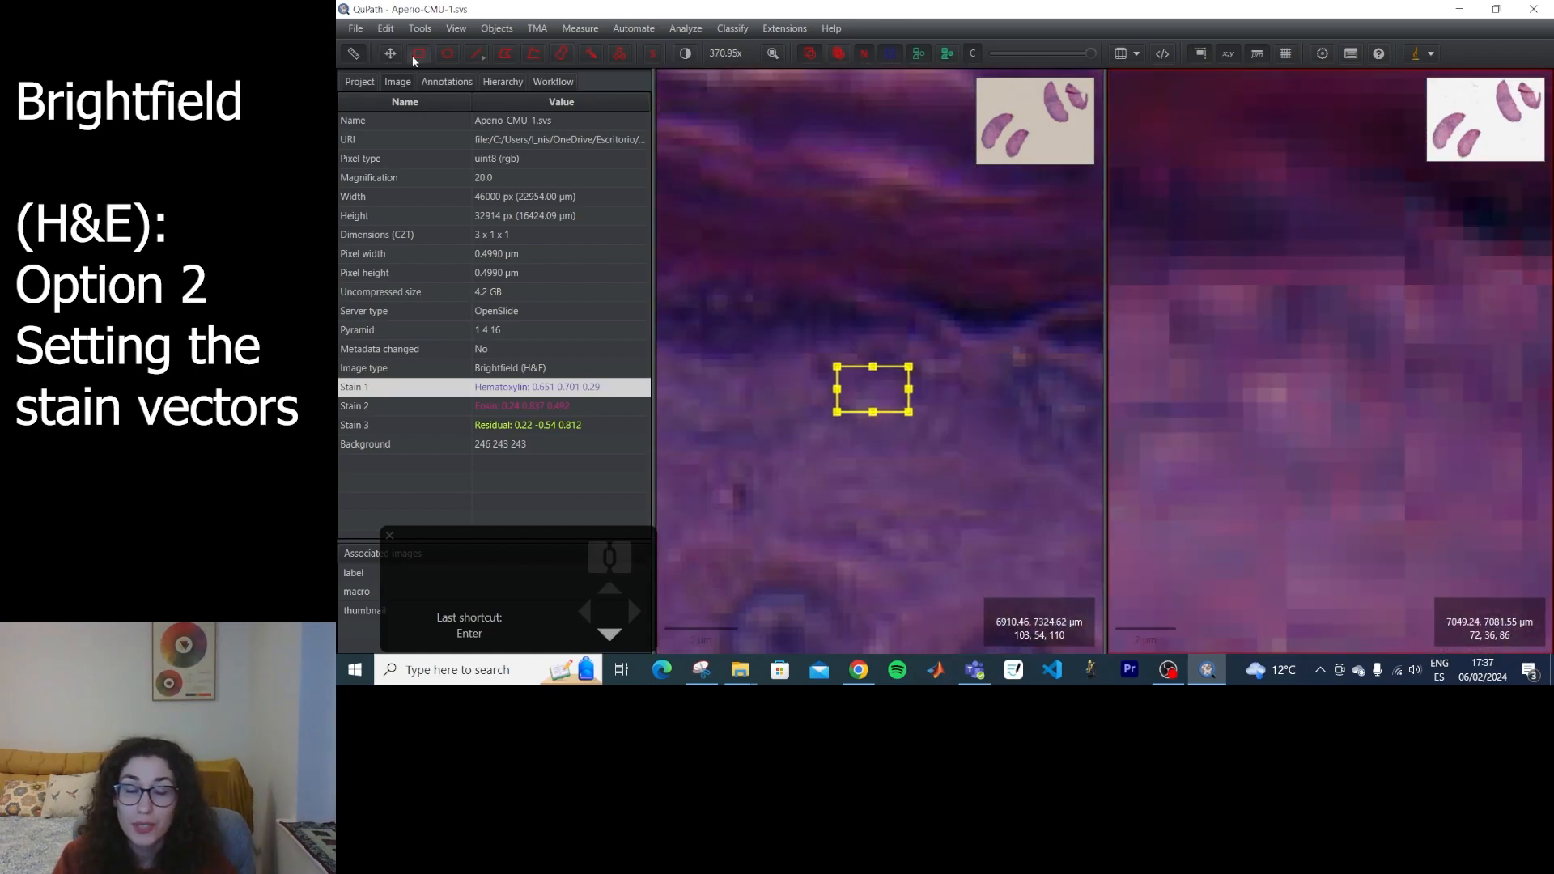
left_click(419, 54)
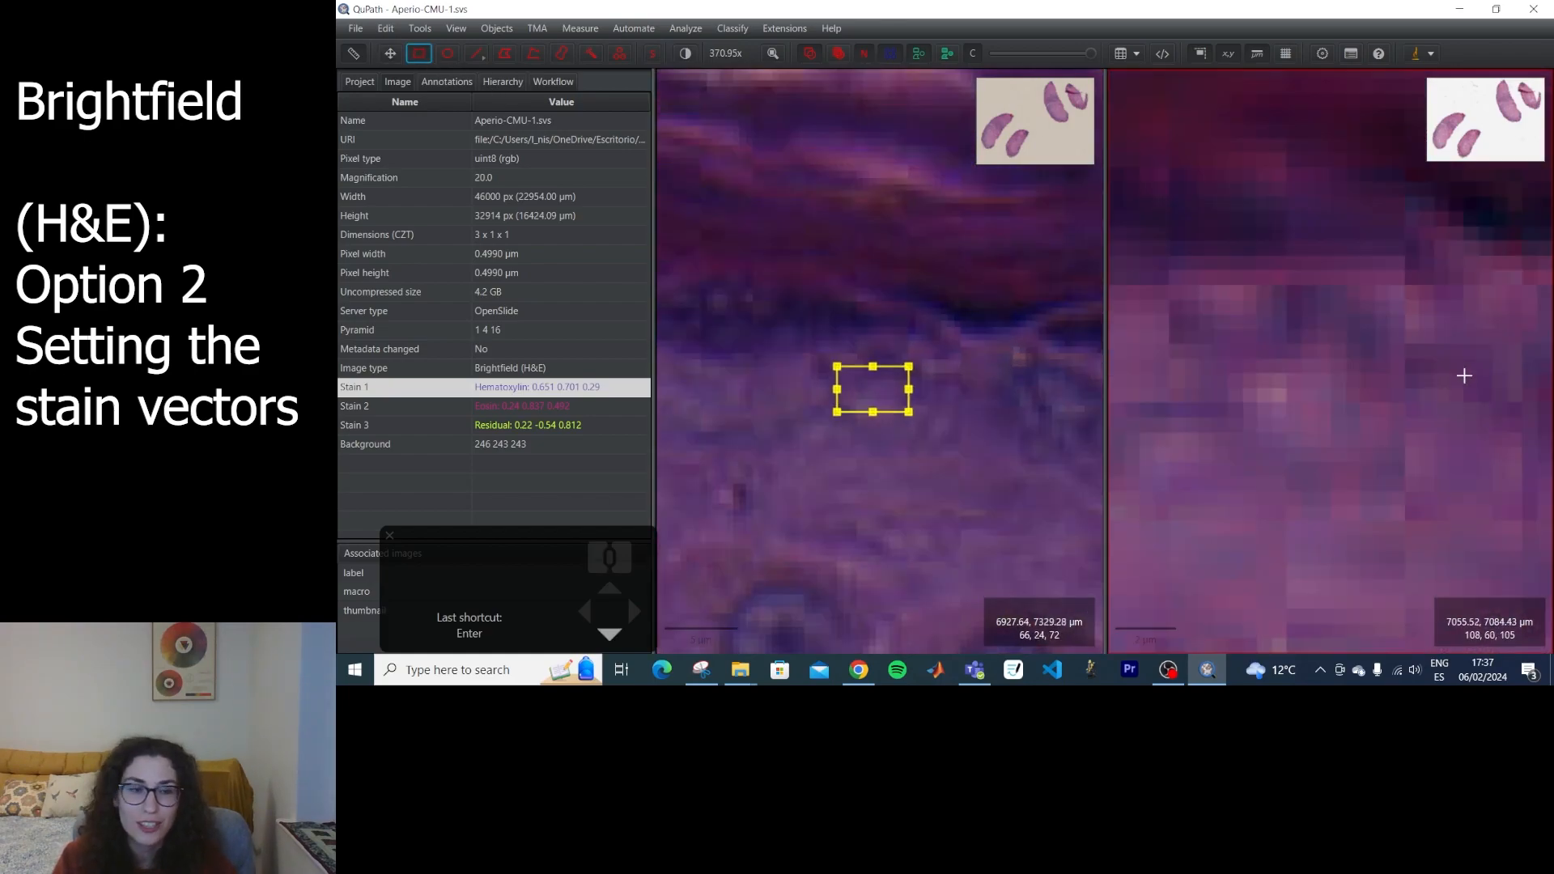
mouse_move(1274, 331)
left_mouse_down()
mouse_move(1468, 454)
mouse_move(1434, 432)
left_mouse_up()
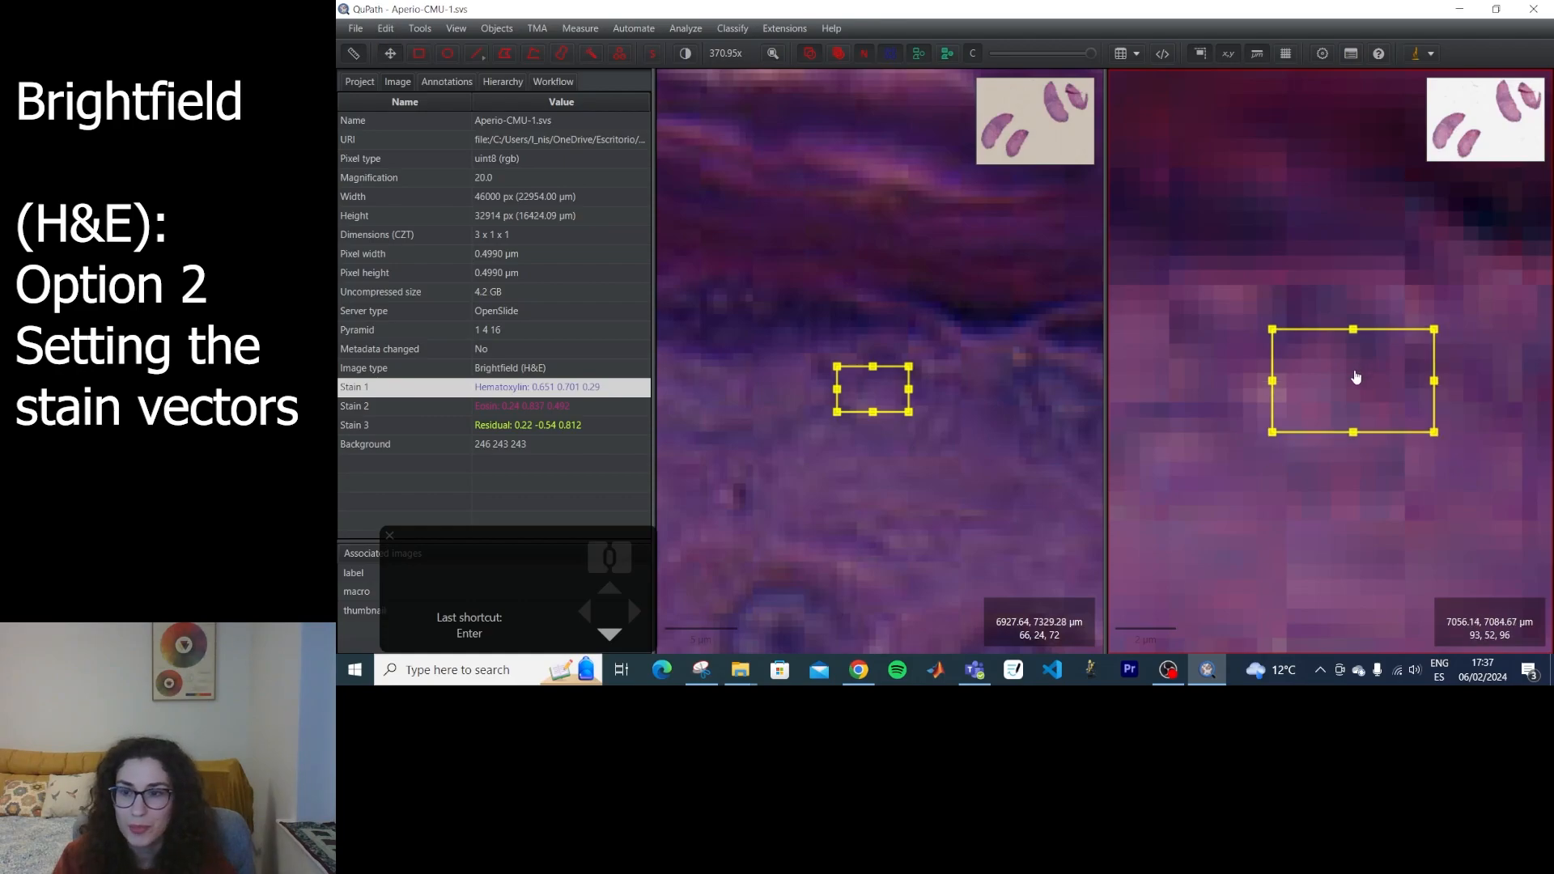
scroll(1359, 388, "up", 2)
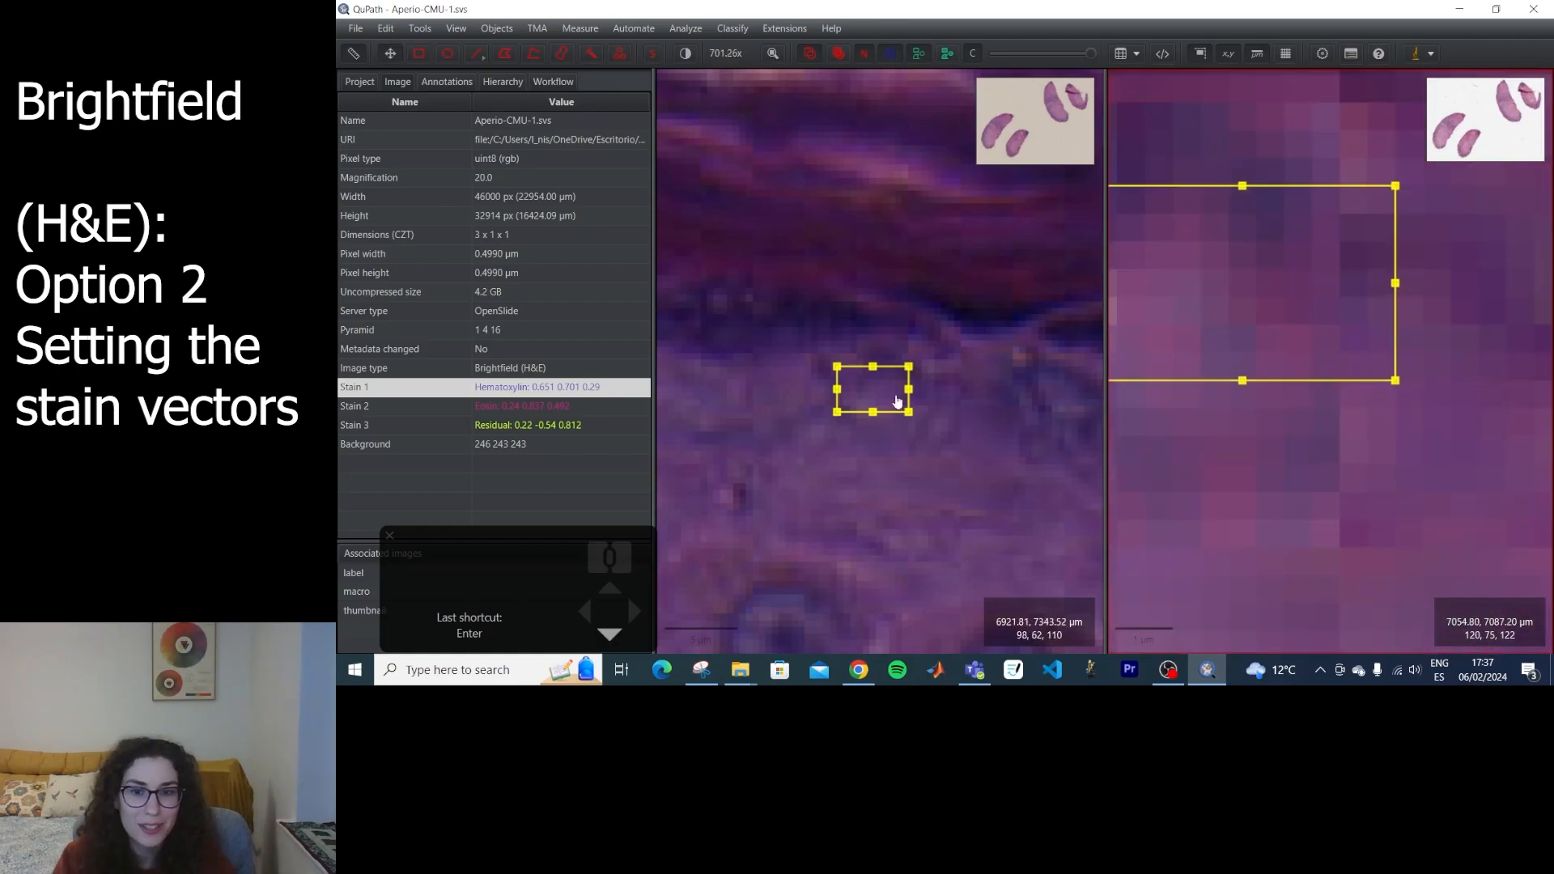
scroll(1202, 382, "up", 2)
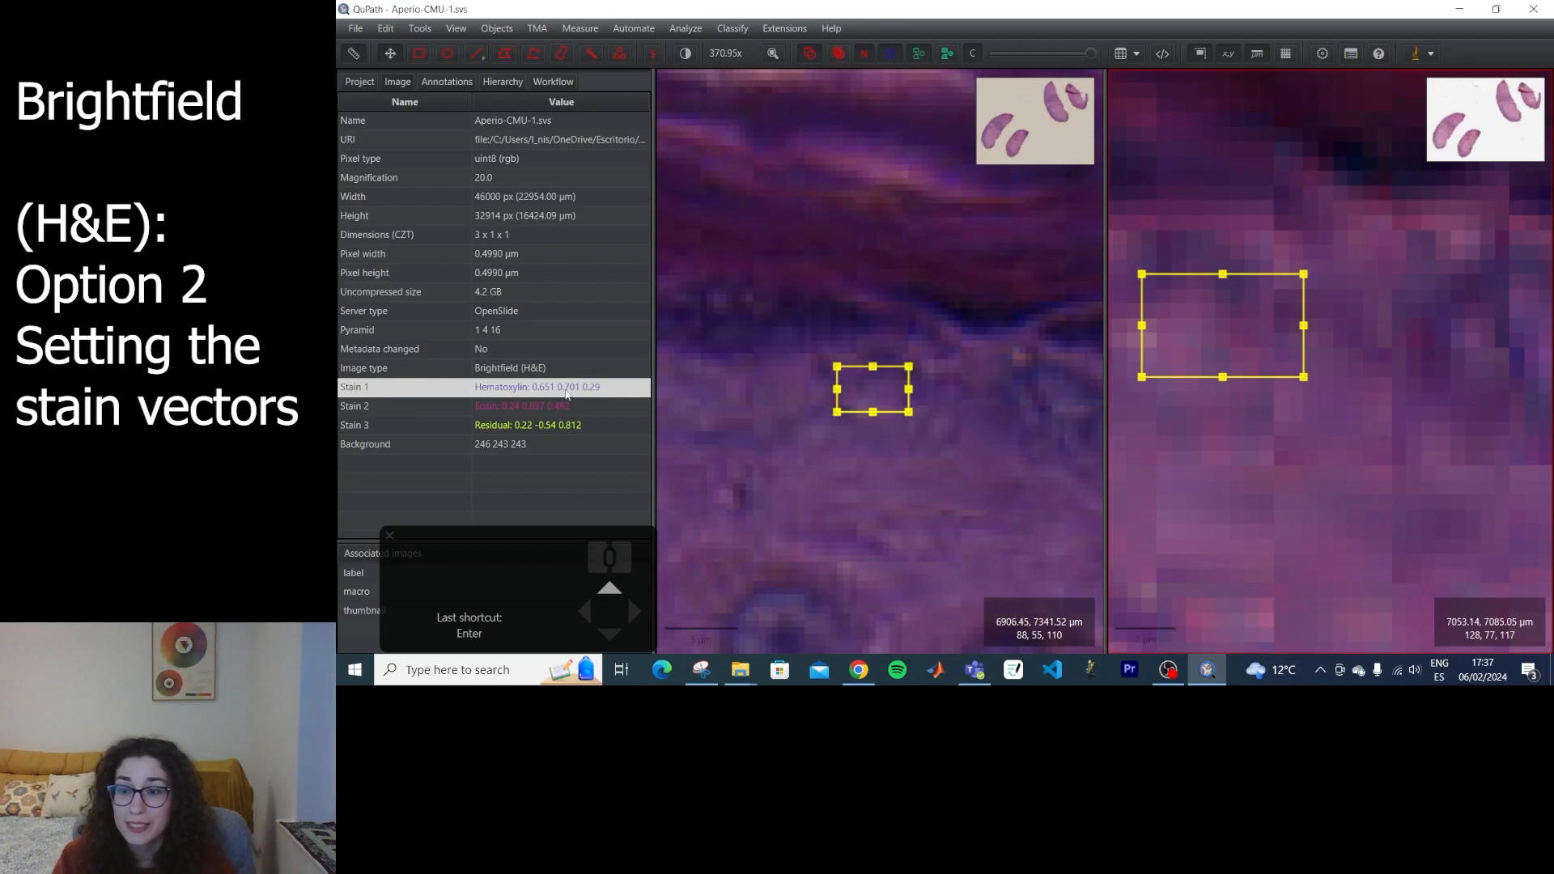
left_click(1021, 390)
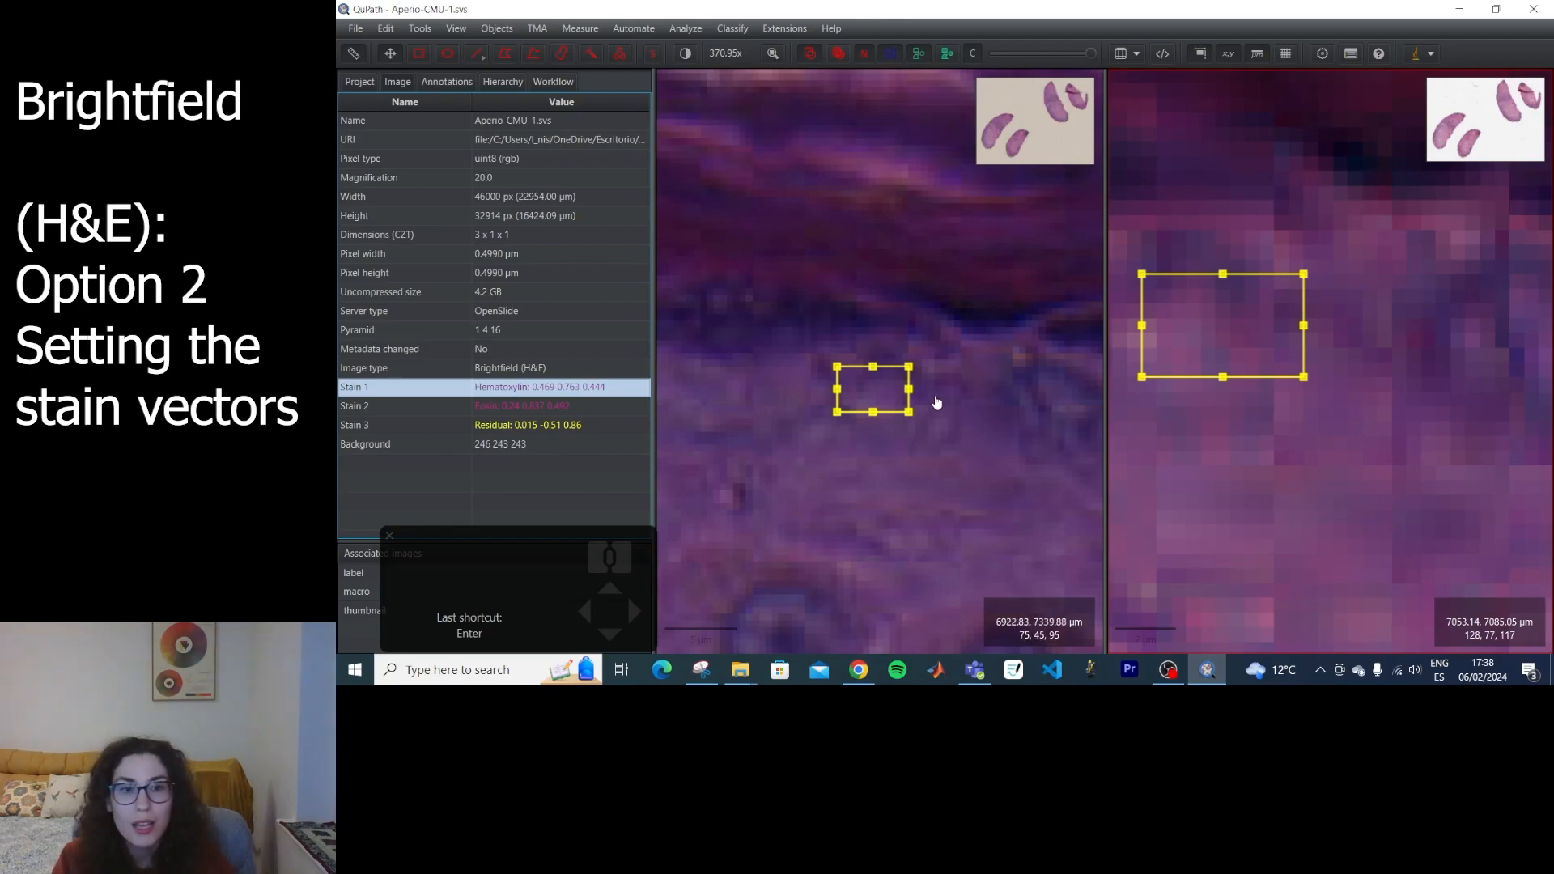
Delete the rectangle annotations from both slides and return to the image properties.
scroll(1002, 361, "down", 5)
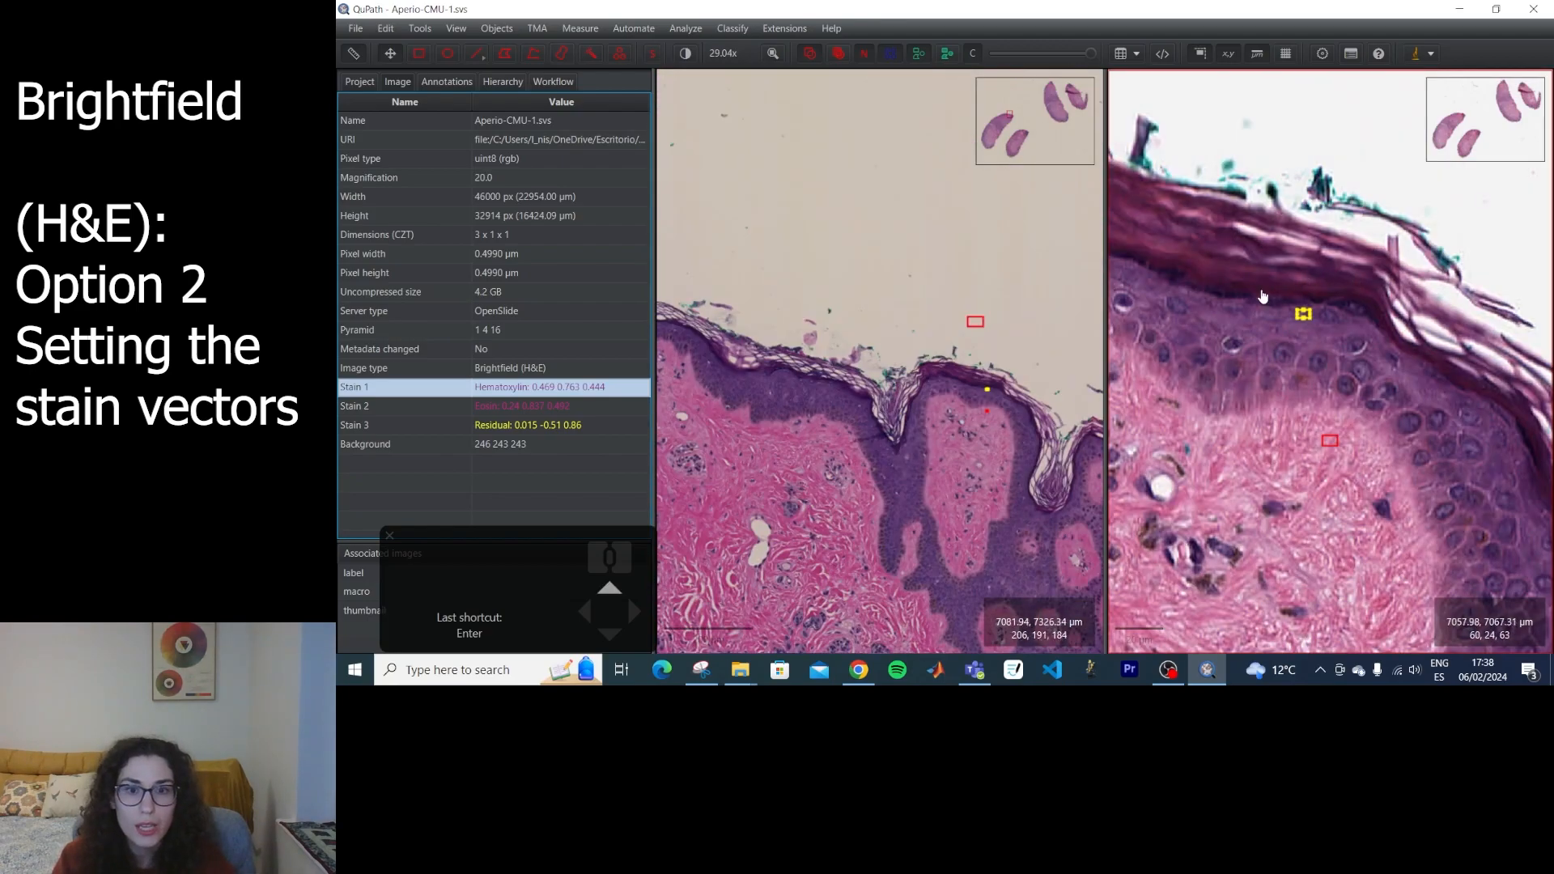
left_click(445, 82)
left_click(382, 141)
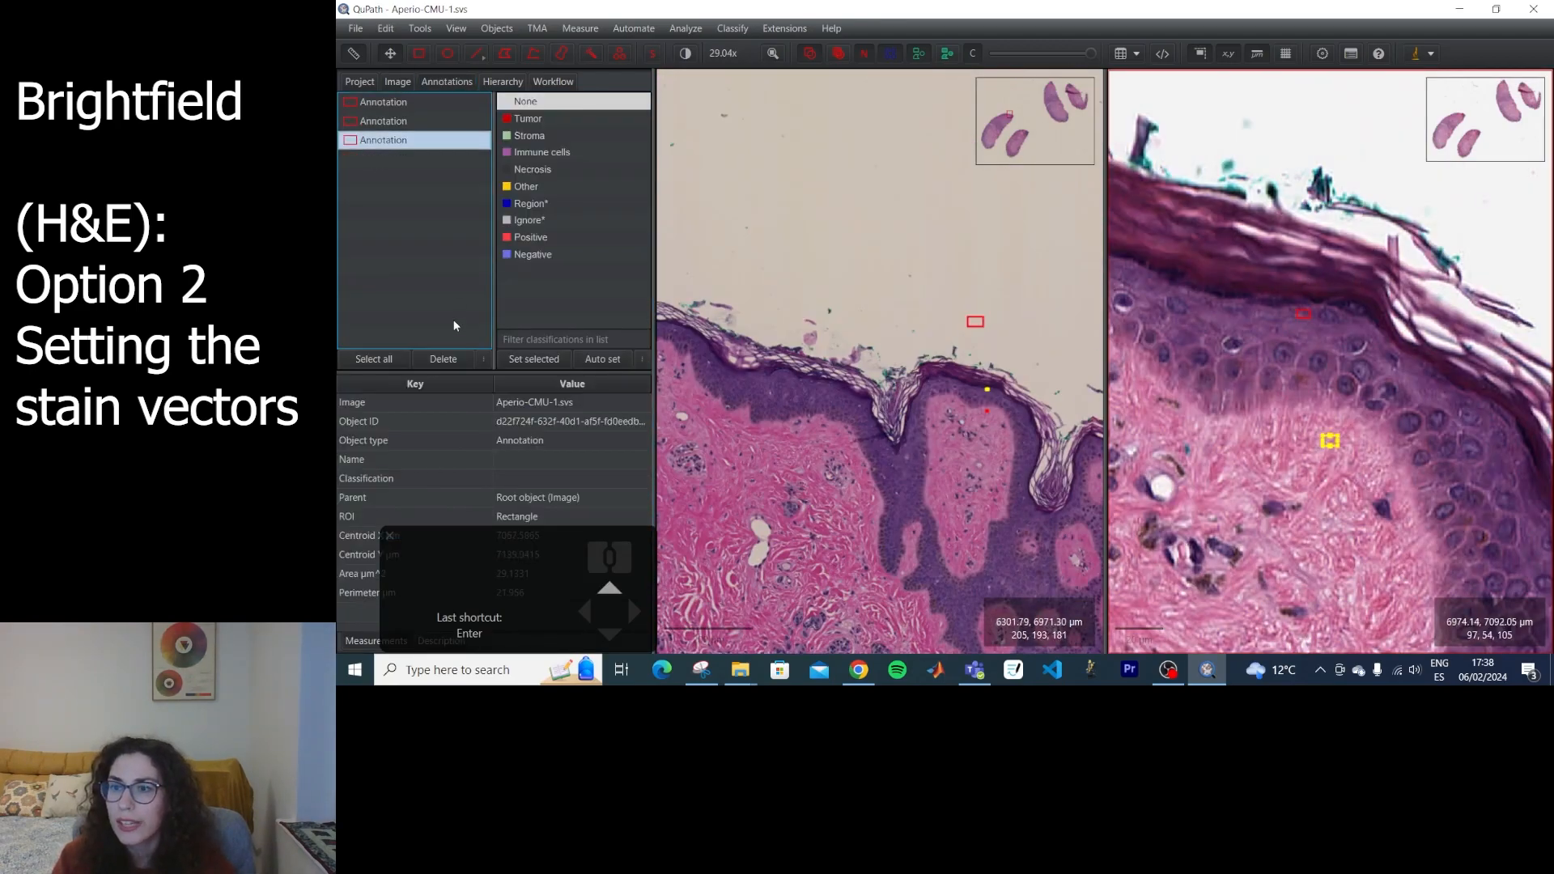
left_click(446, 361)
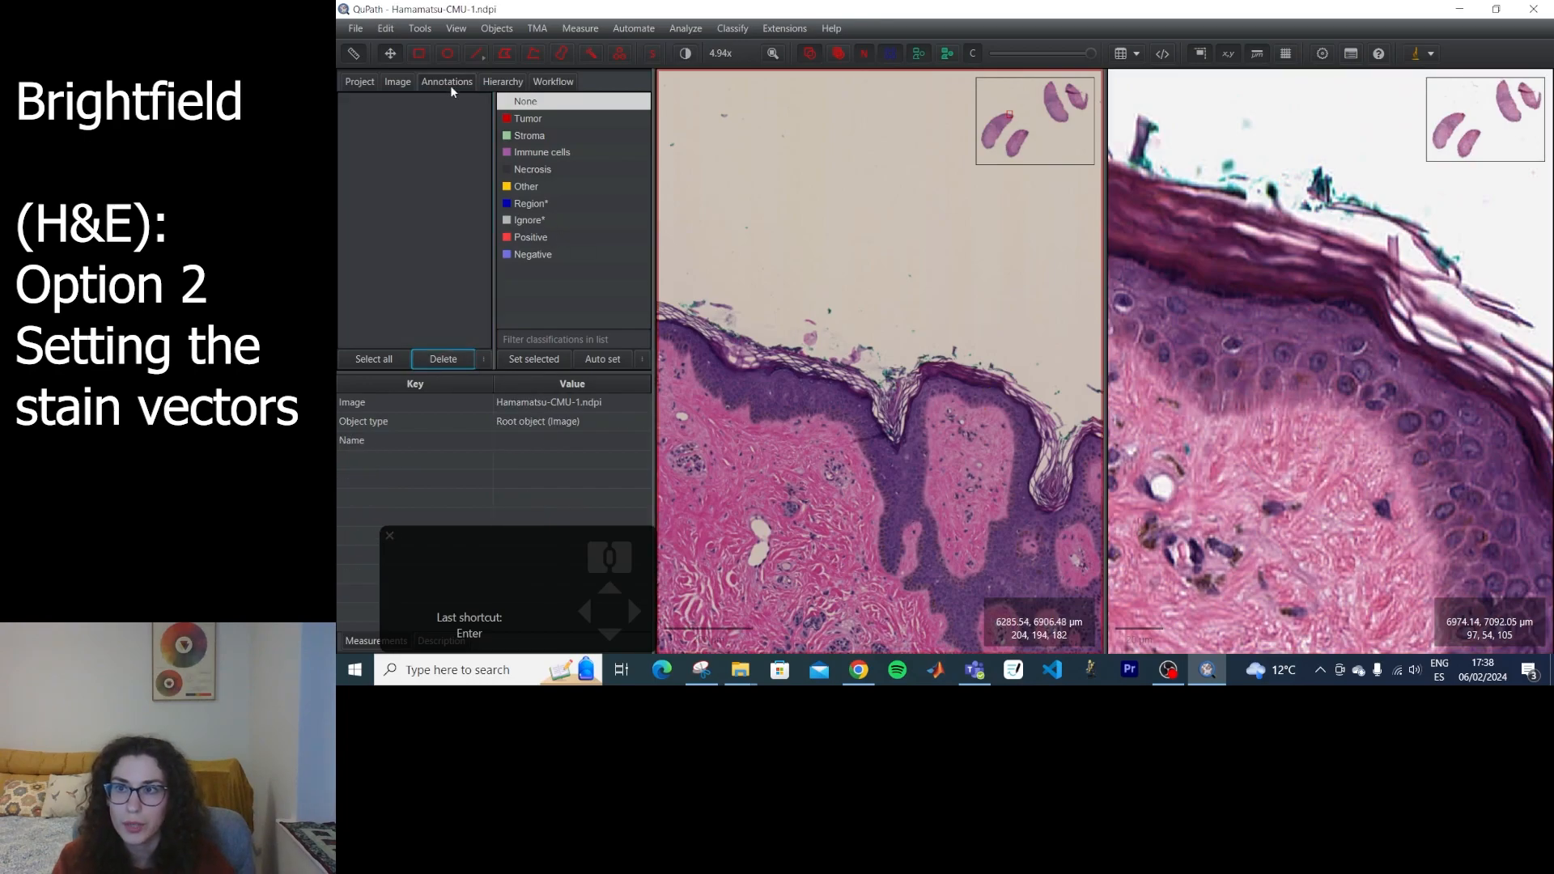
left_click(397, 81)
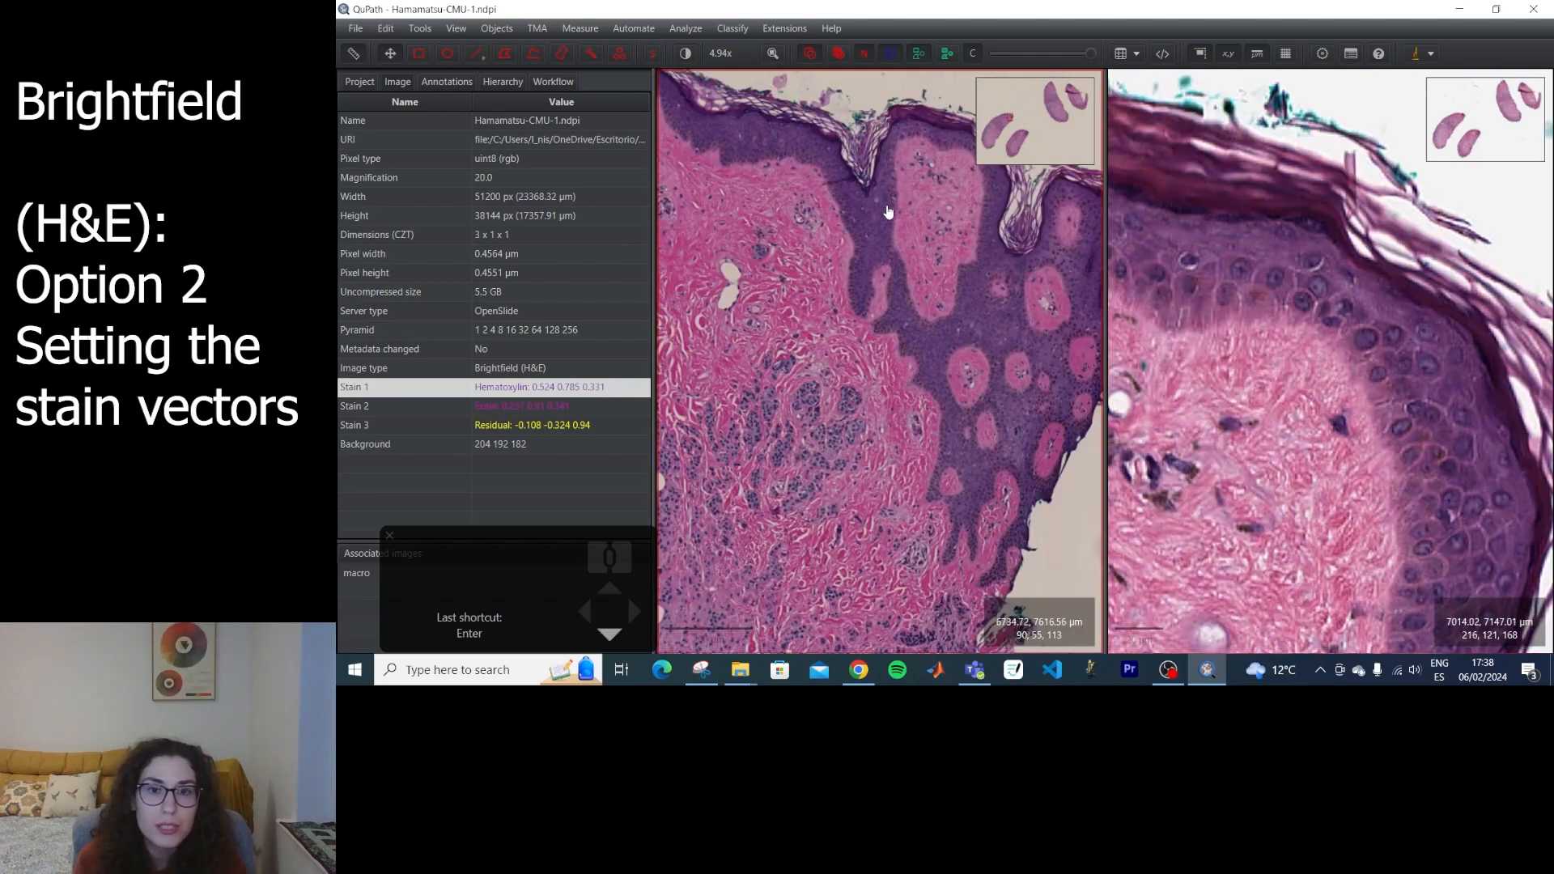
Show only the Hematoxylin channel through Brightness & contrast and compare its values in the epidermis of both slides.
left_click_drag(887, 215, 874, 405)
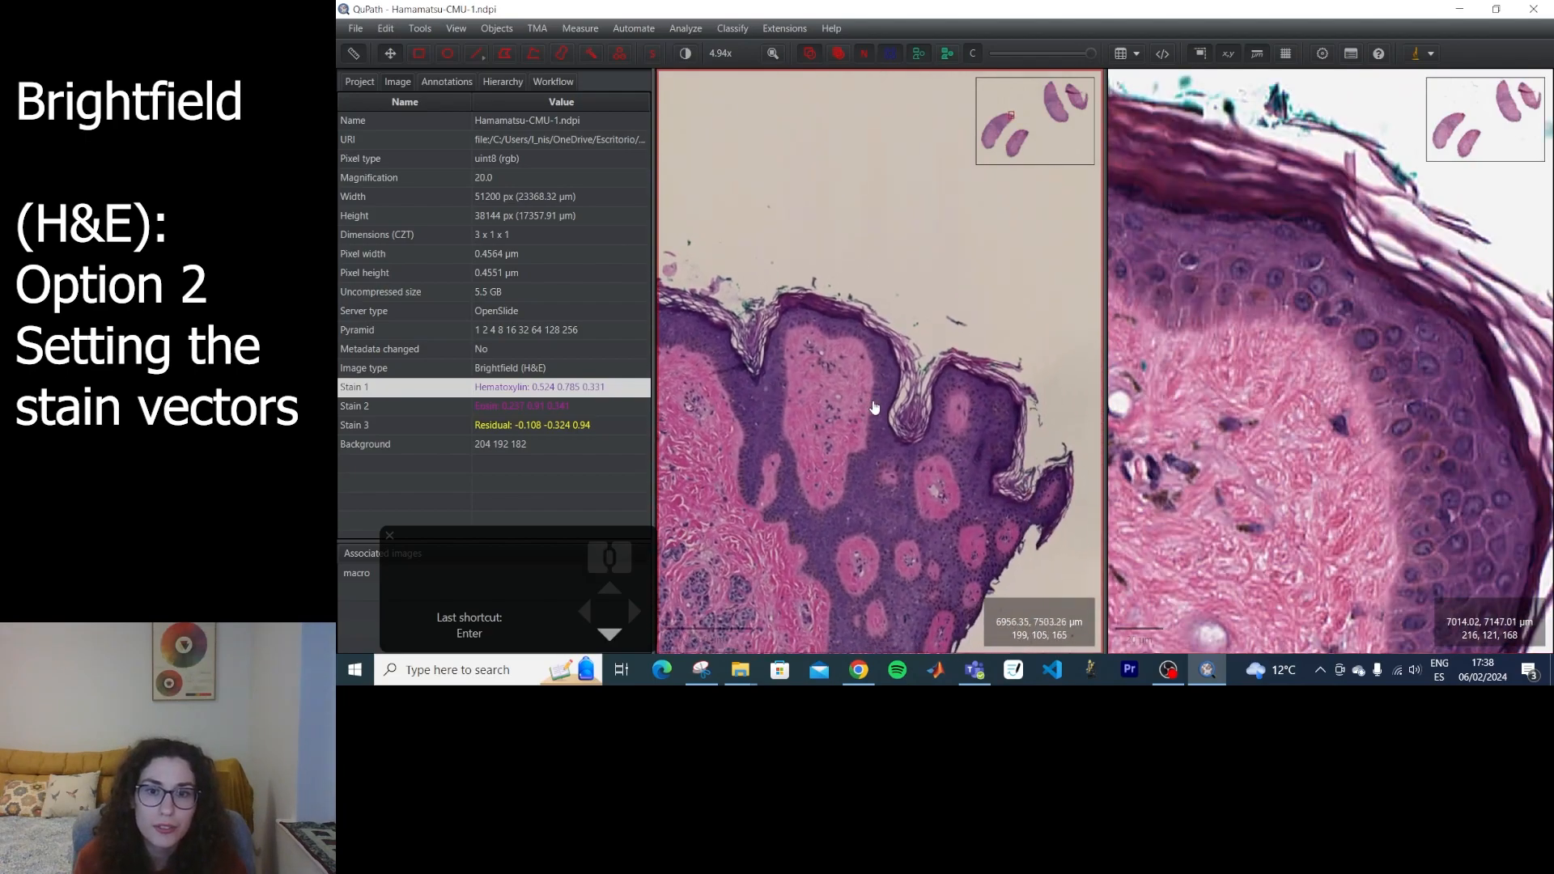
scroll(874, 405, "down", 3)
left_click(685, 54)
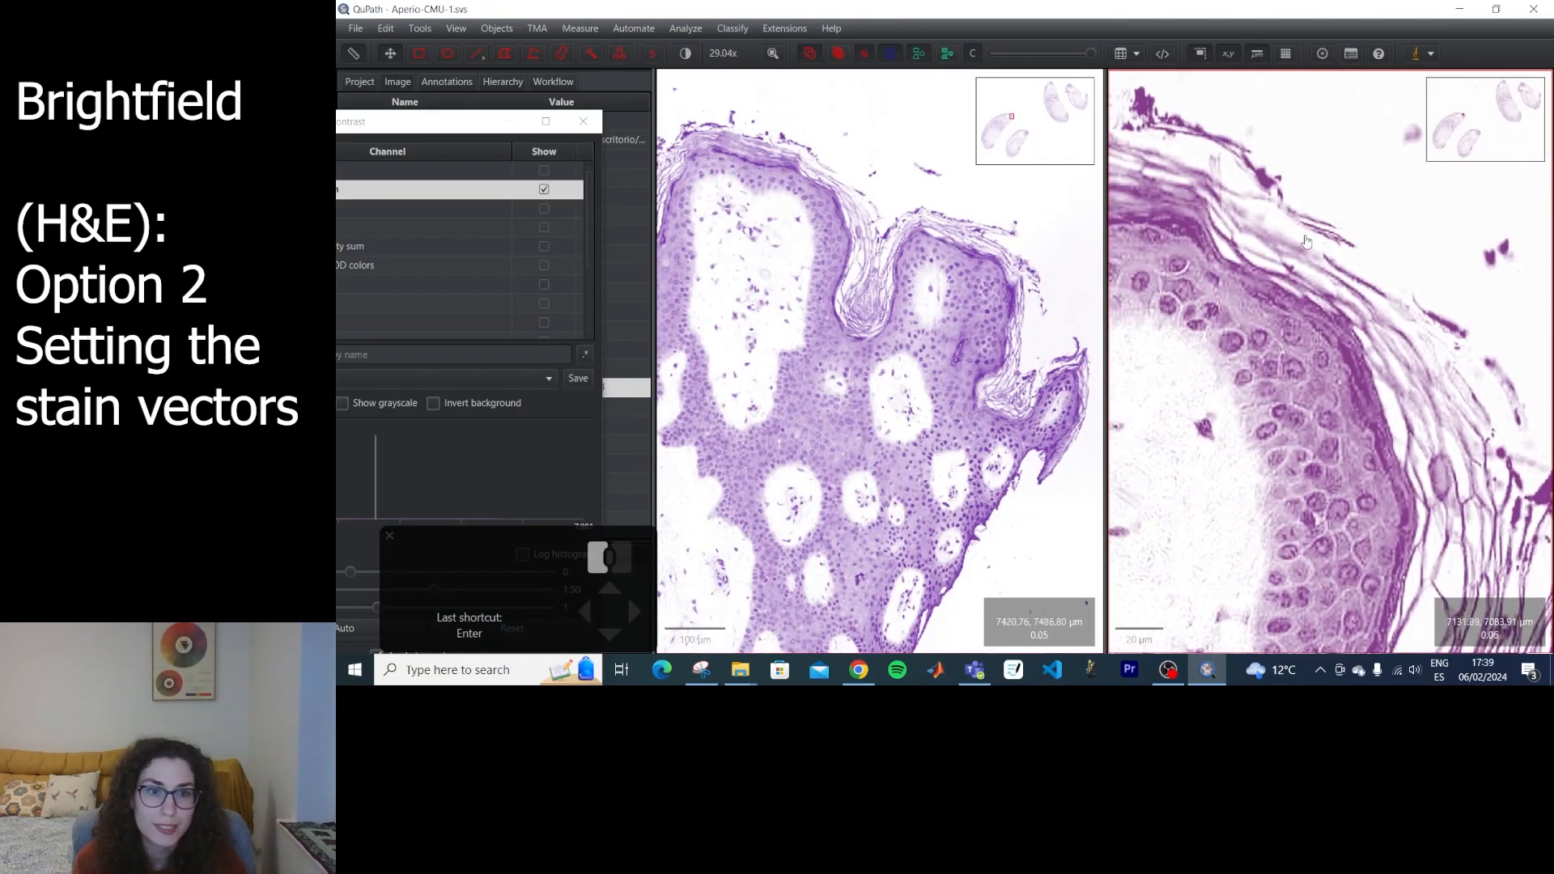
scroll(908, 469, "down", 3)
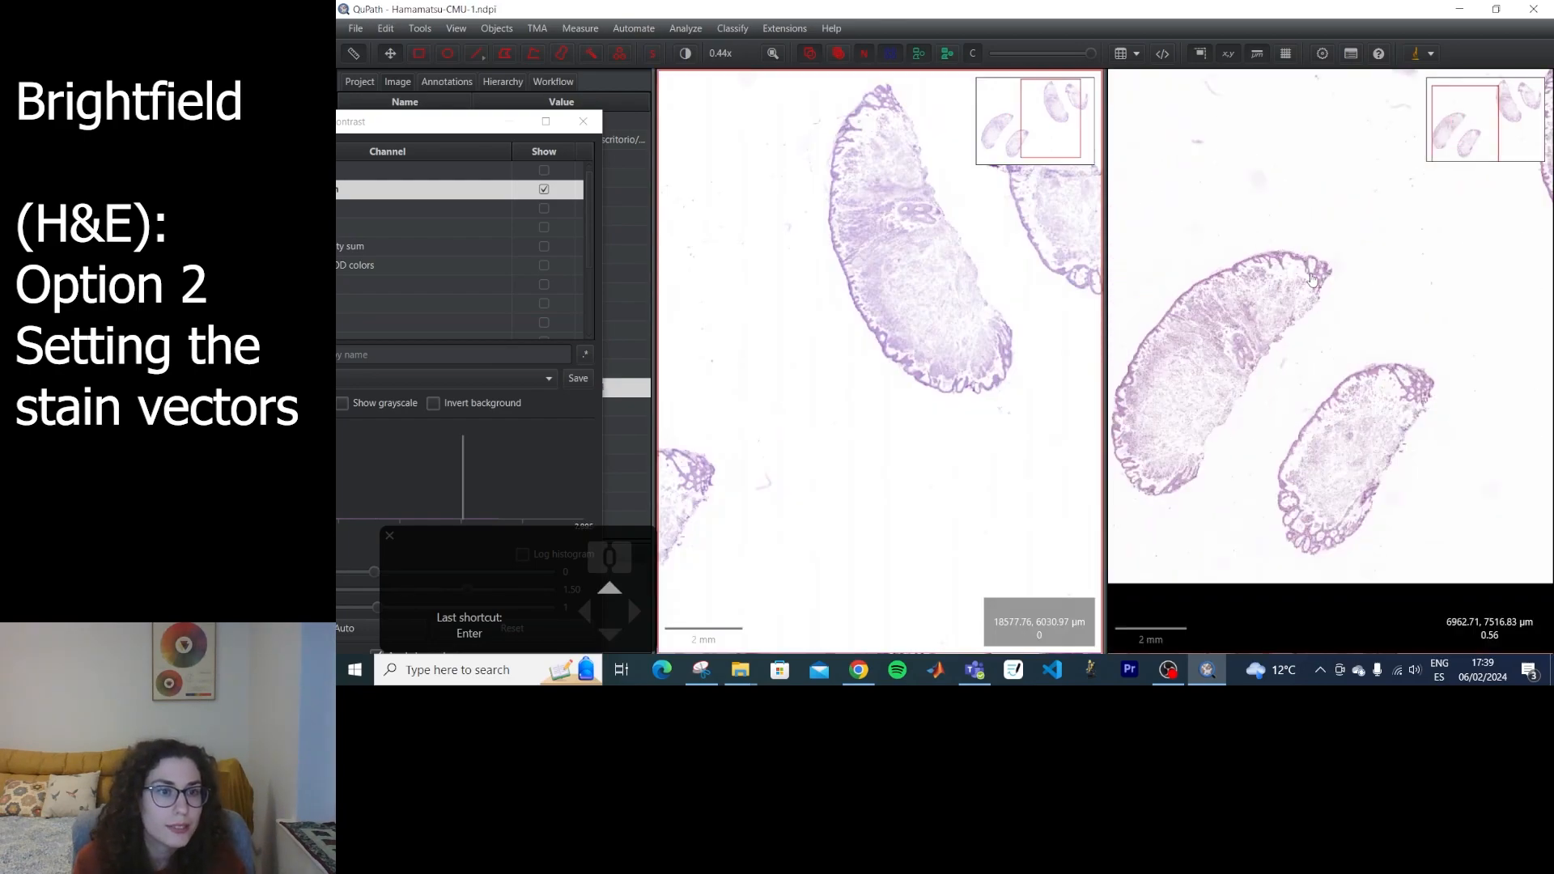
left_click_drag(1312, 279, 1236, 403)
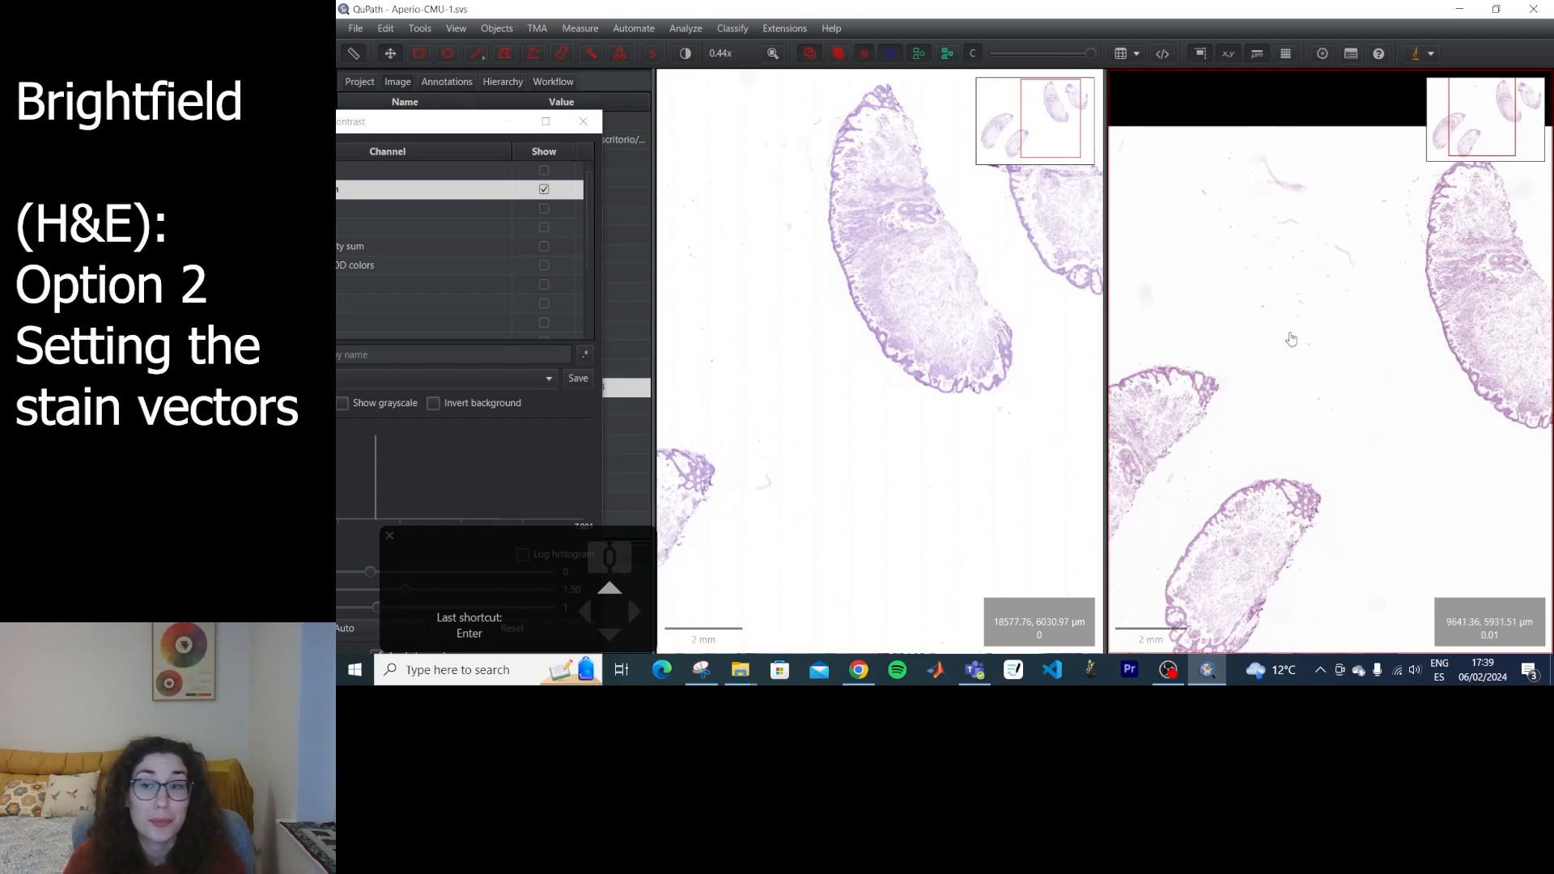
Restore the Original channel display in Brightness & contrast and close the dialog.
left_click_drag(433, 122, 754, 120)
left_click(865, 167)
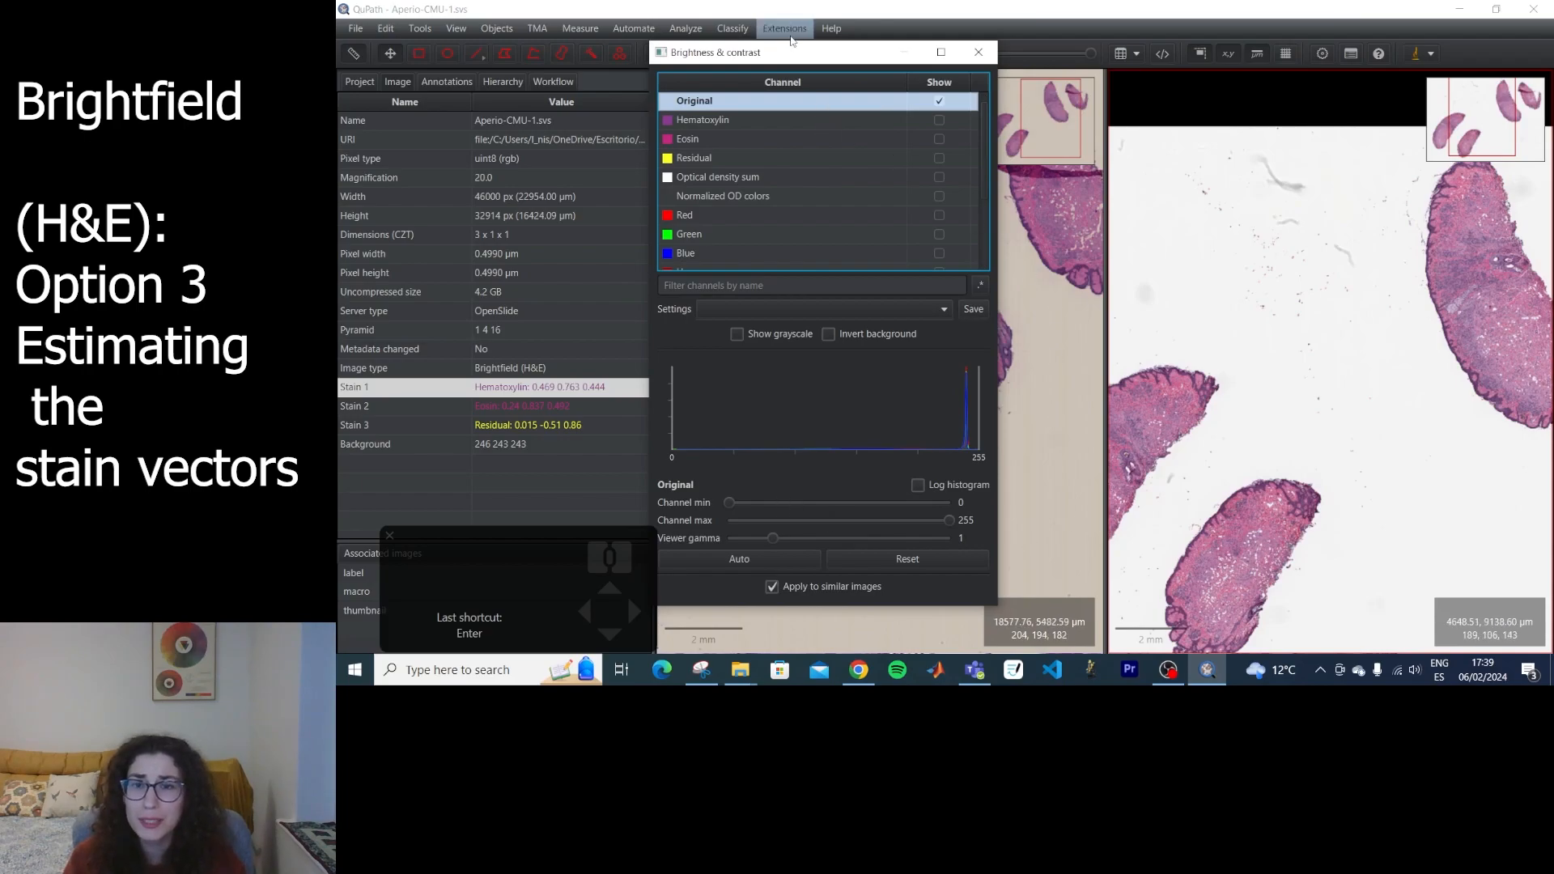
left_click_drag(773, 52, 840, 72)
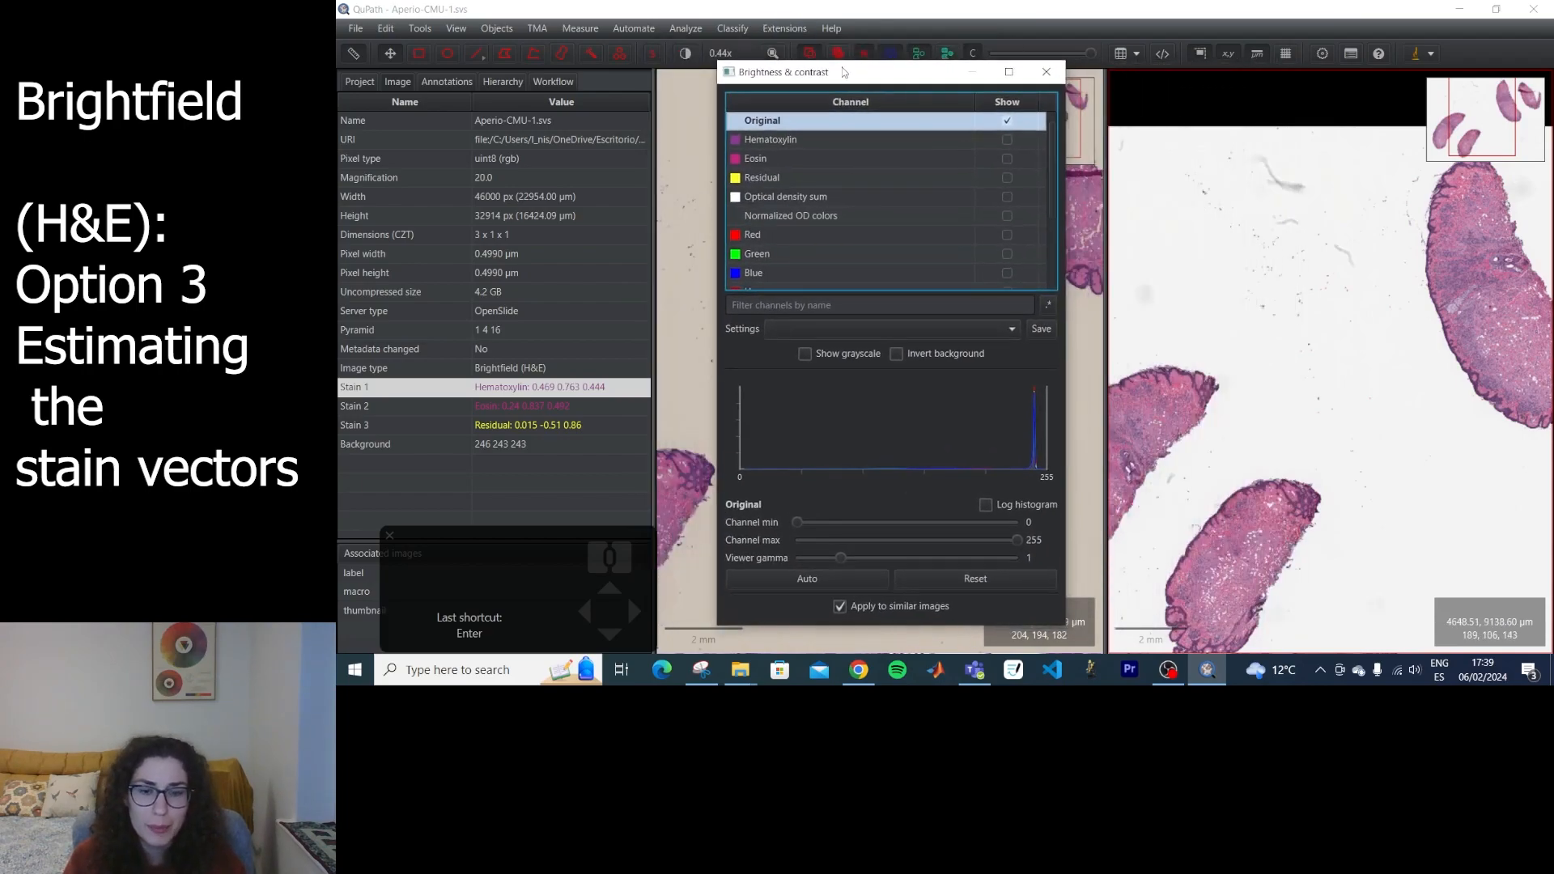
left_click(1046, 72)
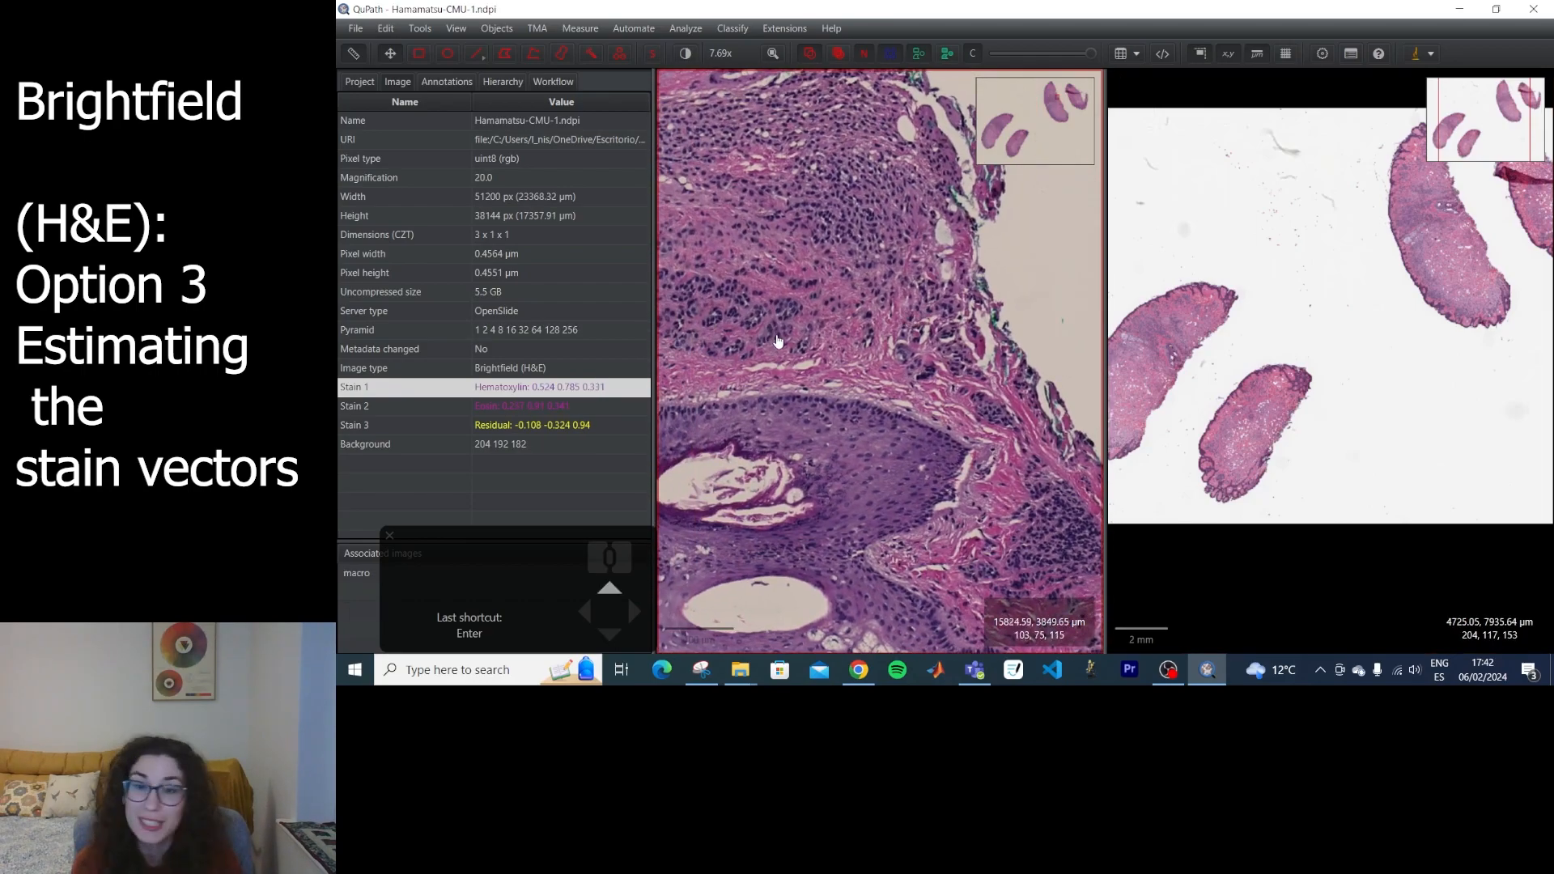
Frame the same upper edge of the smaller lower tissue piece at similar magnification in both slides, including background, epidermis and dermis.
left_click_drag(778, 341, 1035, 398)
left_click_drag(961, 366, 1060, 384)
left_click_drag(736, 357, 1034, 423)
scroll(893, 321, "down", 2)
left_click_drag(894, 321, 905, 215)
scroll(912, 407, "up", 1)
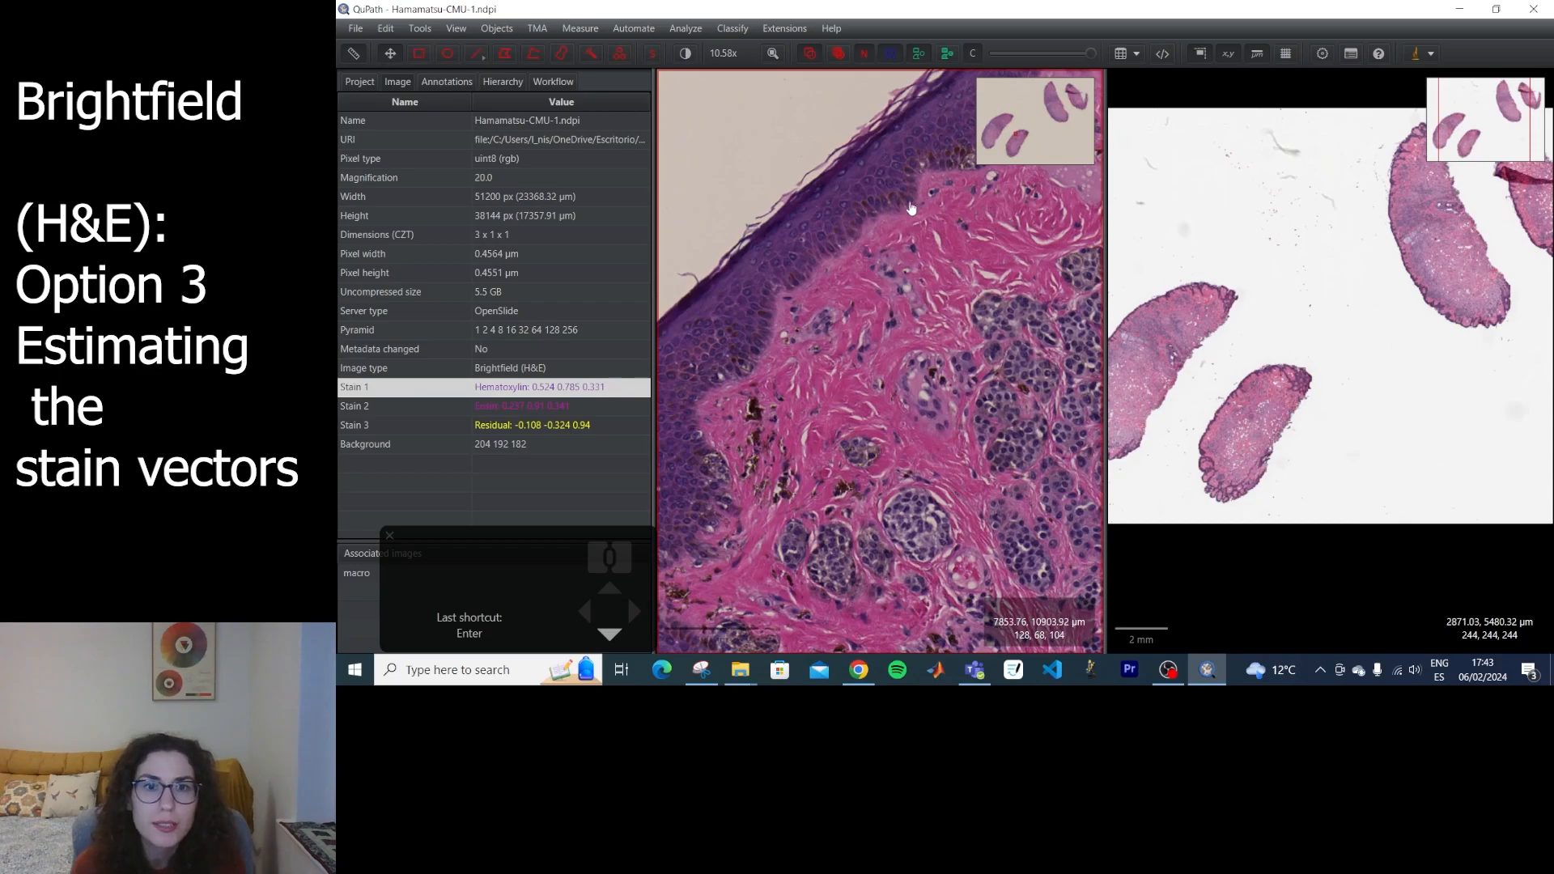
left_click(1335, 364)
scroll(1335, 364, "down", 4)
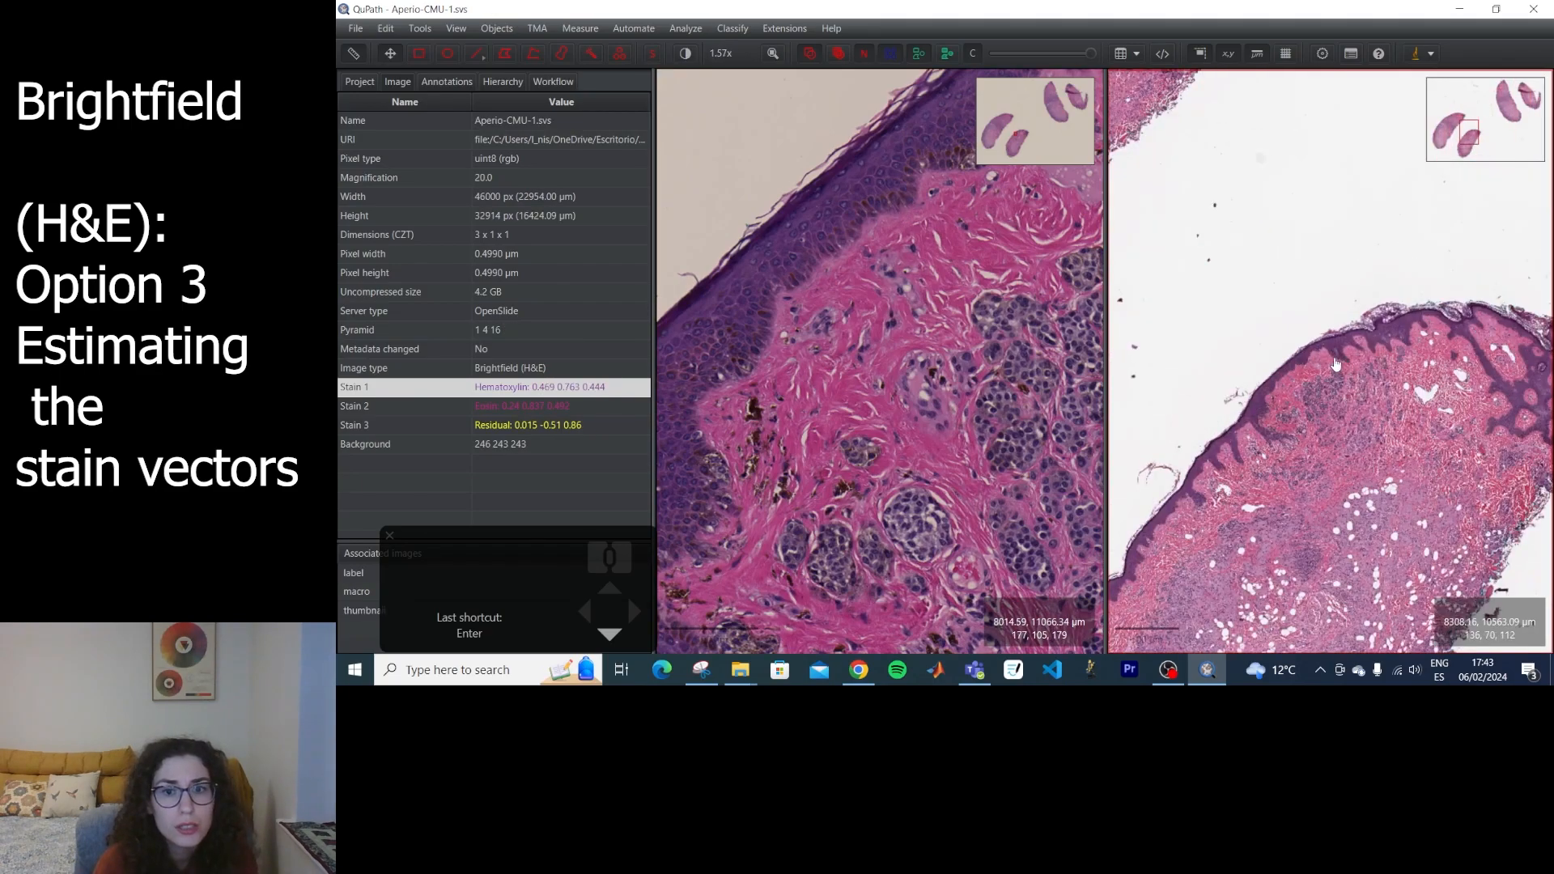
scroll(1335, 364, "down", 4)
scroll(1313, 398, "up", 1)
scroll(1314, 398, "down", 4)
left_click_drag(898, 344, 842, 477)
left_click_drag(1376, 381, 1165, 461)
scroll(1166, 461, "up", 1)
left_click_drag(1294, 194, 1367, 378)
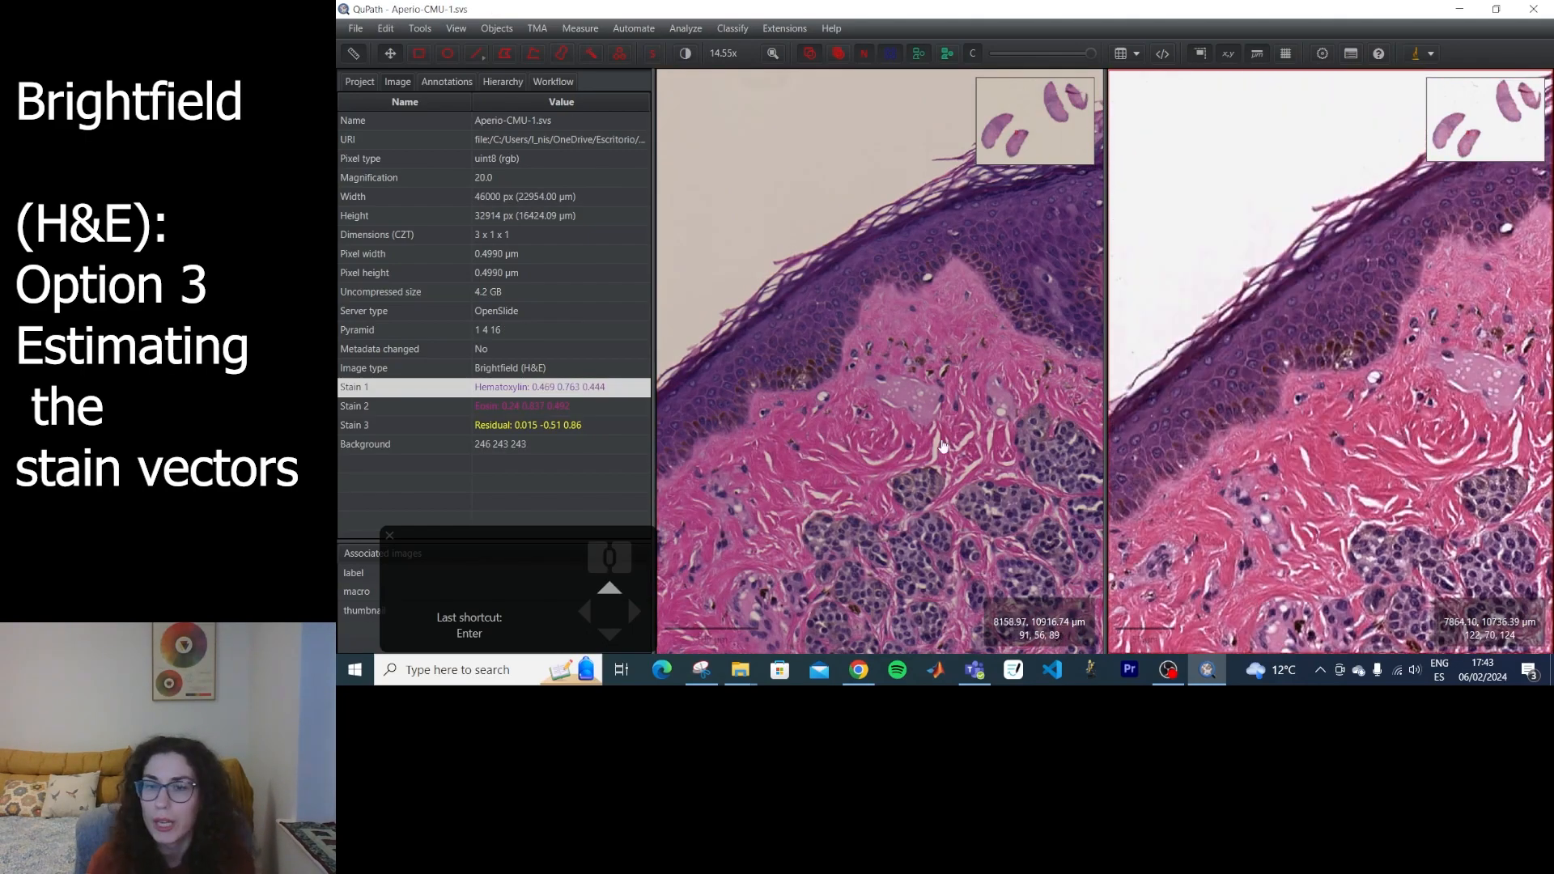
Draw a rectangle annotation on the Hamamatsu slide spanning blank background, purple epidermis and pink dermis, and extend it down to the nuclei clusters.
left_click(418, 54)
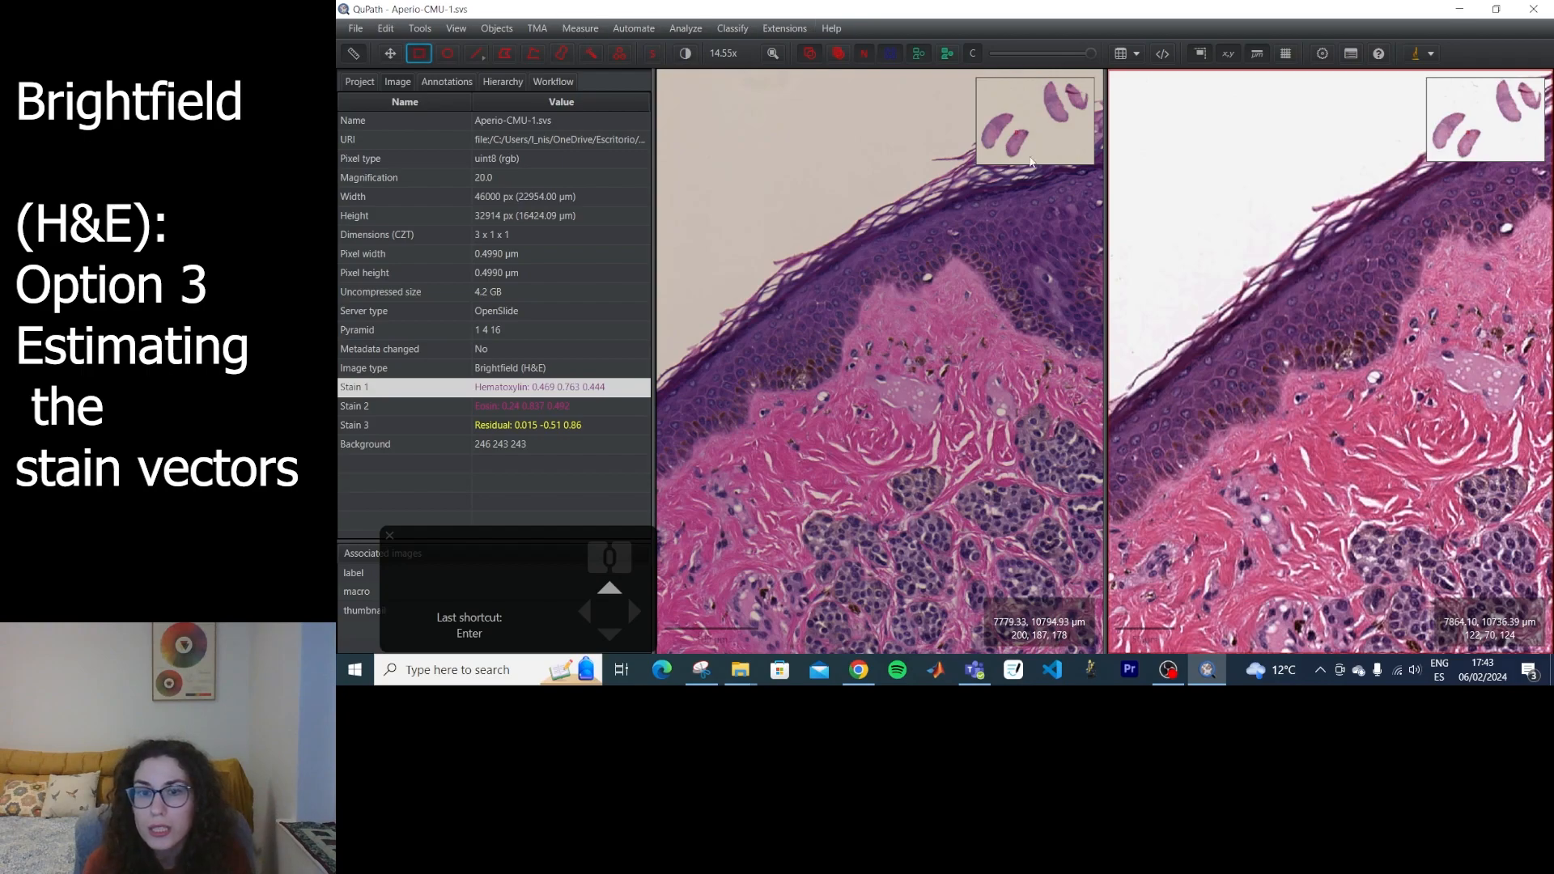
left_click_drag(725, 187, 967, 427)
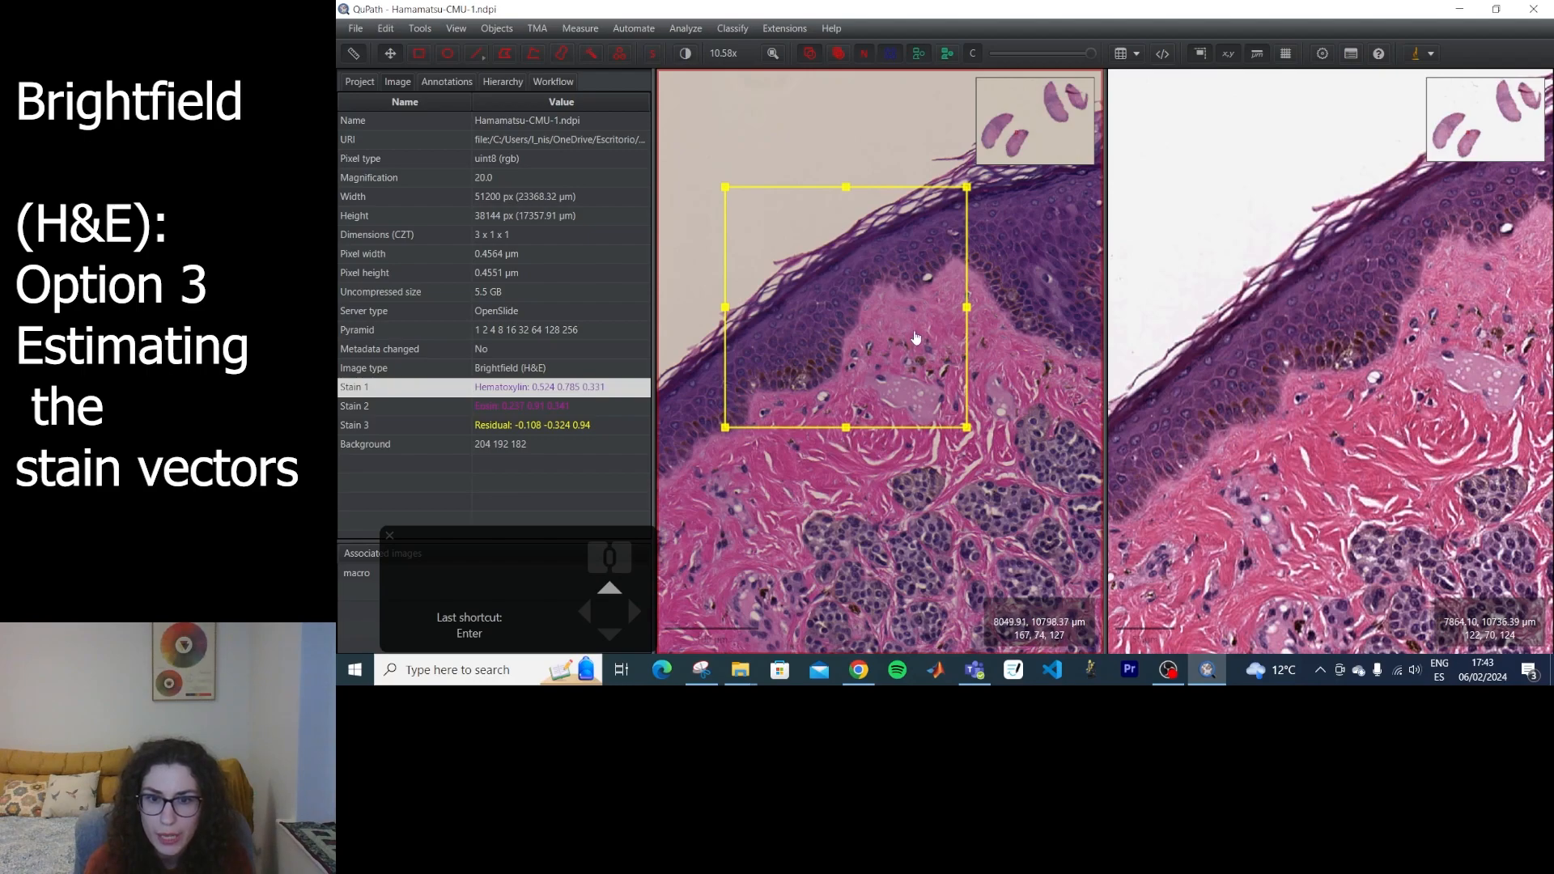
mouse_move(967, 426)
left_mouse_down()
mouse_move(1047, 476)
mouse_move(1045, 540)
mouse_move(952, 555)
left_mouse_up()
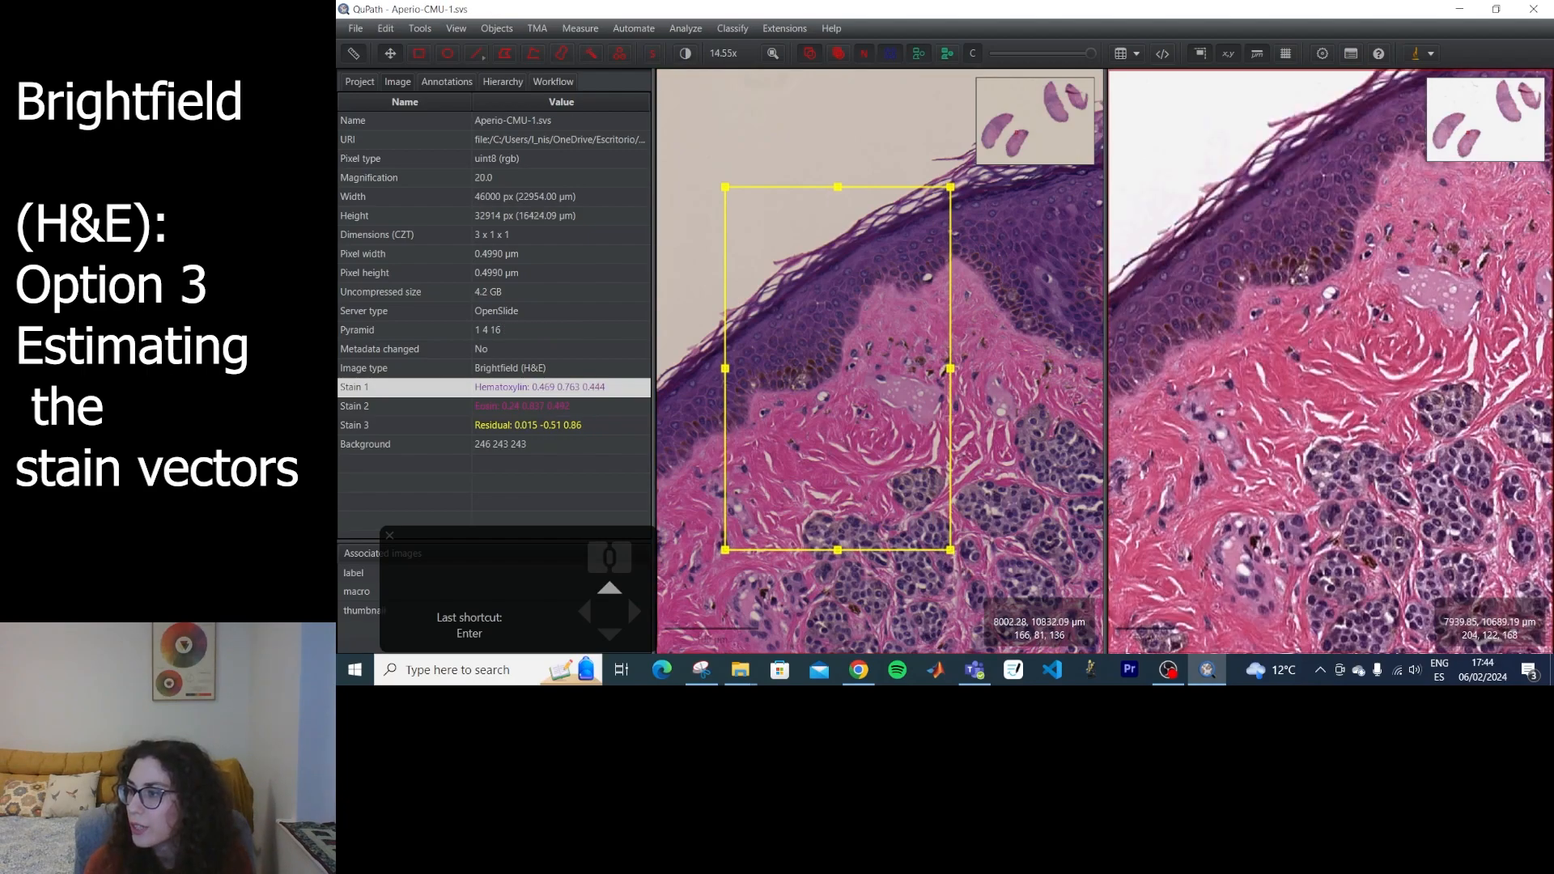
Run Estimate stain vectors on the Aperio slide and answer whether to use modal RGB values 245, 245, 244 as background.
left_click(687, 31)
left_click(692, 51)
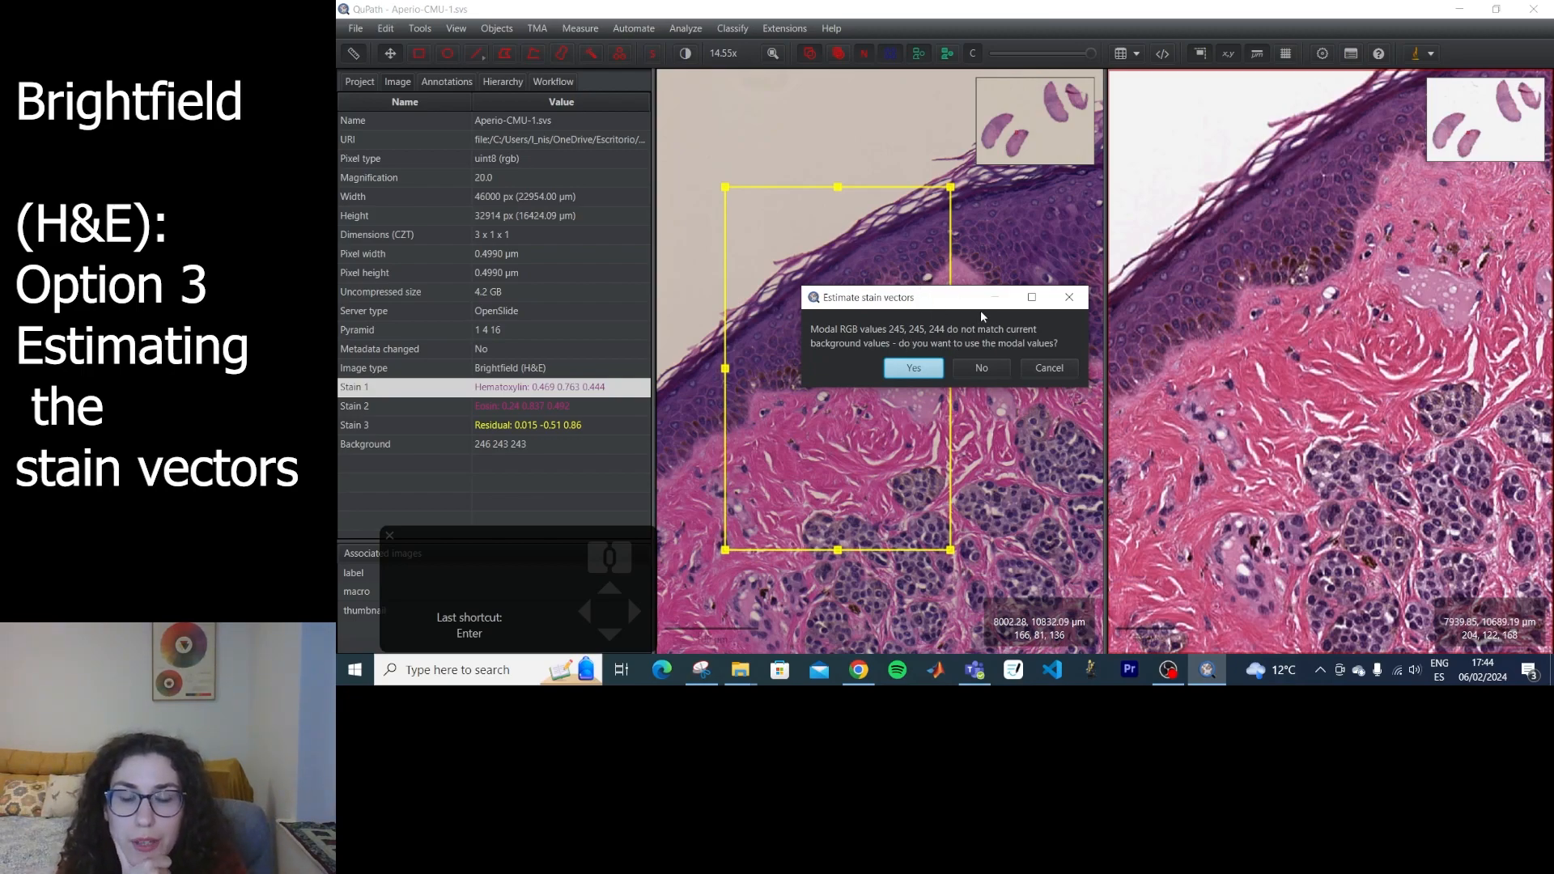
key("Return")
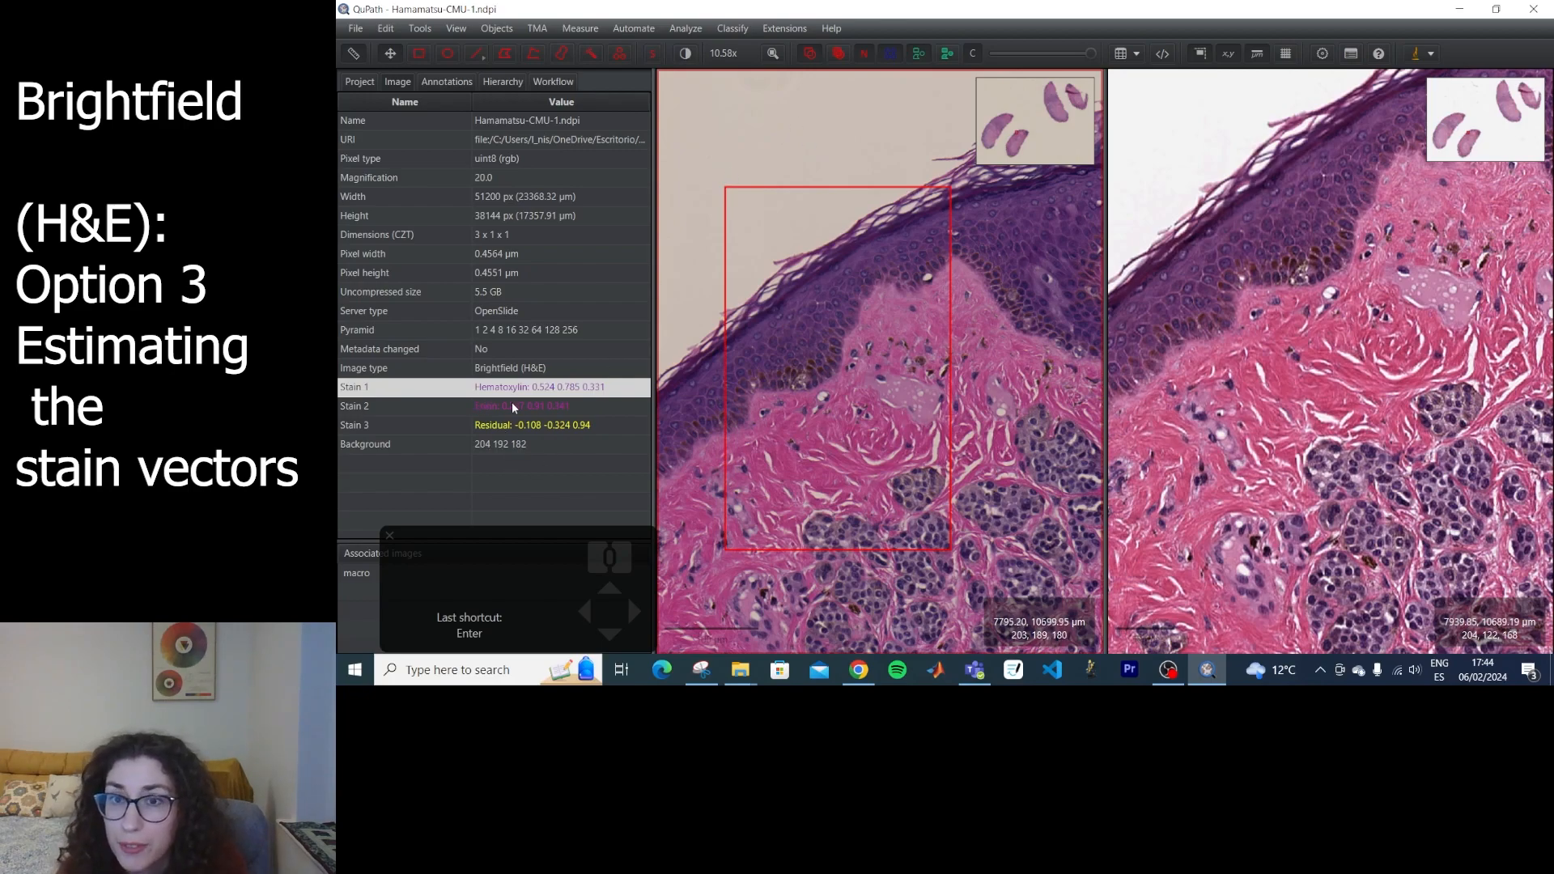
Magnify the blank background of the Hamamatsu slide to check its pixel RGB values against the stored background.
scroll(915, 390, "up", 10)
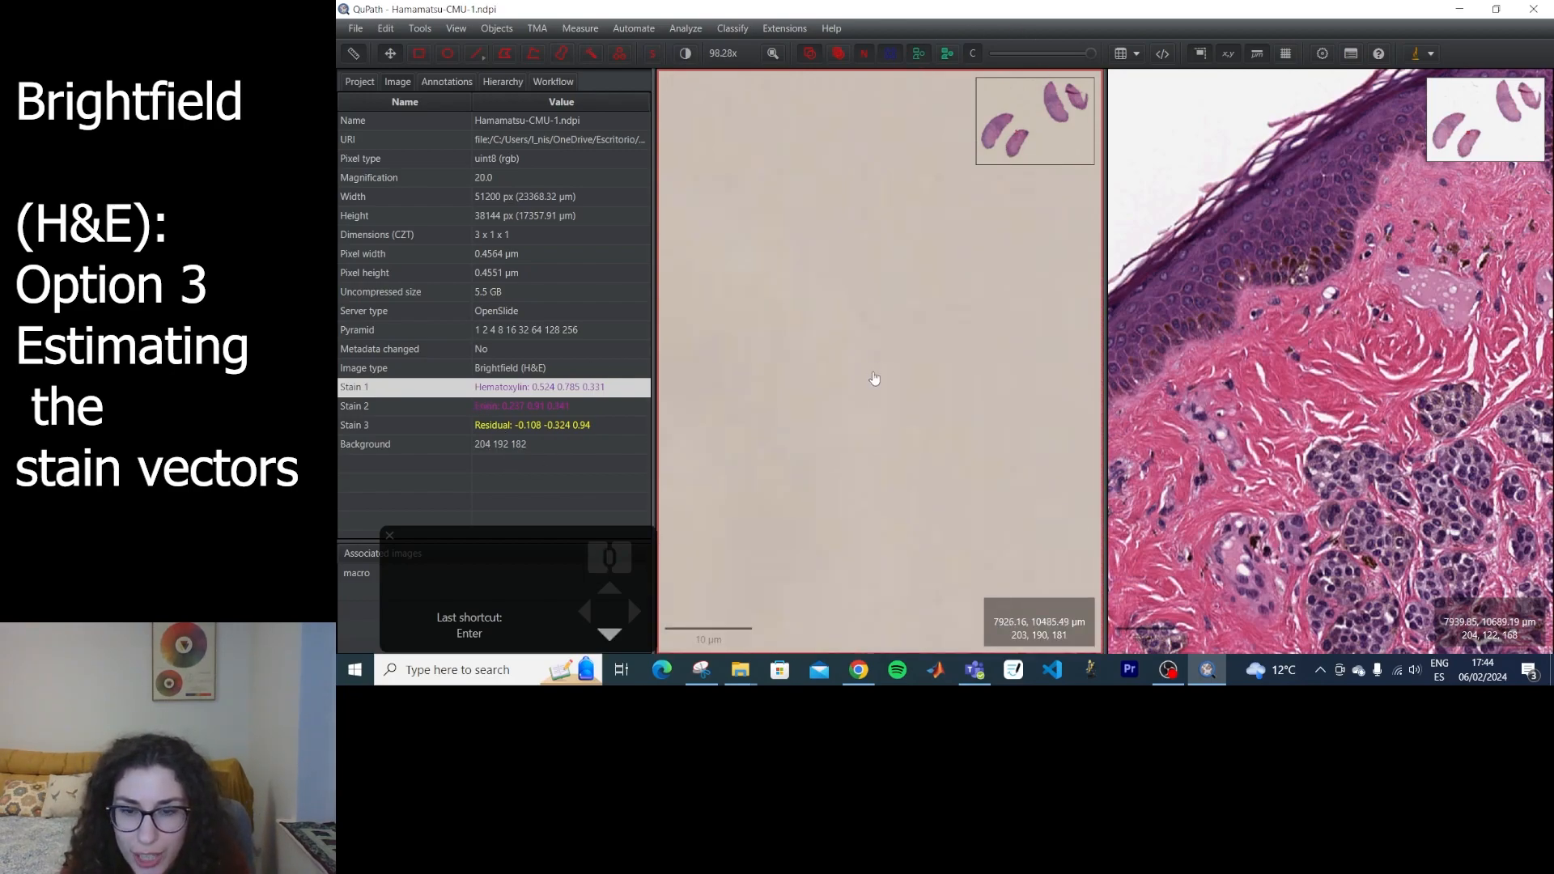
scroll(854, 364, "down", 10)
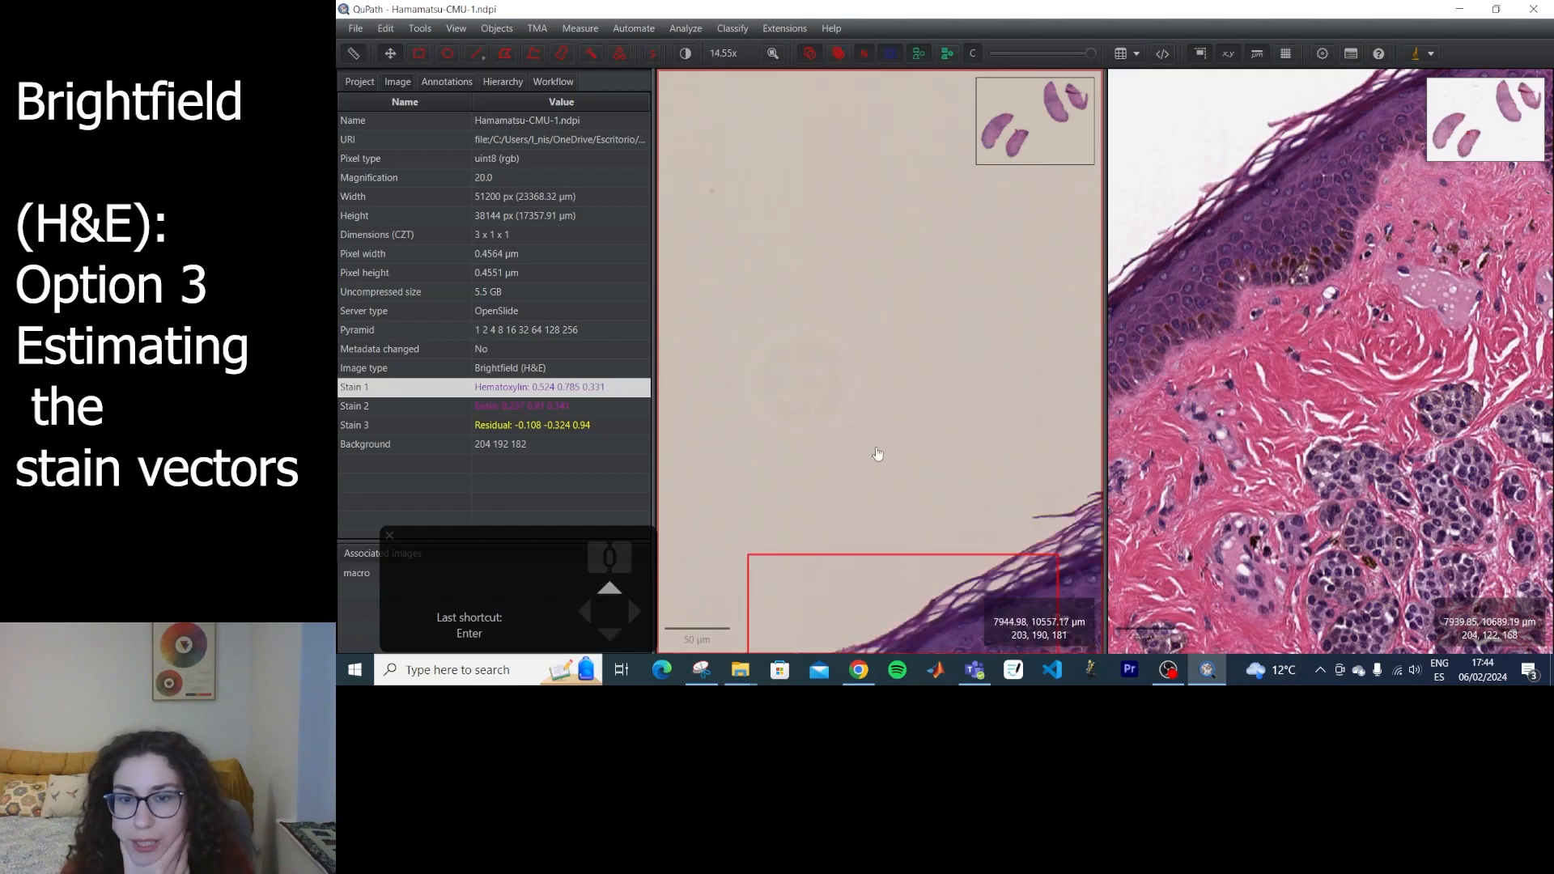
Estimate stain vectors from the Hamamatsu slide's rectangle, accepting modal RGB 204, 194, 182 as background and auto-detecting the vectors.
left_click(685, 28)
left_click(690, 52)
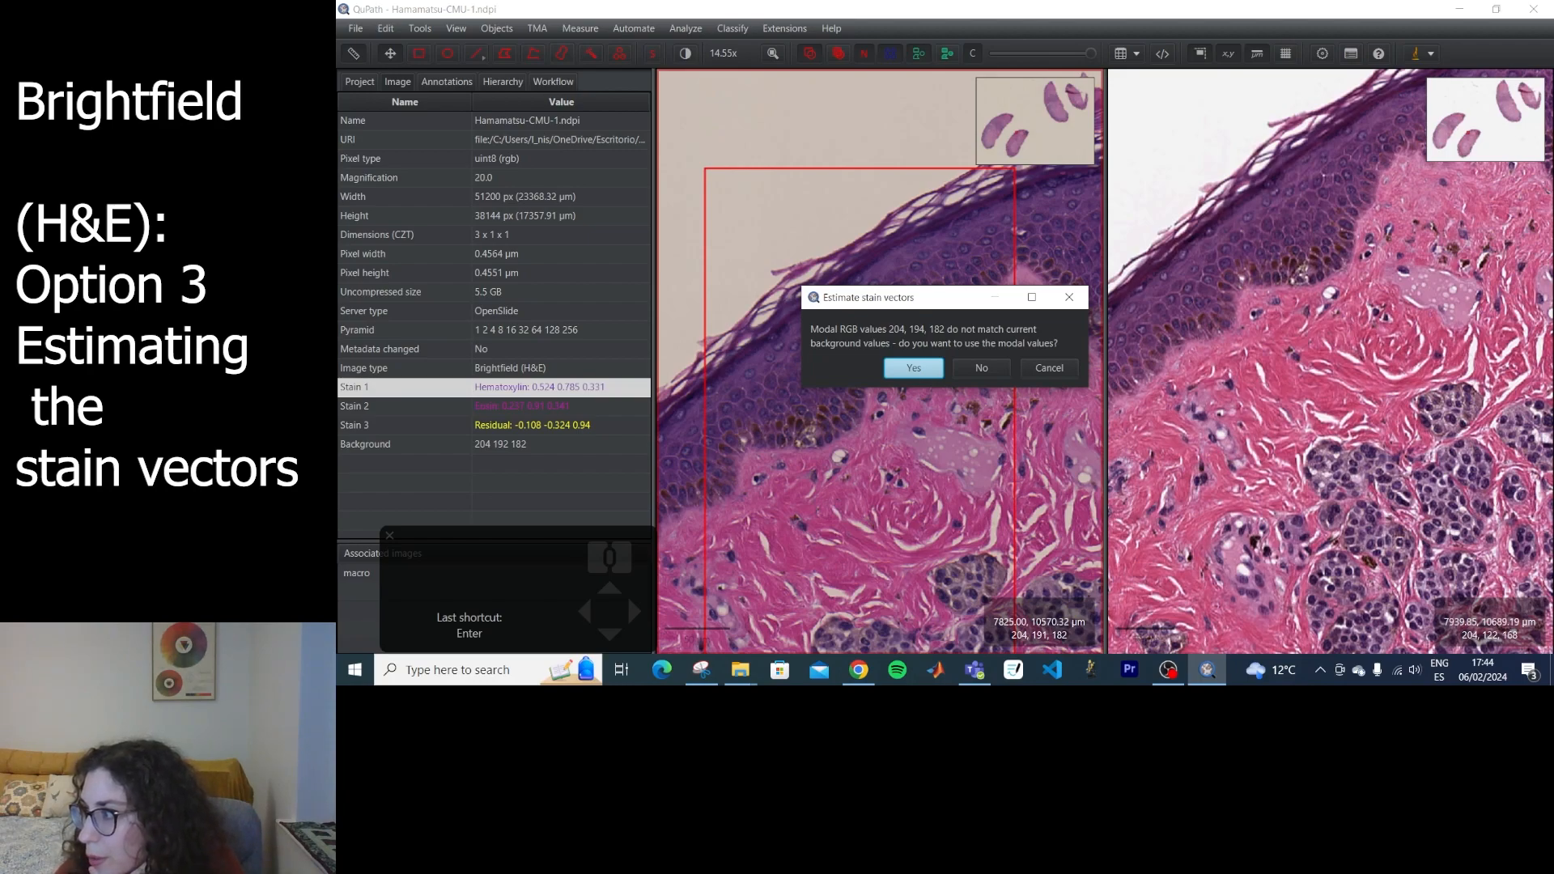
left_click(913, 368)
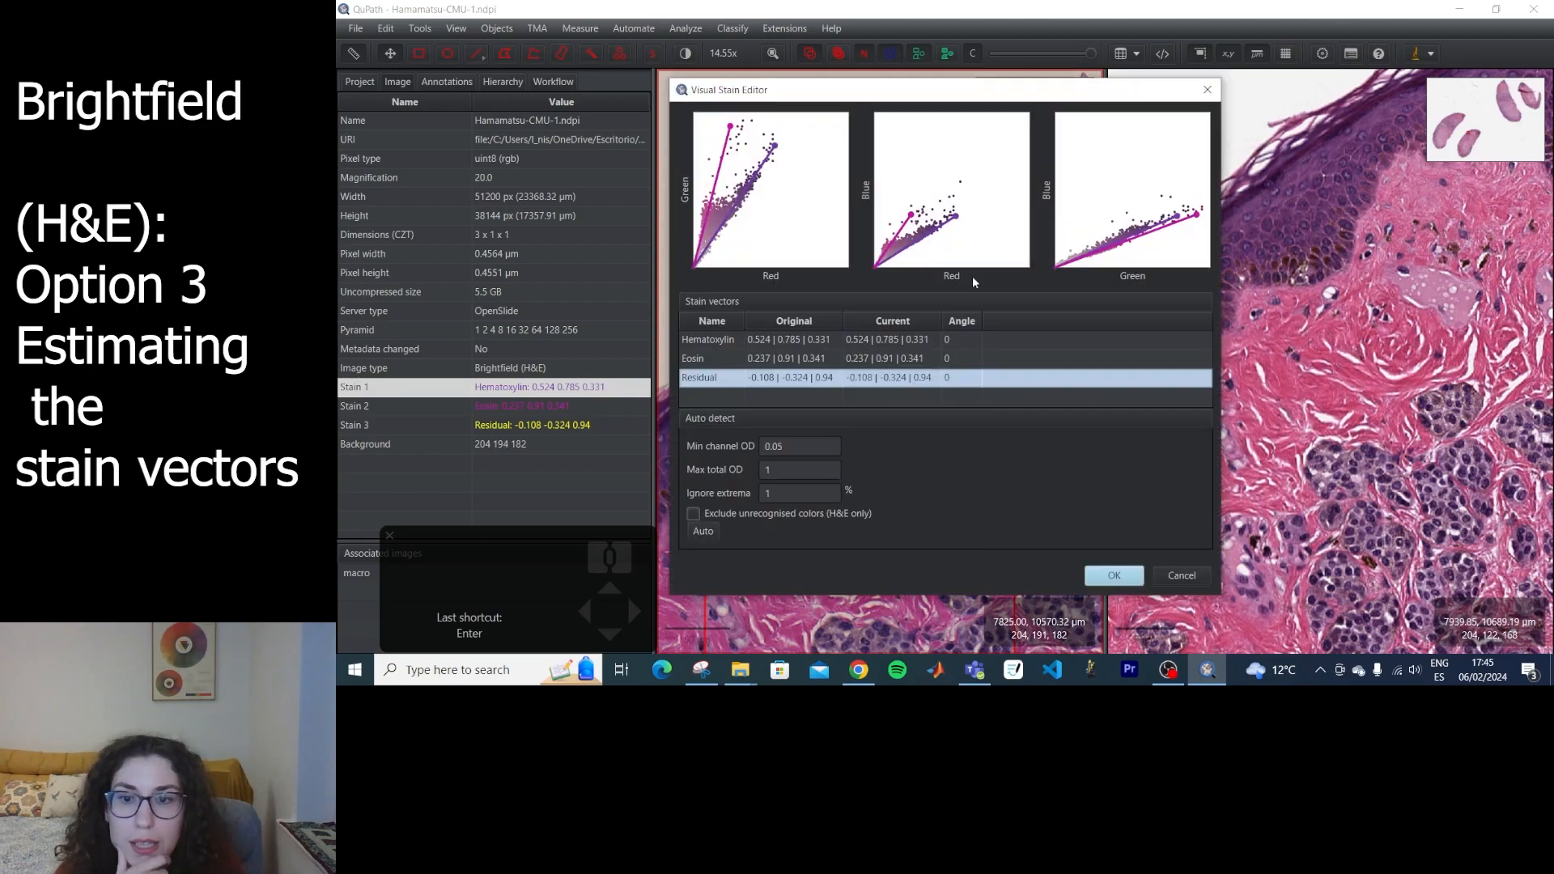
left_click_drag(730, 127, 740, 131)
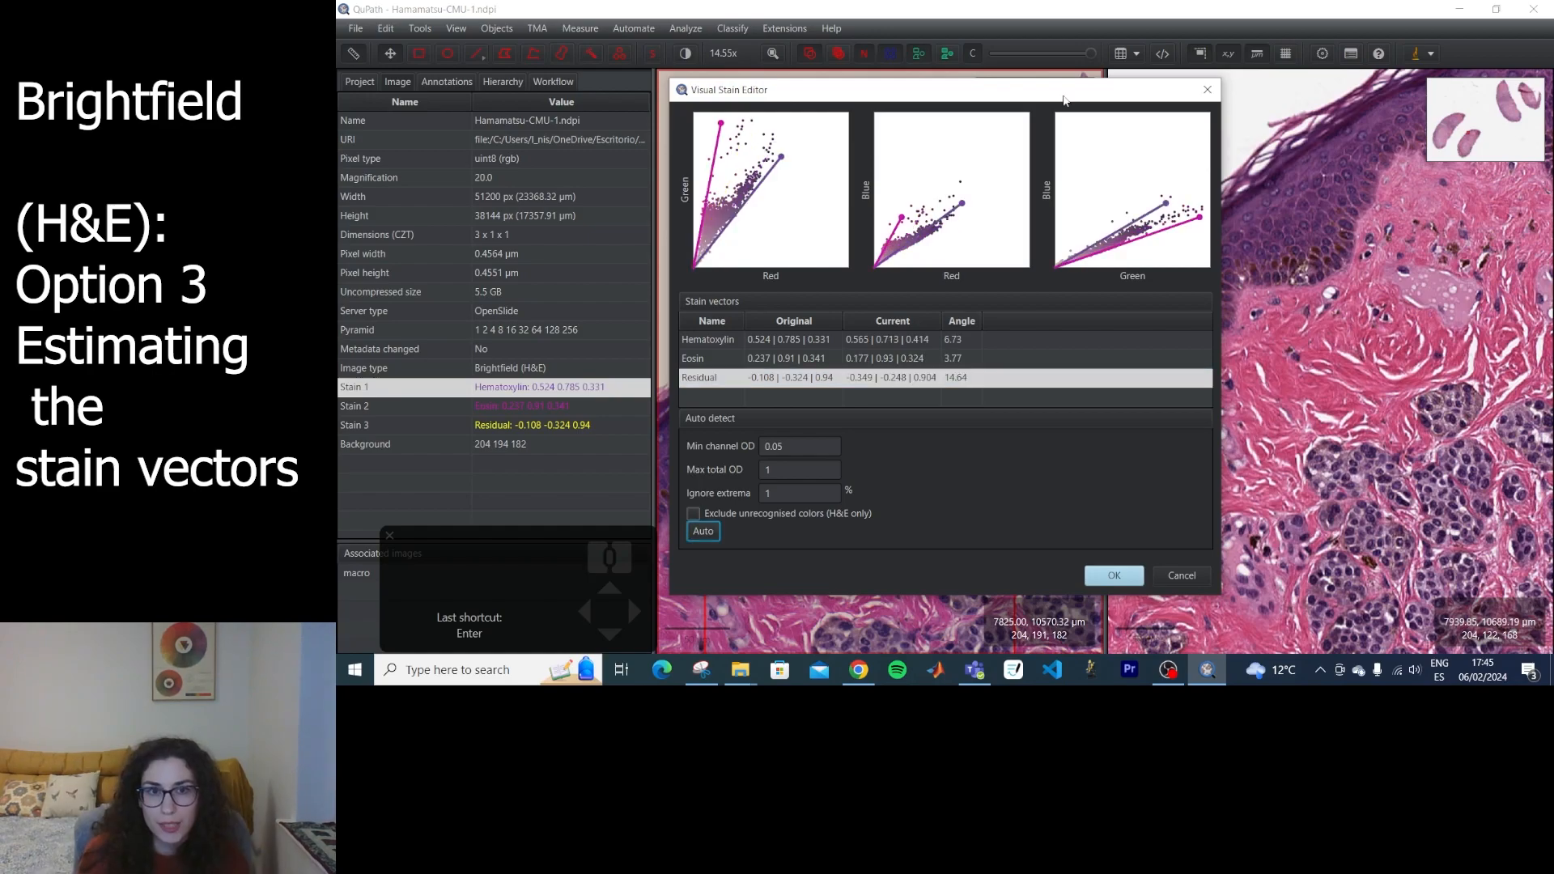
Capture the Visual Stain Editor's three scatter plots with the Snipping Tool, and close the estimation, cancelling at the stain vector name.
left_click_drag(1063, 100, 821, 93)
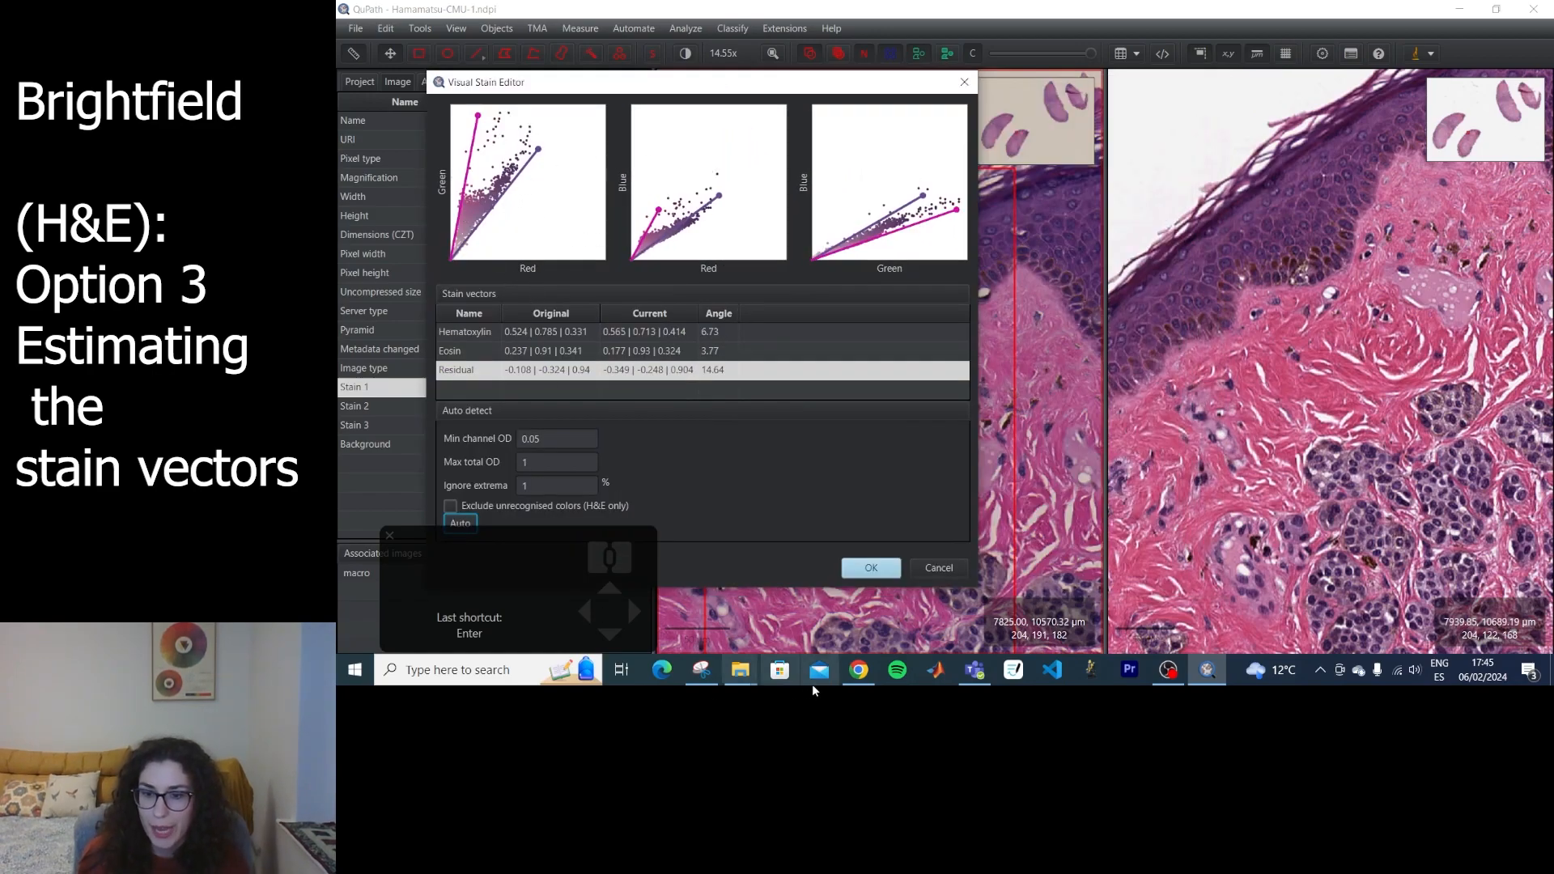
mouse_move(701, 684)
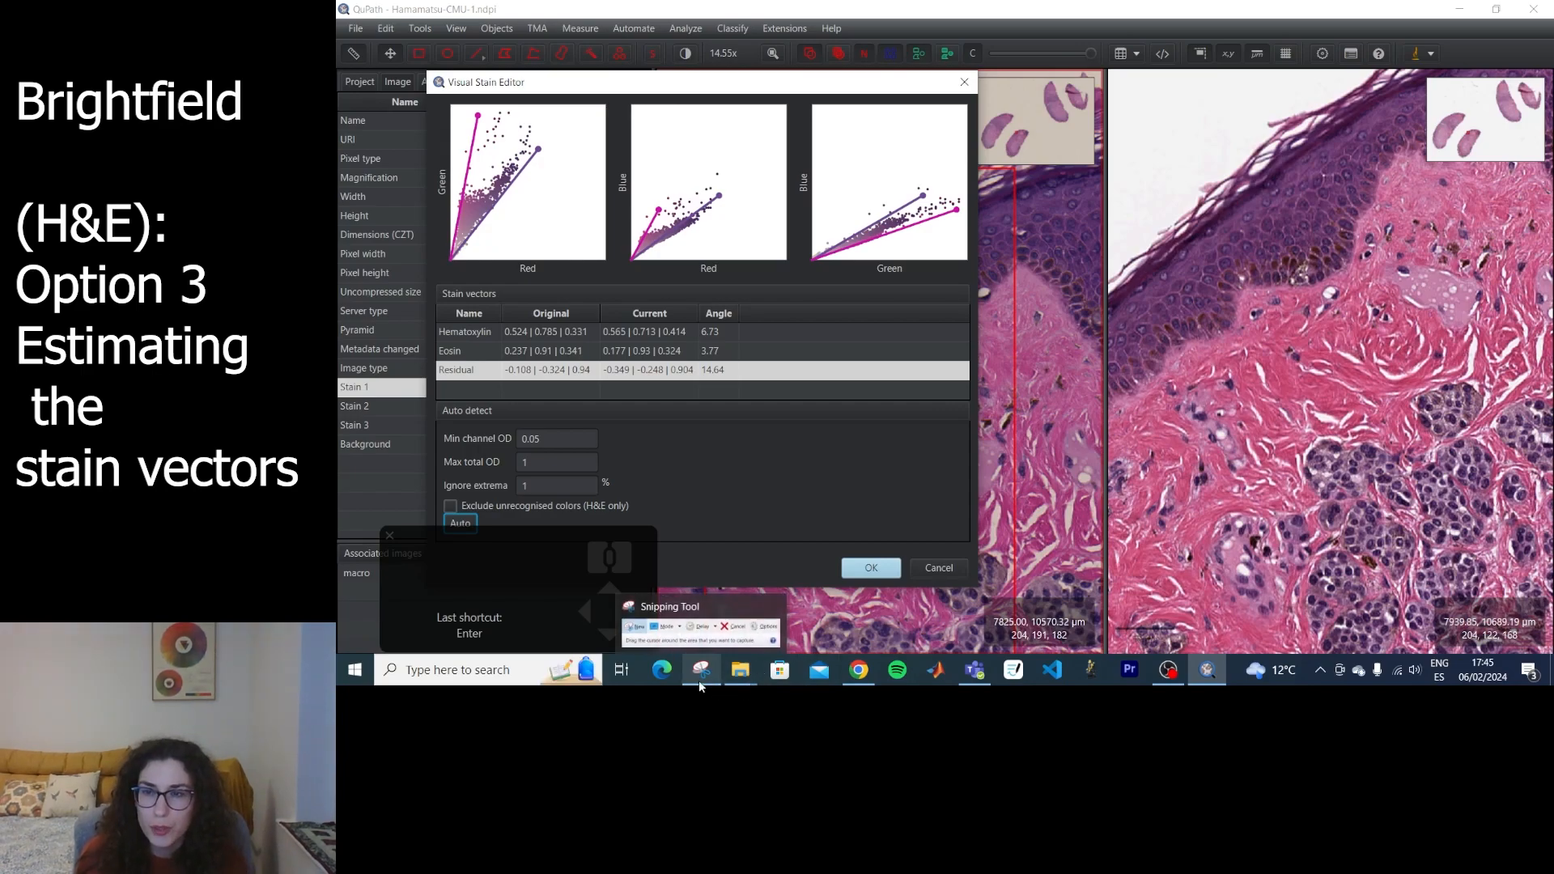
left_click(701, 685)
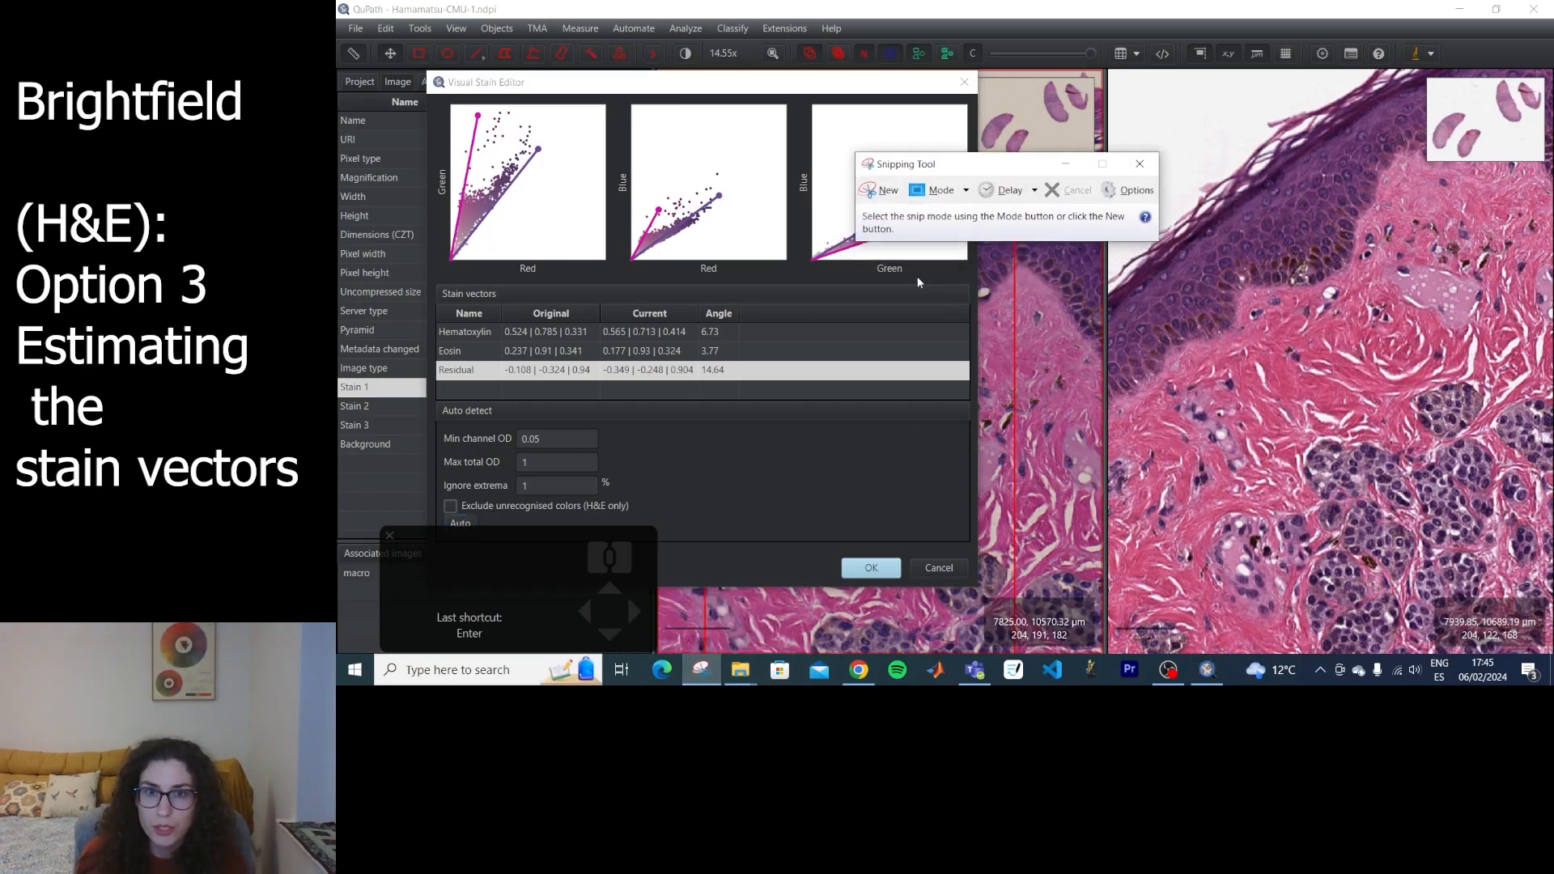
left_click(880, 191)
left_click_drag(430, 93, 975, 283)
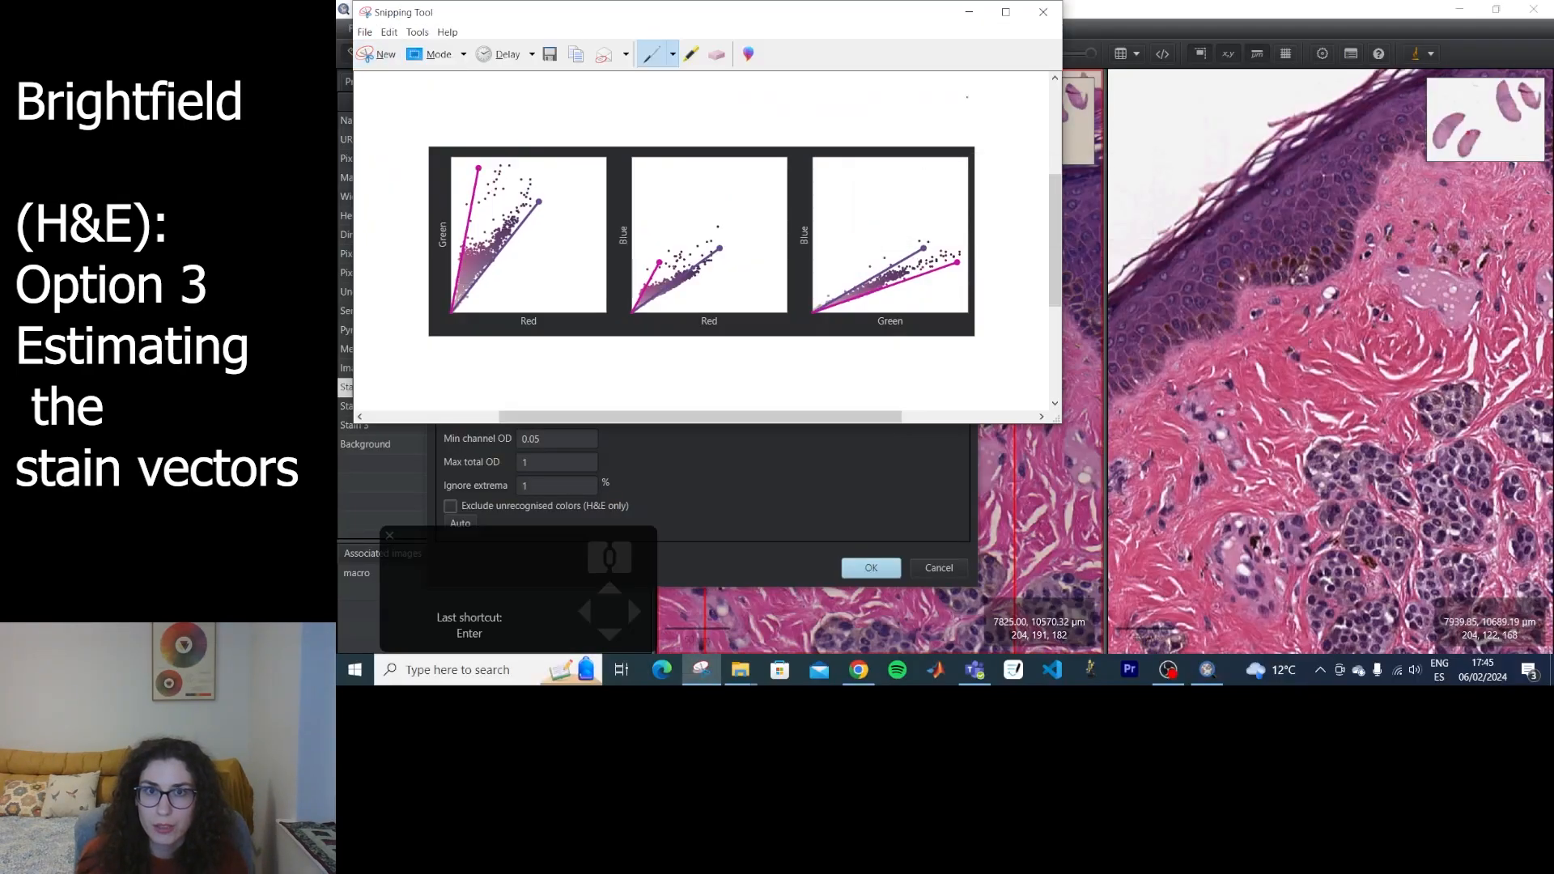
left_click(969, 12)
left_click(870, 567)
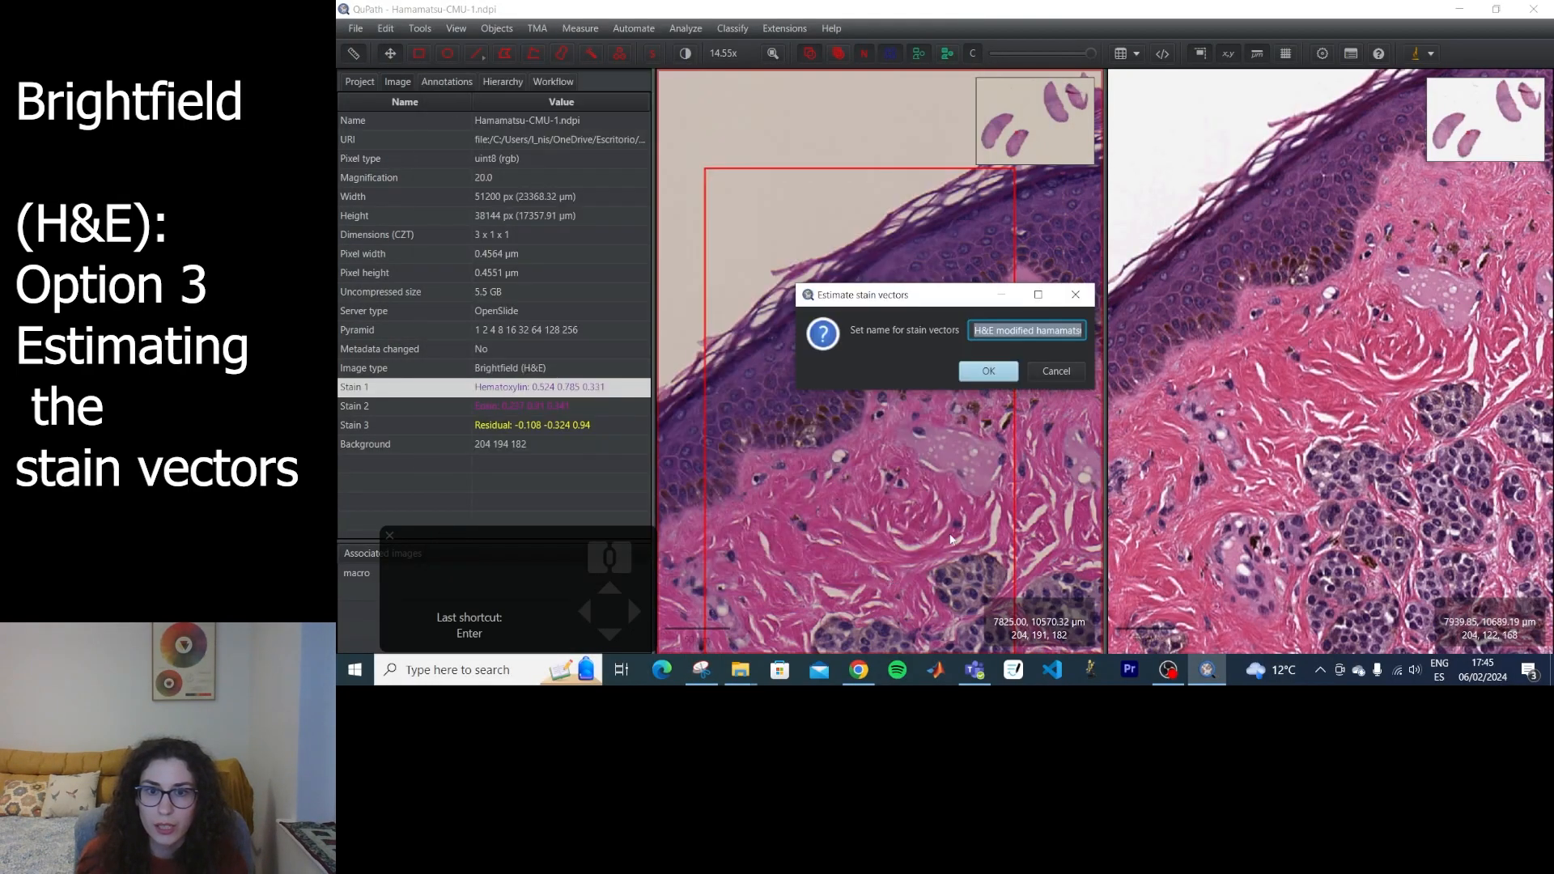
left_click(1069, 372)
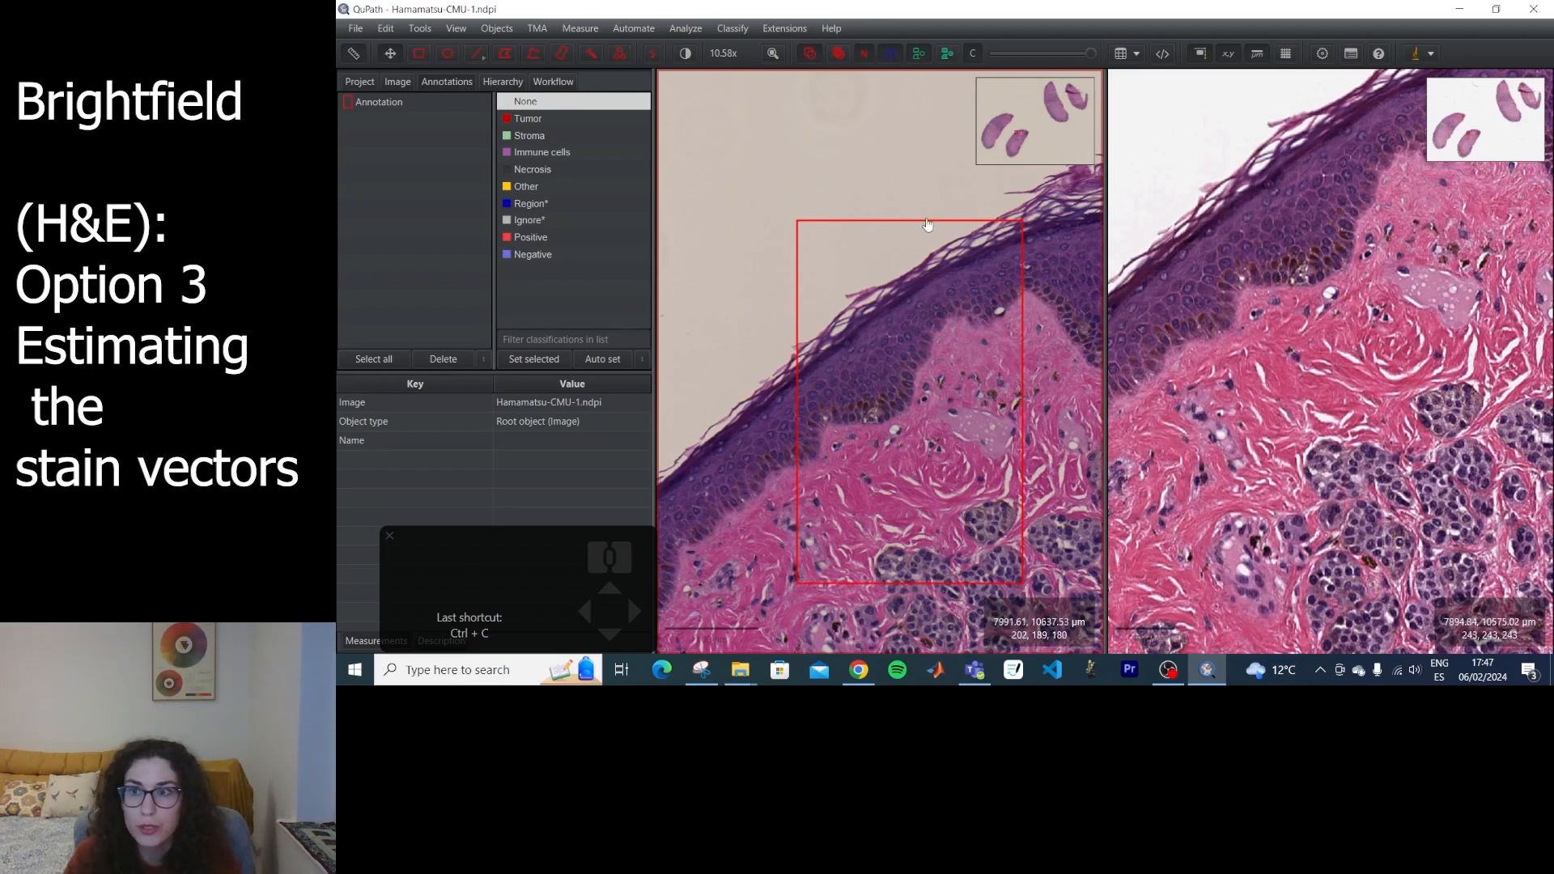
Copy the rectangle annotation from the Hamamatsu slide, paste it into the Aperio slide and centre the view on it.
left_click(386, 30)
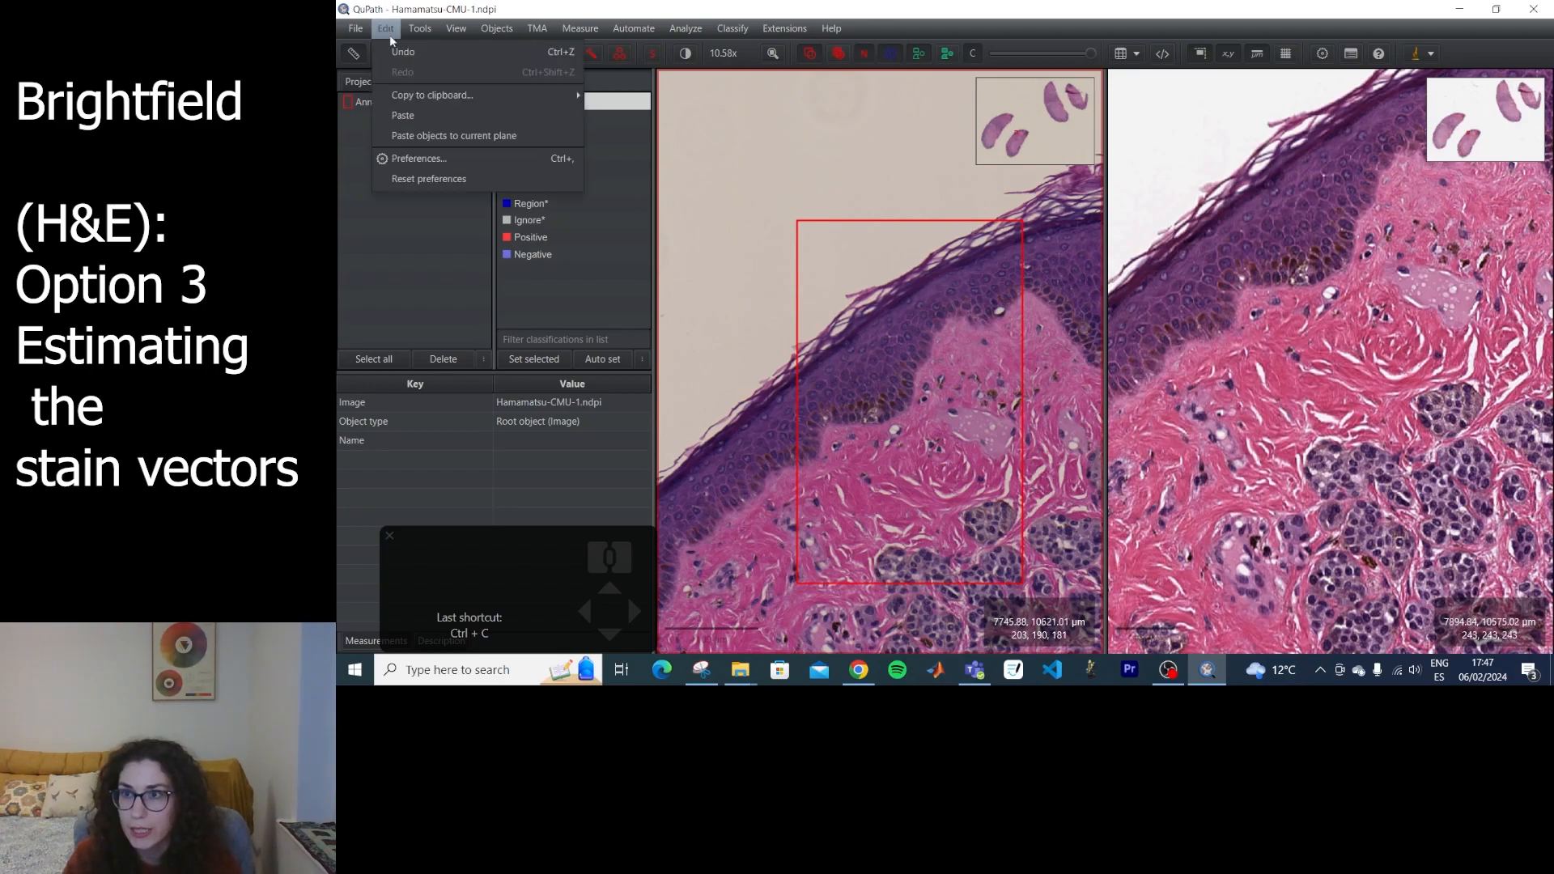
mouse_move(407, 98)
left_click(639, 99)
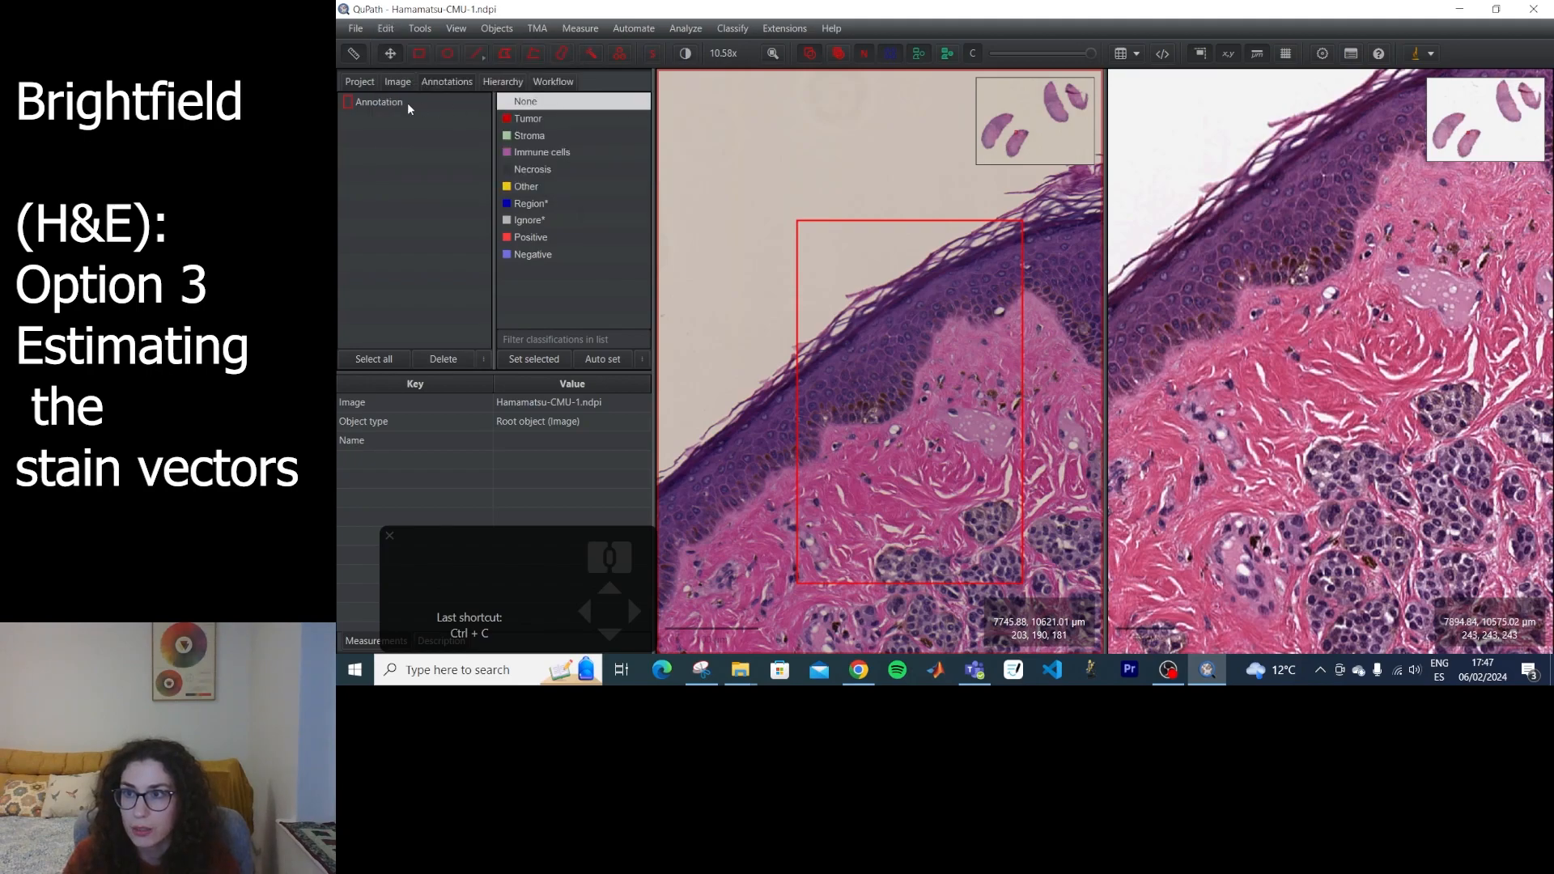
left_click(380, 102)
left_click(386, 30)
mouse_move(407, 101)
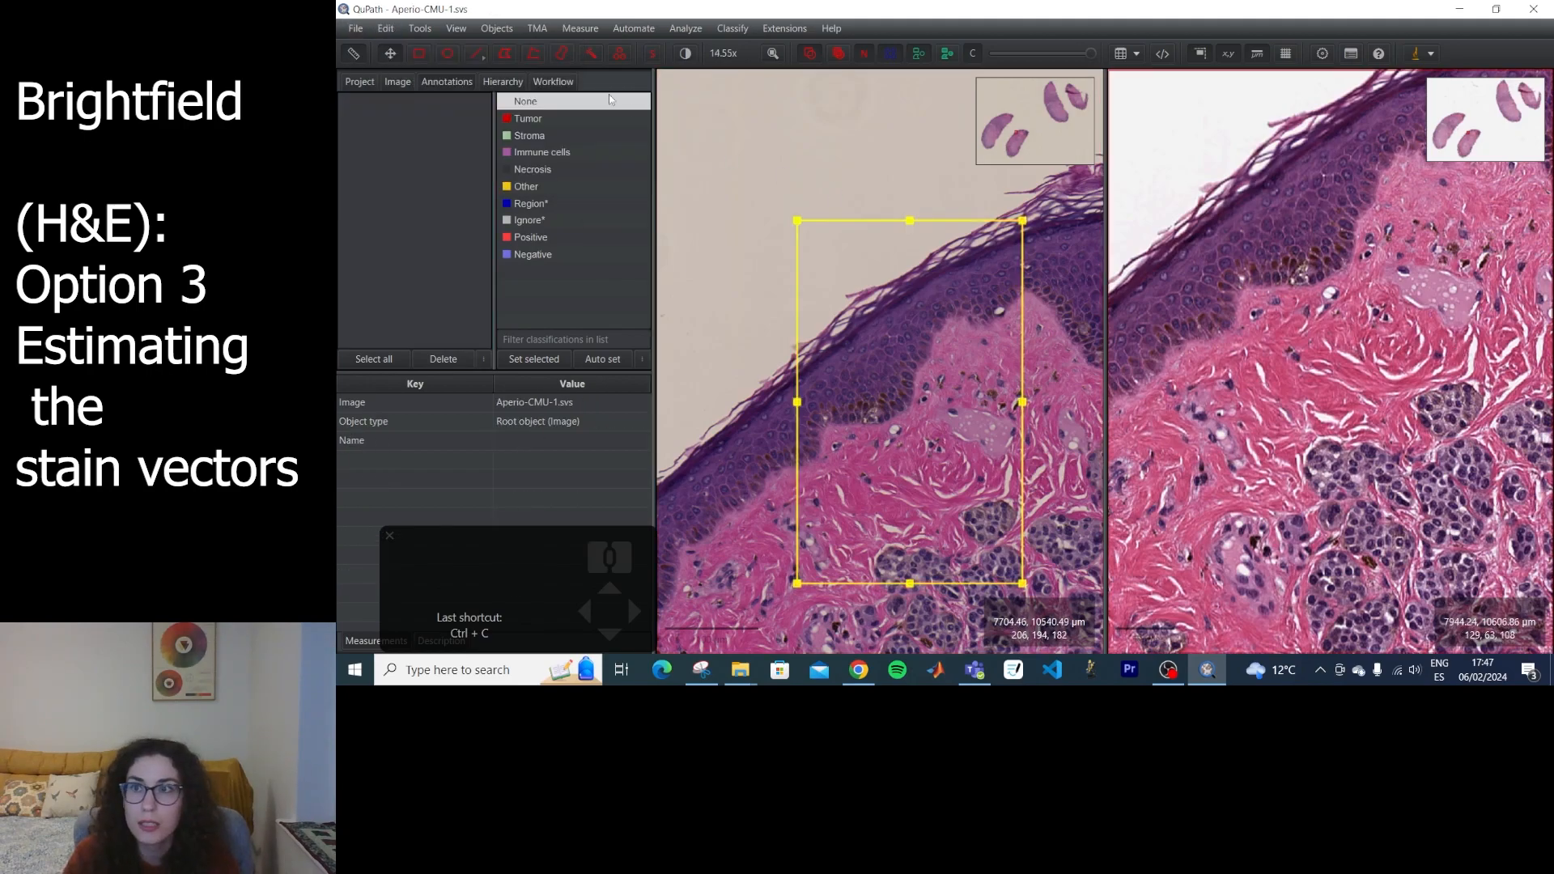
left_click(386, 31)
left_click(415, 116)
double_click(388, 102)
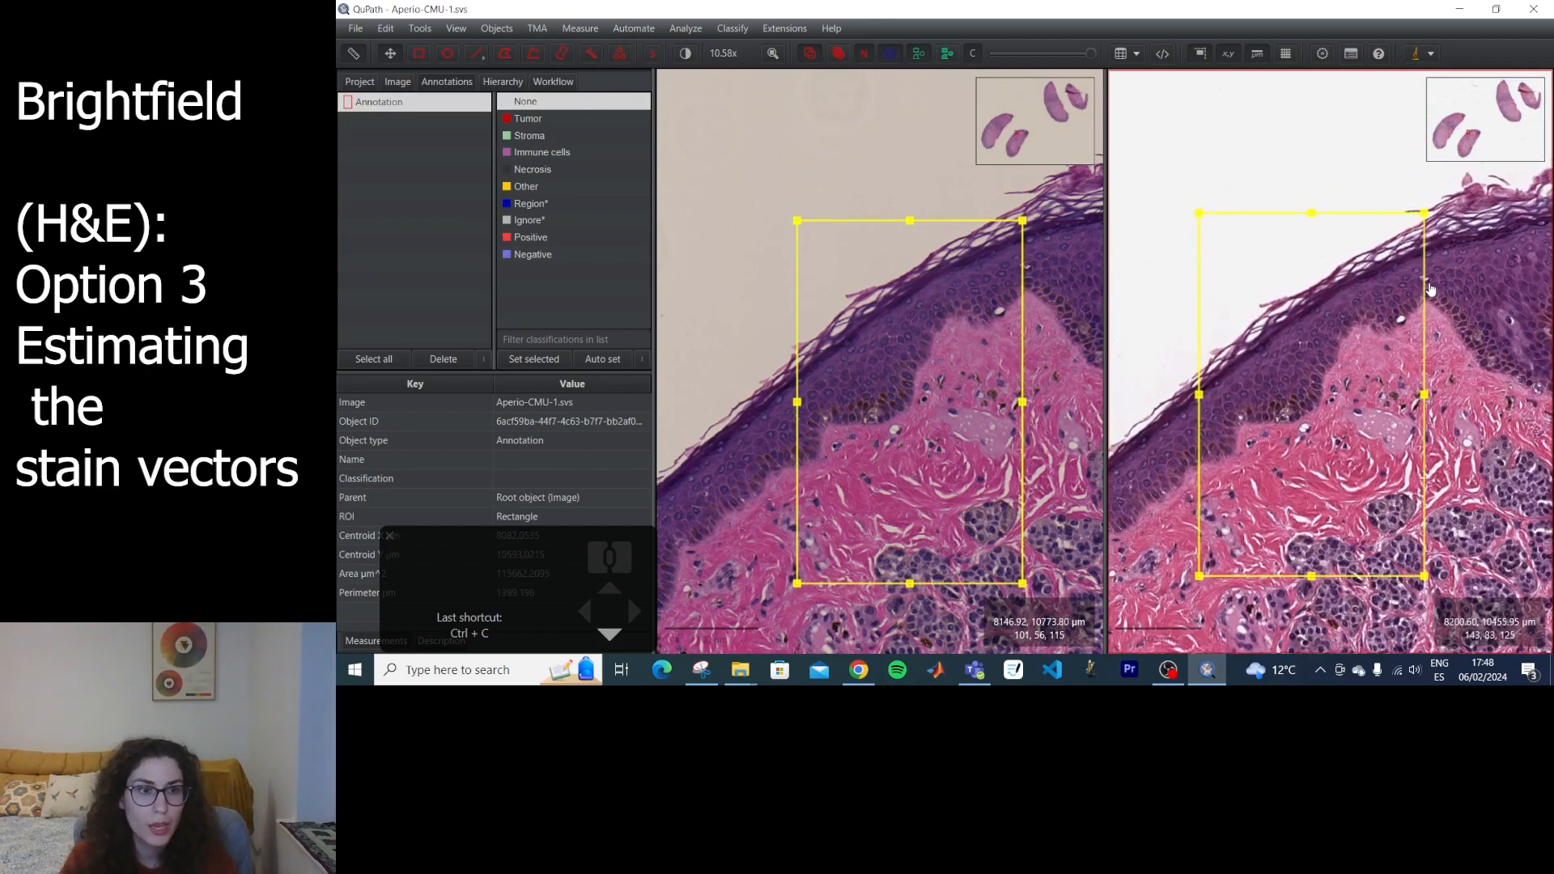
Run Estimate stain vectors on the Aperio slide's rectangle, accepting modal RGB 243, 243, 243 as background.
left_click(672, 29)
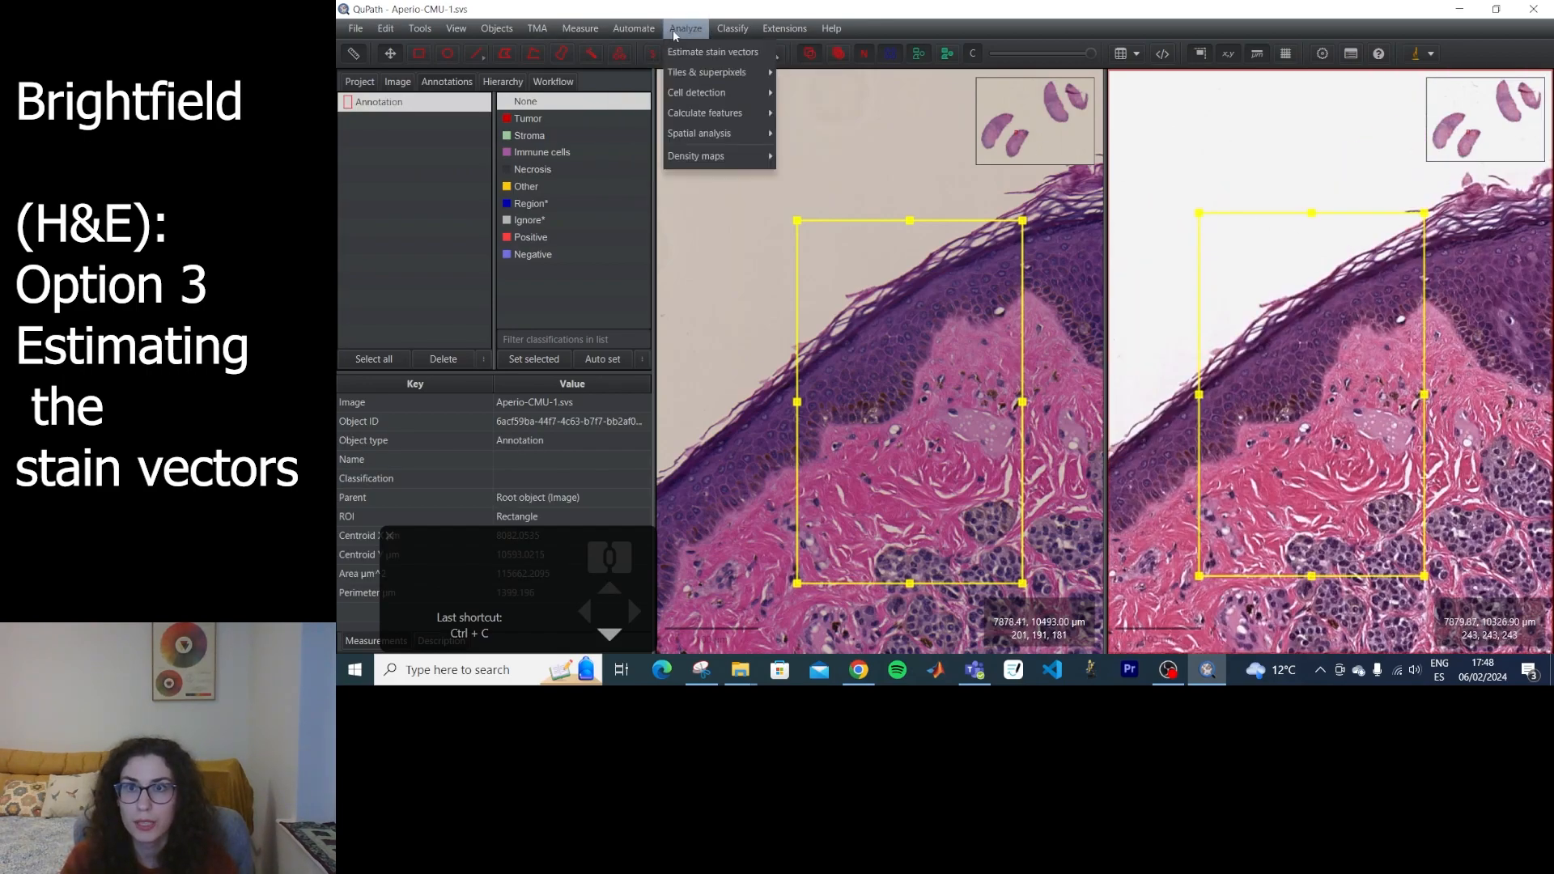
left_click(716, 53)
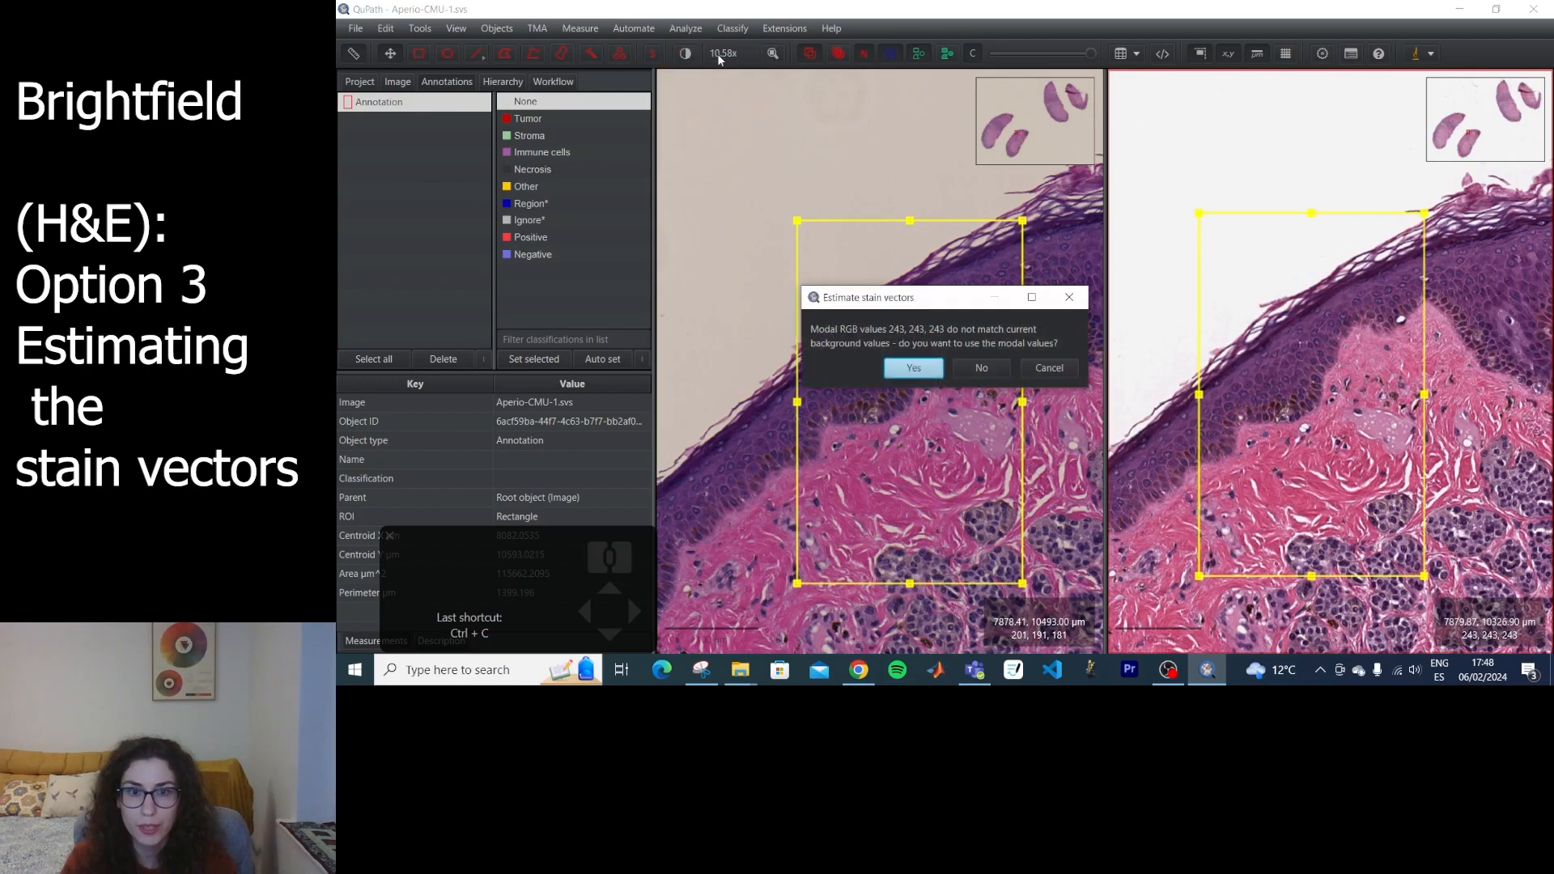
left_click(914, 369)
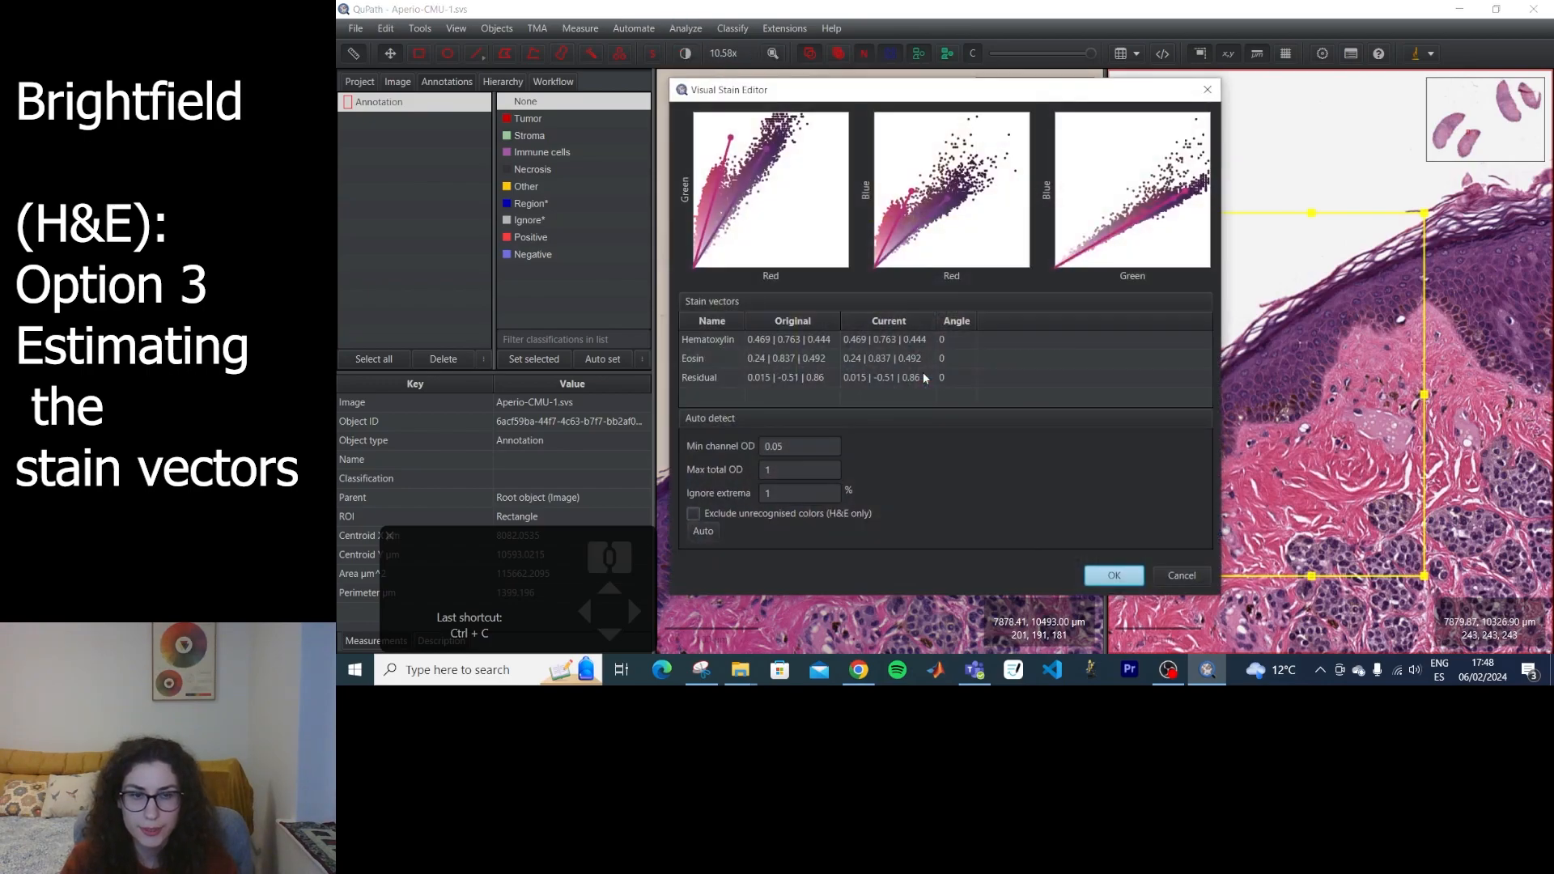
Compare the Aperio scatter plots with the captured Hamamatsu ones, and close the Visual Stain Editor without applying changes.
left_click(701, 670)
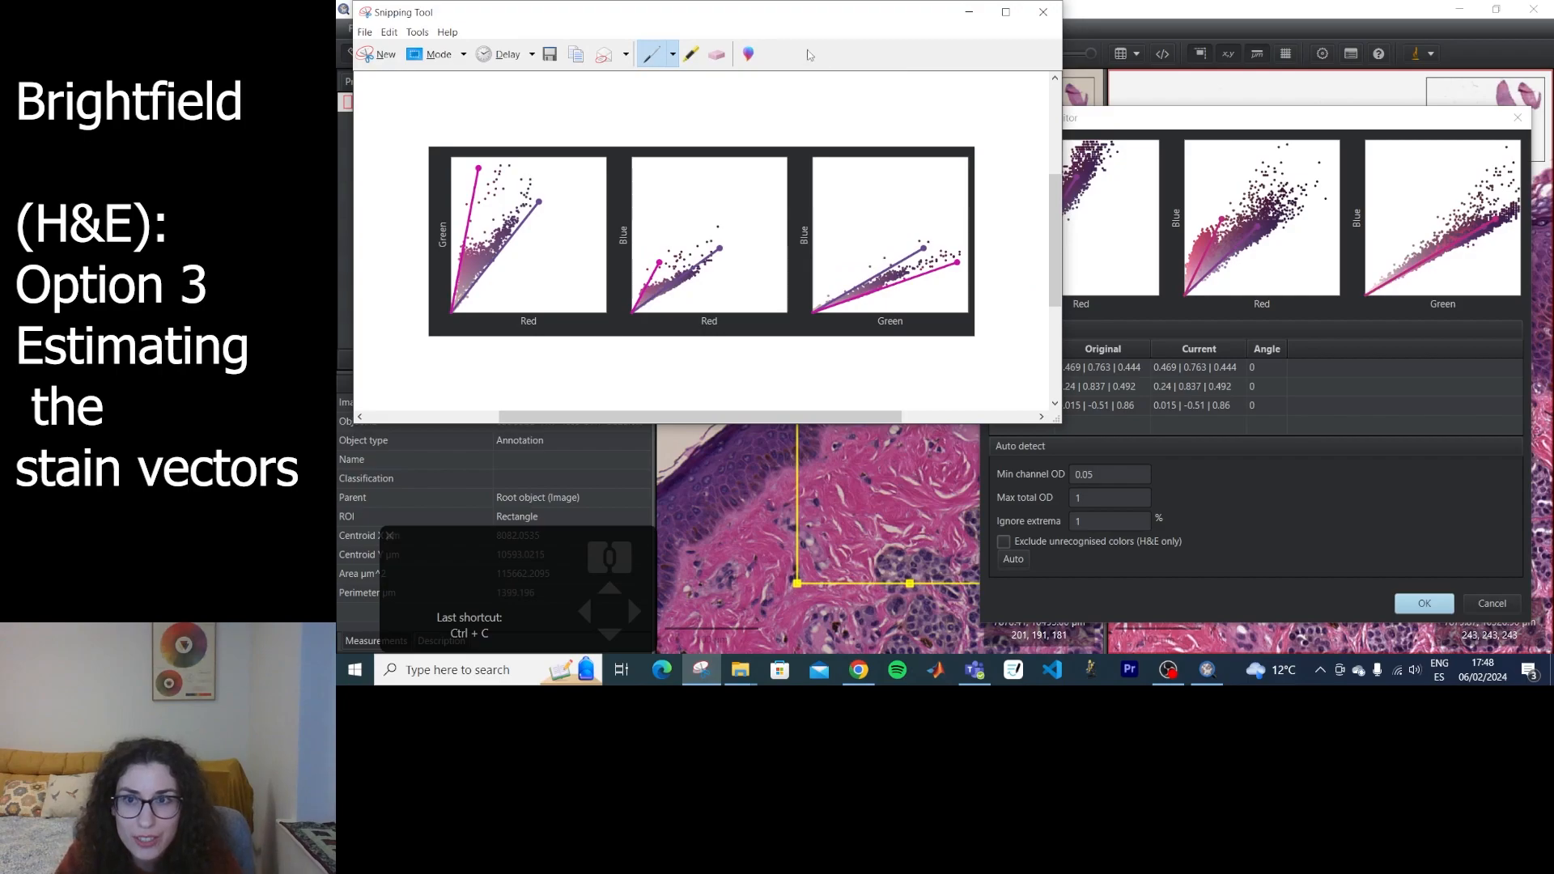
left_click_drag(777, 31, 760, 47)
left_click(1046, 399)
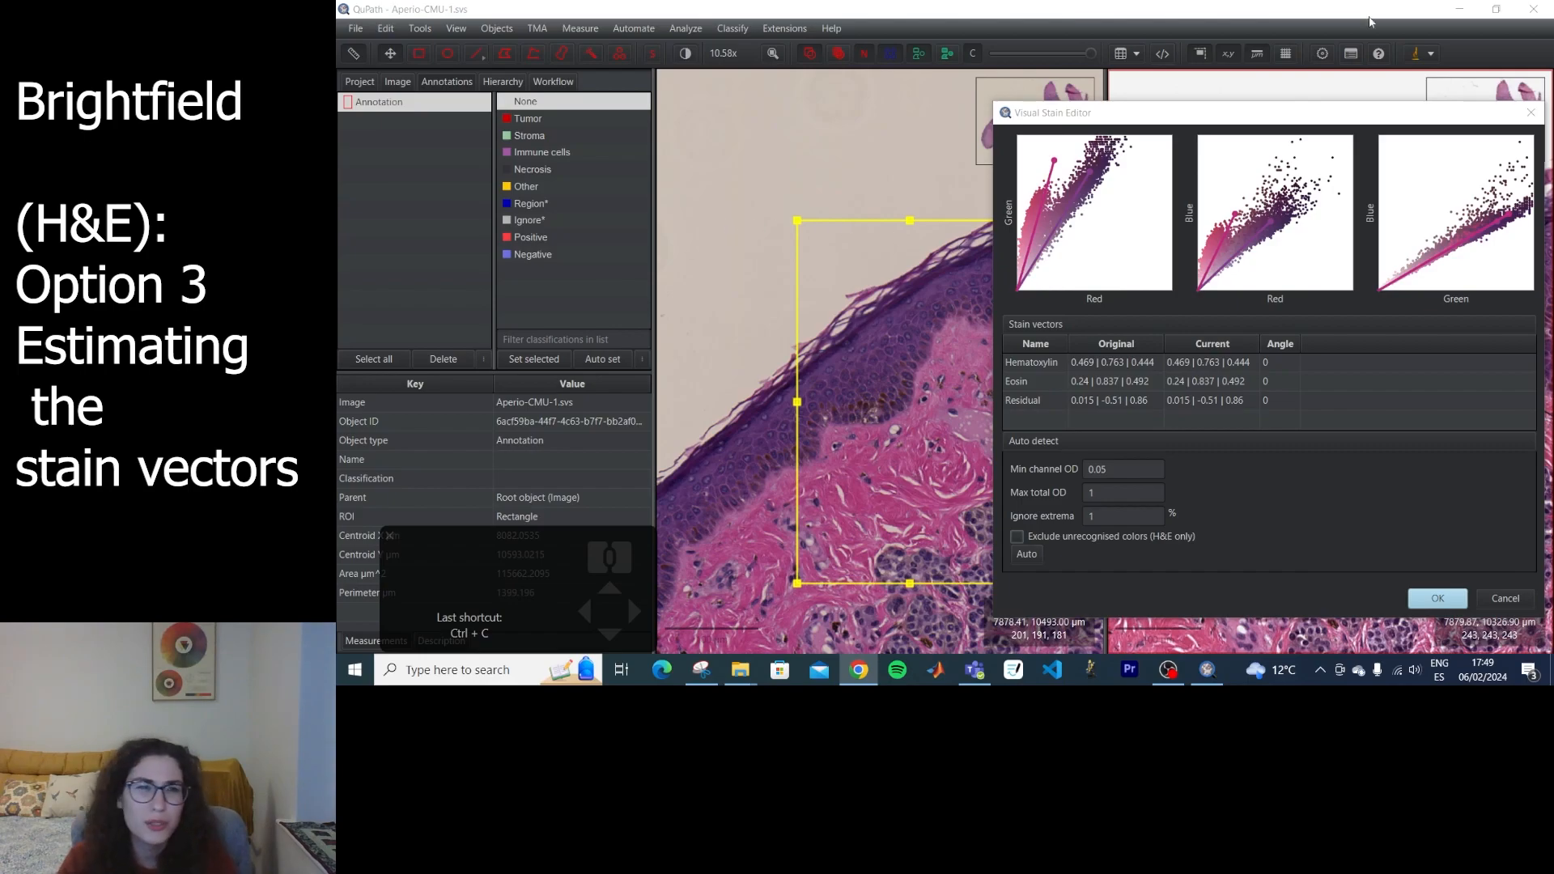
left_click(1531, 113)
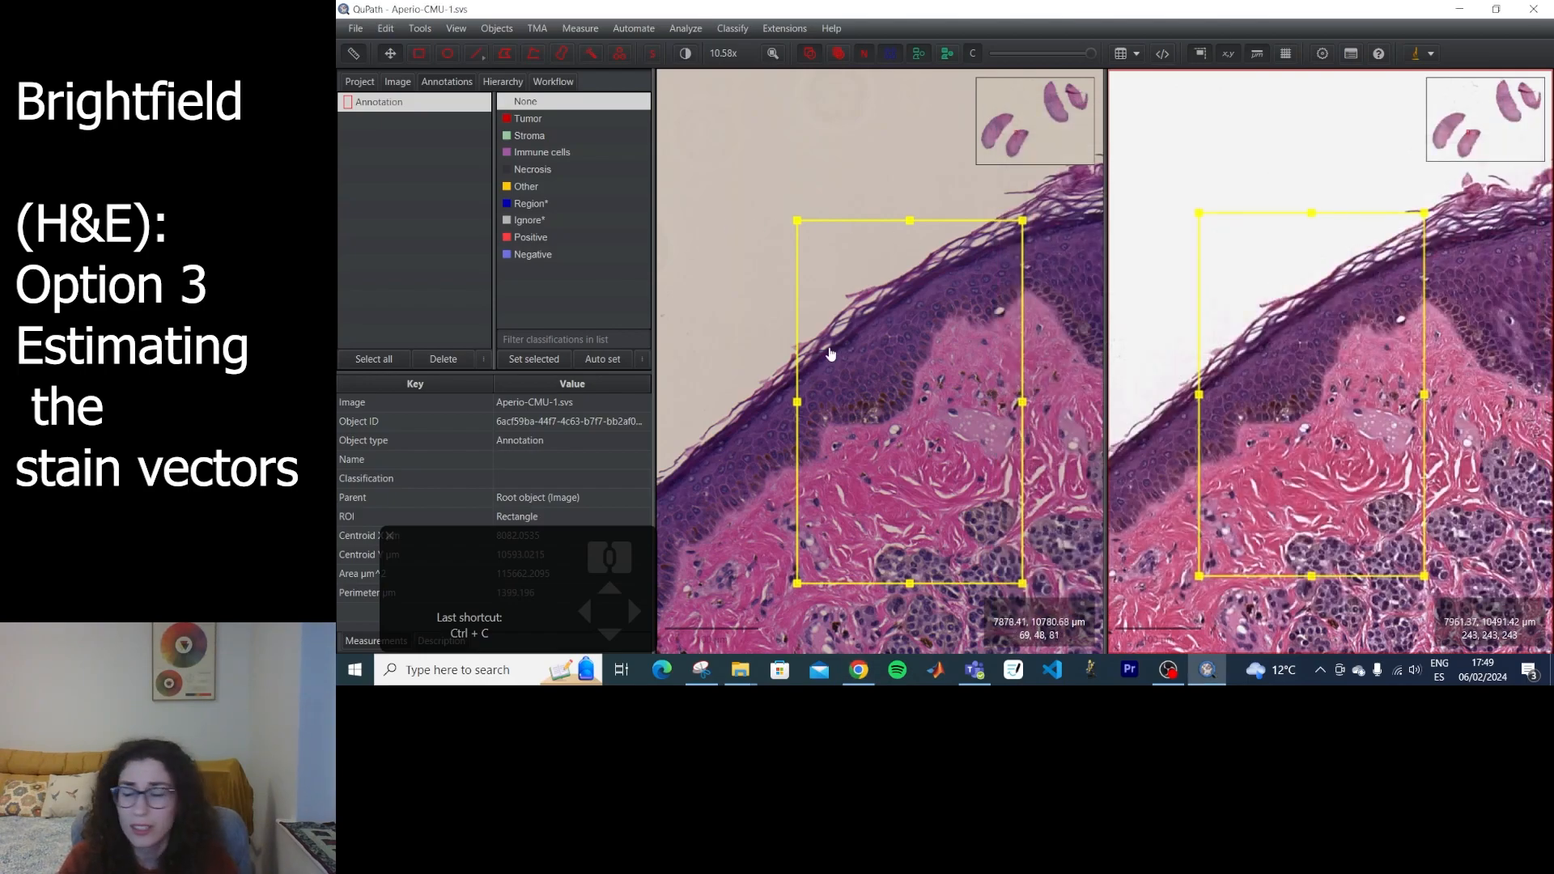
Reposition the pasted rectangle annotation on the Aperio slide and delete it.
scroll(1206, 348, "down", 2)
scroll(971, 460, "up", 3)
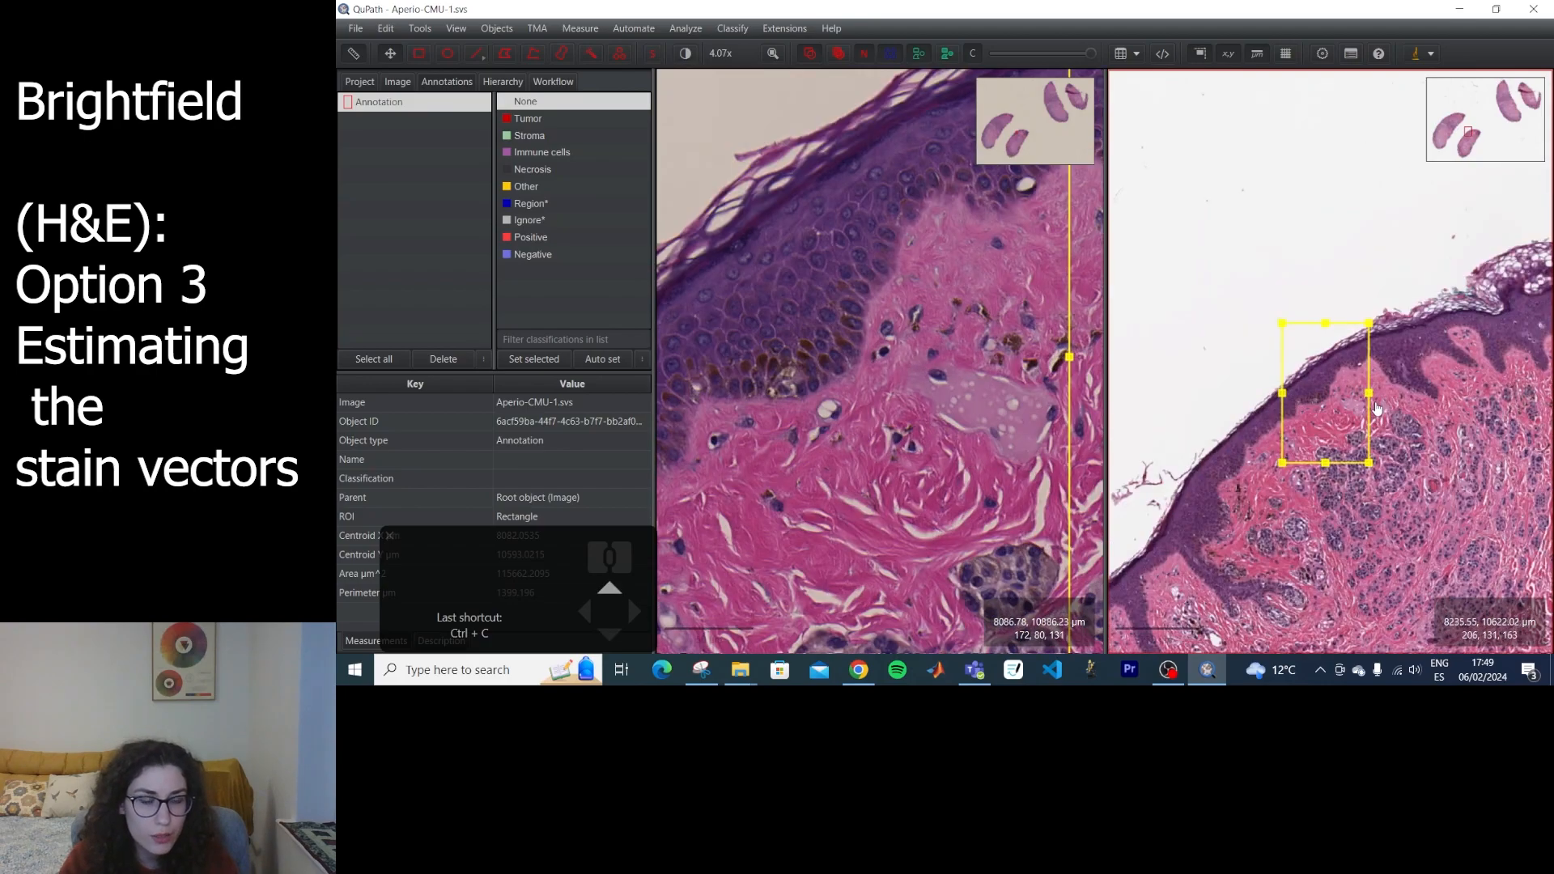
scroll(940, 412, "up", 2)
scroll(941, 411, "down", 1)
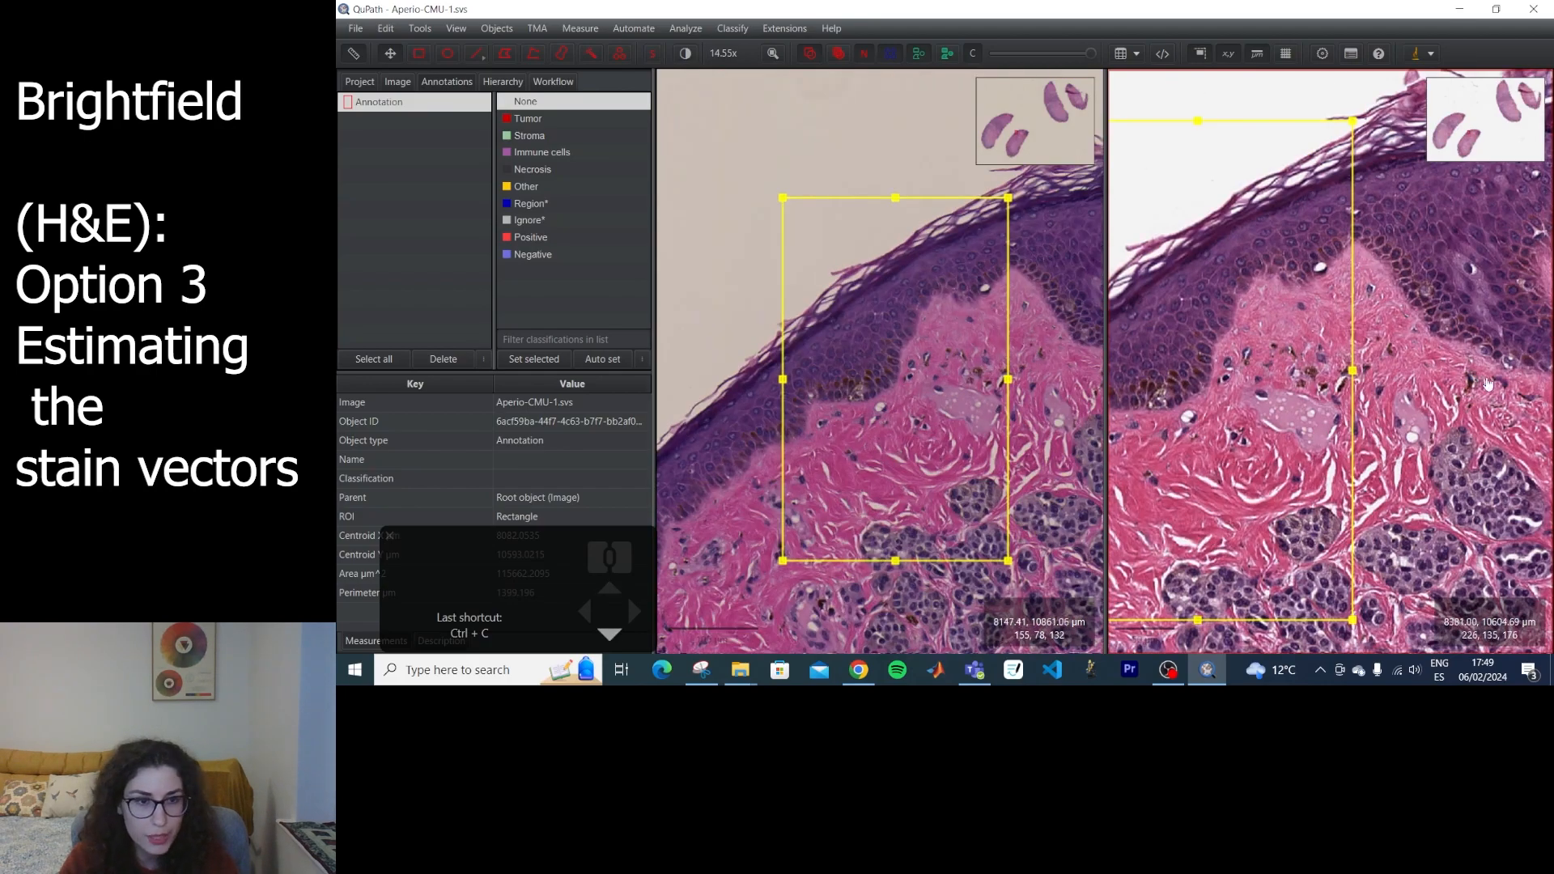
mouse_move(1295, 386)
left_mouse_down()
mouse_move(1416, 386)
mouse_move(1374, 386)
left_mouse_up()
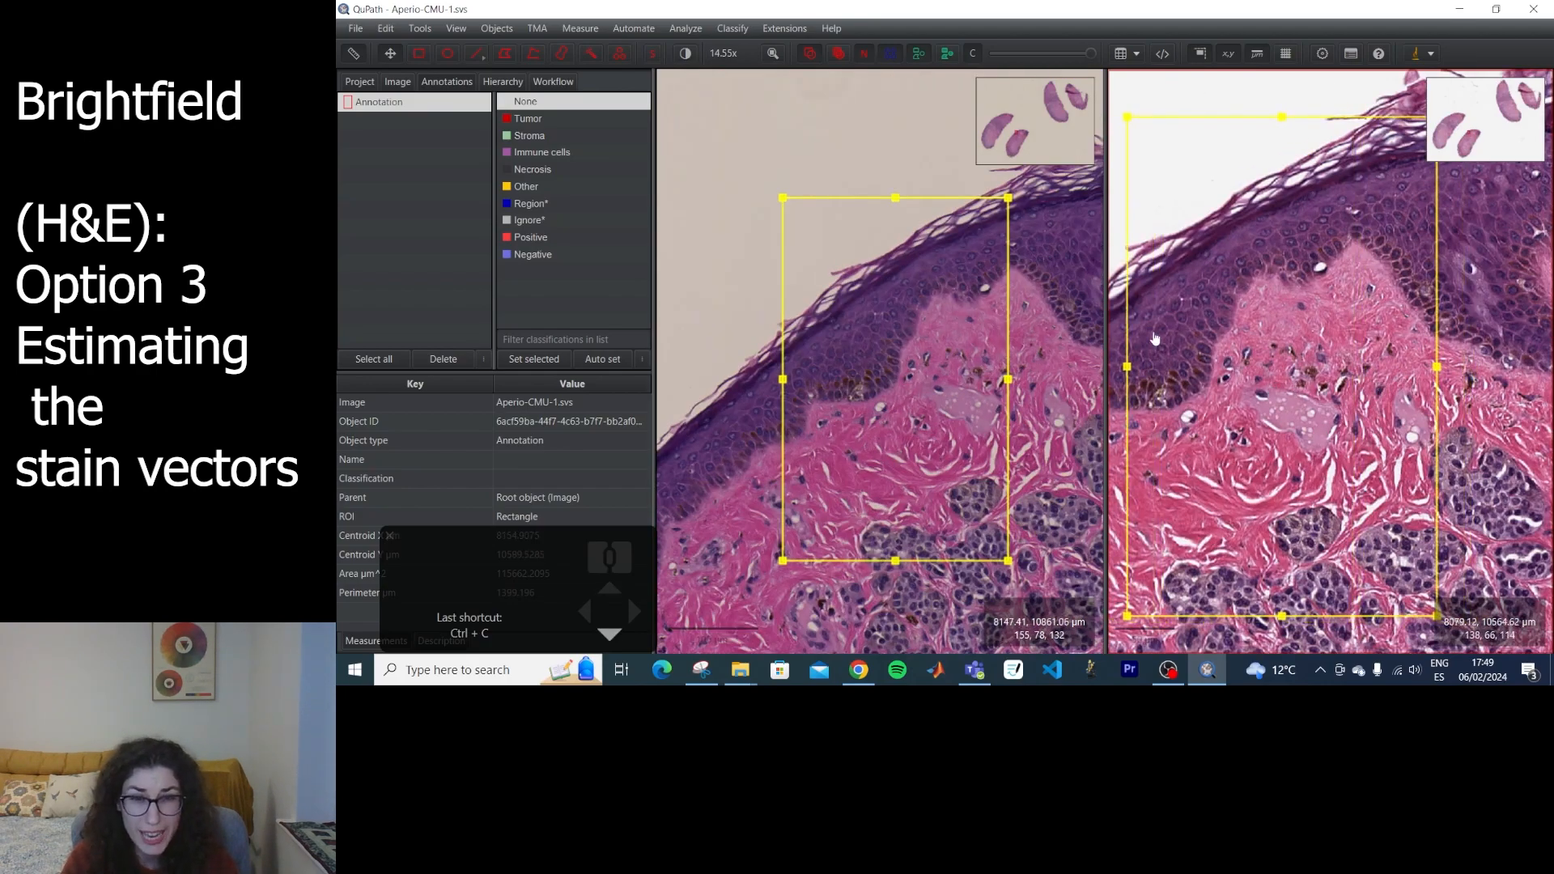
key("Delete")
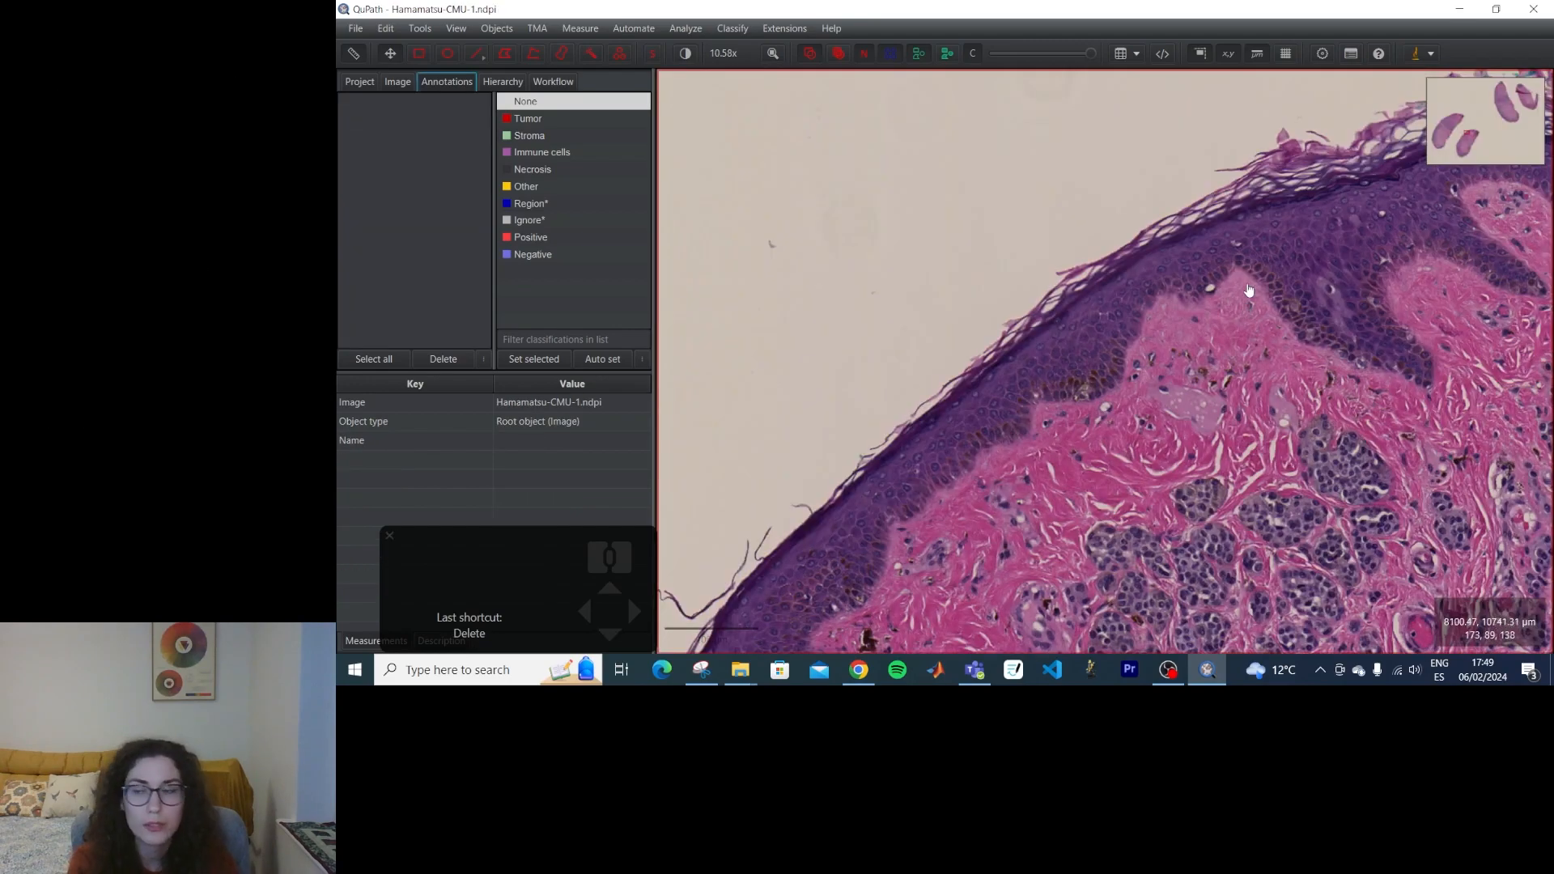
Open Hamamatsu-dab-OS-3.ndpi from the project as a Brightfield (H-DAB) image.
left_click(359, 82)
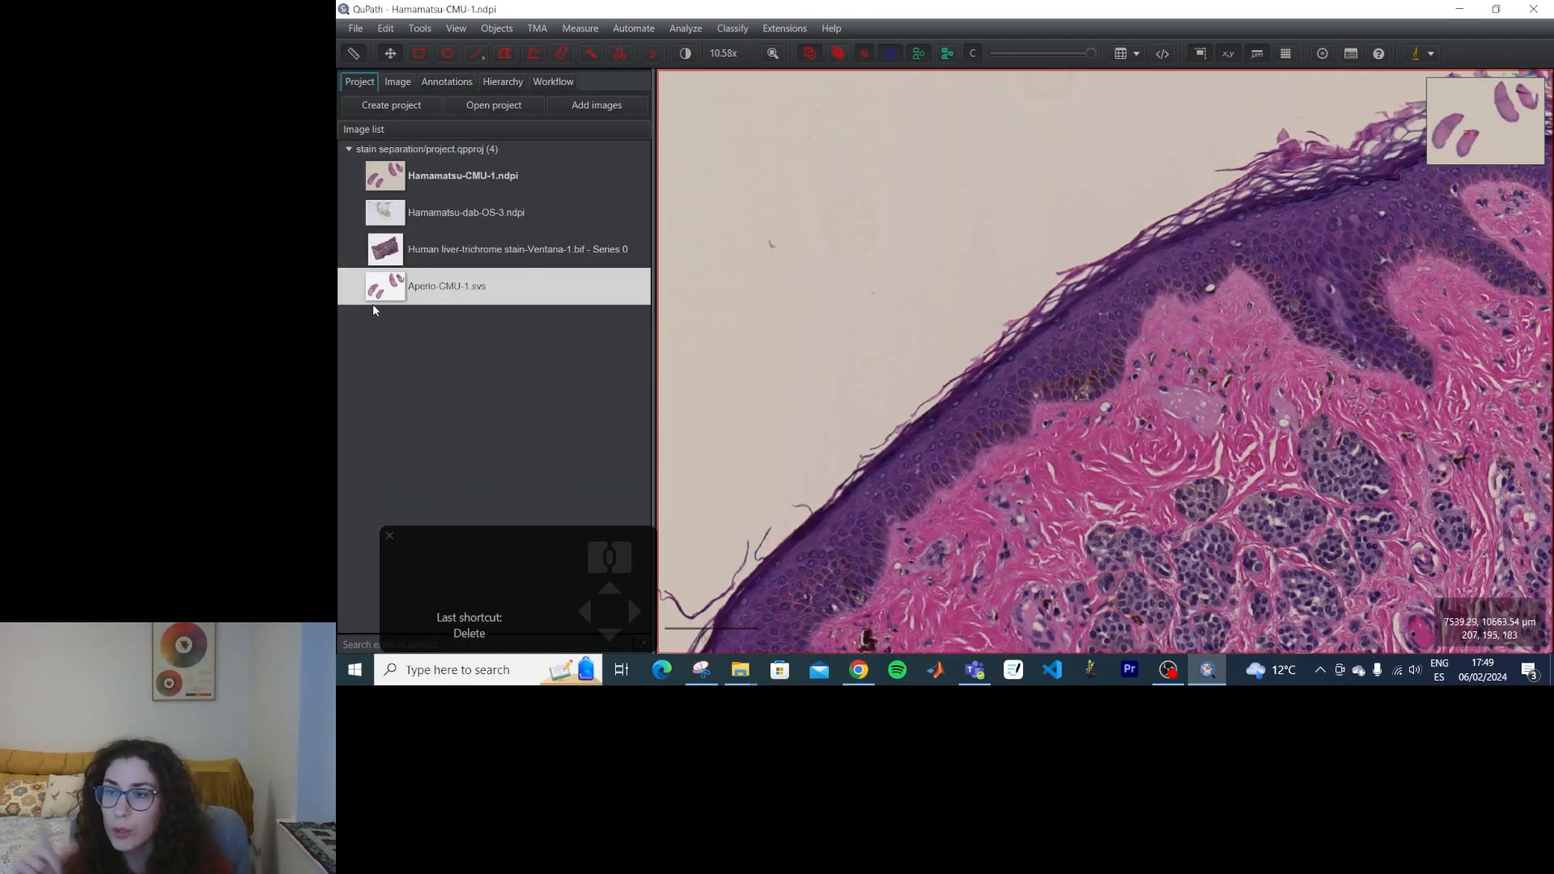
double_click(453, 212)
left_click(1036, 357)
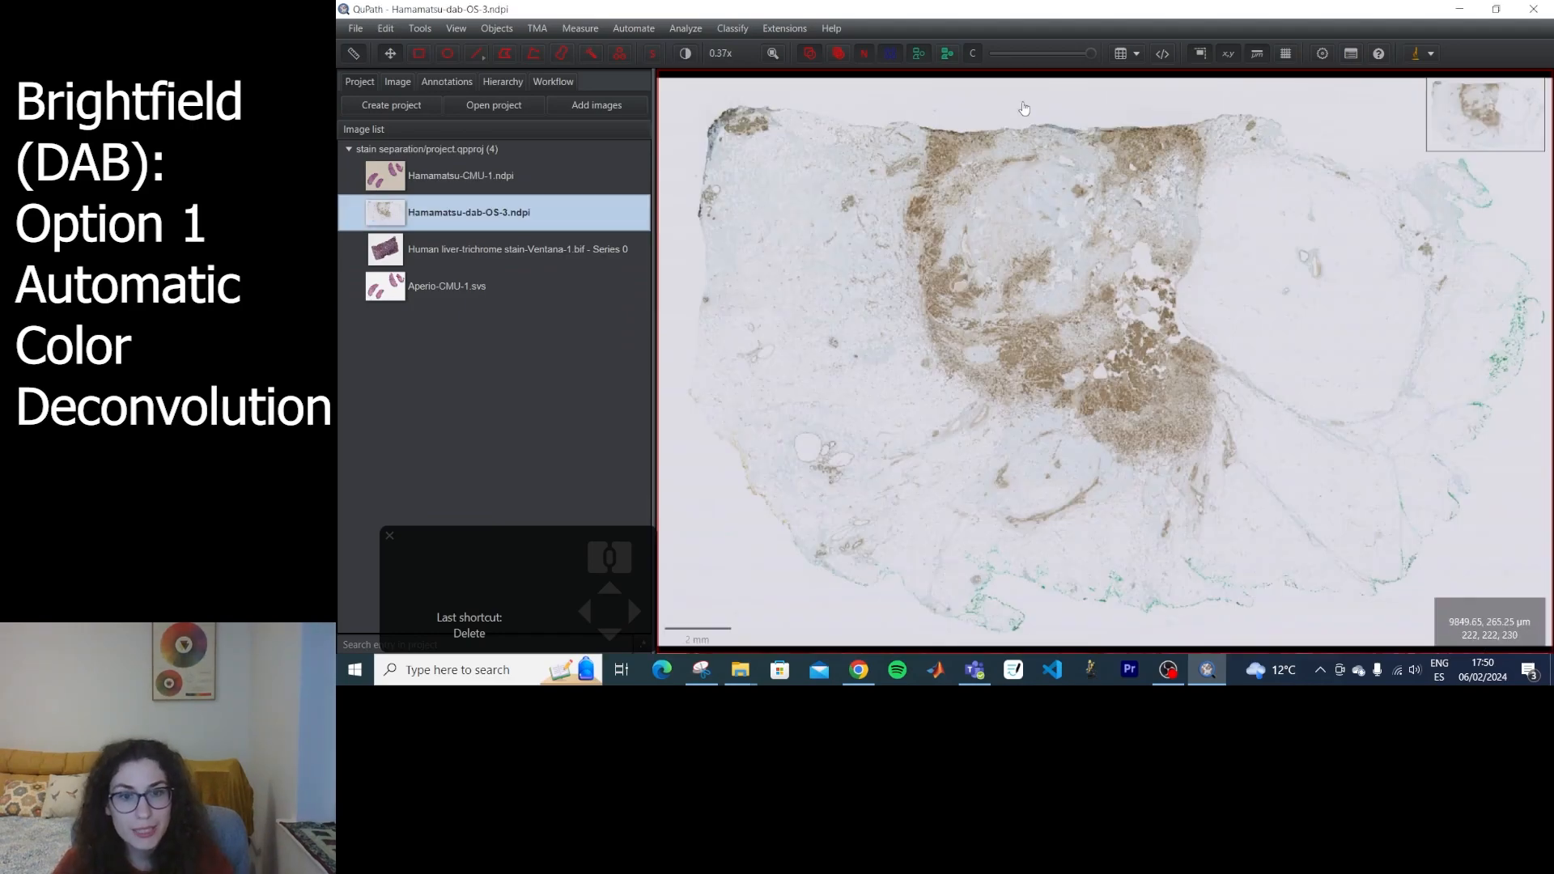
Examine the brown DAB-stained cells along the upper tissue edge and show the slide's image properties with its default stain vectors.
left_click_drag(890, 188, 1020, 383)
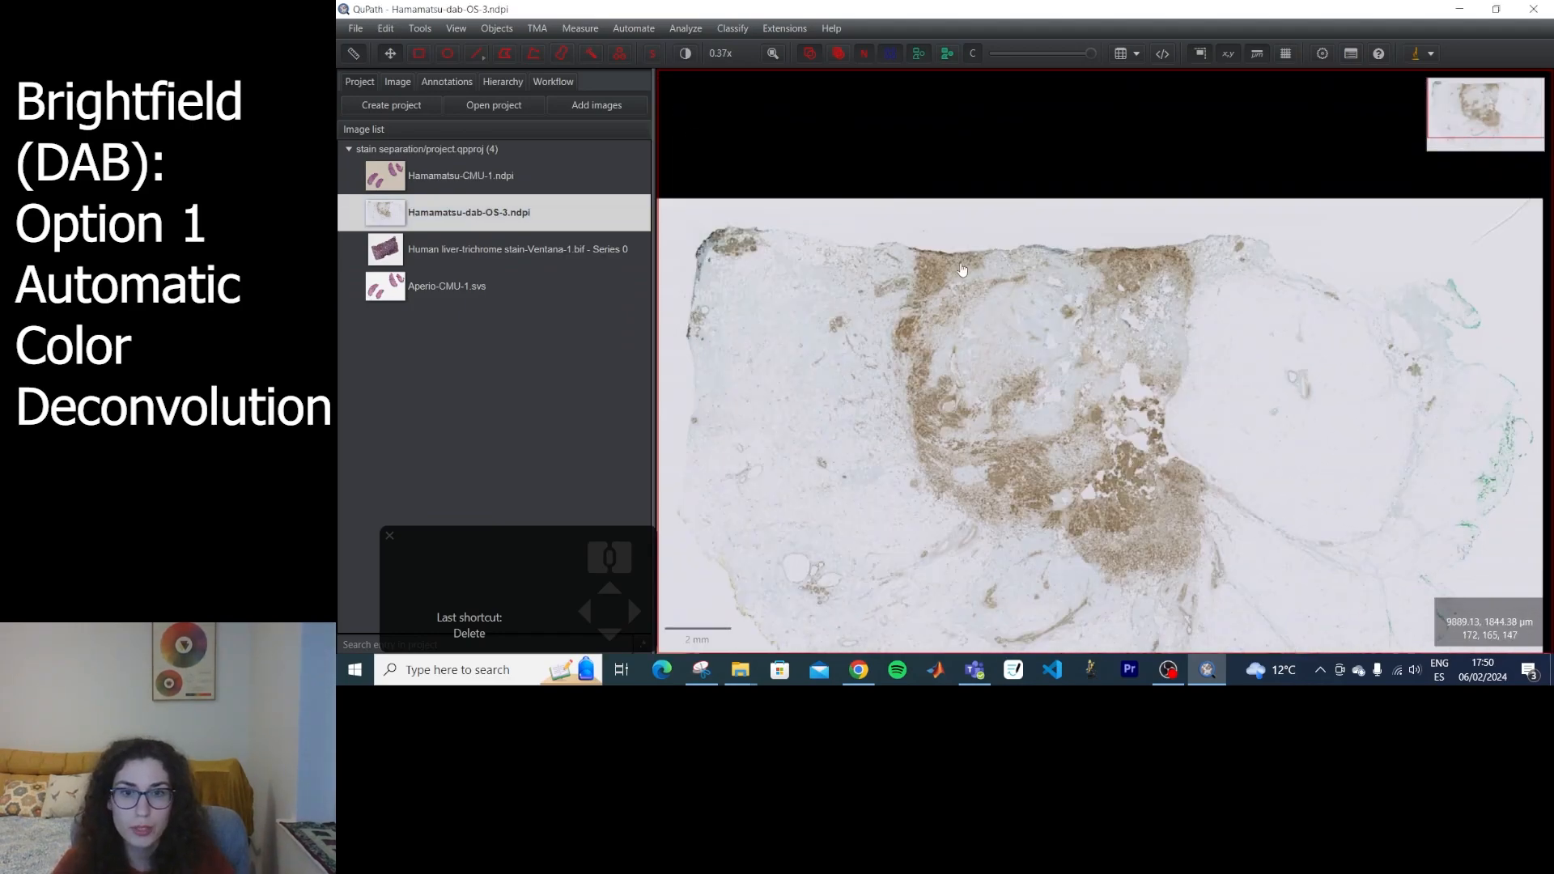
scroll(962, 268, "up", 5)
scroll(1068, 239, "up", 10)
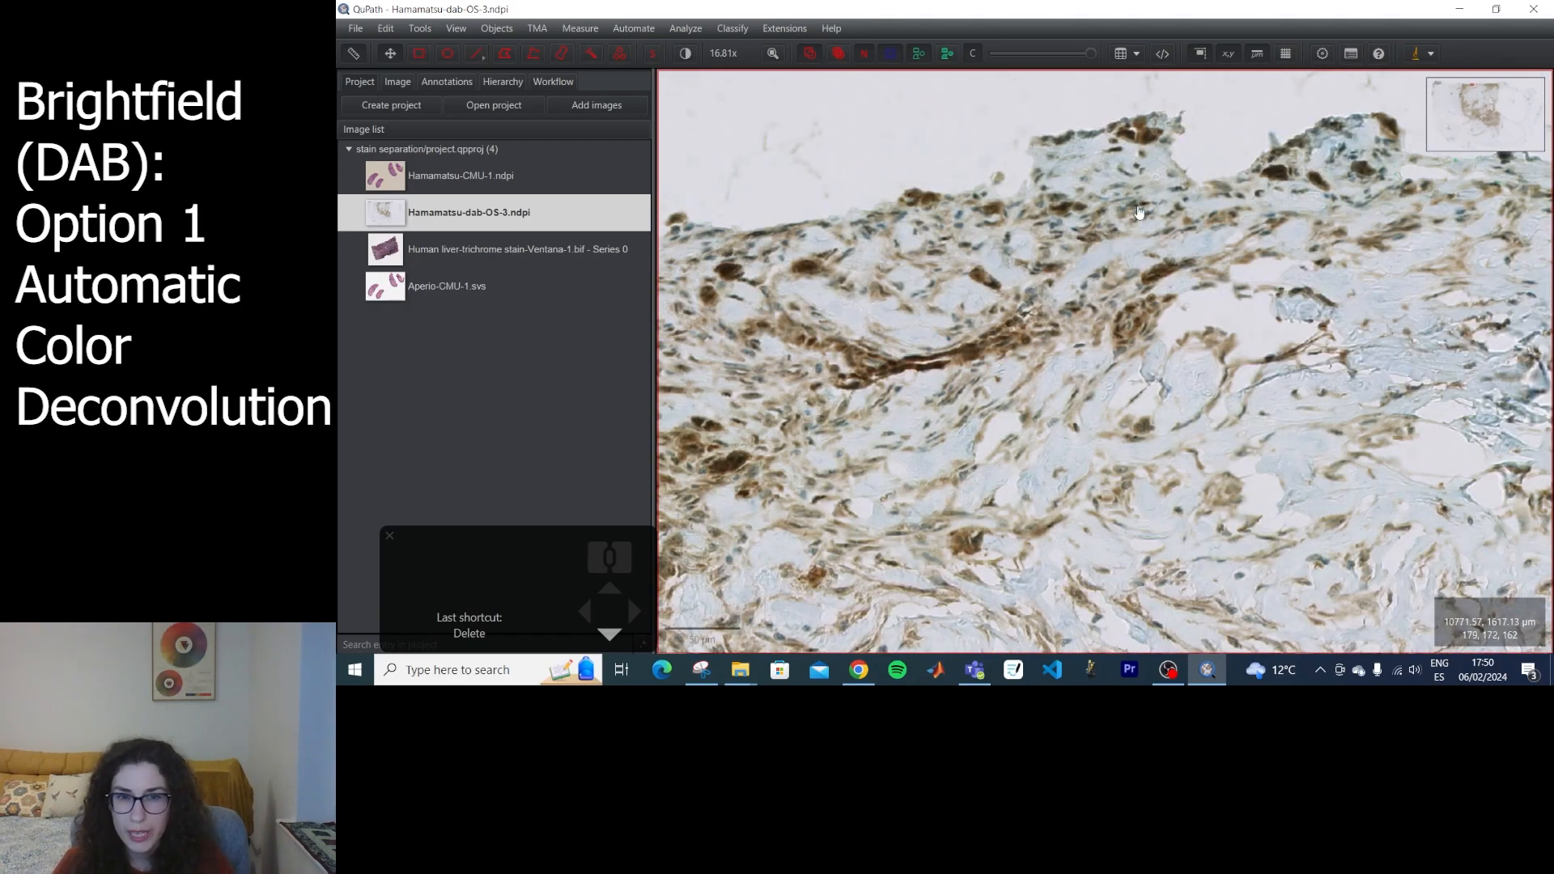
left_click(397, 81)
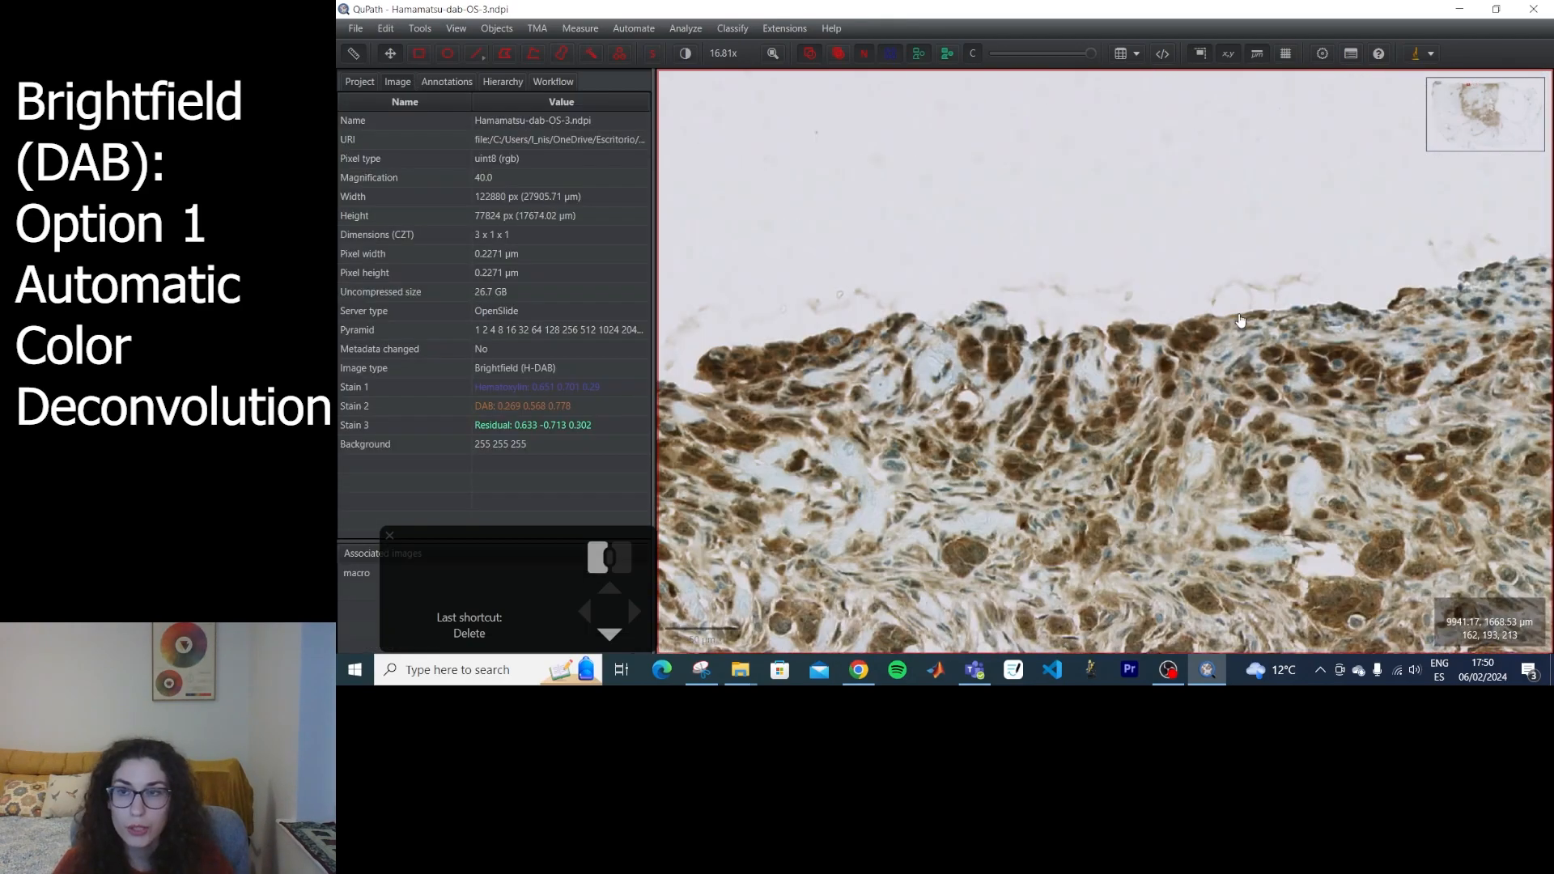
left_click_drag(1213, 470, 1003, 260)
scroll(1004, 259, "up", 5)
Show only the DAB channel through Brightness & contrast and inspect the separated stain in the brown tissue.
left_click(686, 53)
left_click_drag(853, 235, 1334, 297)
scroll(1334, 297, "up", 4)
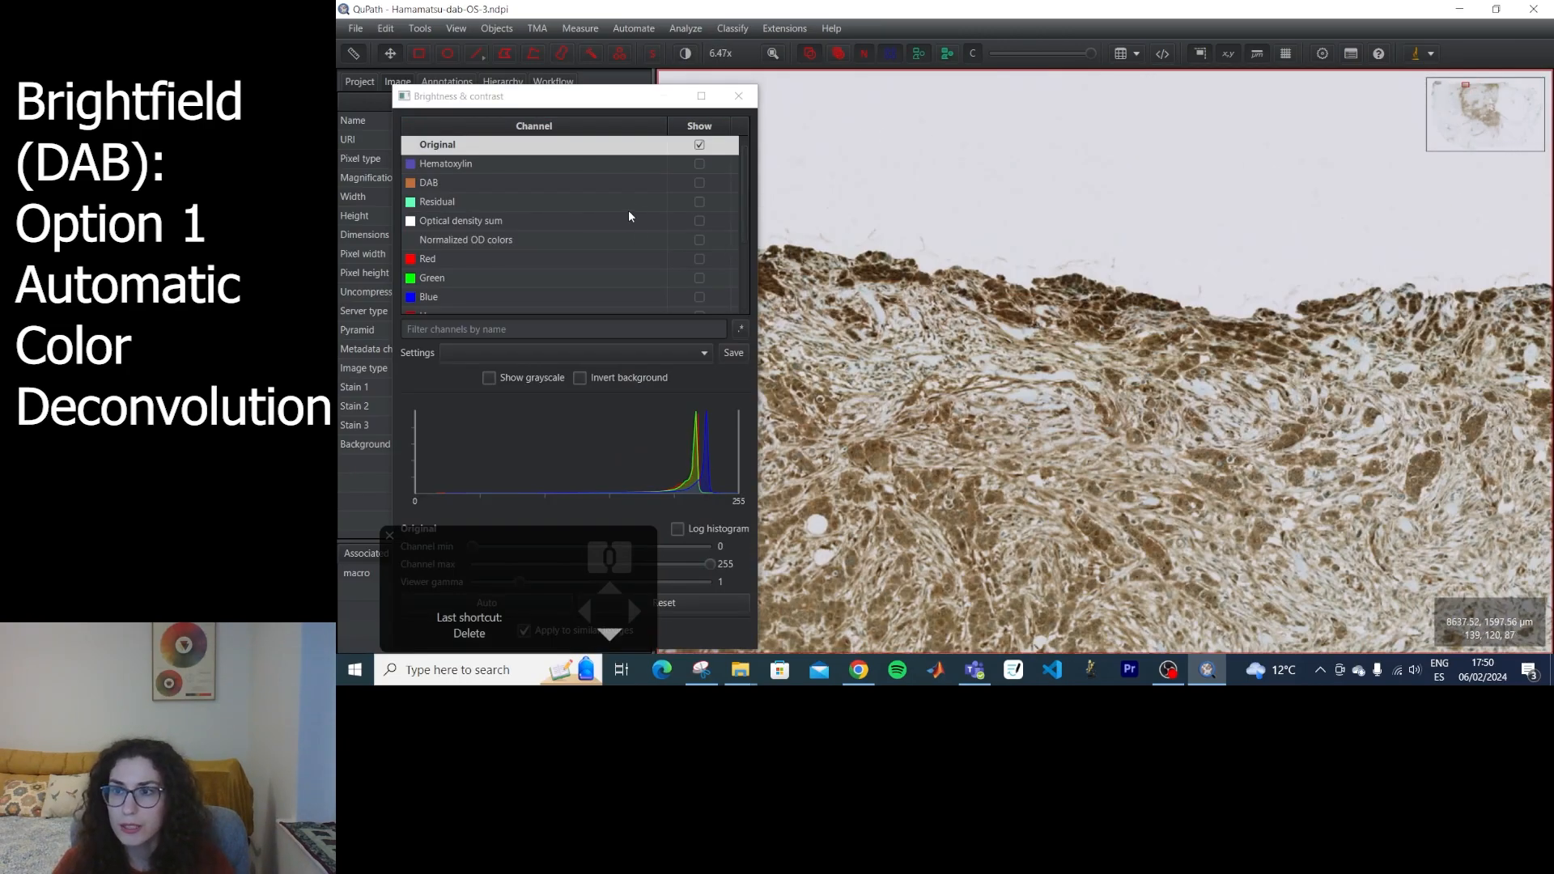
left_click(698, 182)
mouse_move(1346, 500)
left_mouse_down()
mouse_move(1206, 324)
mouse_move(1160, 432)
left_mouse_up()
scroll(1052, 340, "down", 3)
Compare the original colours with the DAB channel around the blue nuclei and across the tissue, and close Brightness & contrast.
left_click(700, 183)
left_click_drag(981, 518, 1158, 476)
scroll(1018, 476, "down", 6)
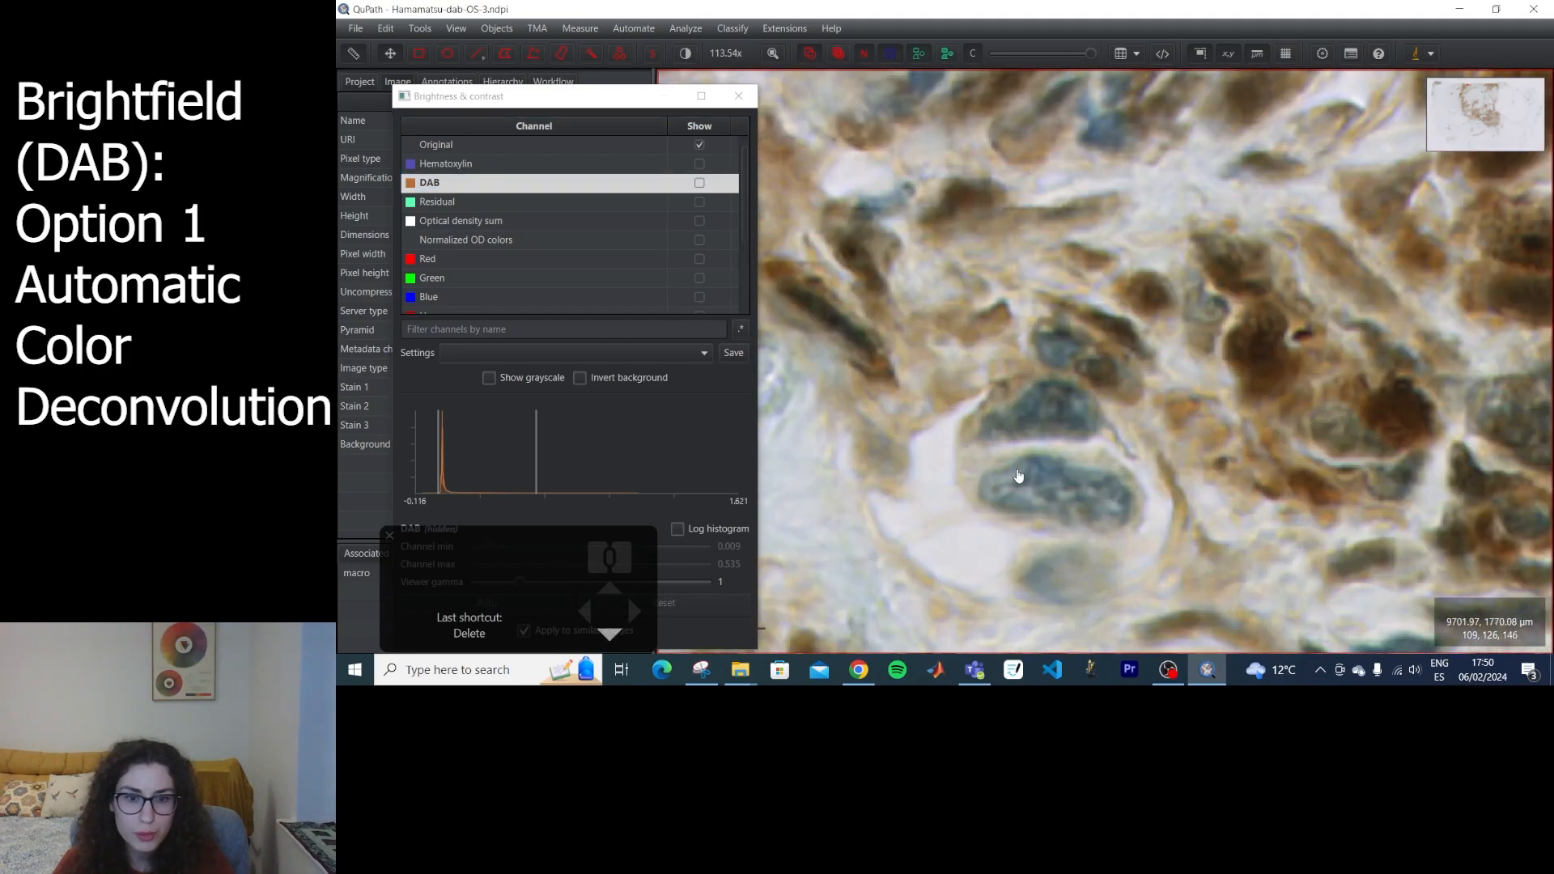
left_click(698, 183)
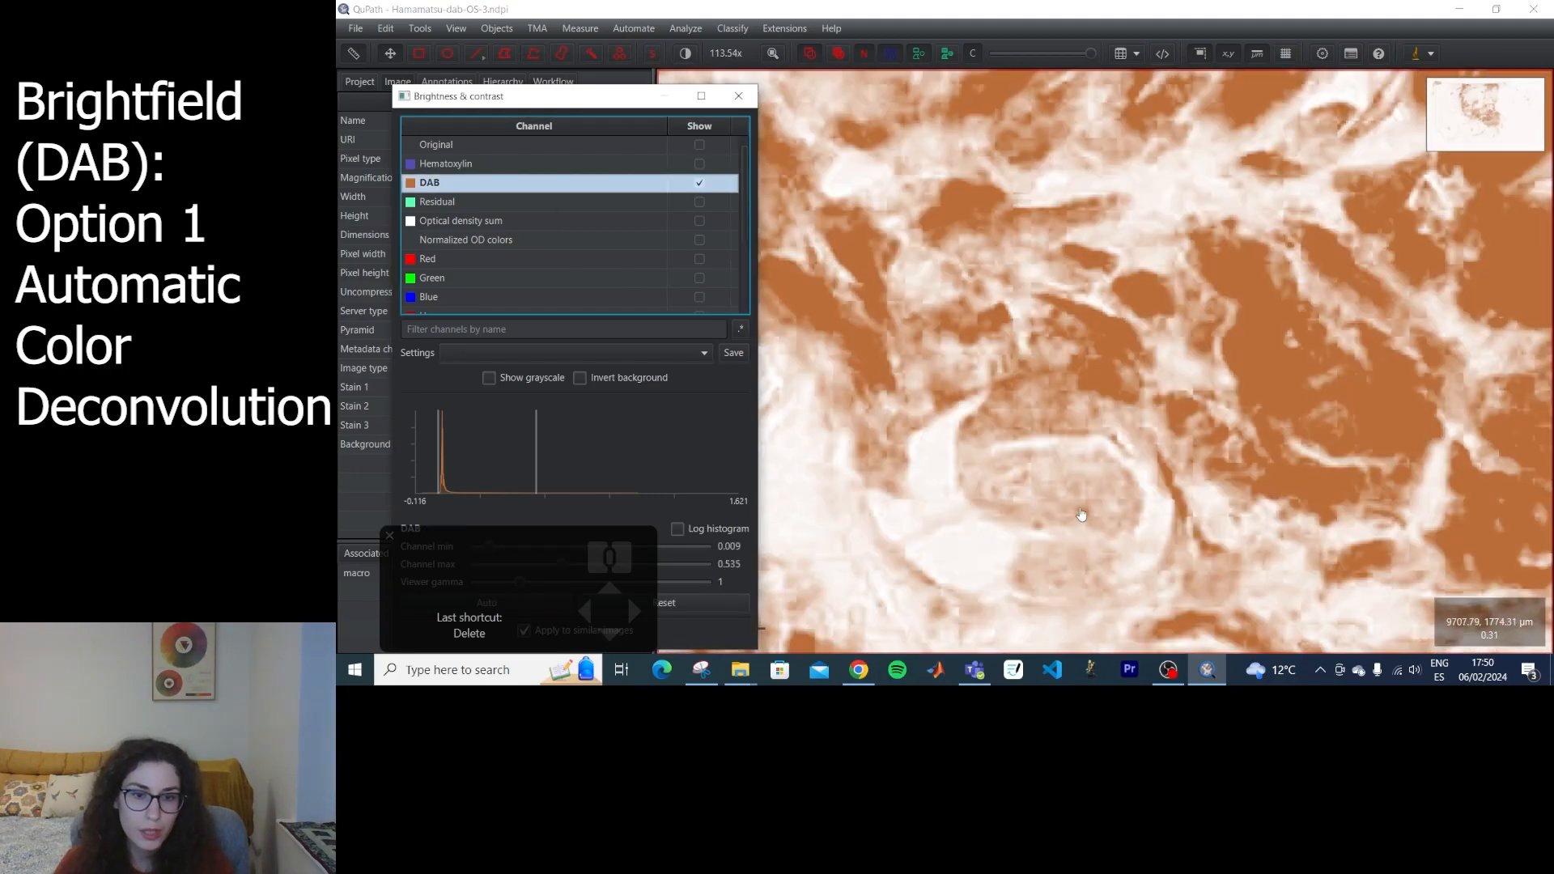
scroll(1058, 467, "up", 3)
scroll(1240, 239, "up", 10)
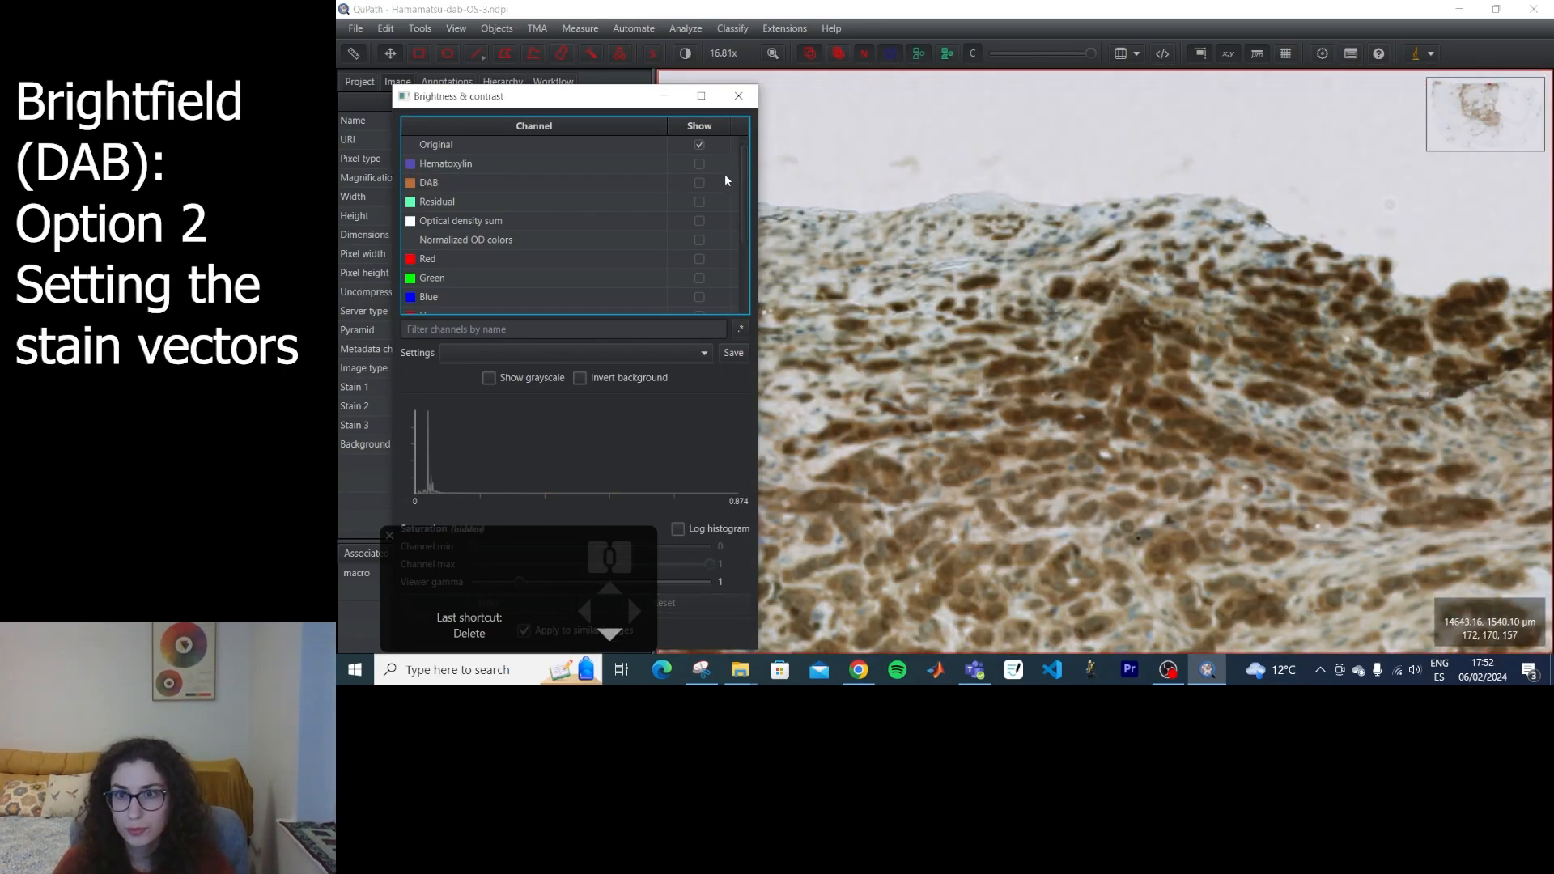
left_click(738, 96)
Draw a small rectangle on blank background above the tissue edge and set the background from it to 218 217 223 as H-DAB modified.
left_click_drag(1327, 271, 1021, 279)
scroll(1034, 271, "down", 5)
left_click_drag(1256, 230, 1312, 282)
double_click(502, 443)
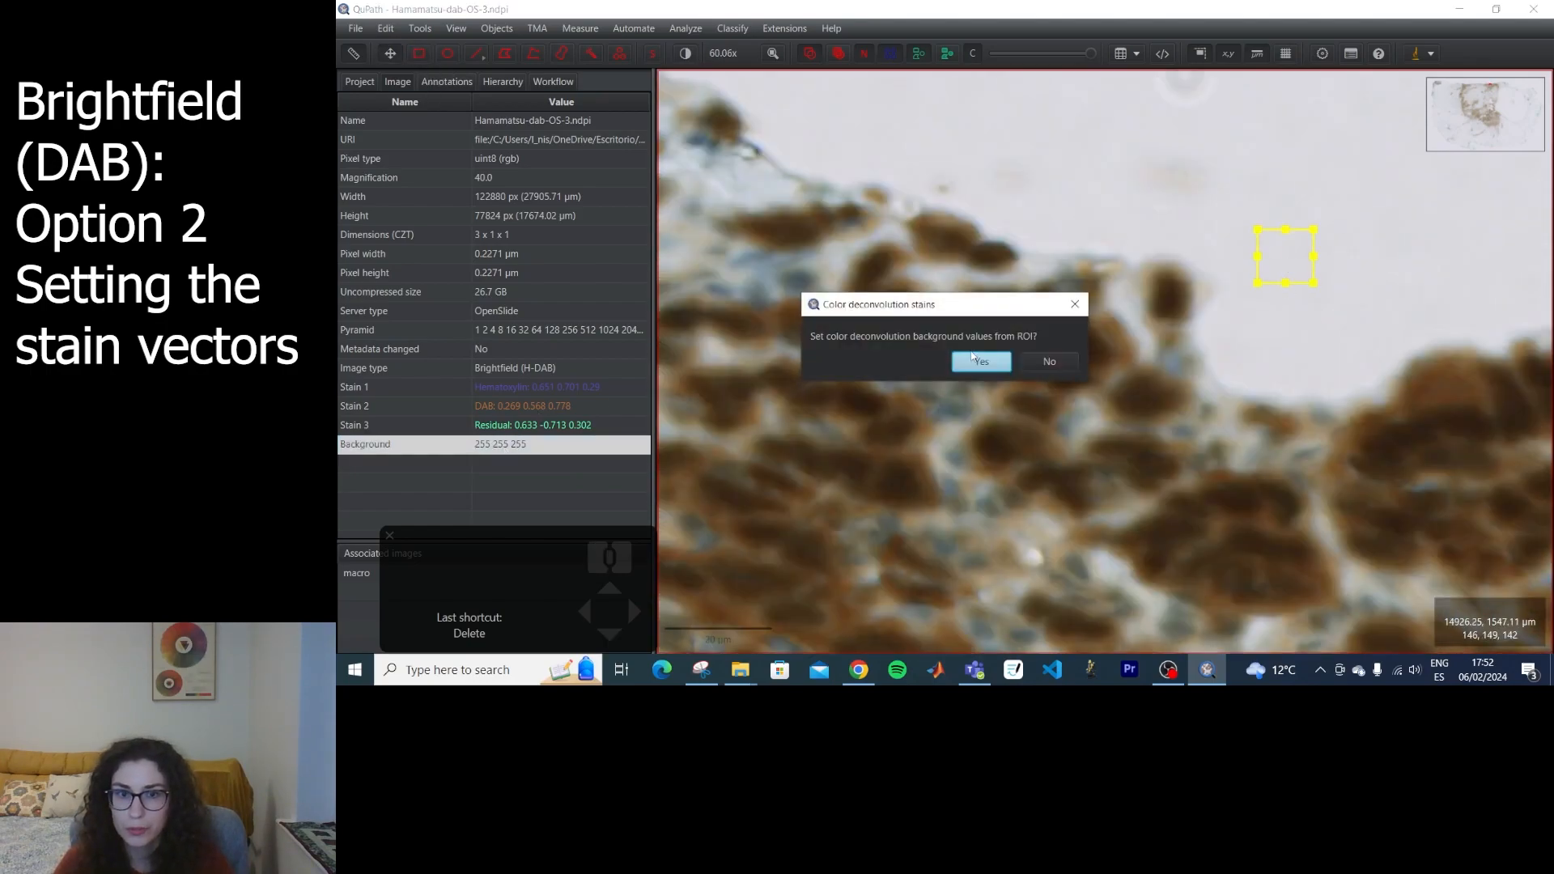
left_click(977, 364)
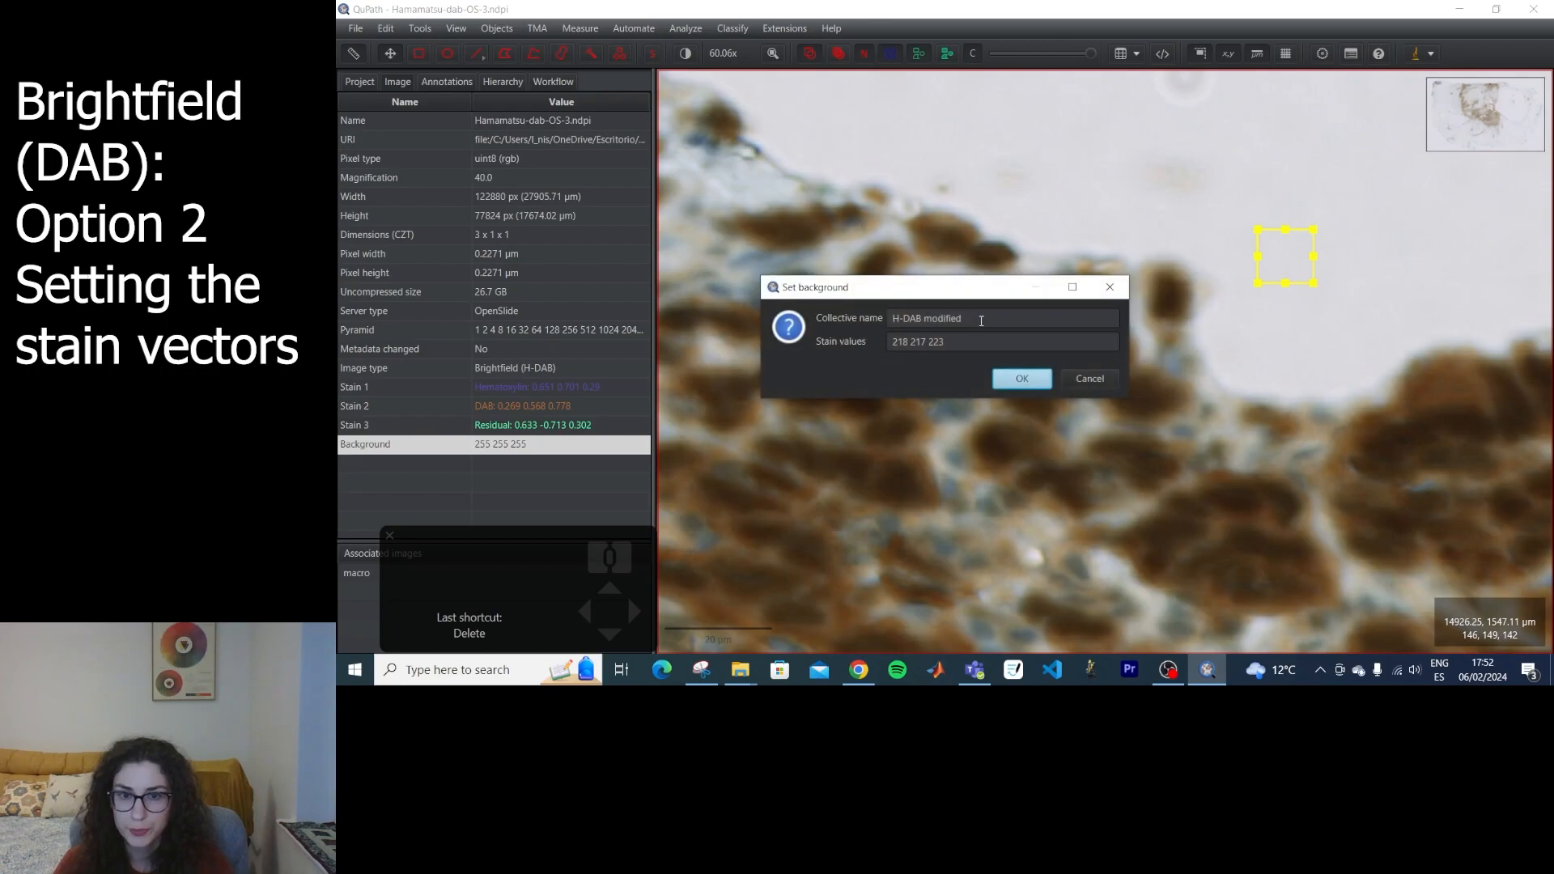
left_click(1016, 375)
Draw a small rectangle inside a dark brown stained area and set the DAB stain vector from that region.
key("r")
left_click_drag(1212, 496, 1221, 504)
mouse_move(1237, 522)
left_mouse_down()
mouse_move(1273, 557)
mouse_move(1127, 469)
mouse_move(1176, 503)
left_mouse_up()
double_click(464, 404)
left_click(982, 362)
left_click(1003, 388)
Find a blue-stained area free of brown and set the Hematoxylin stain vector from a small rectangle on it.
scroll(1085, 250, "down", 10)
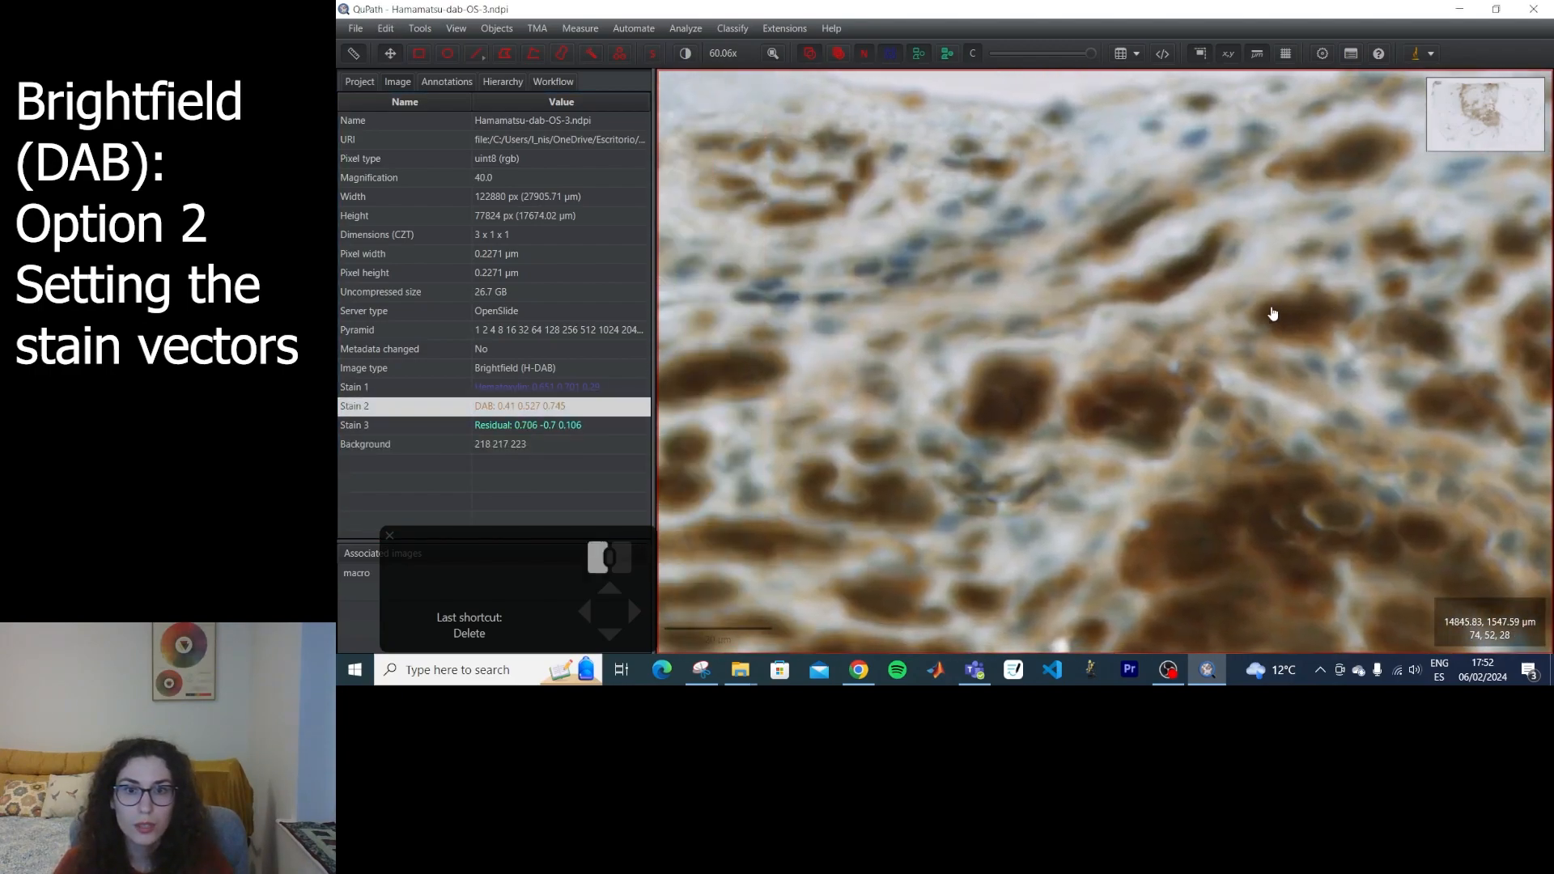
scroll(1349, 280, "up", 10)
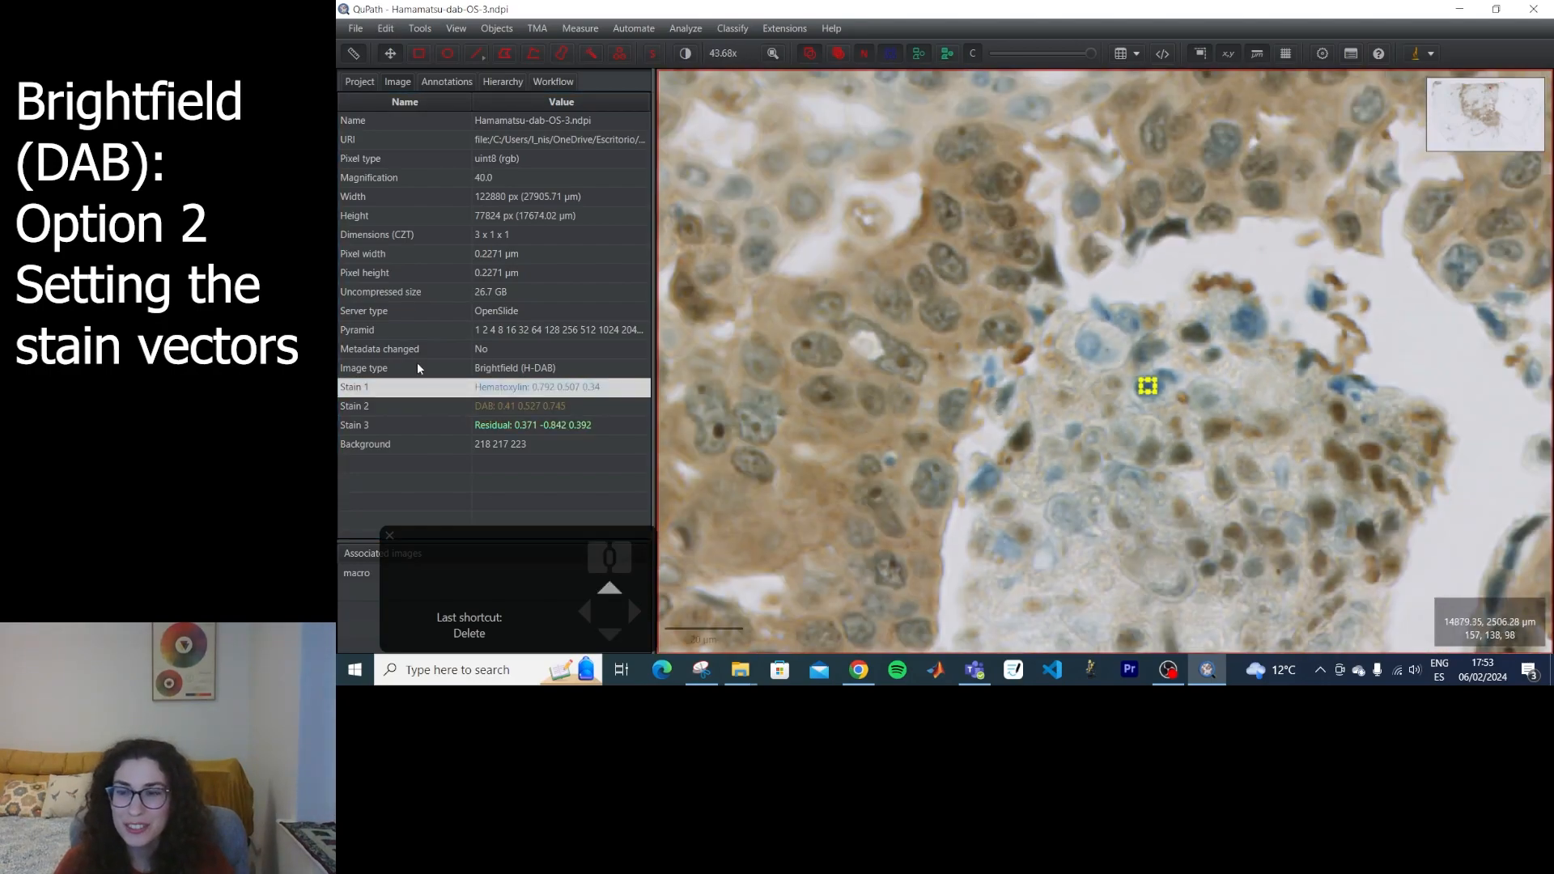
Examine the blue nucleus sampled for Hematoxylin up close and the tissue around the background and DAB sample regions.
scroll(501, 418, "down", 1)
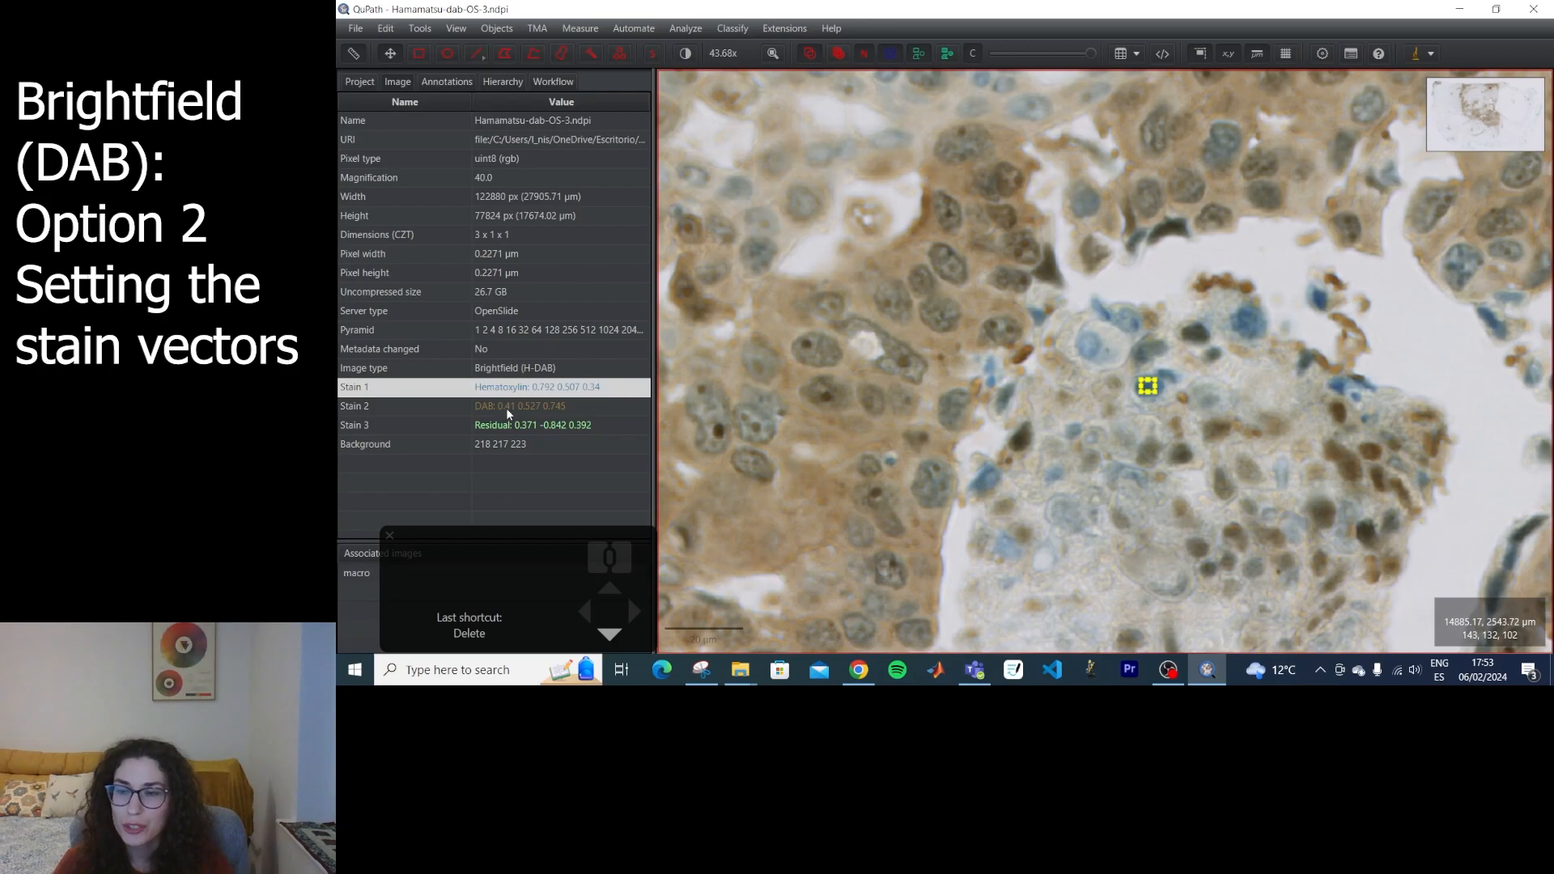
scroll(1208, 364, "up", 10)
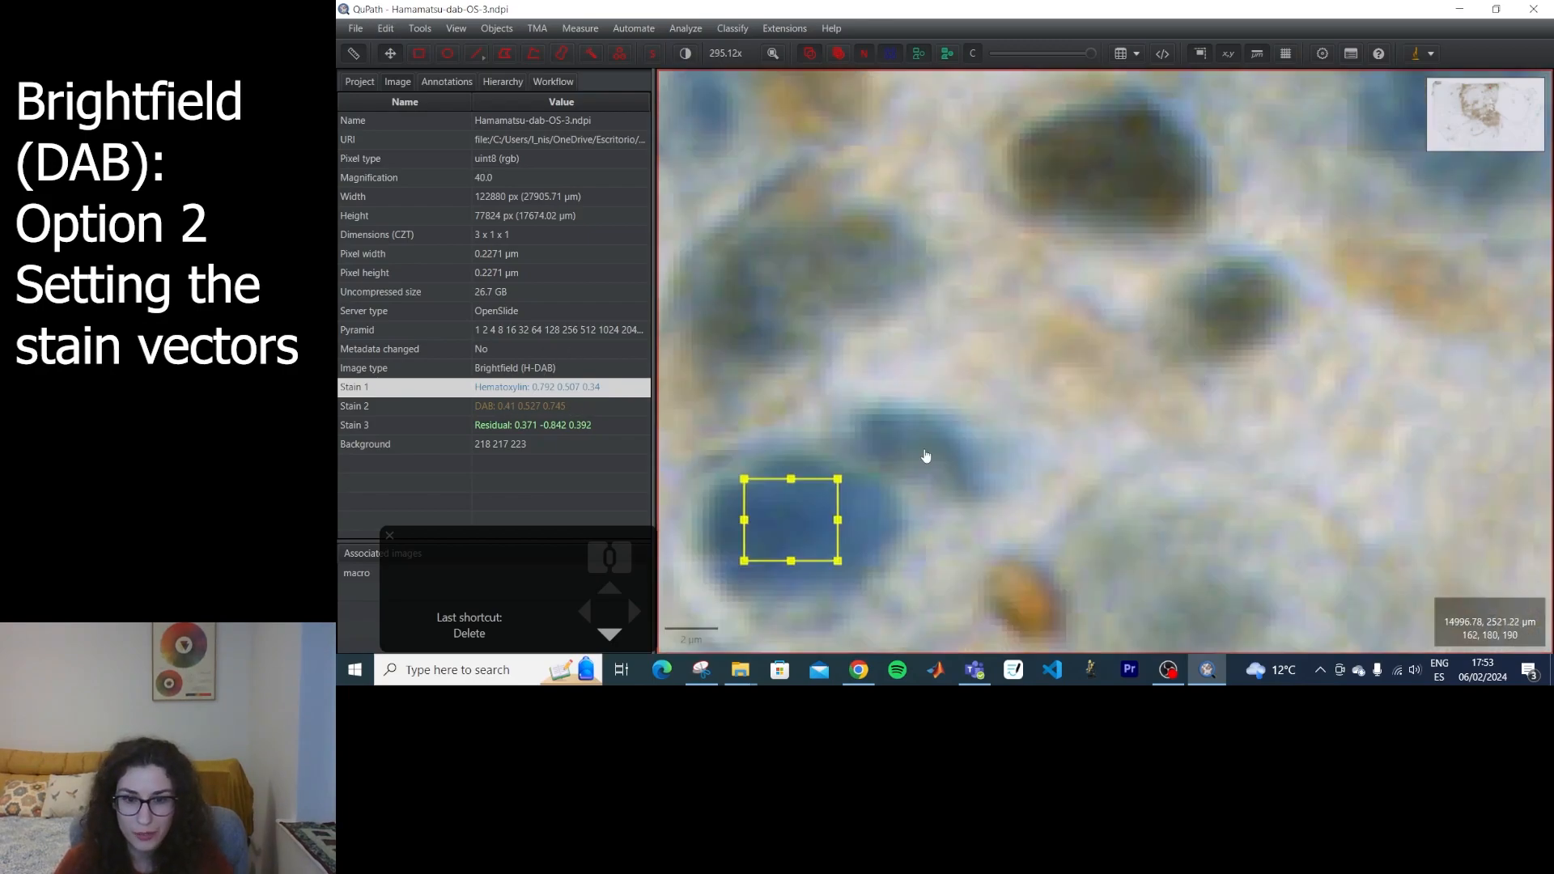
left_click_drag(829, 563, 1082, 501)
scroll(1082, 501, "up", 4)
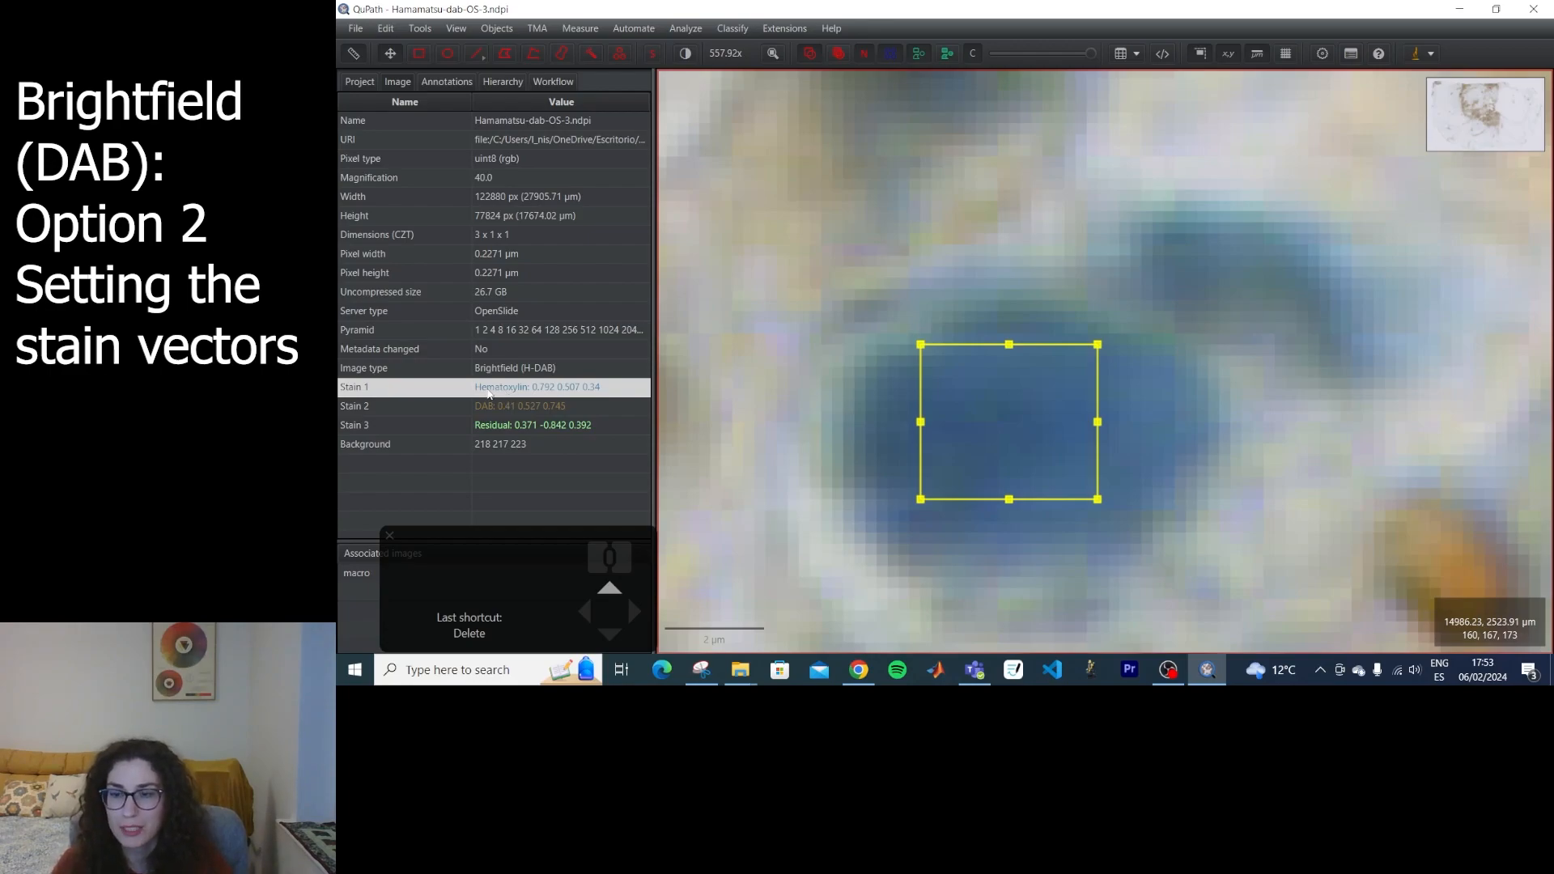
scroll(1116, 244, "up", 5)
scroll(813, 339, "down", 2)
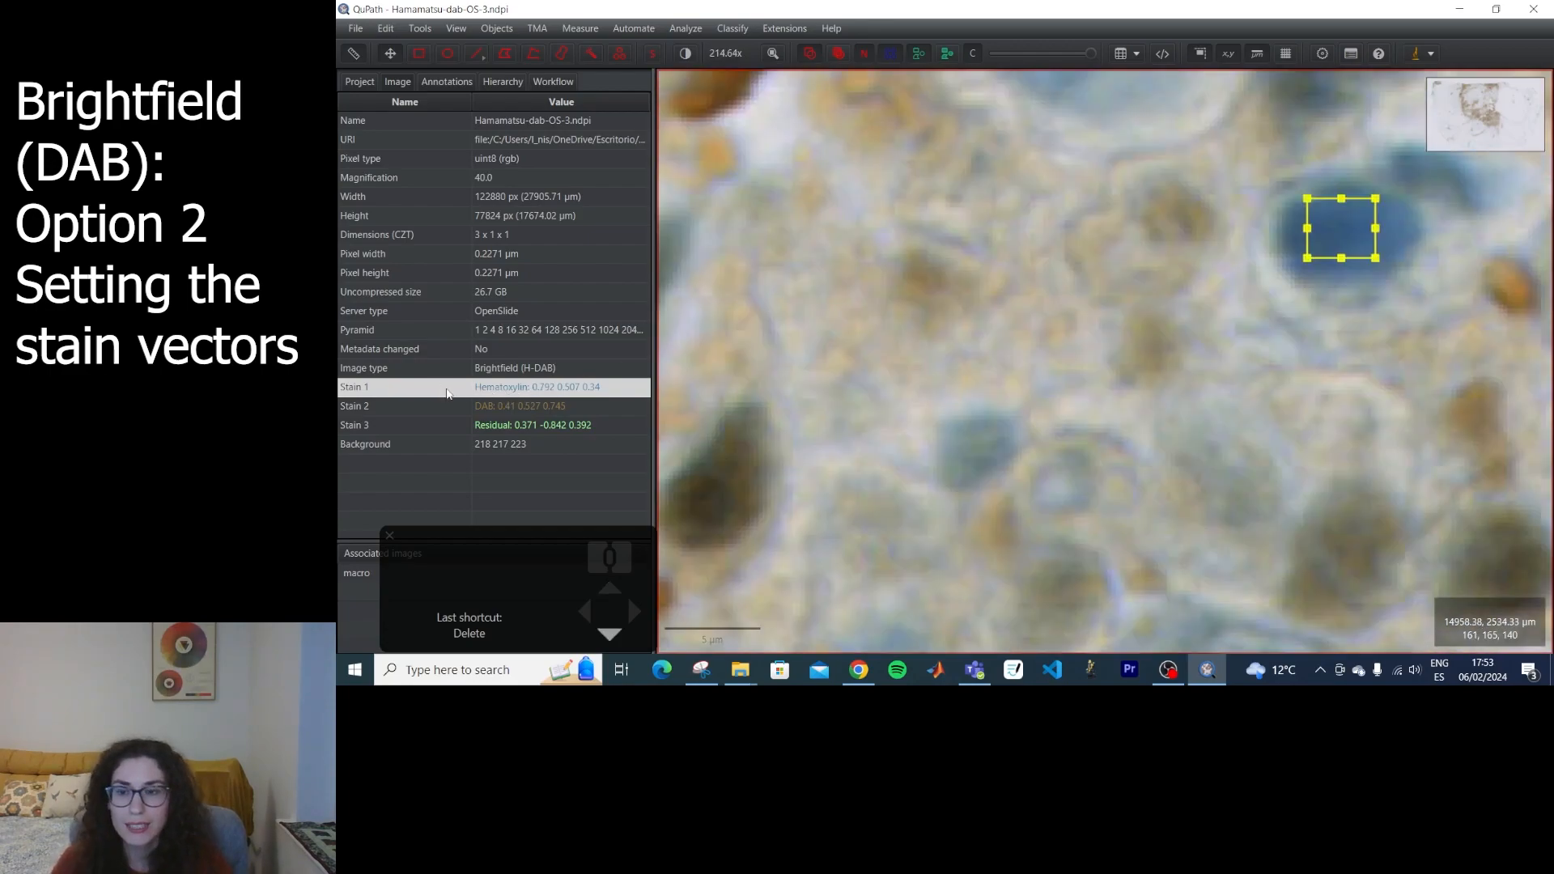
left_click_drag(1004, 121, 1018, 314)
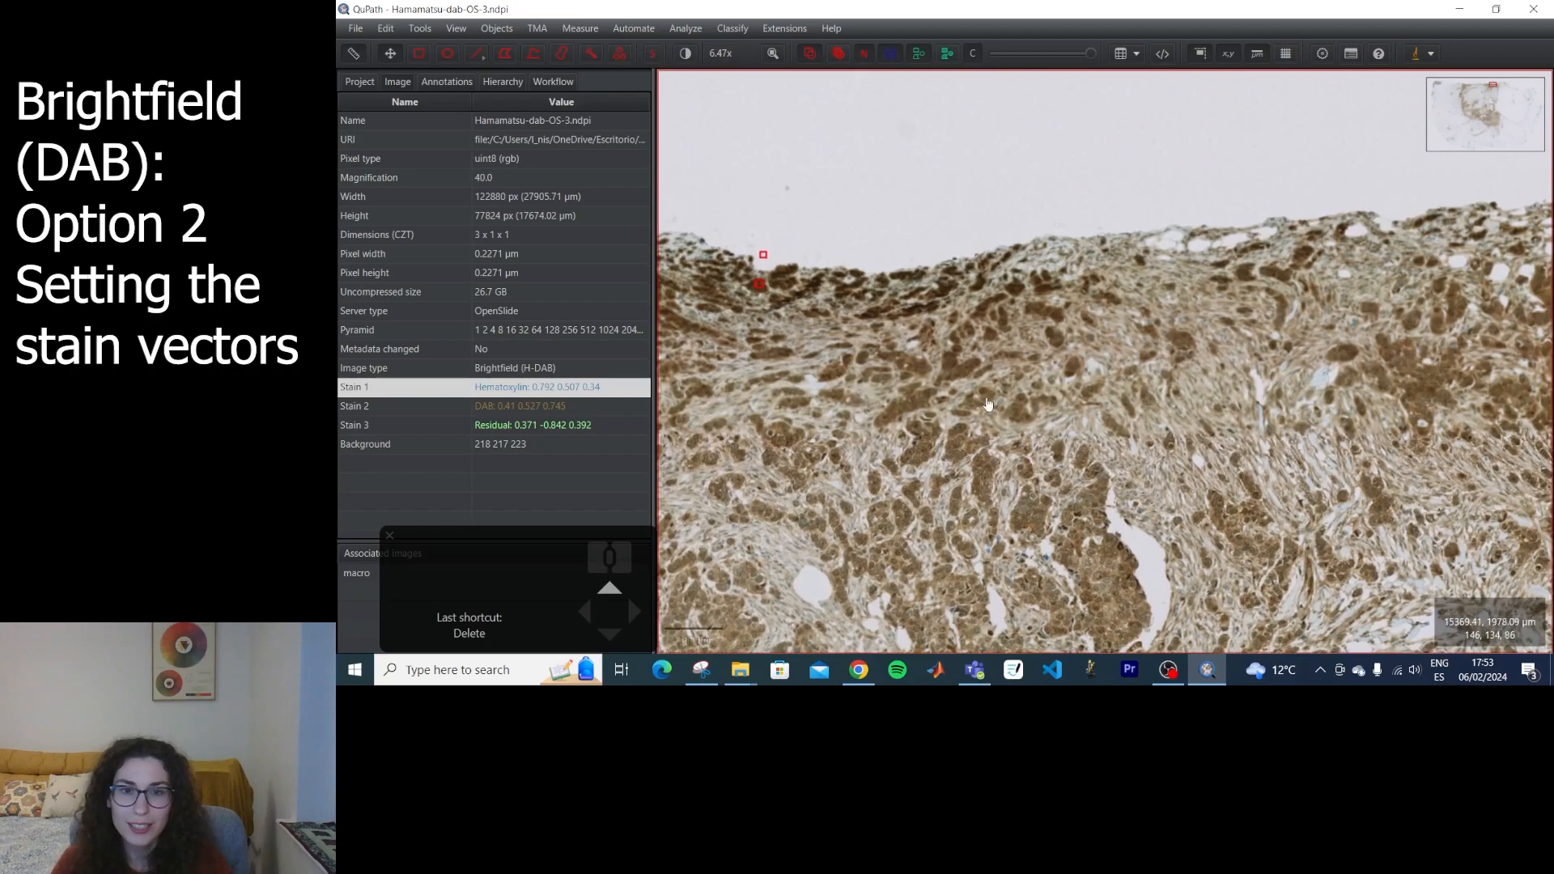
left_click_drag(813, 321, 1002, 354)
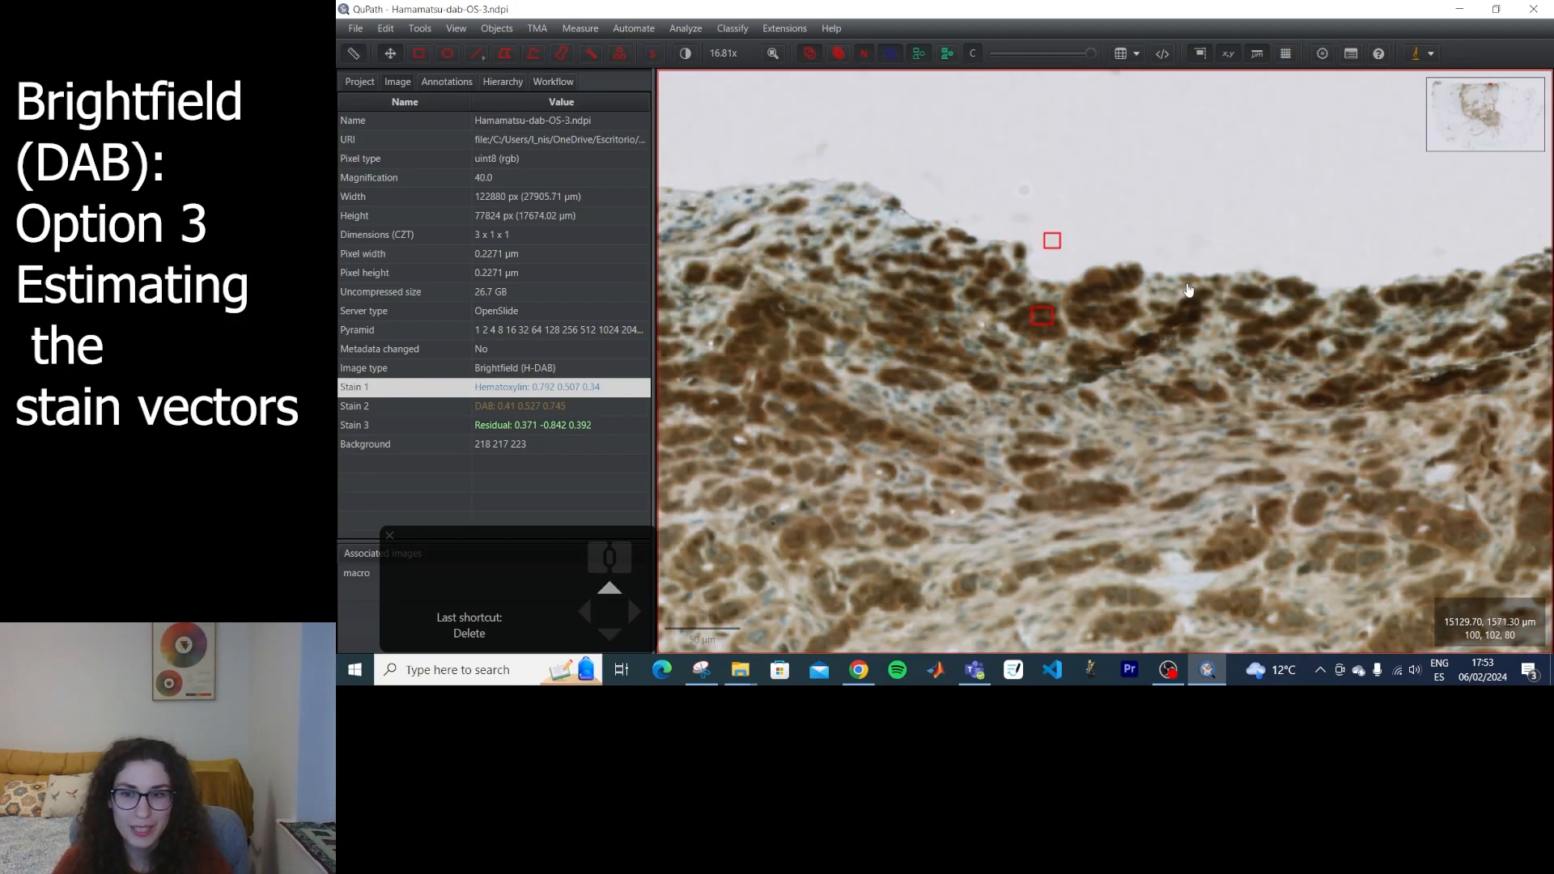
left_click_drag(1052, 339, 879, 360)
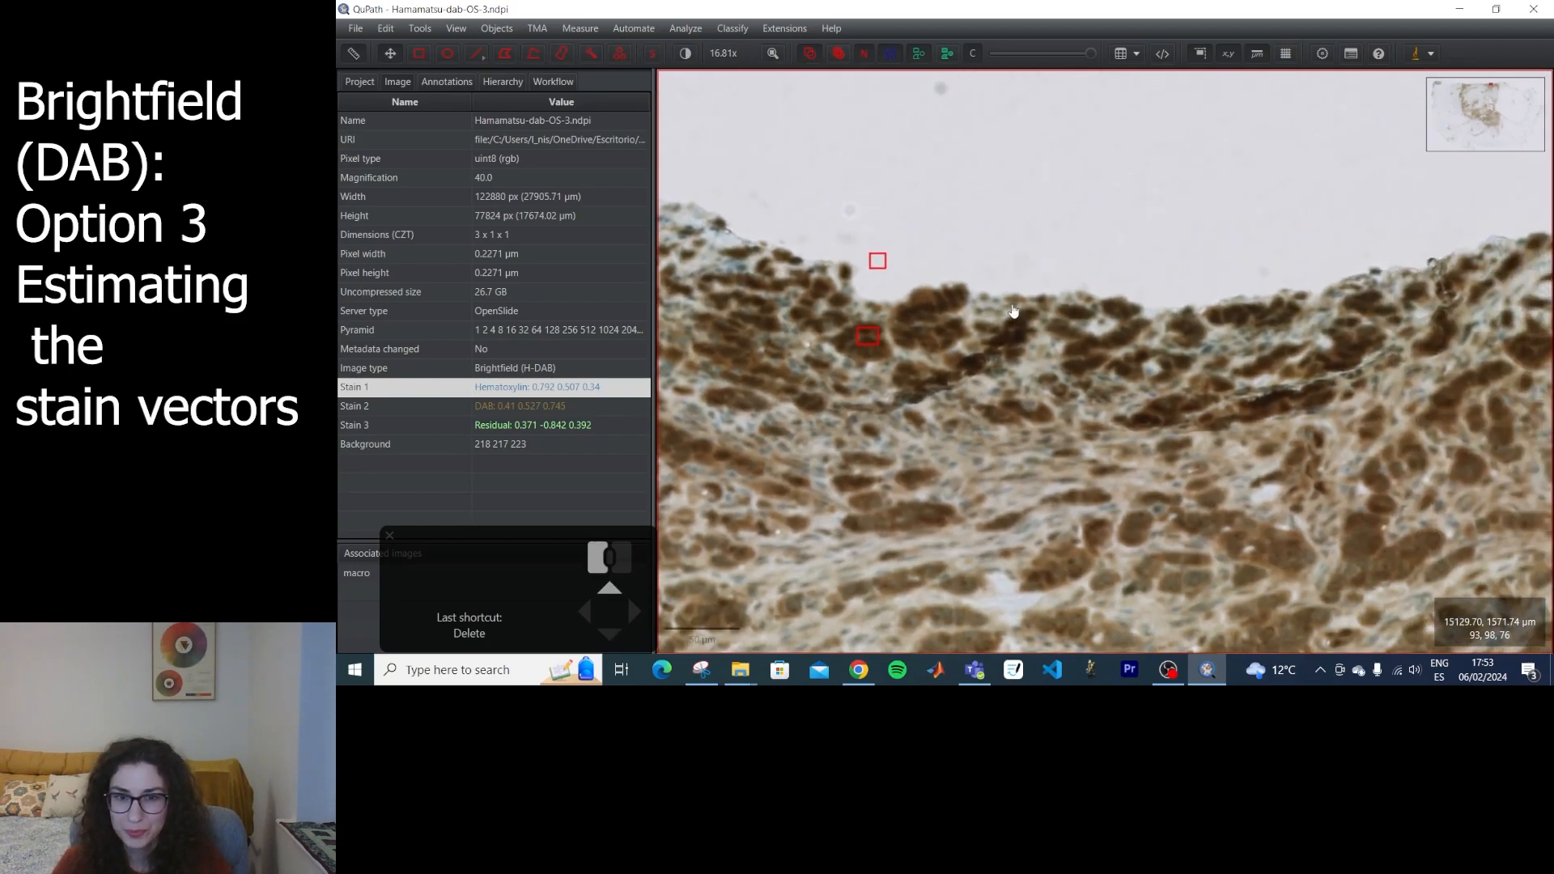
Compare the Hematoxylin and DAB channels with the original colours in Brightness & contrast, and close the dialog.
left_click(684, 52)
left_click(1078, 108)
left_click_drag(1000, 50, 634, 95)
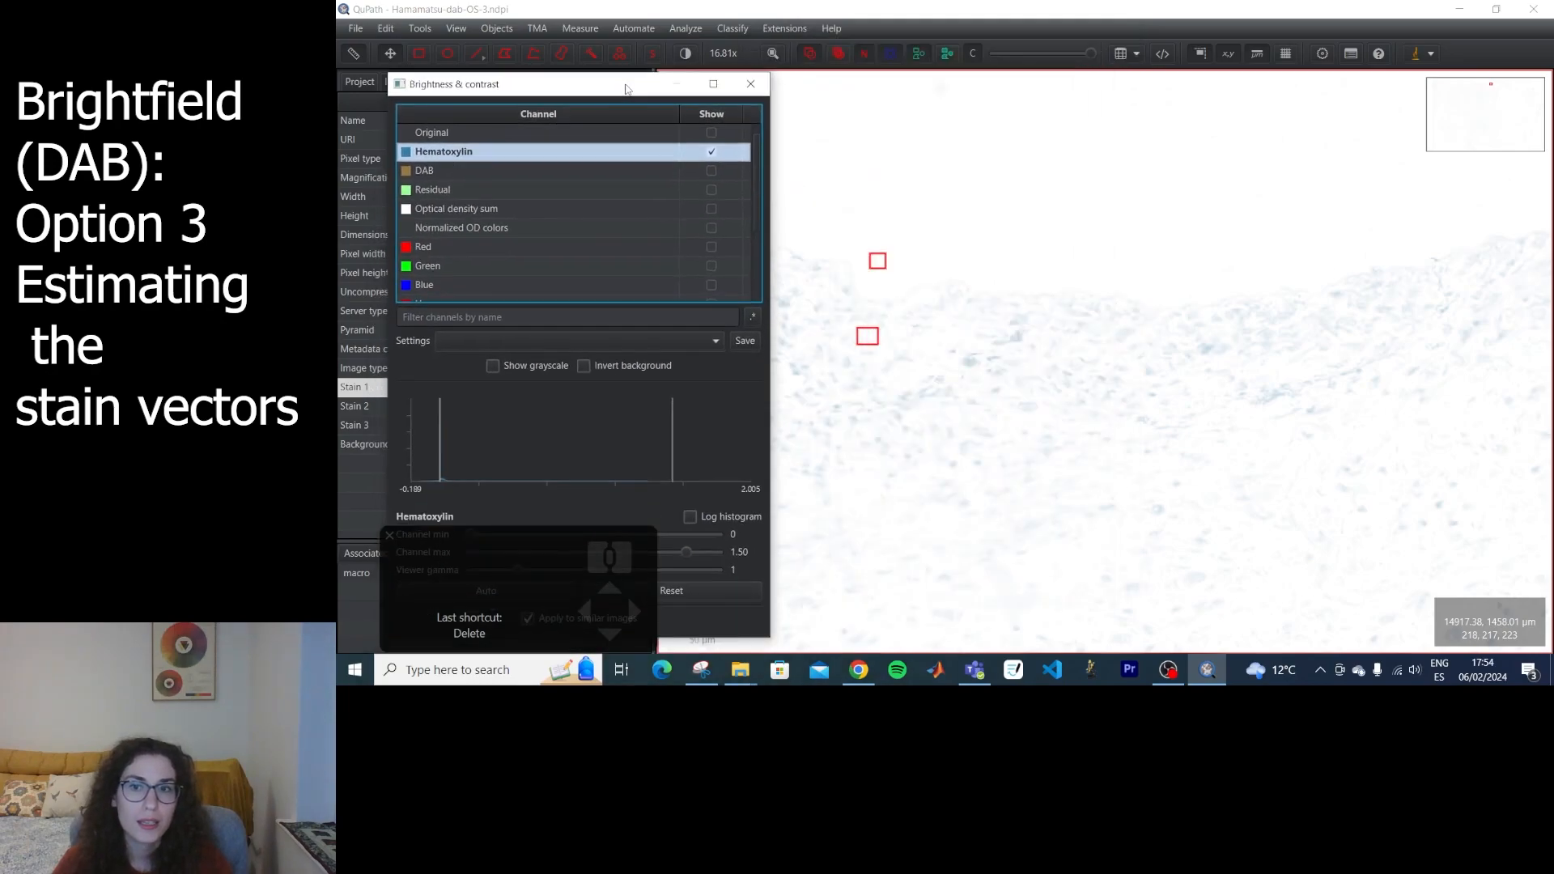
left_click(711, 176)
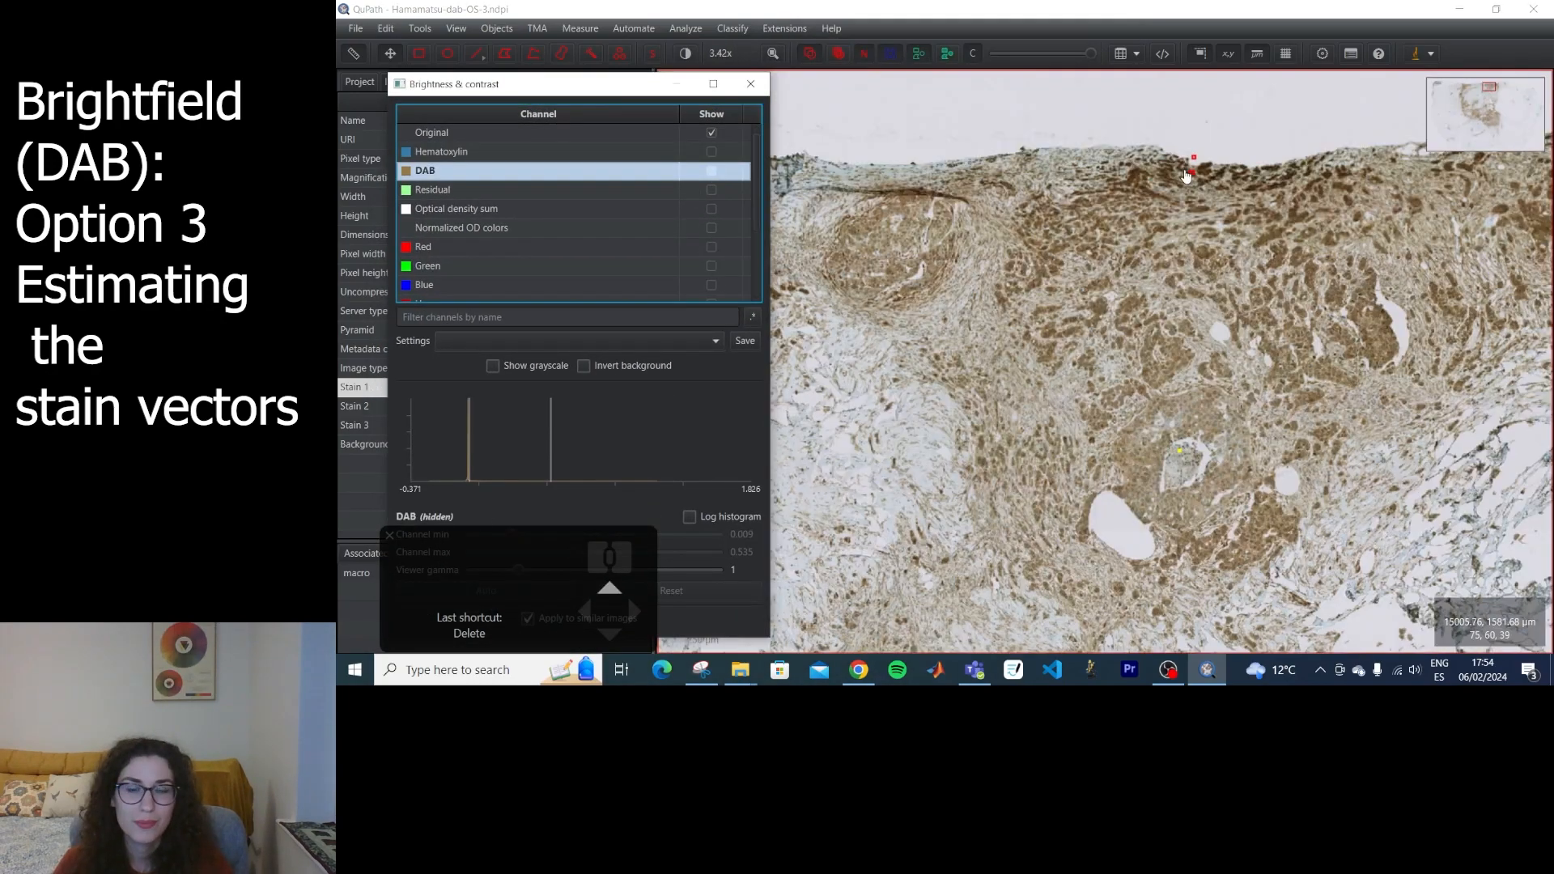
left_click(750, 83)
Delete the existing annotations and draw a rectangle covering part of the large white hole with surrounding brown and blue stained tissue.
left_click(435, 81)
left_click(424, 193)
left_click(384, 146)
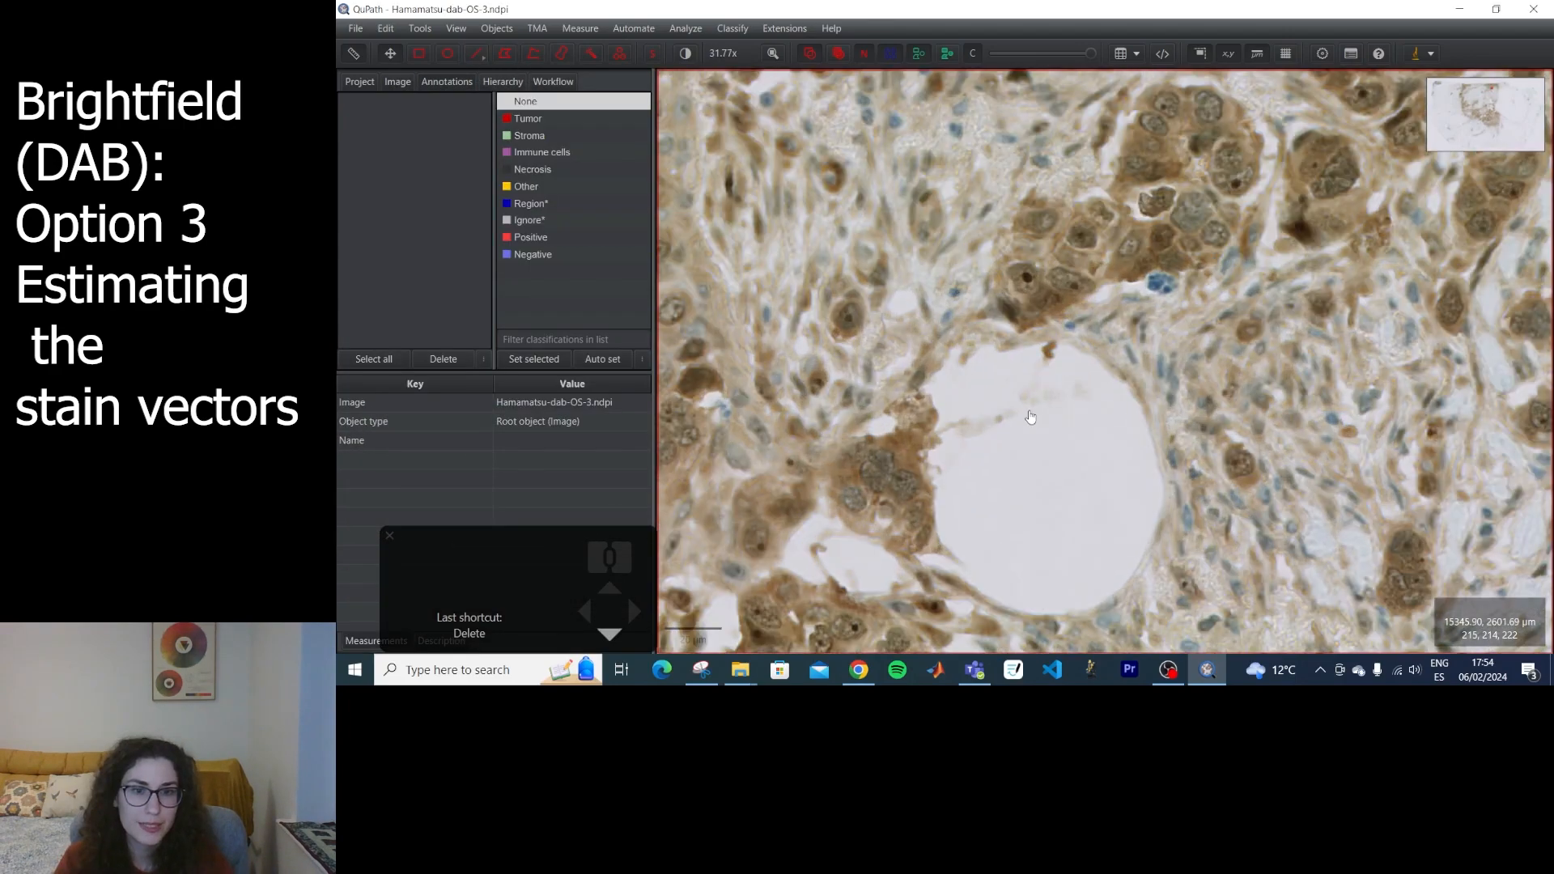
left_click(419, 53)
left_click_drag(886, 142, 1236, 571)
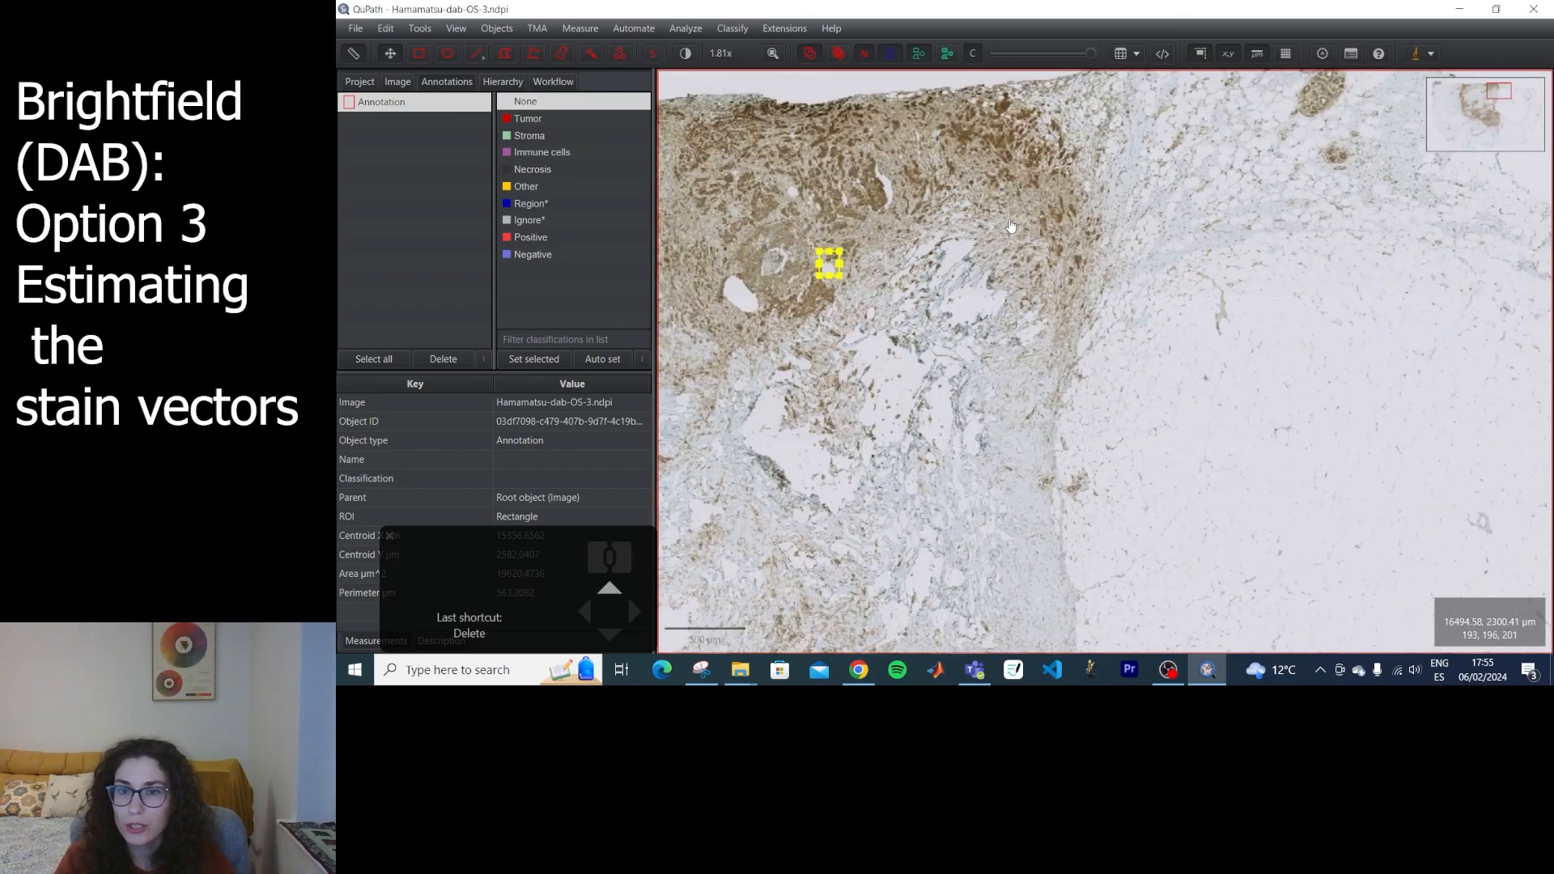
scroll(1010, 226, "down", 2)
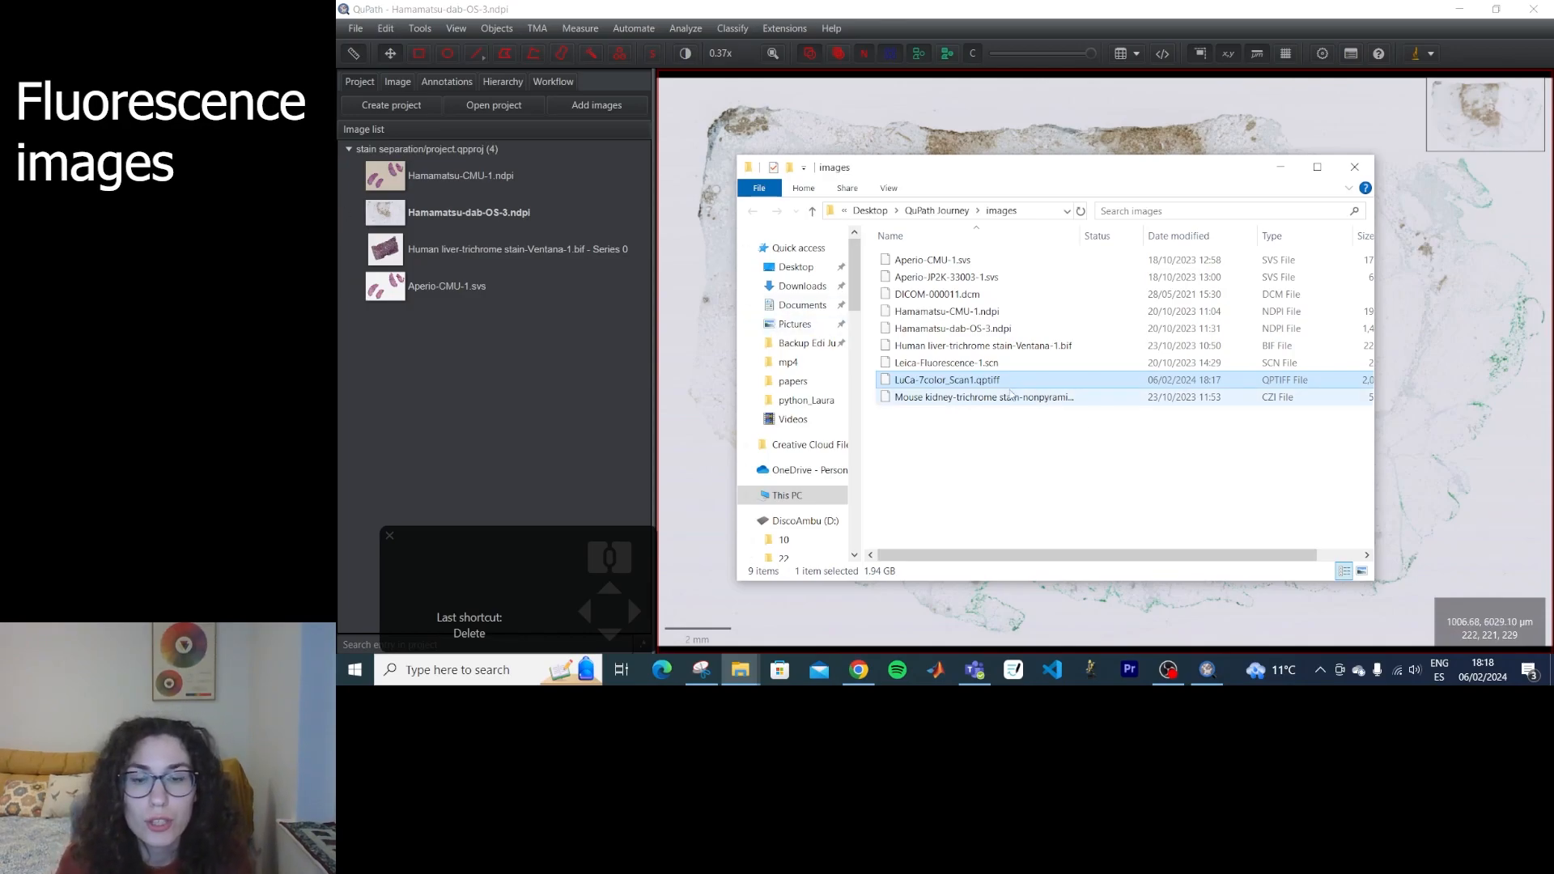
Import LuCa-7color_Scan1.qptiff into the project with the image type set to Fluorescence.
left_click_drag(1015, 383, 435, 390)
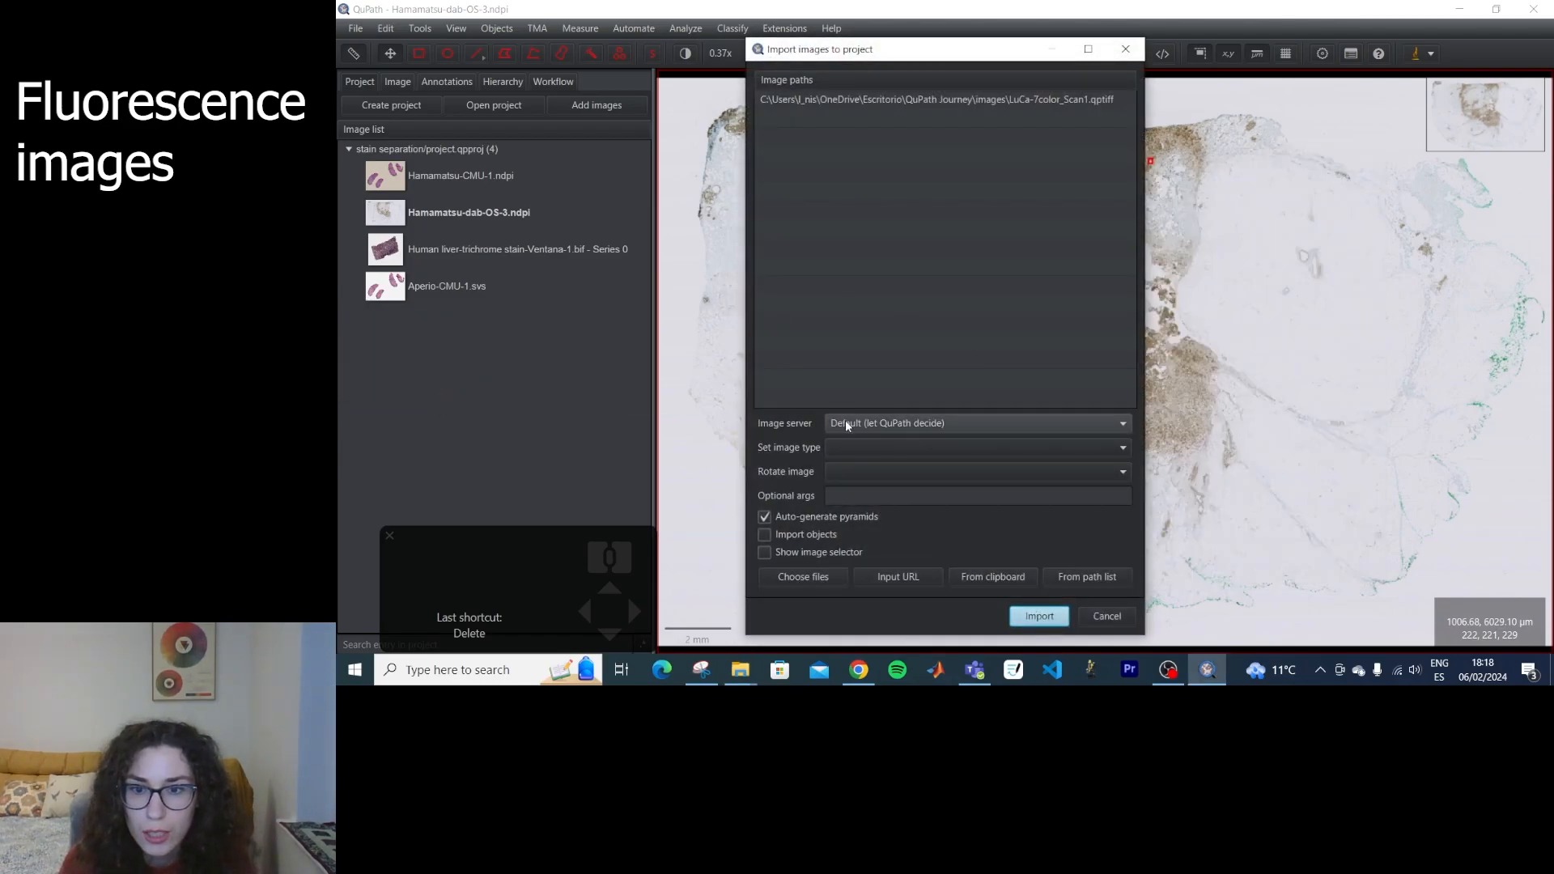
left_click(886, 446)
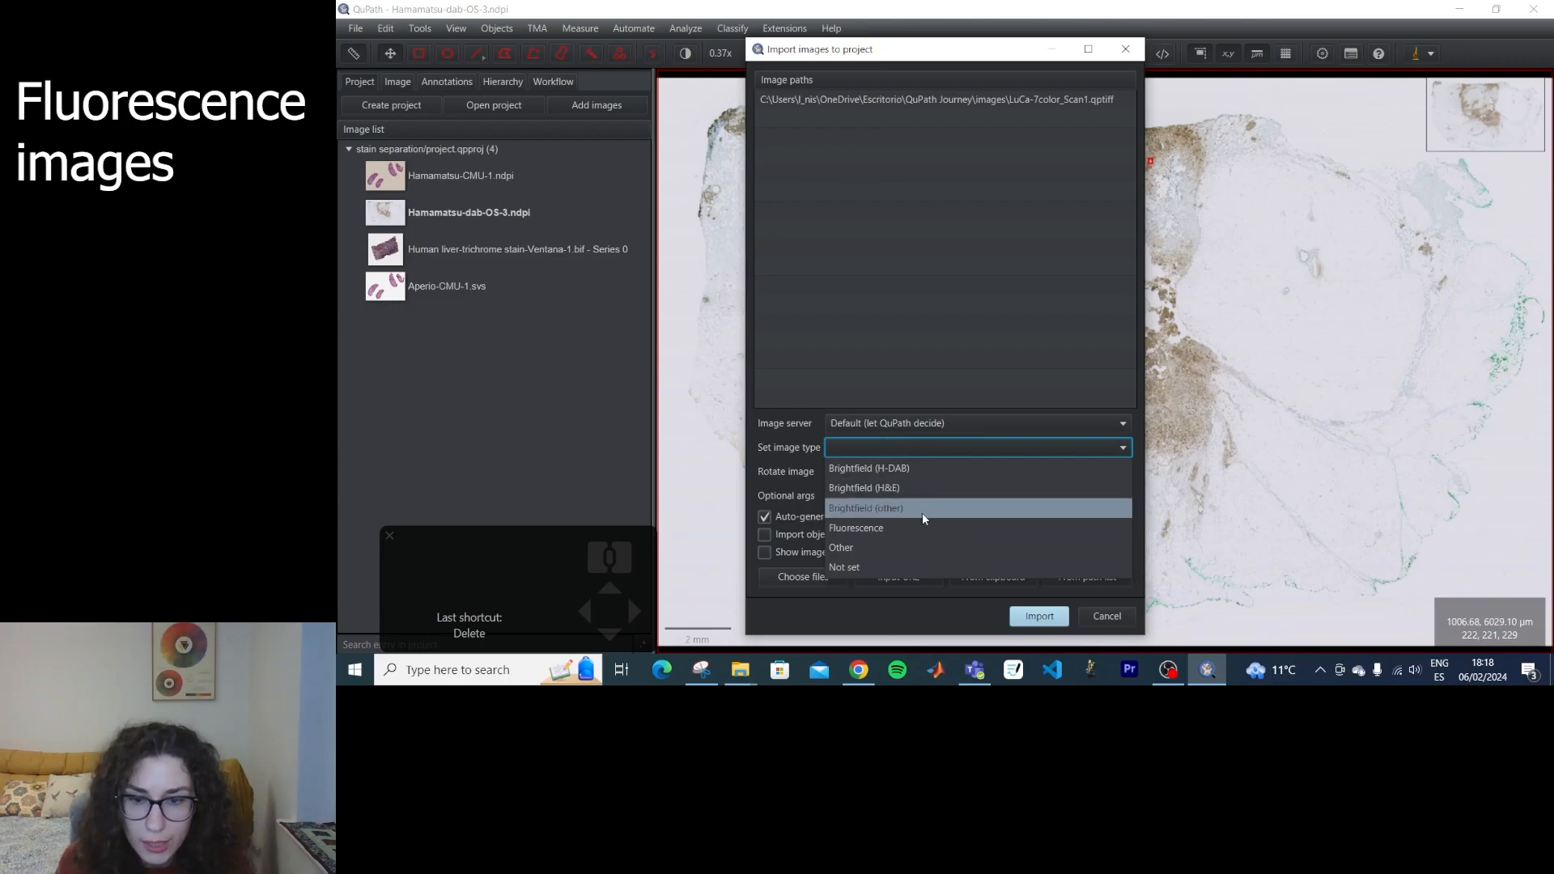
left_click(877, 529)
left_click(1015, 616)
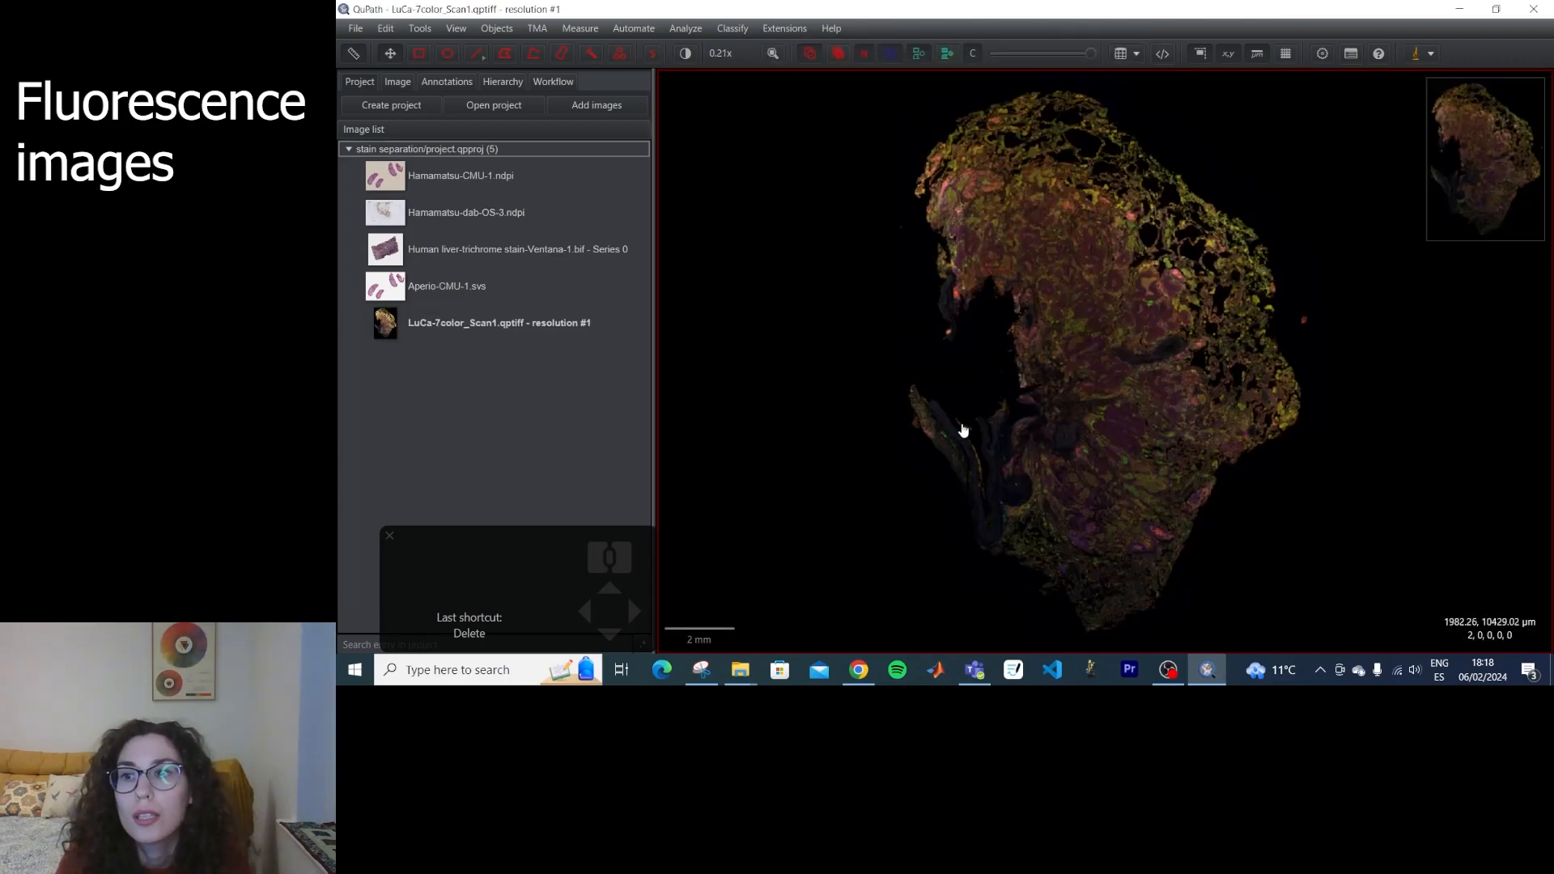
Open Brightness & contrast and compare the tissue with the FITC channel hidden and shown.
scroll(1126, 282, "up", 5)
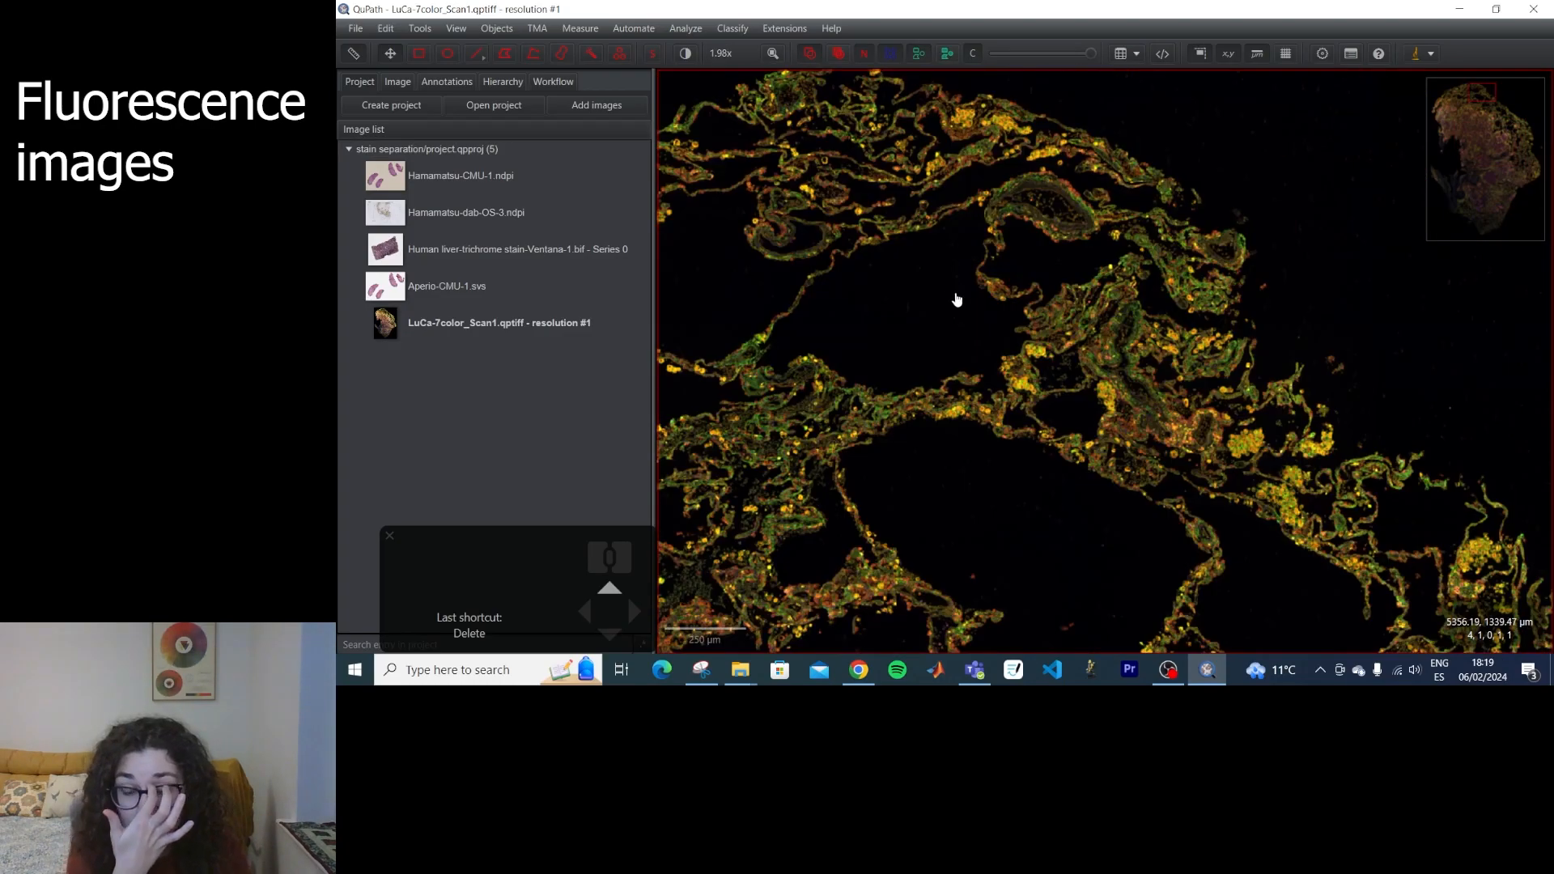
left_click(686, 55)
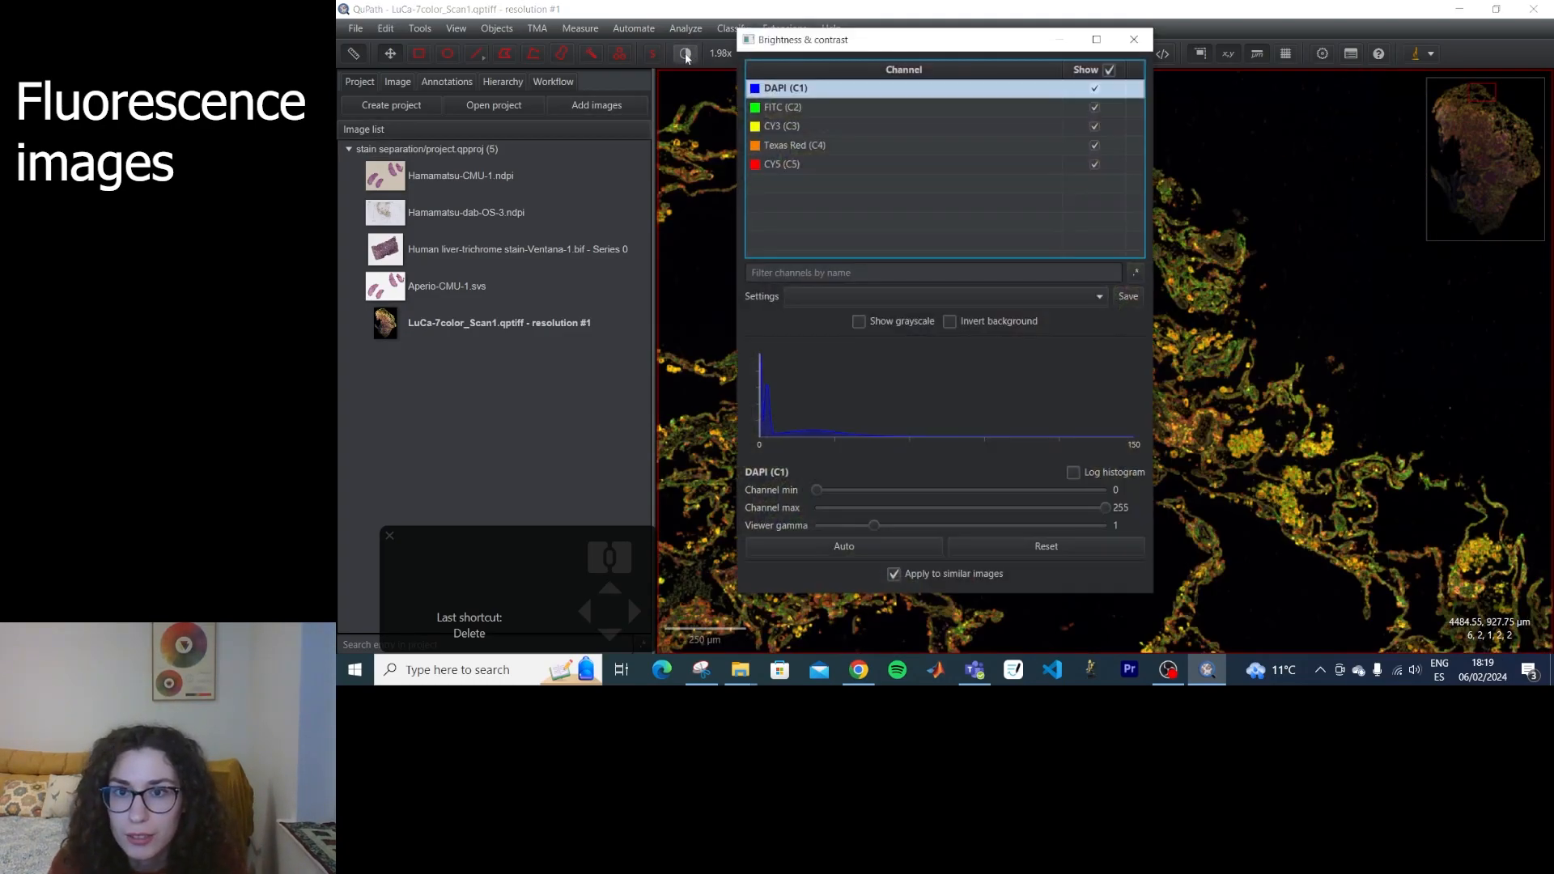
left_click_drag(841, 39, 512, 134)
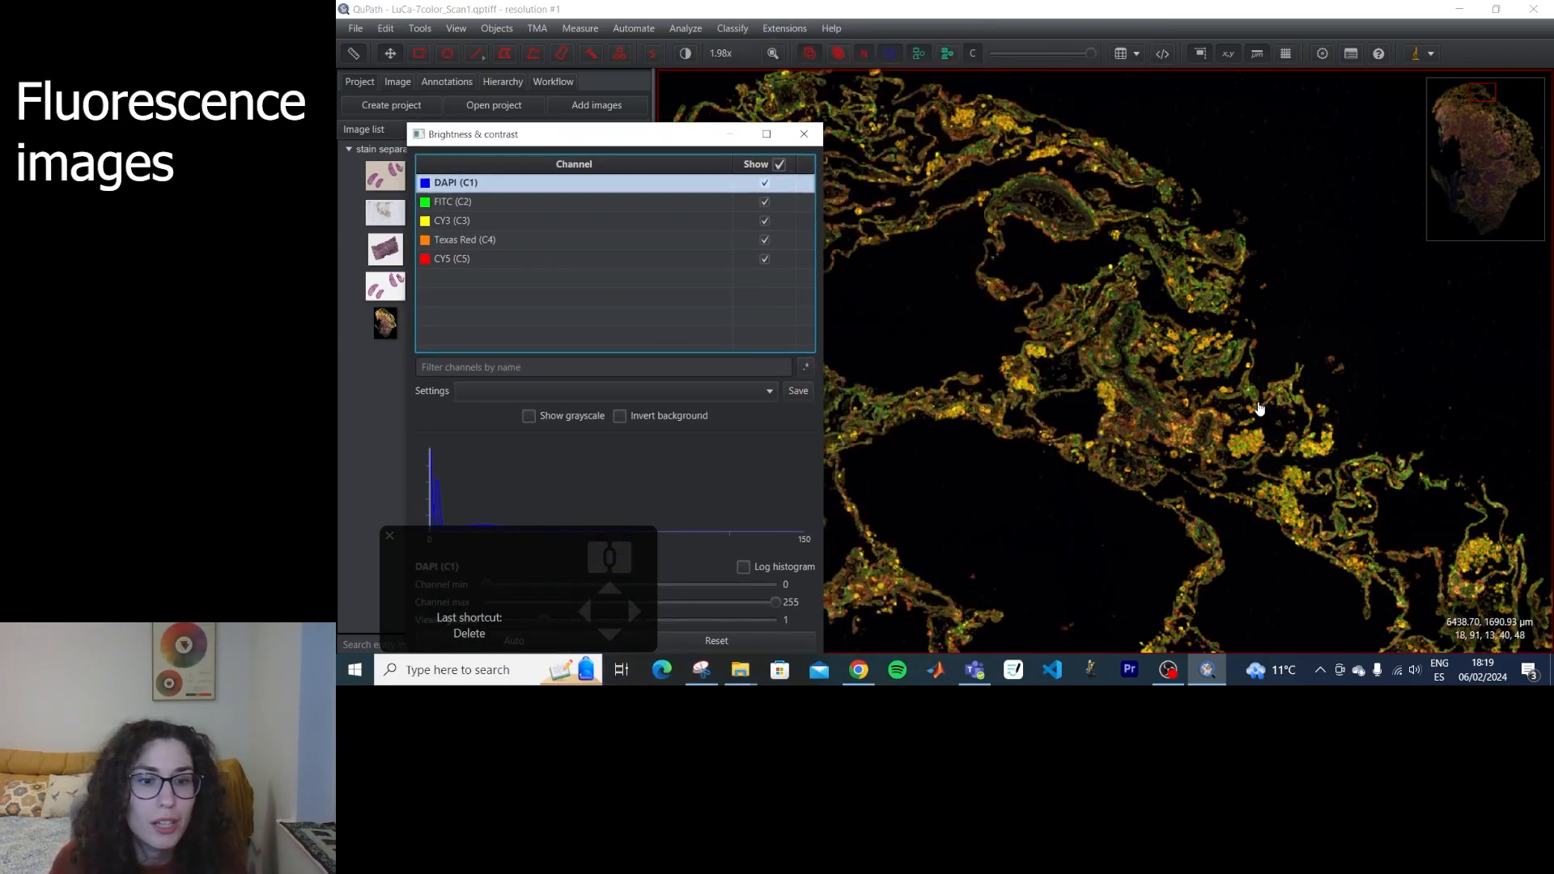
scroll(931, 336, "up", 10)
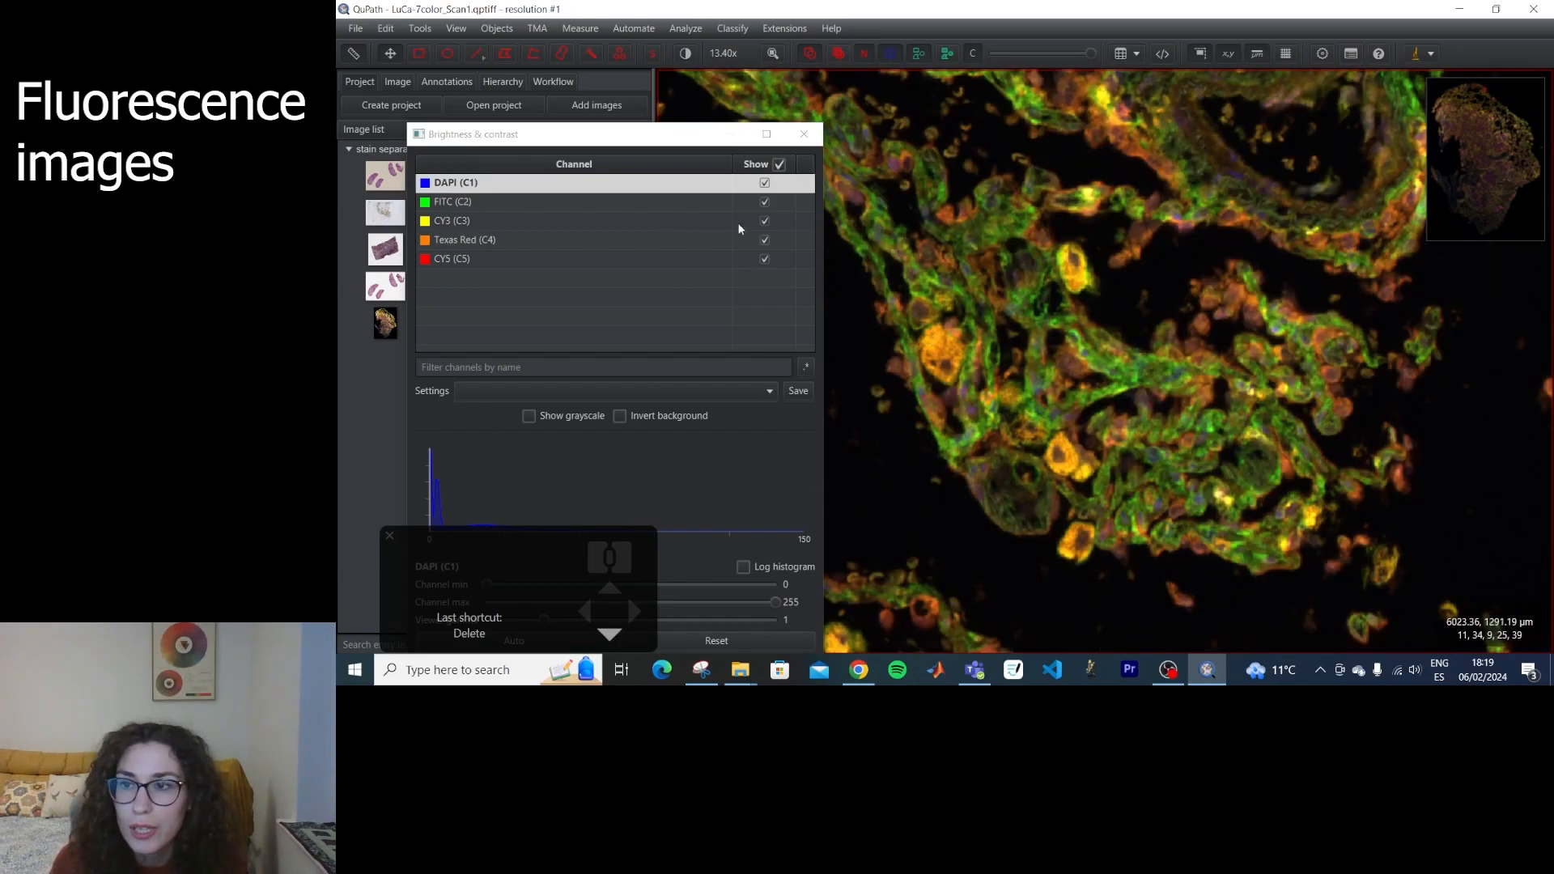
left_click_drag(944, 628, 1133, 364)
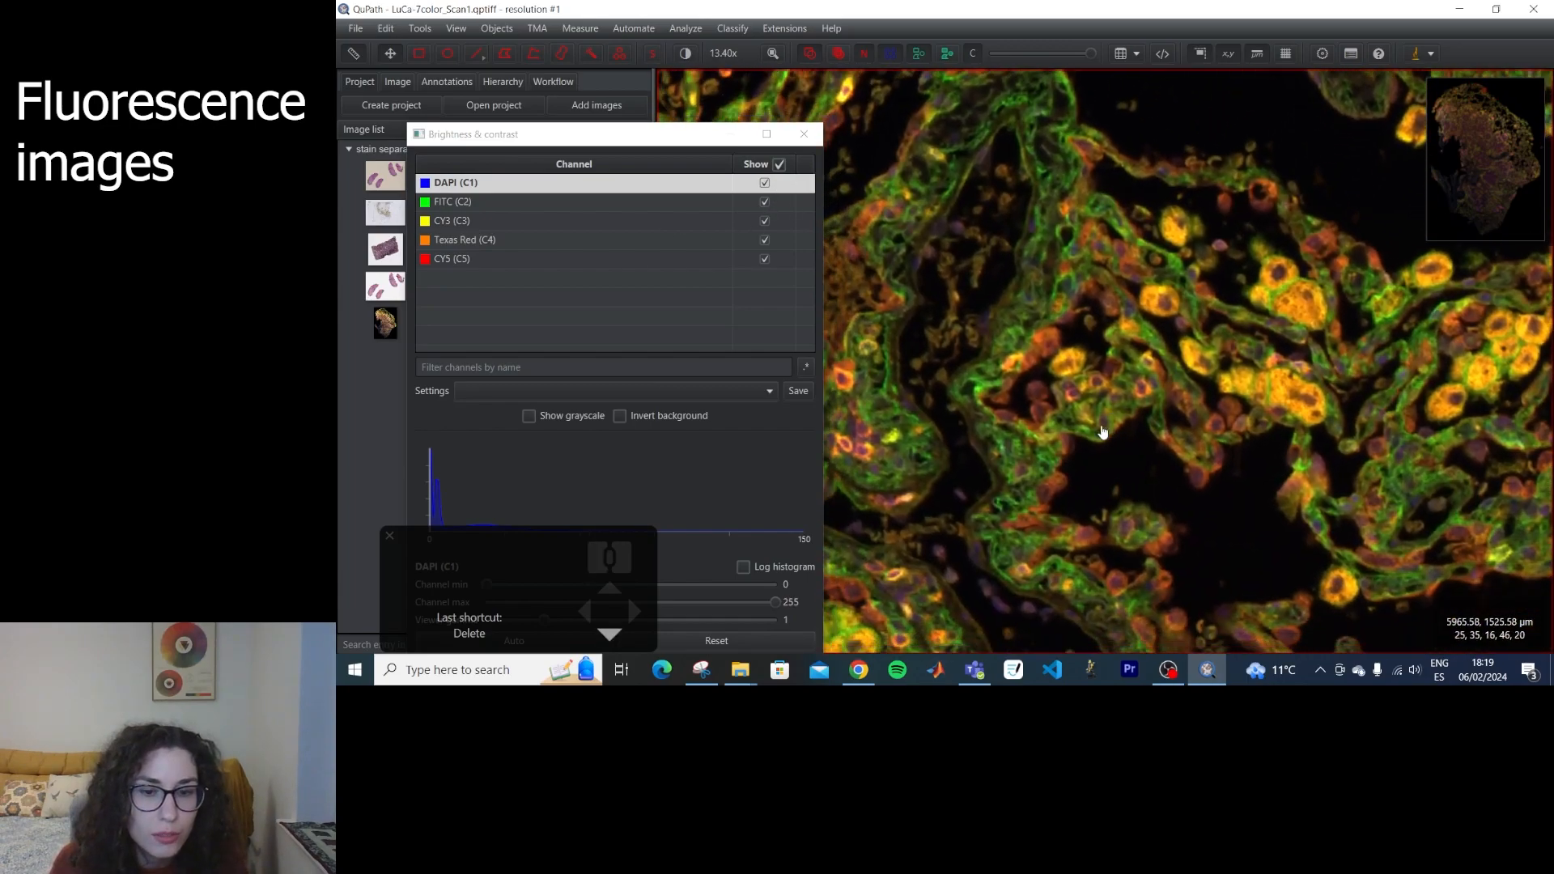
left_click_drag(1044, 486, 1110, 378)
left_click(764, 203)
left_click(764, 203)
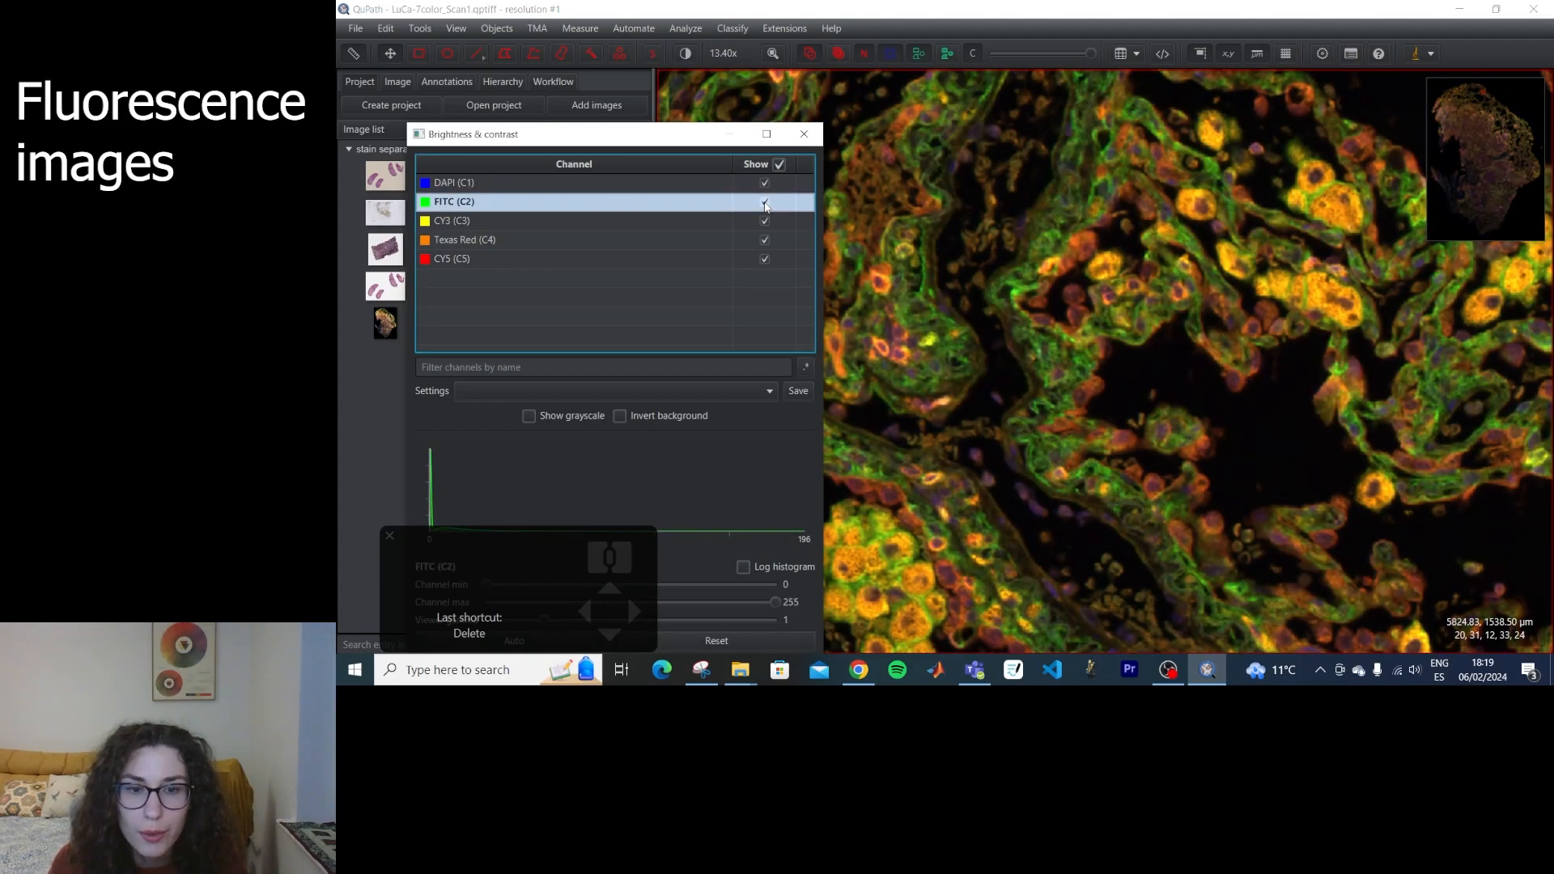
left_click(765, 204)
left_click(765, 204)
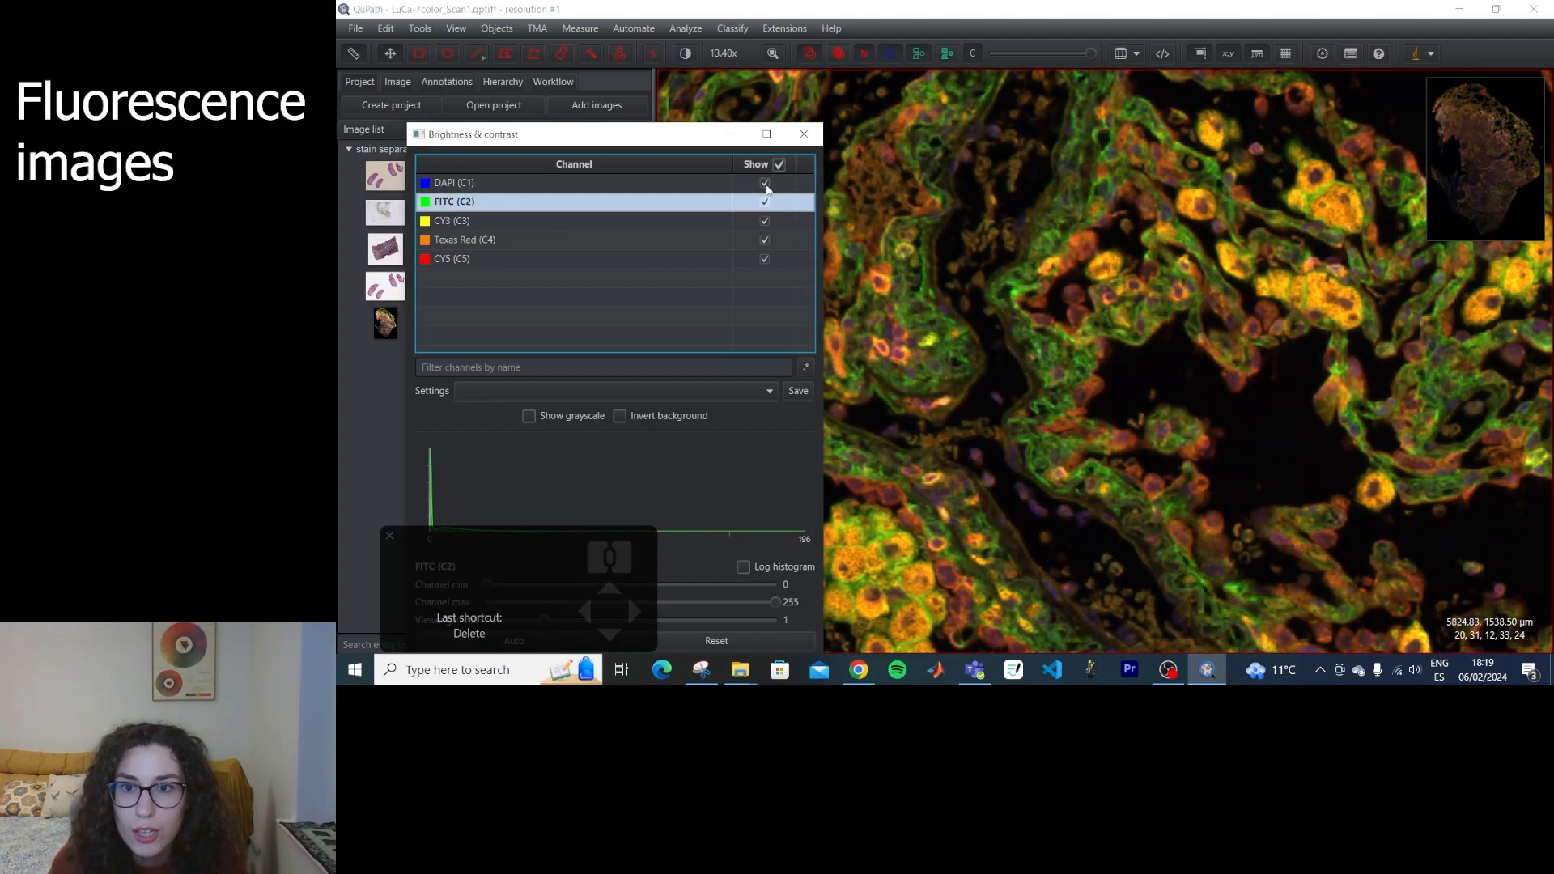
Hide the DAPI, FITC, CY3, Texas Red and CY5 channels one by one.
left_click(765, 184)
left_click(765, 203)
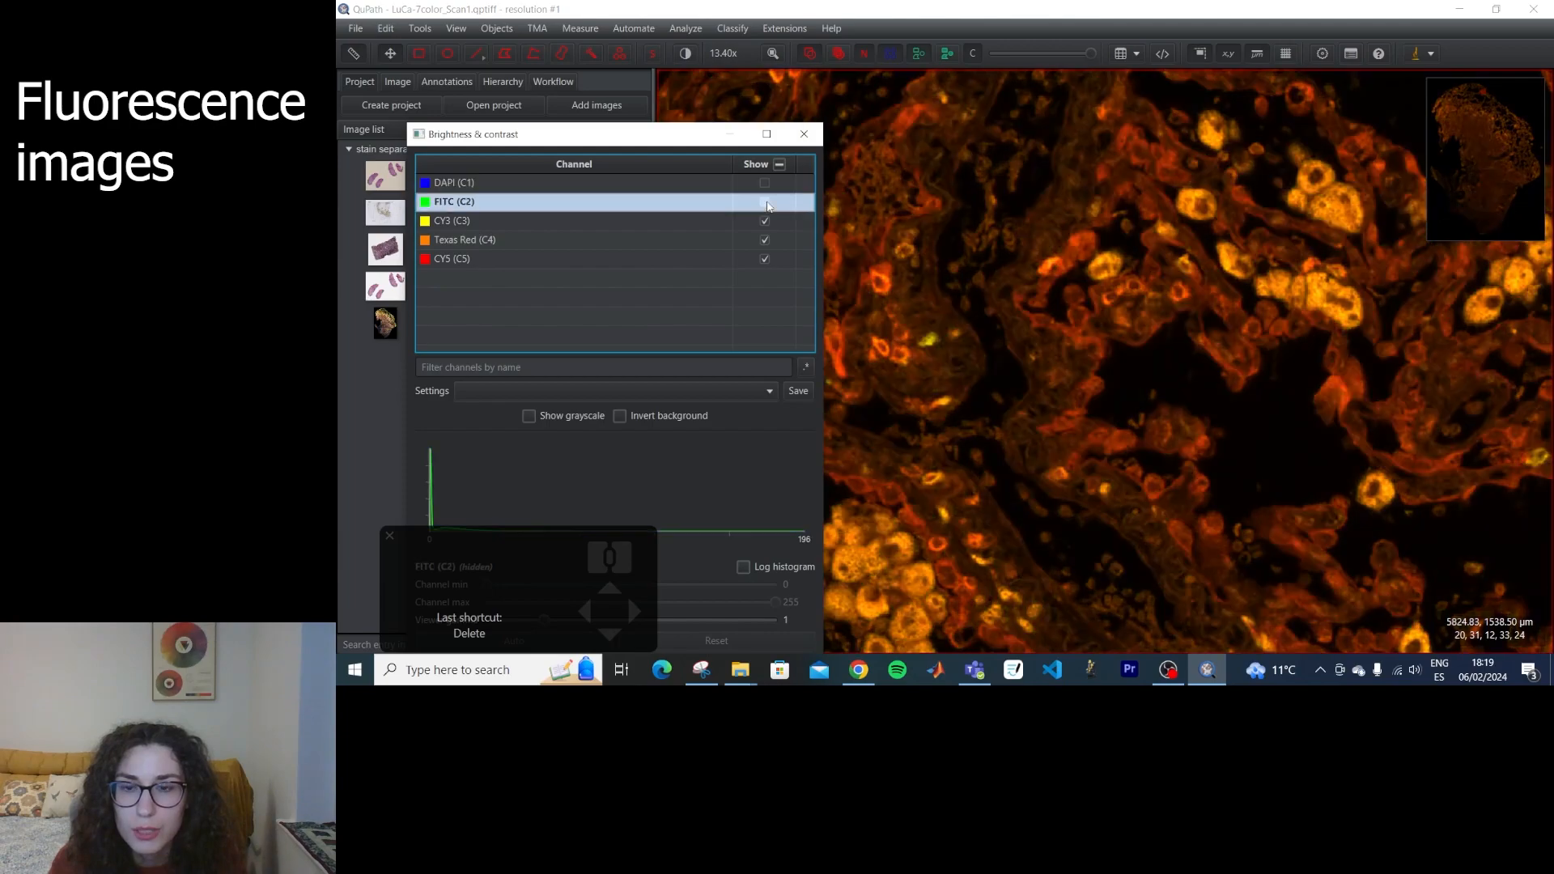
left_click(764, 221)
left_click(765, 240)
left_click(765, 259)
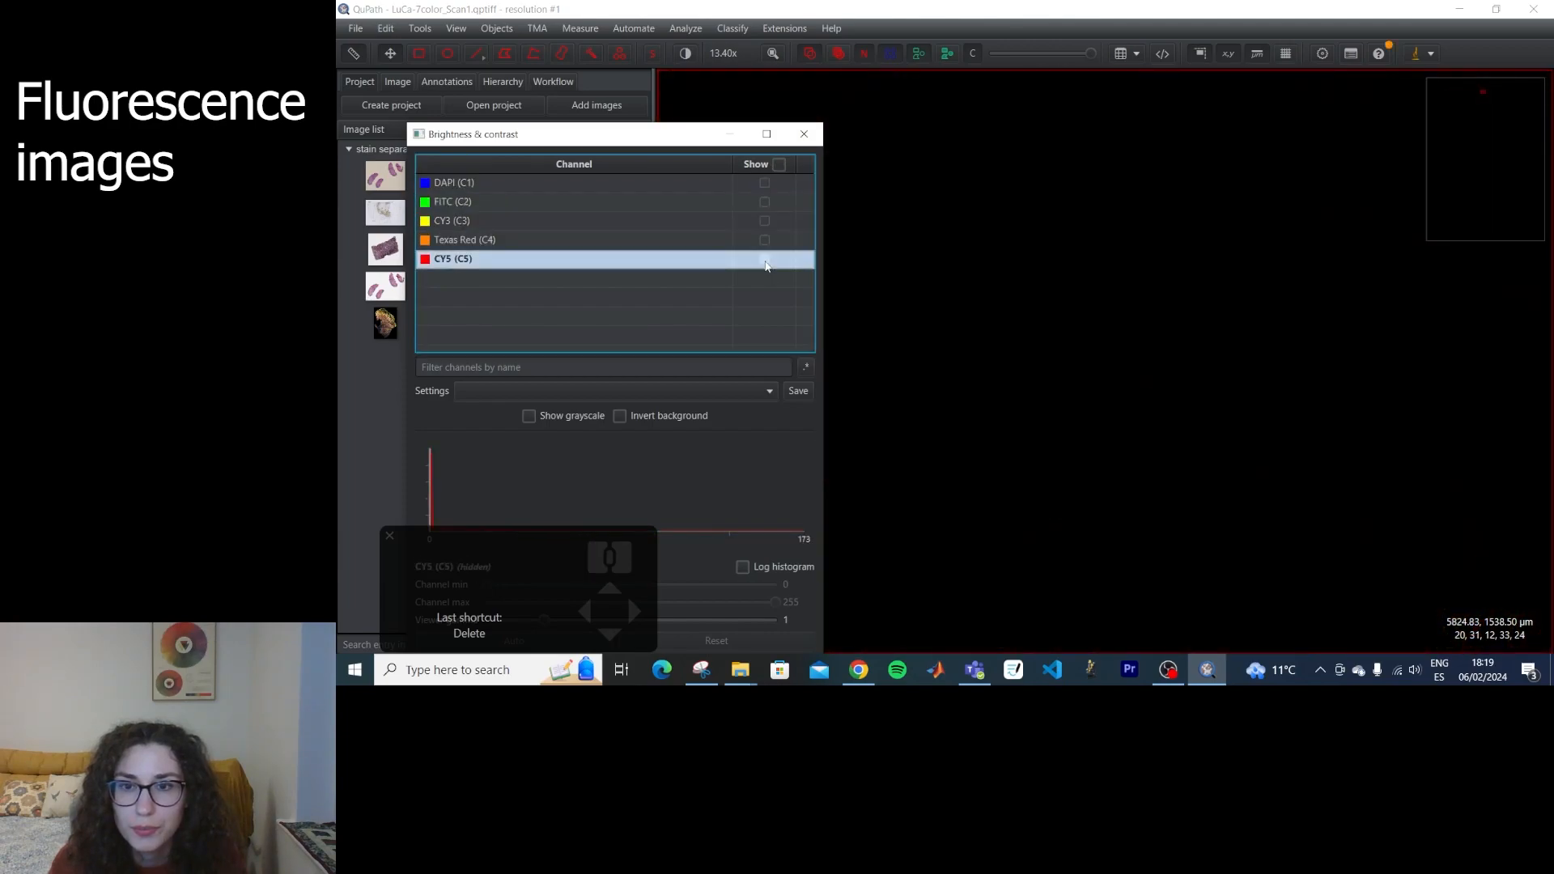
Select the FITC, CY3, Texas Red and CY5 channels together and change their visibility as a group.
left_click(521, 235, "ctrl")
left_click(522, 221, "ctrl")
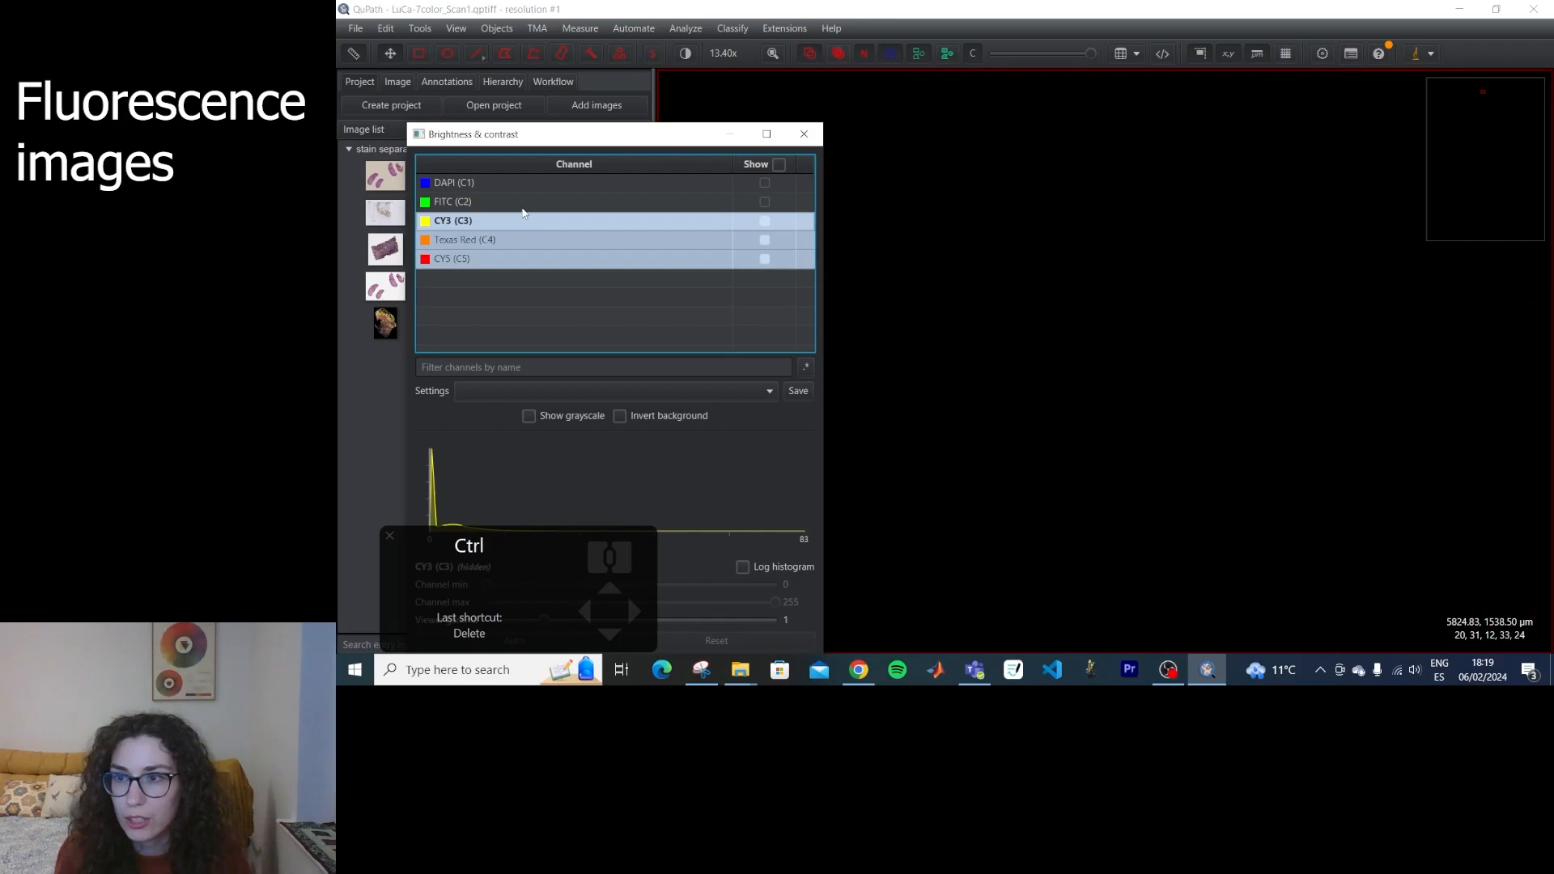
left_click(521, 208, "ctrl")
left_click(766, 204)
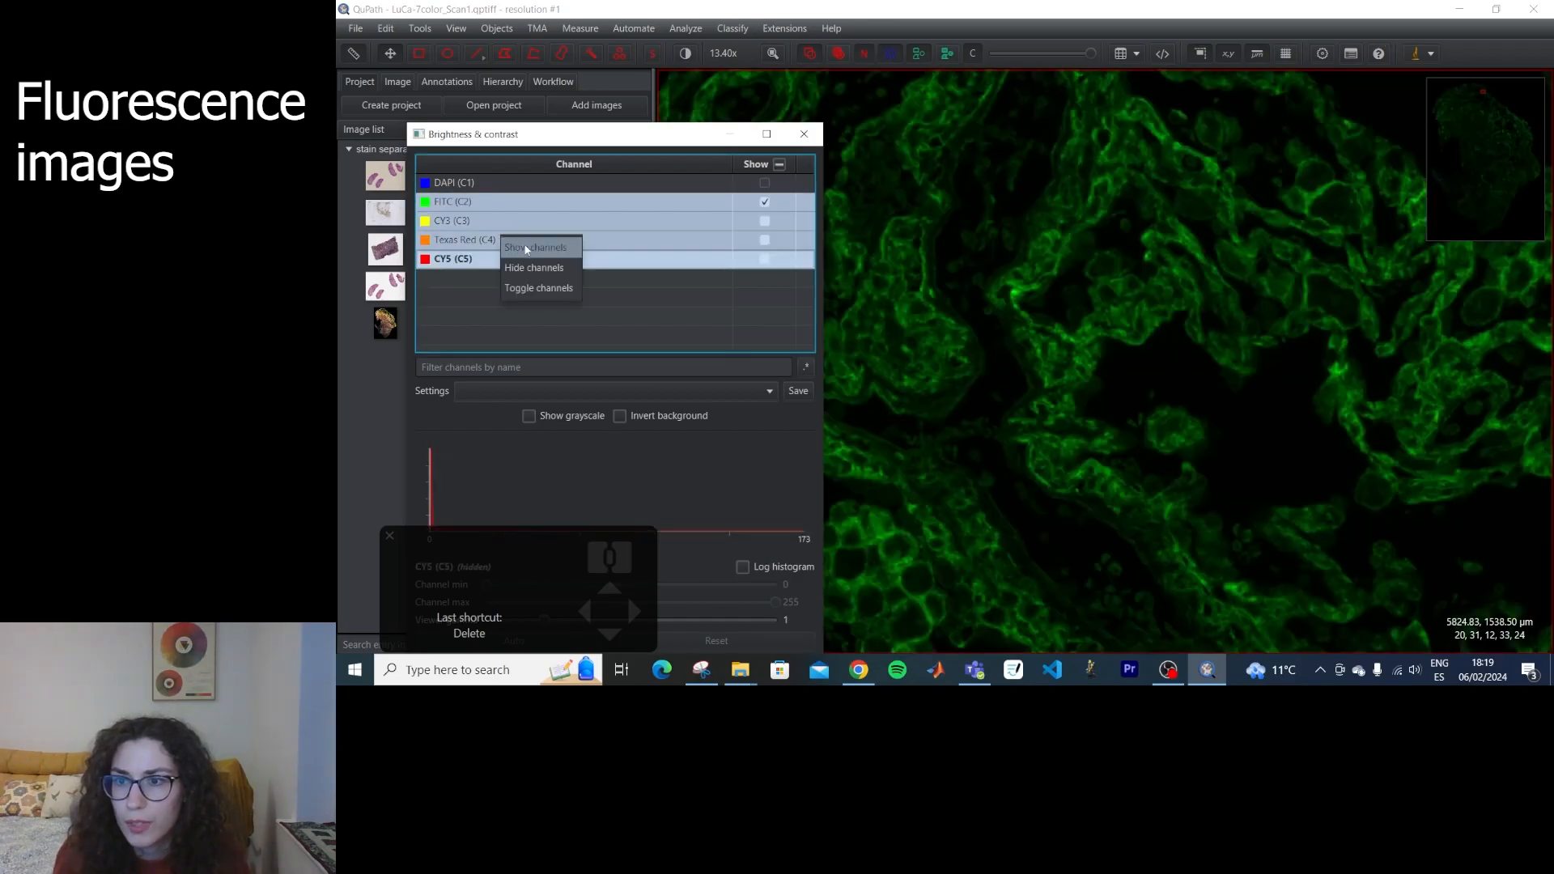
left_click(526, 247)
right_click(523, 231)
left_click(567, 254)
Toggle the visibility of all channels at once, leaving all five shown.
left_click(779, 164)
left_click(780, 164)
left_click(779, 164)
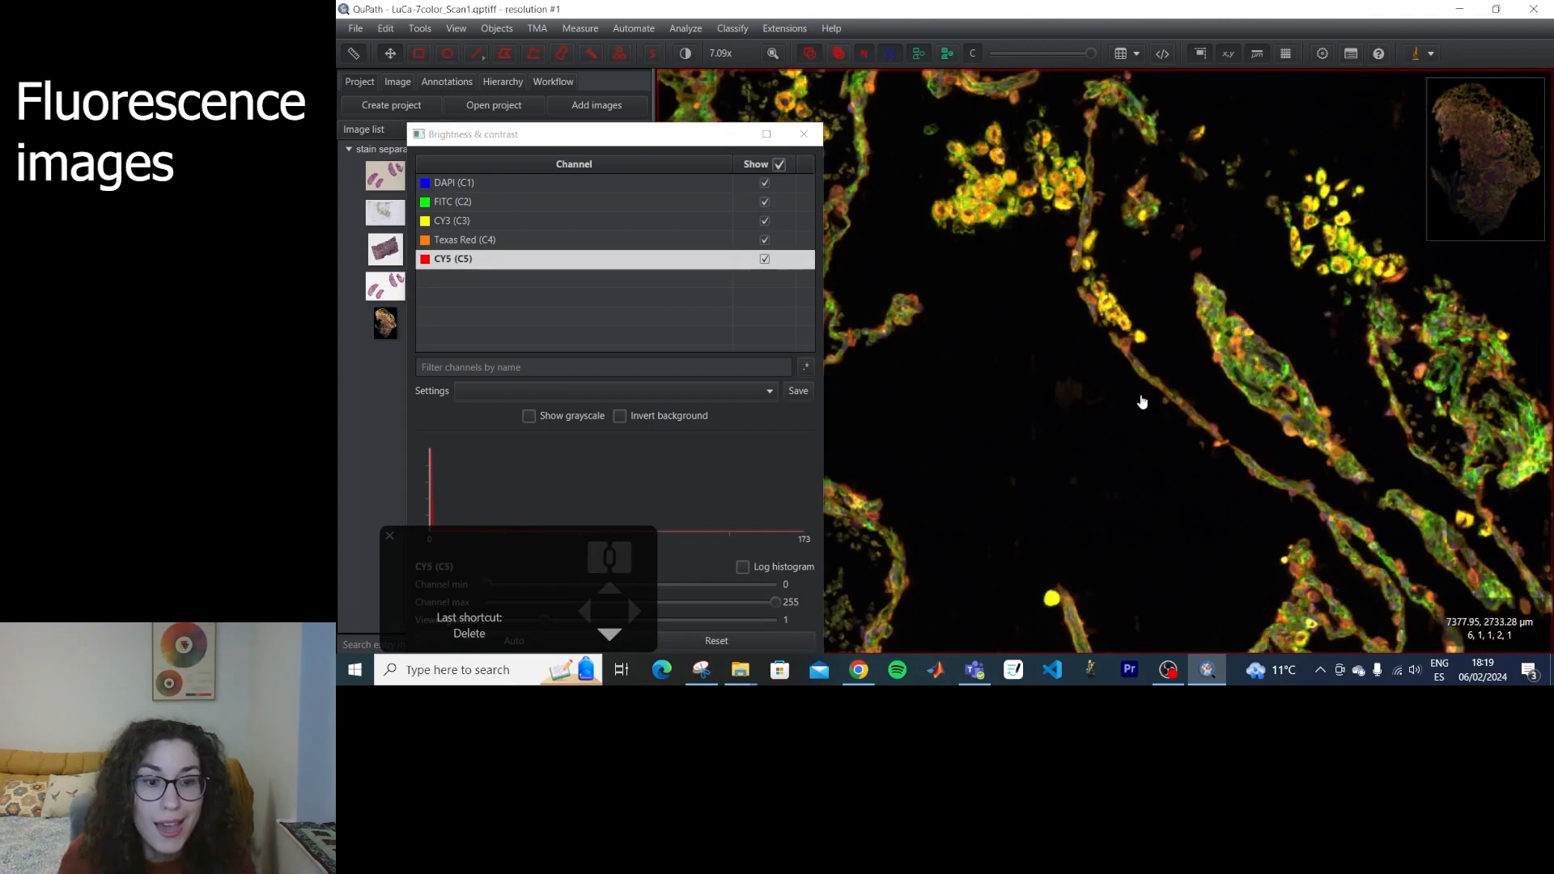
Focus on the elongated tissue strand and hide channels C1 to C5 one after another.
scroll(1142, 403, "up", 6)
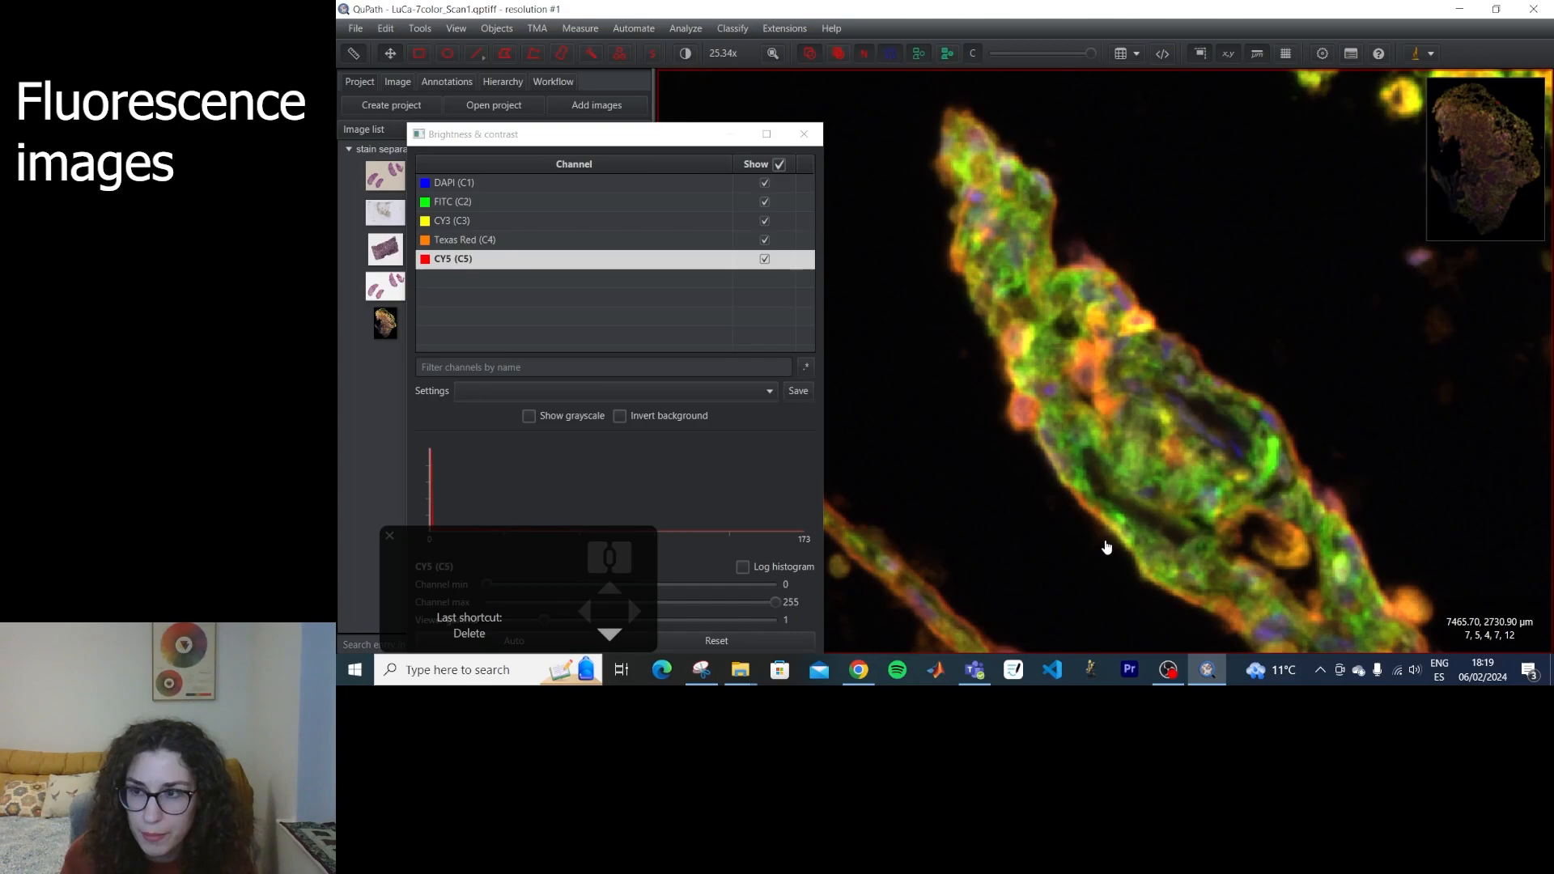
key("1")
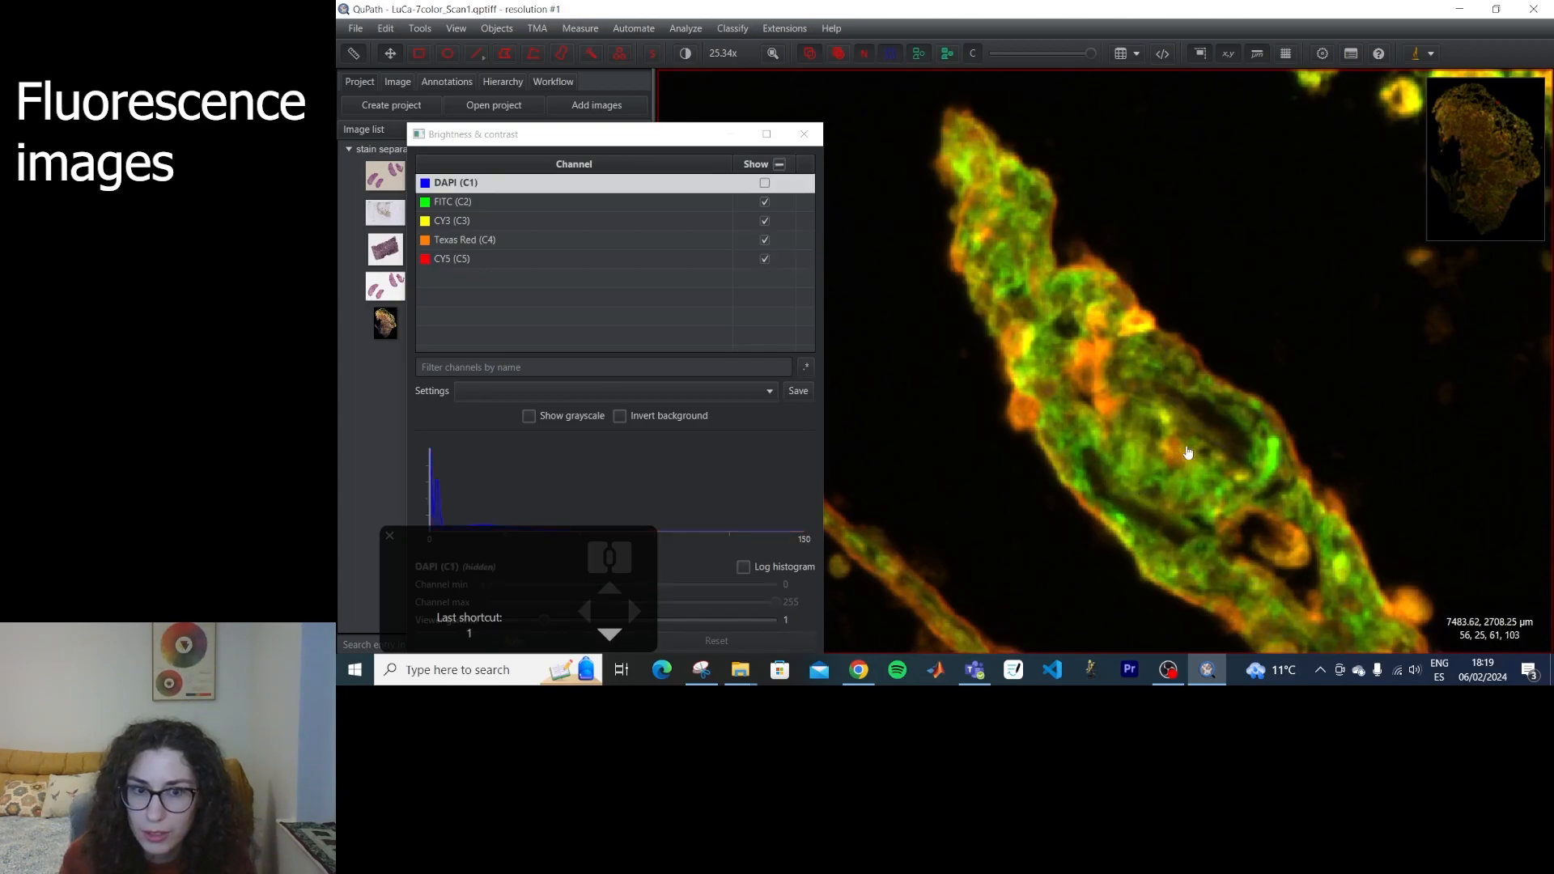
key("2")
key("3")
key("4")
key("5")
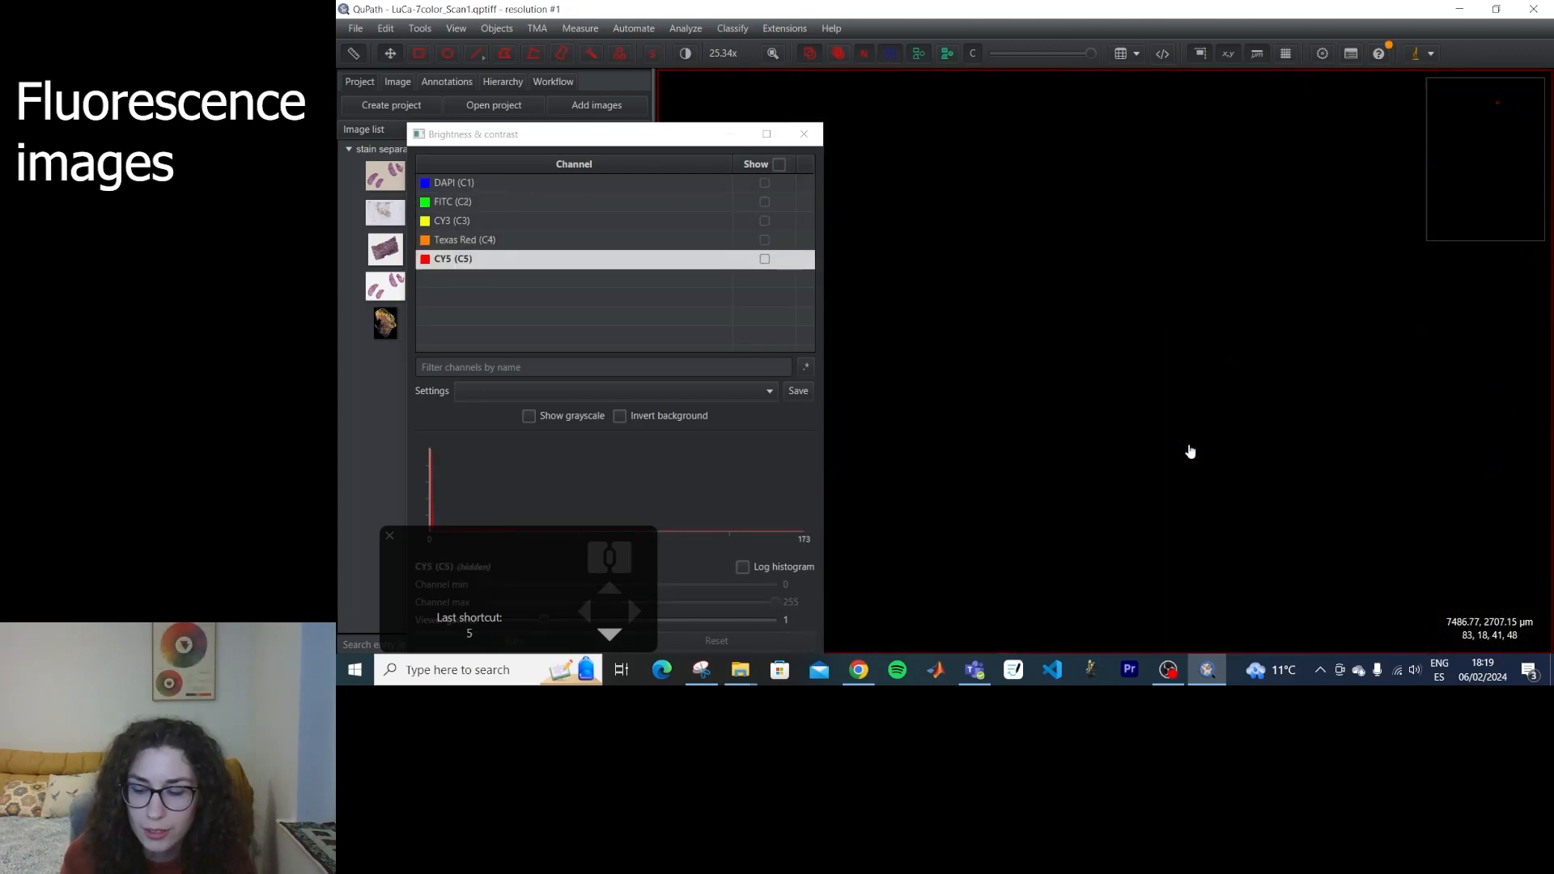
View the DAPI, FITC and CY3 channels individually by showing and hiding each in turn.
key("1")
Compare DAPI alone with DAPI and FITC combined on the tissue strand, leaving both channels shown.
key("1")
key("2")
key("2")
key("3")
key("3")
key("1")
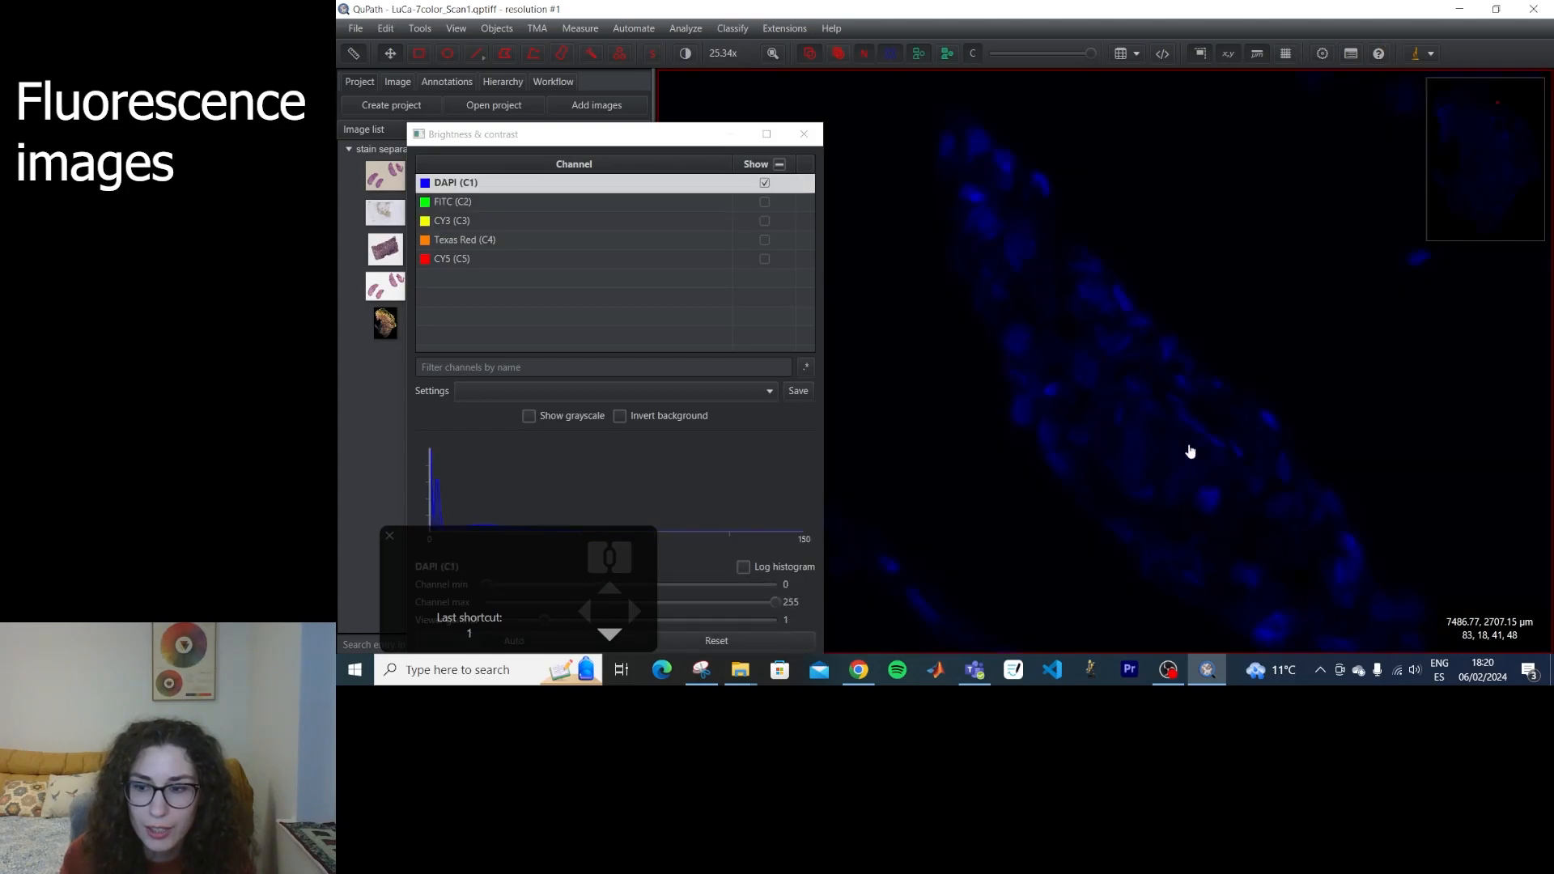
key("2")
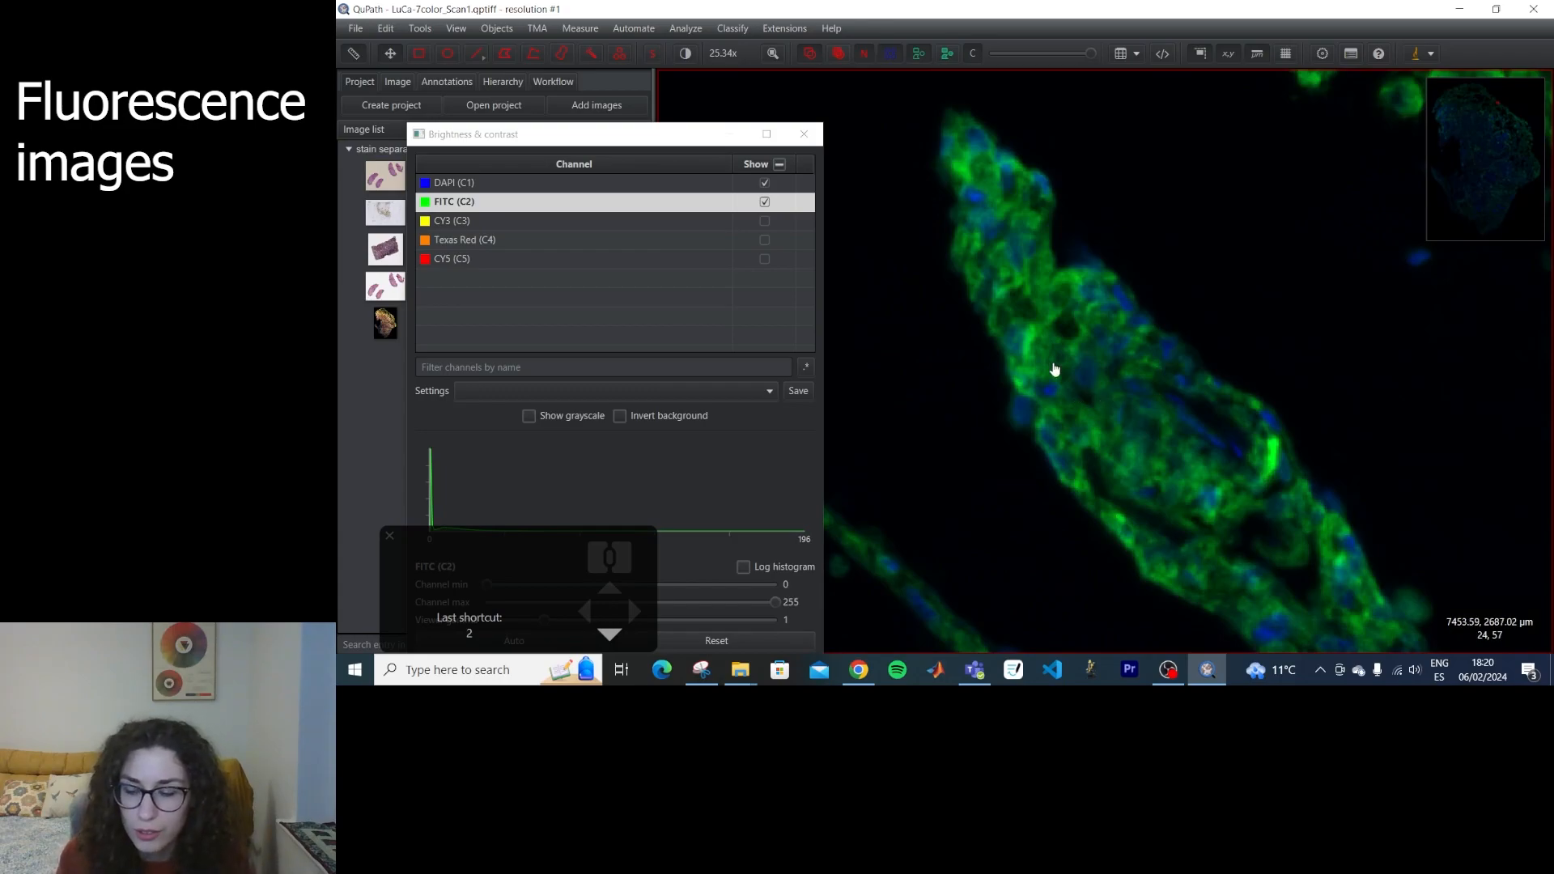
key("1")
key("2")
key("1")
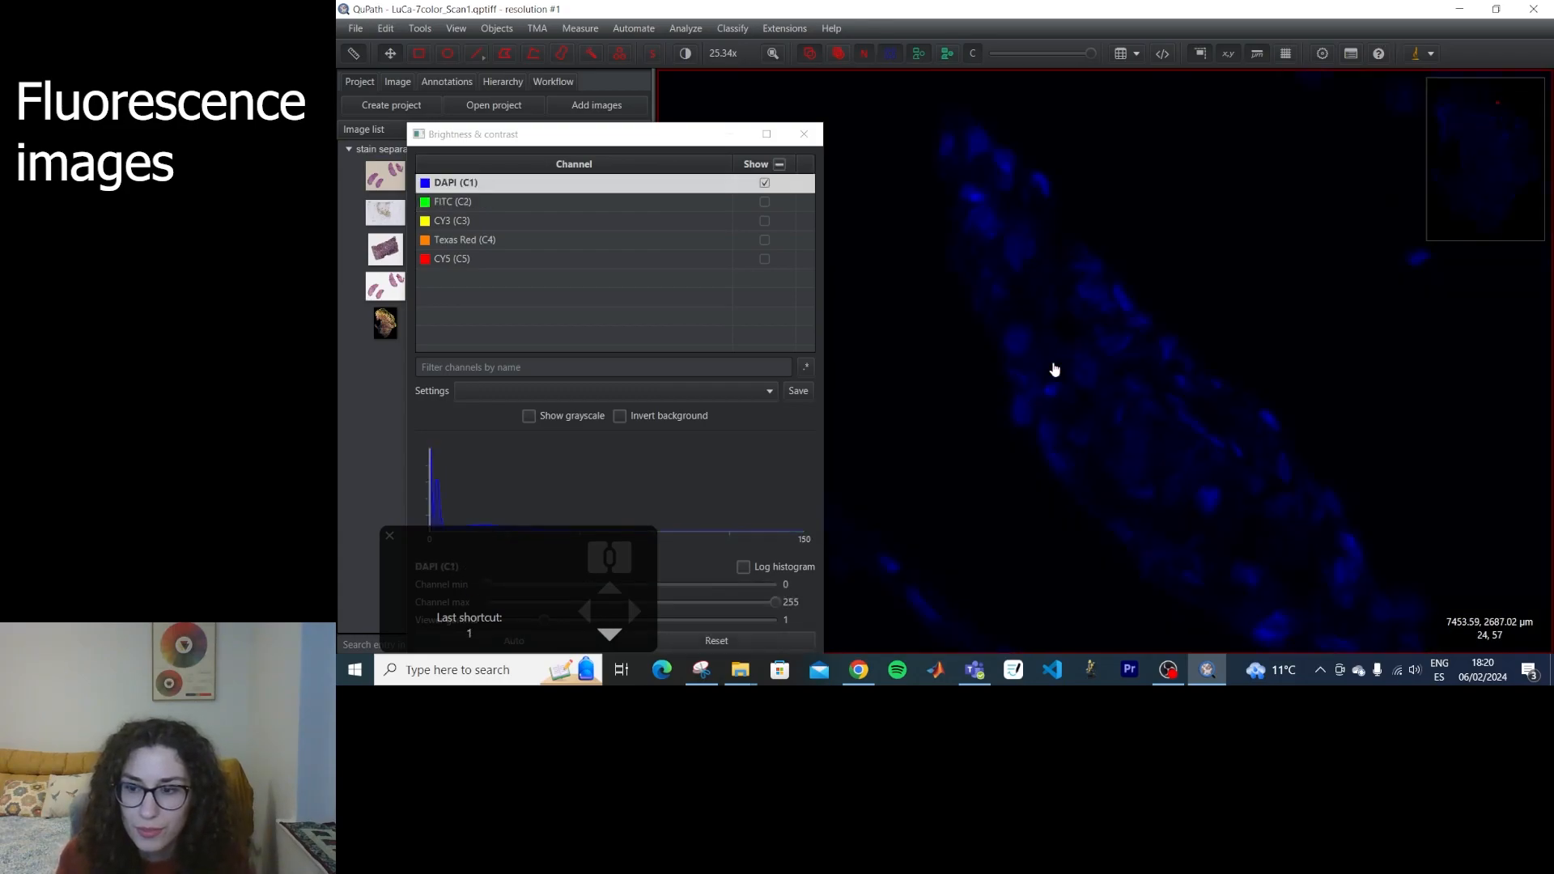
key("2")
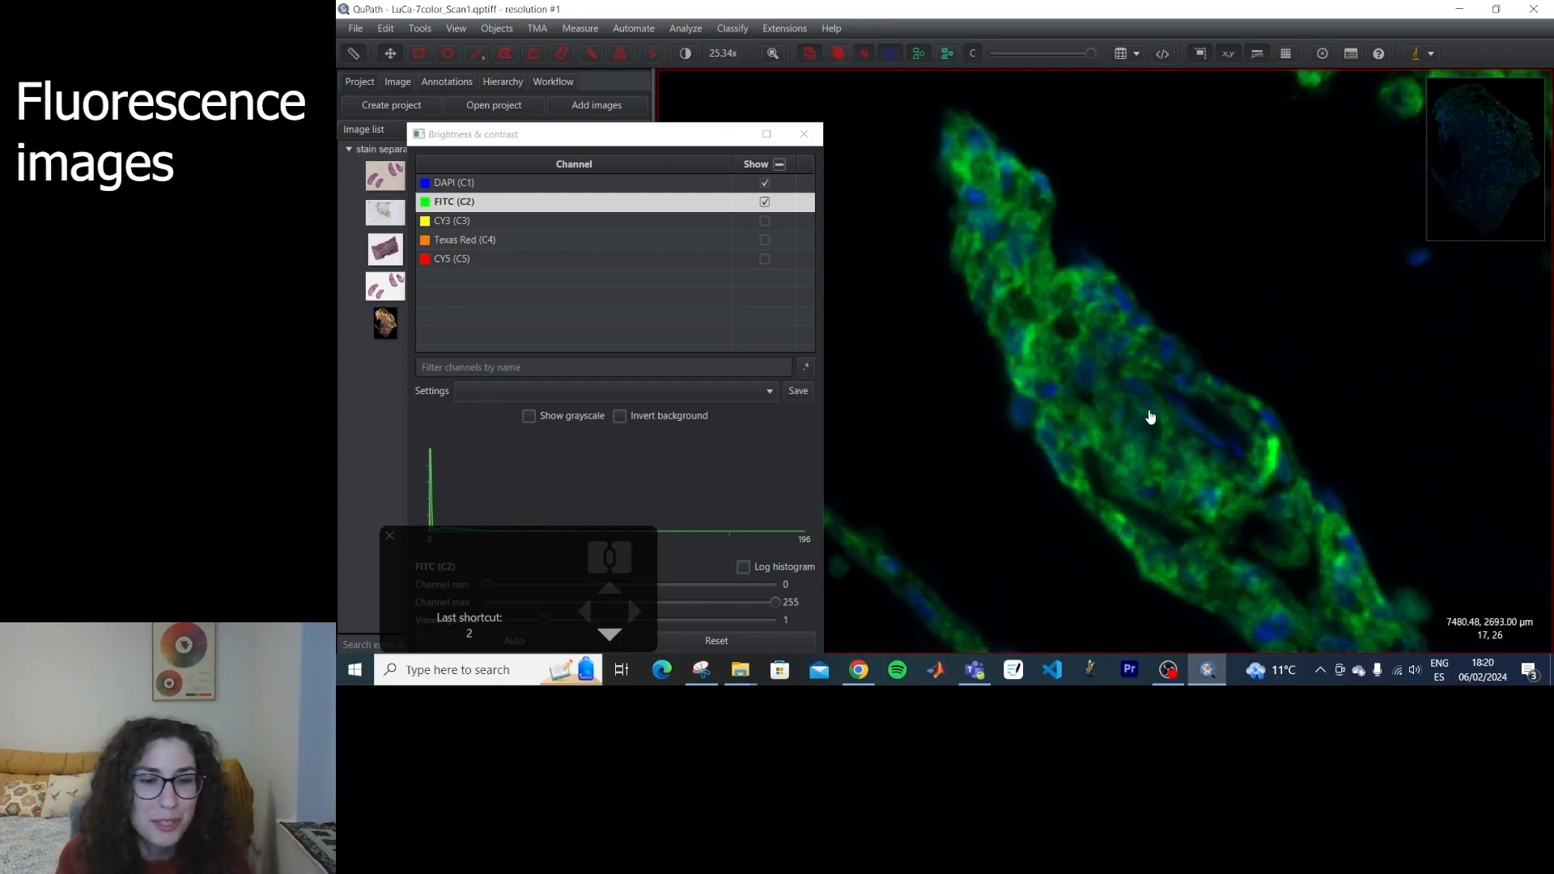
Close Brightness & contrast and hide the DAPI channel so only FITC is displayed.
scroll(1166, 413, "up", 3)
left_click_drag(992, 456, 1196, 410)
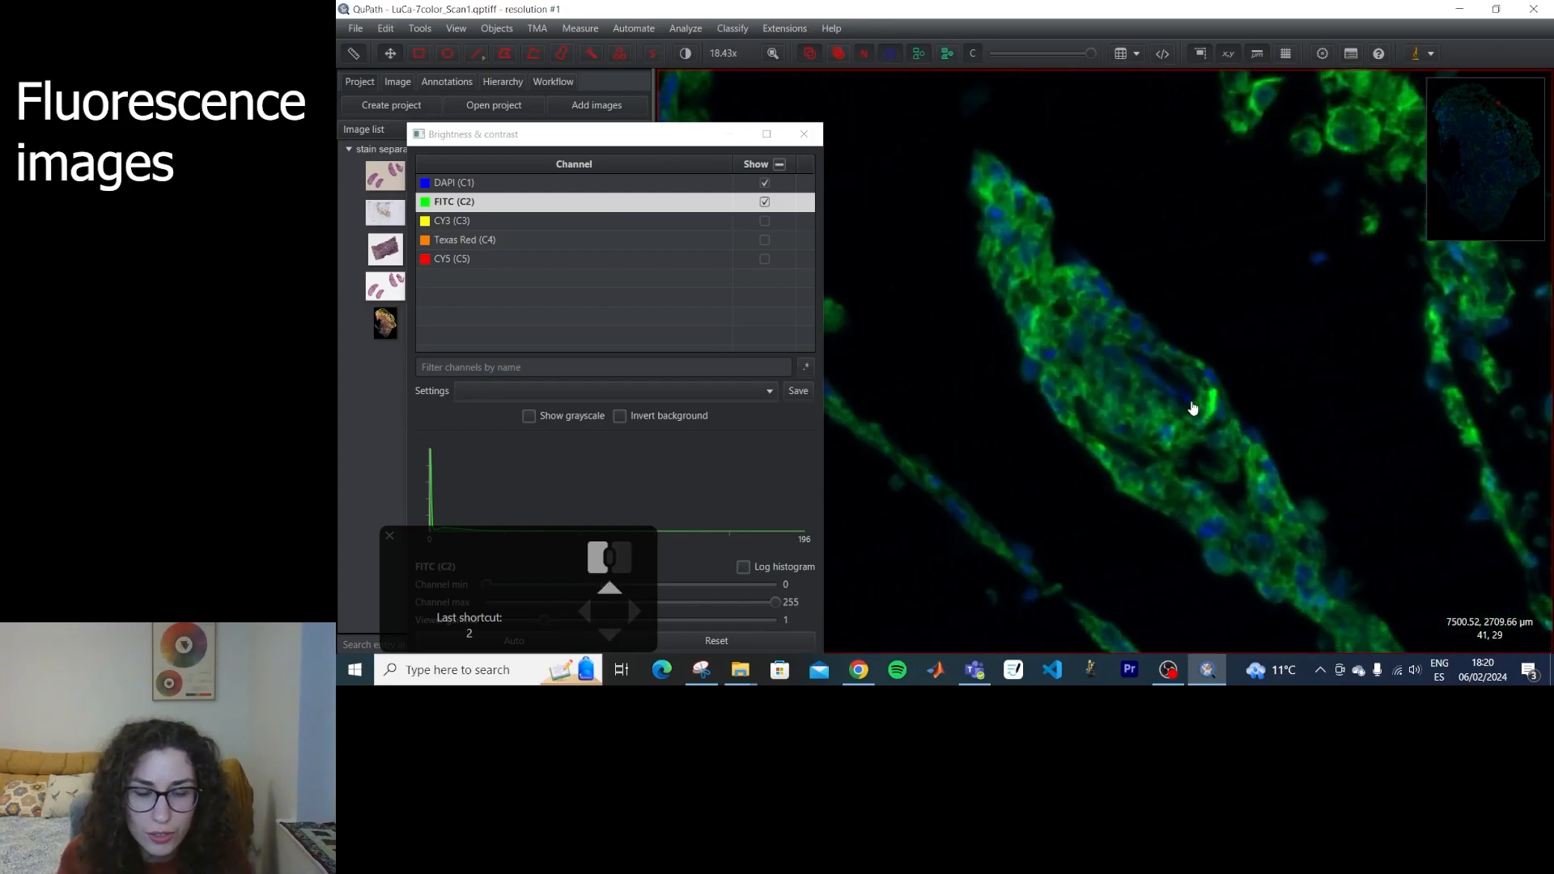
left_click(804, 134)
key("1")
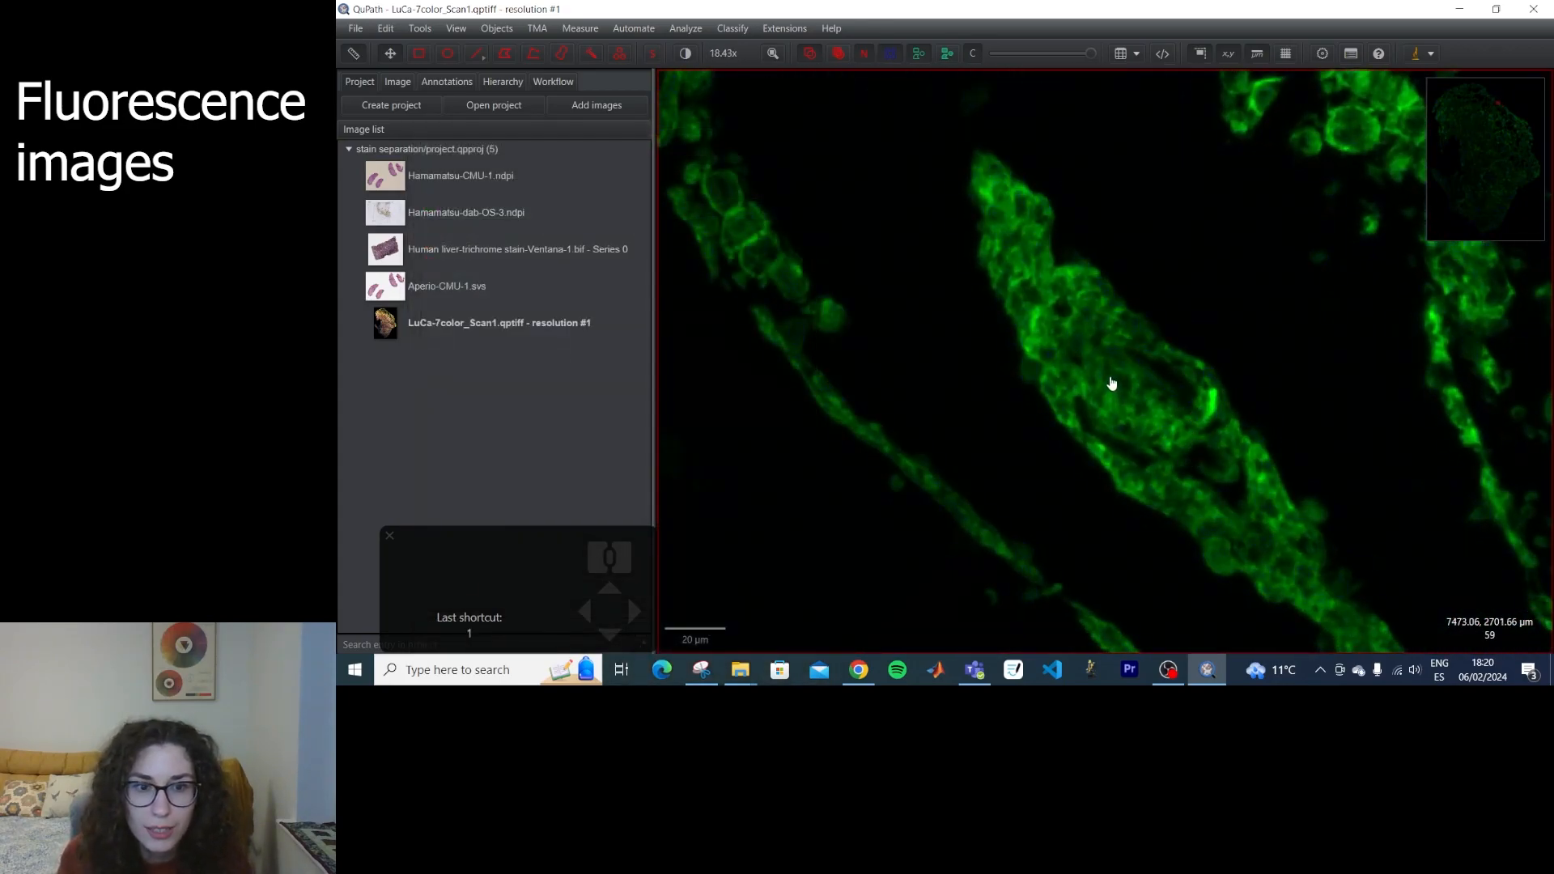
Show and hide the DAPI, FITC, CY3 and Texas Red channels in turn to compare them on the tissue strand.
key("2")
key("3")
key("2")
key("1")
key("2")
key("3")
key("4")
key("3")
key("2")
key("1")
key("2")
key("3")
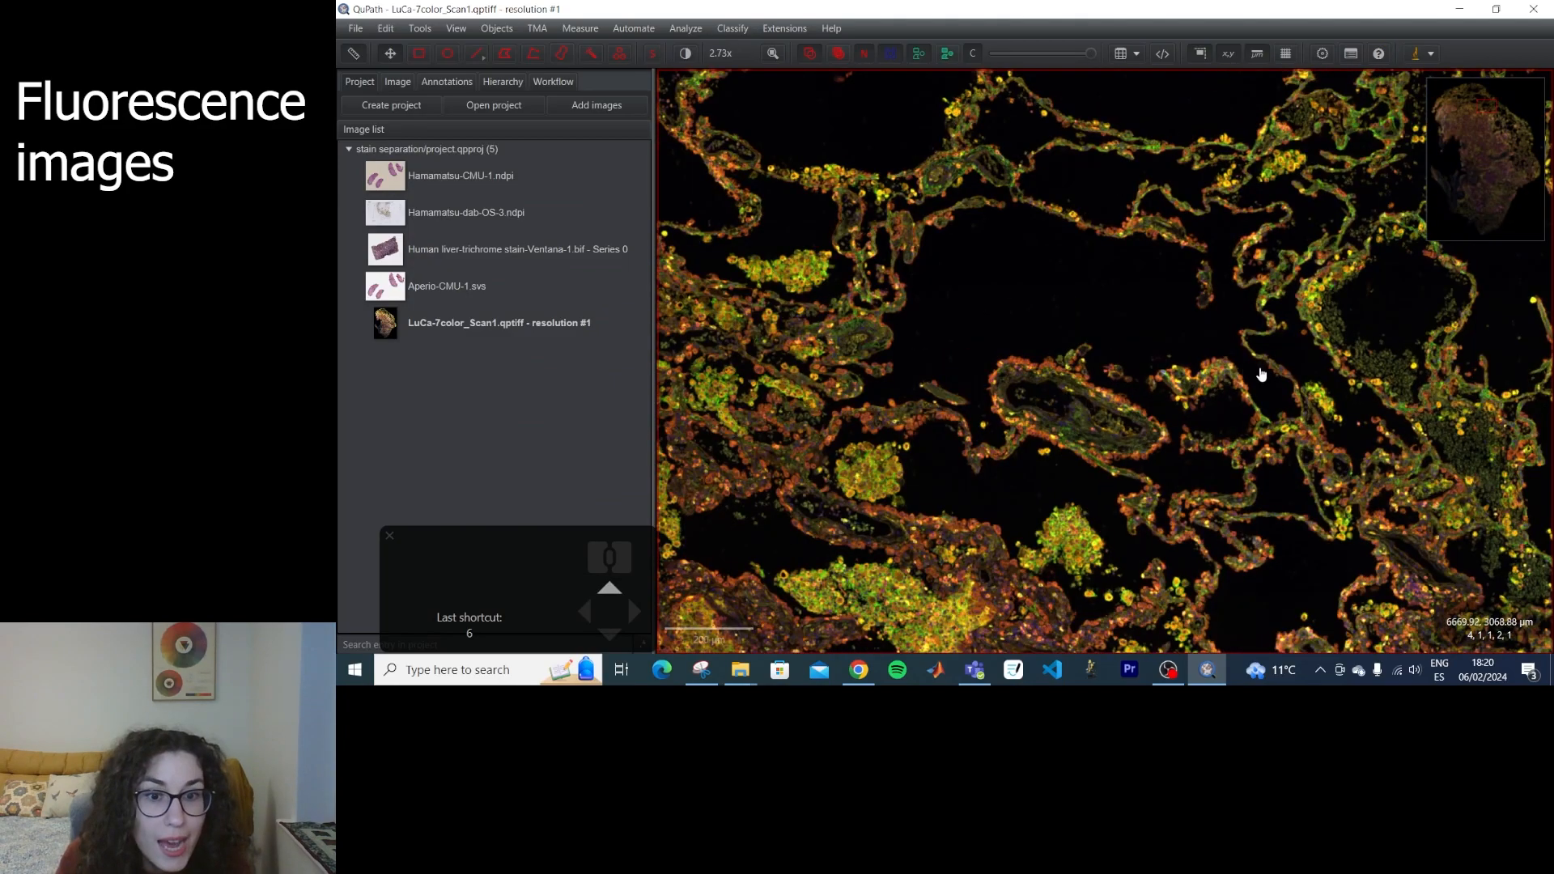
Compare all five channels side by side in the channel viewer around the bright green ring in the dense tissue, and close the viewer.
left_click_drag(906, 346, 1242, 449)
scroll(982, 533, "up", 5)
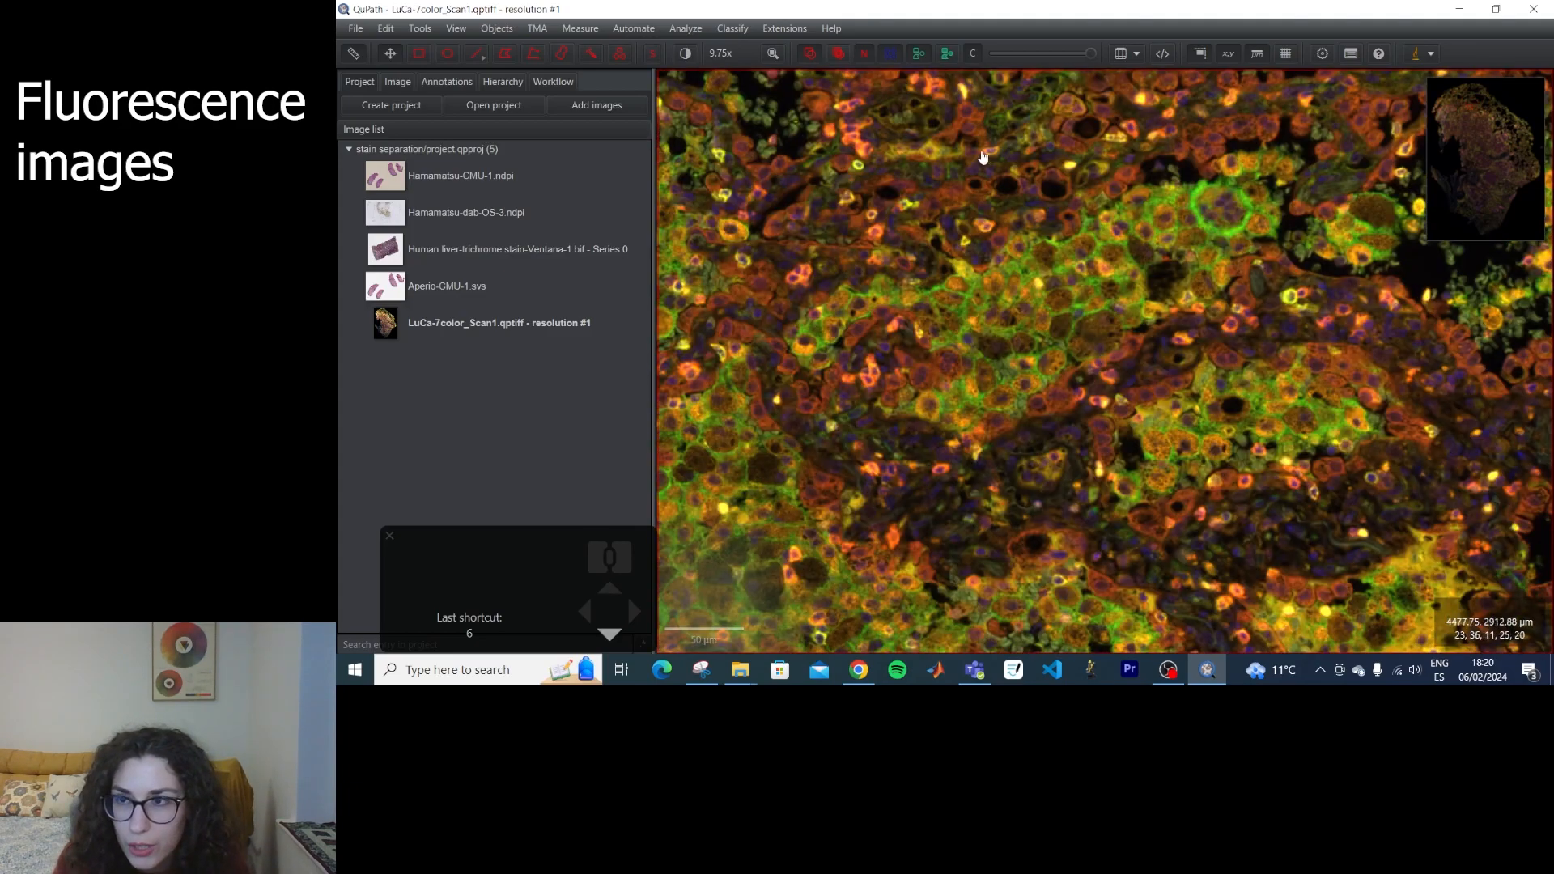
left_click(458, 32)
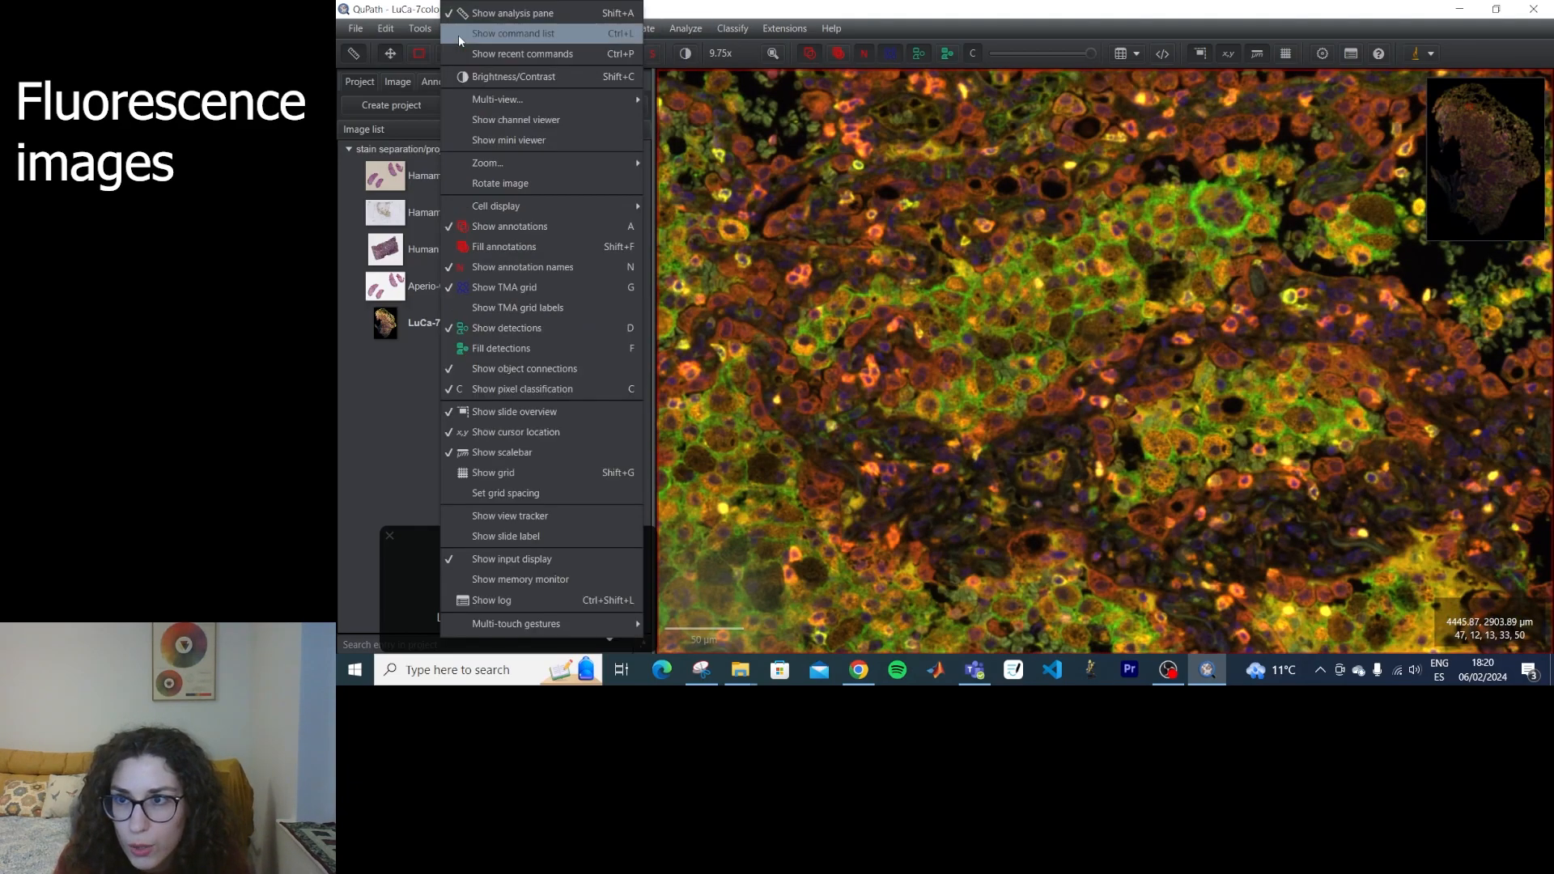
left_click(549, 119)
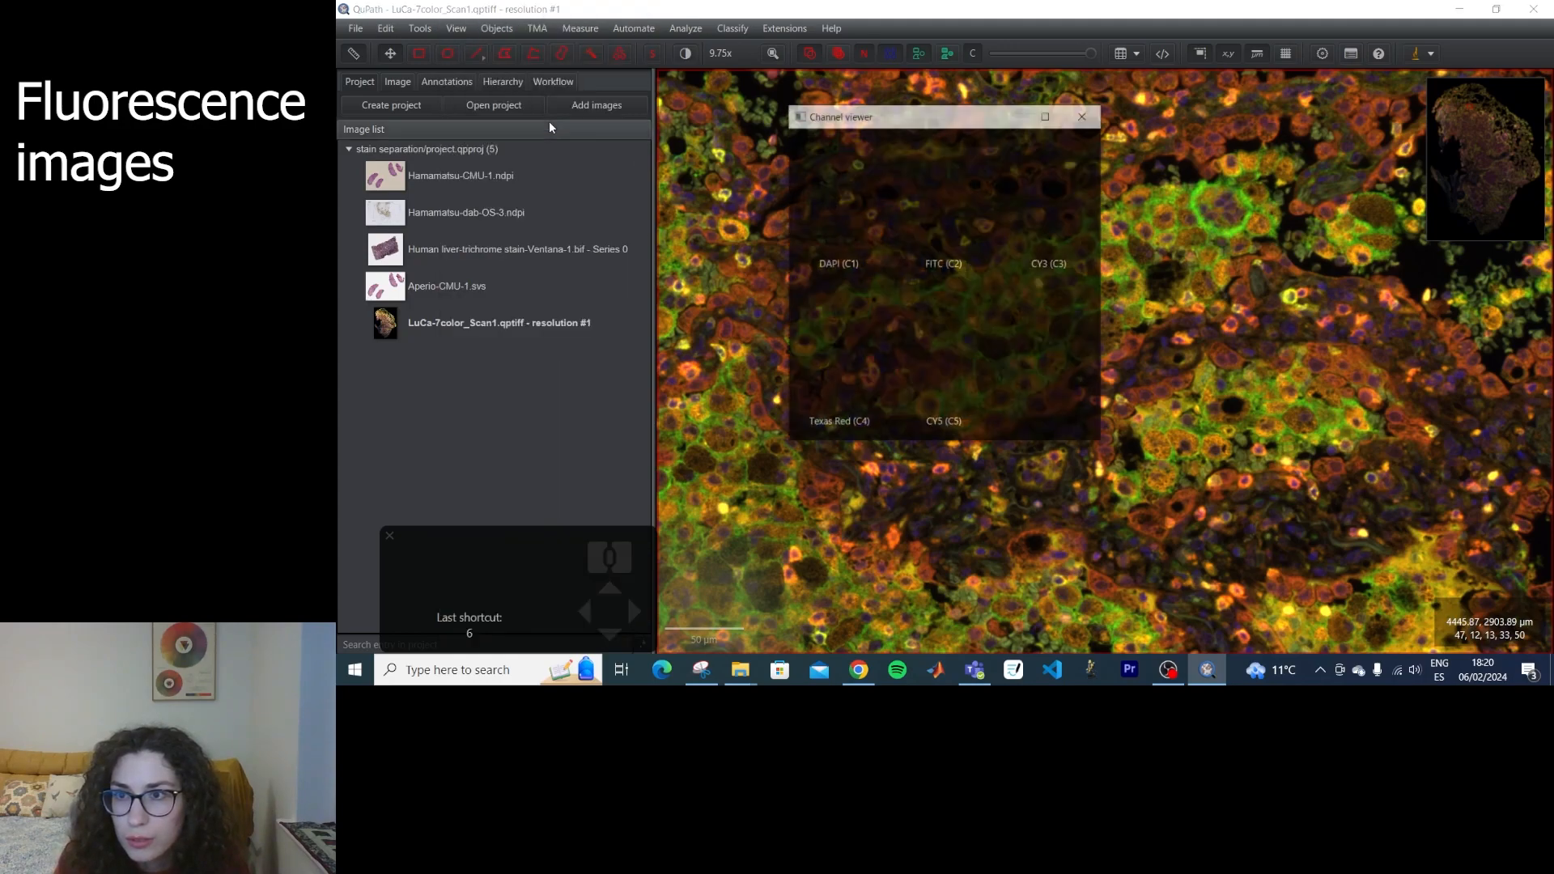
left_click_drag(928, 121, 782, 226)
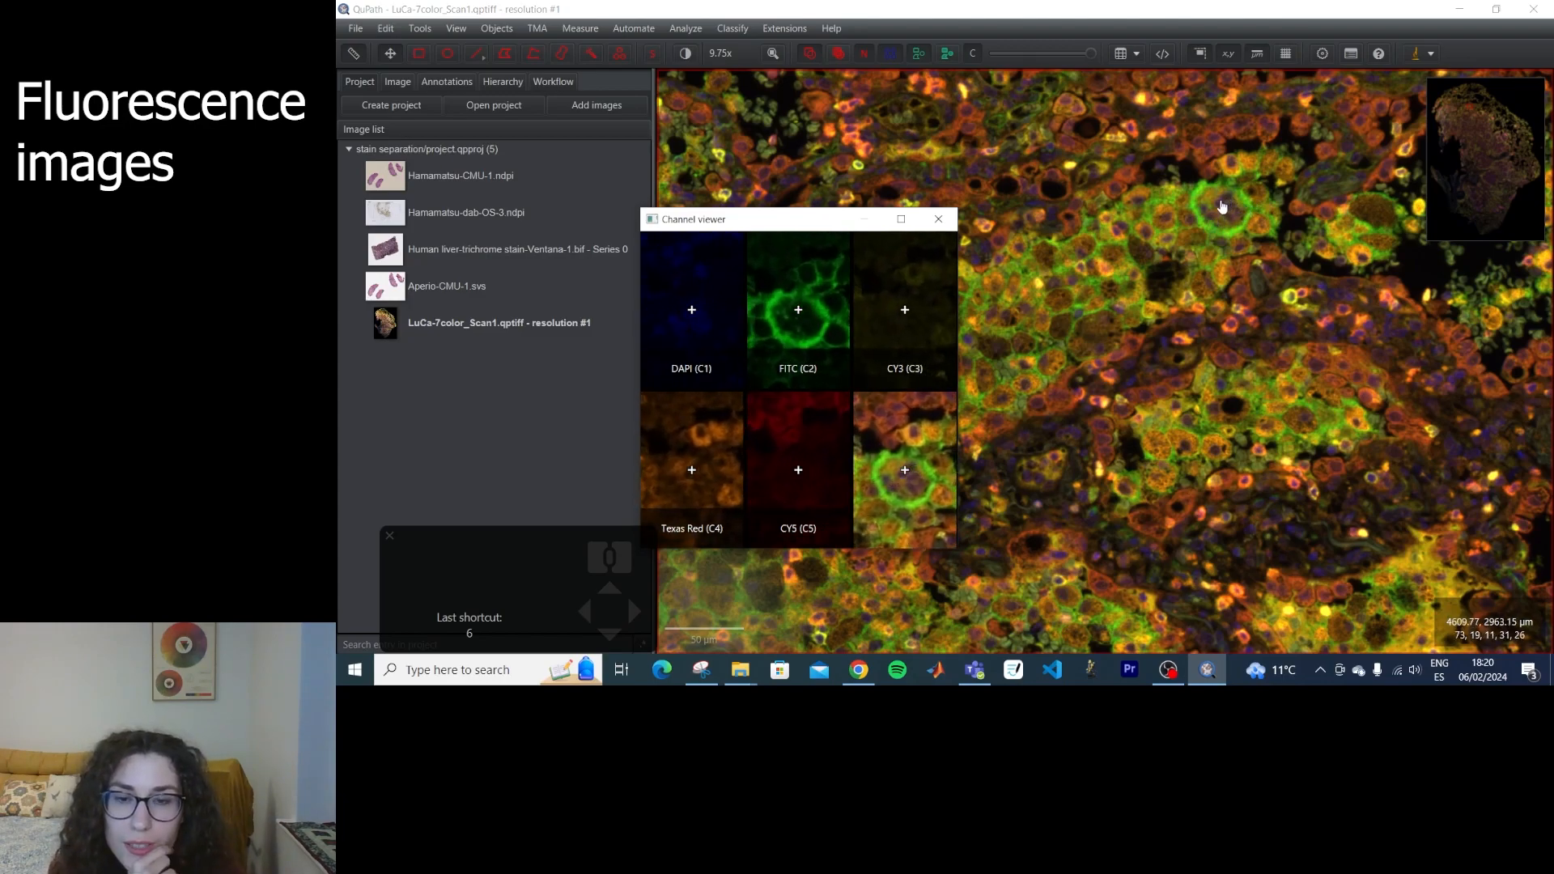
scroll(1286, 184, "down", 5)
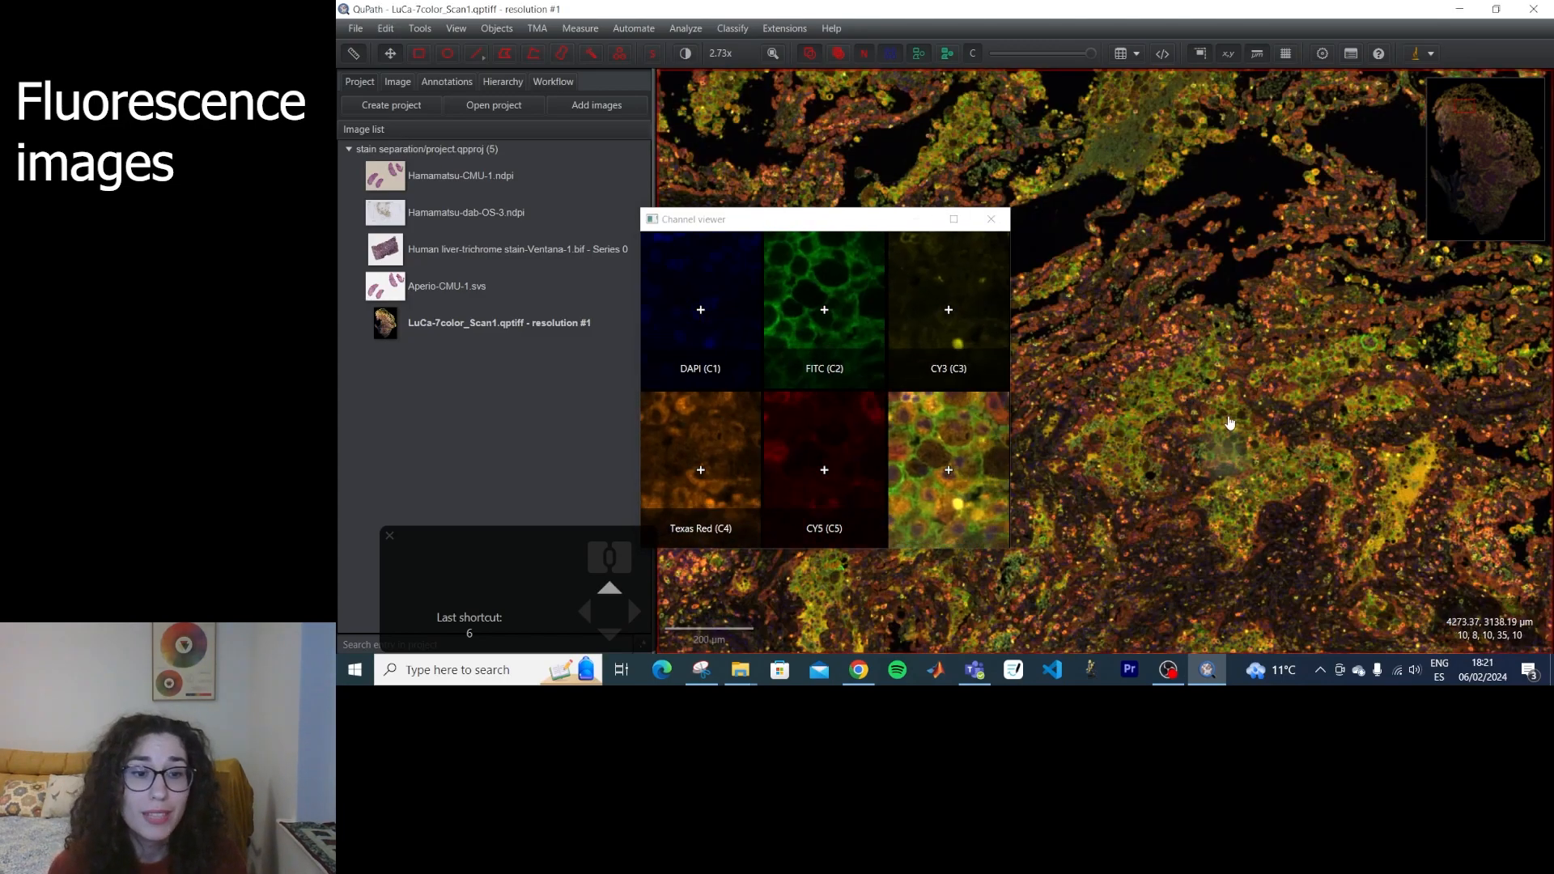
left_click(991, 218)
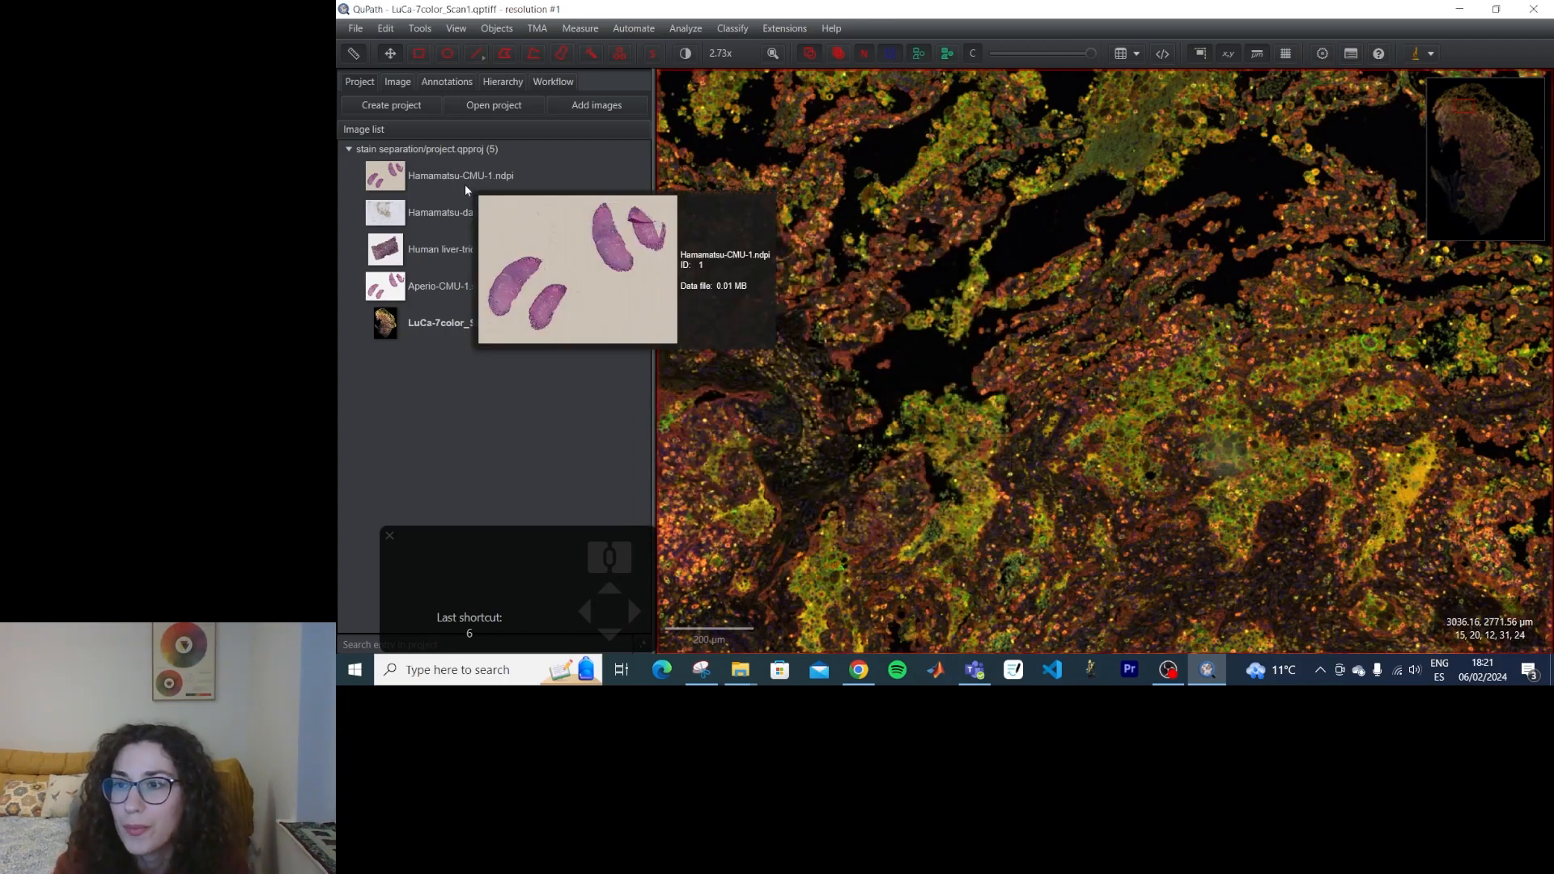
Open the Hamamatsu-dab-OS-3.ndpi slide from the project's image list.
mouse_move(448, 263)
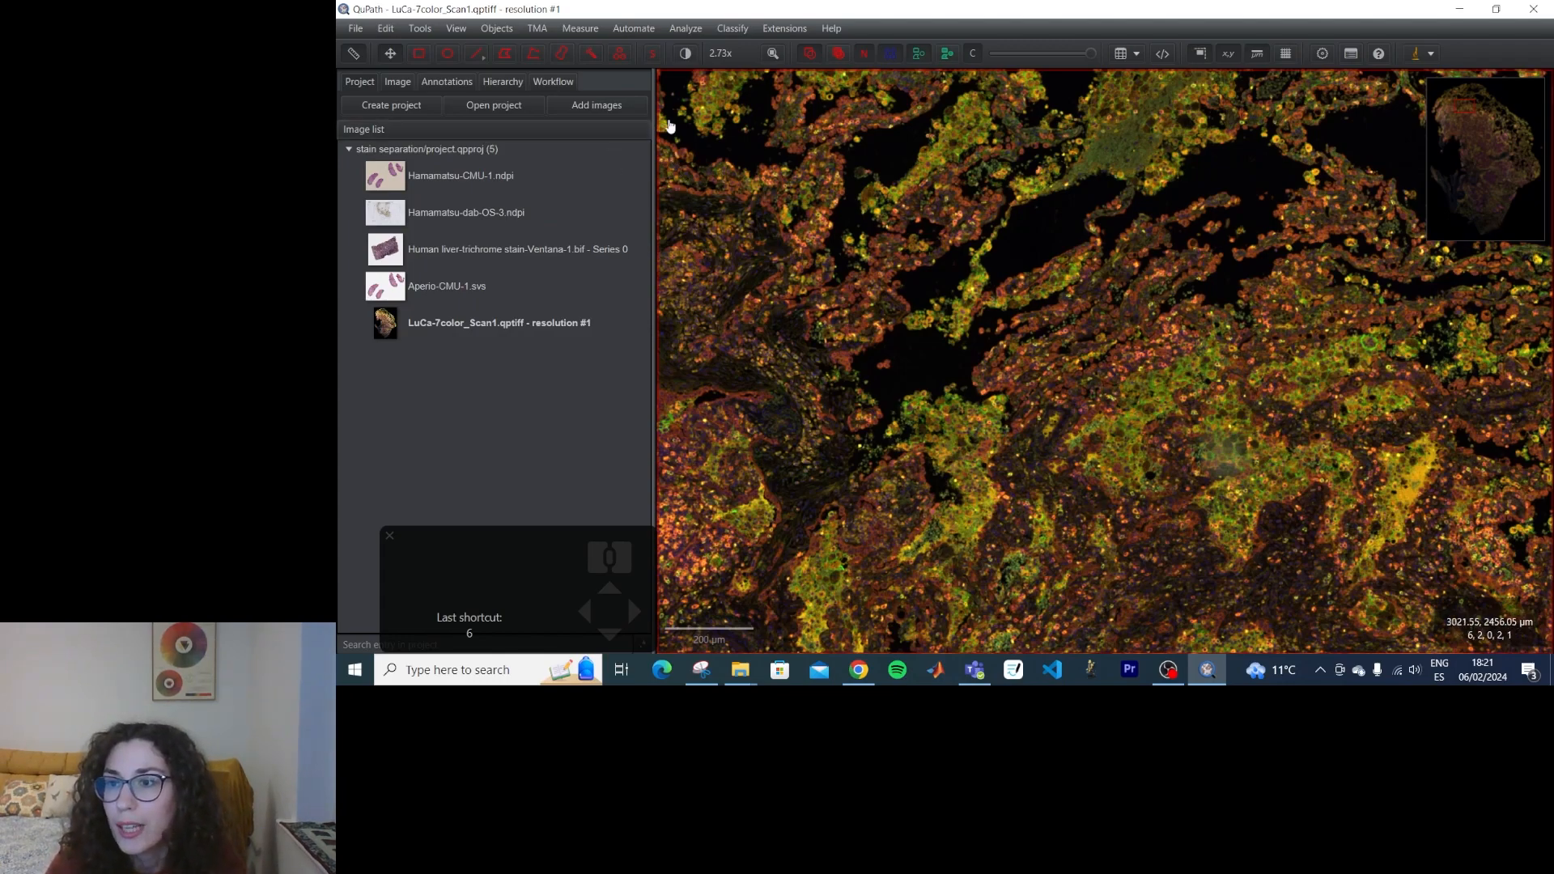
double_click(498, 213)
left_click(930, 364)
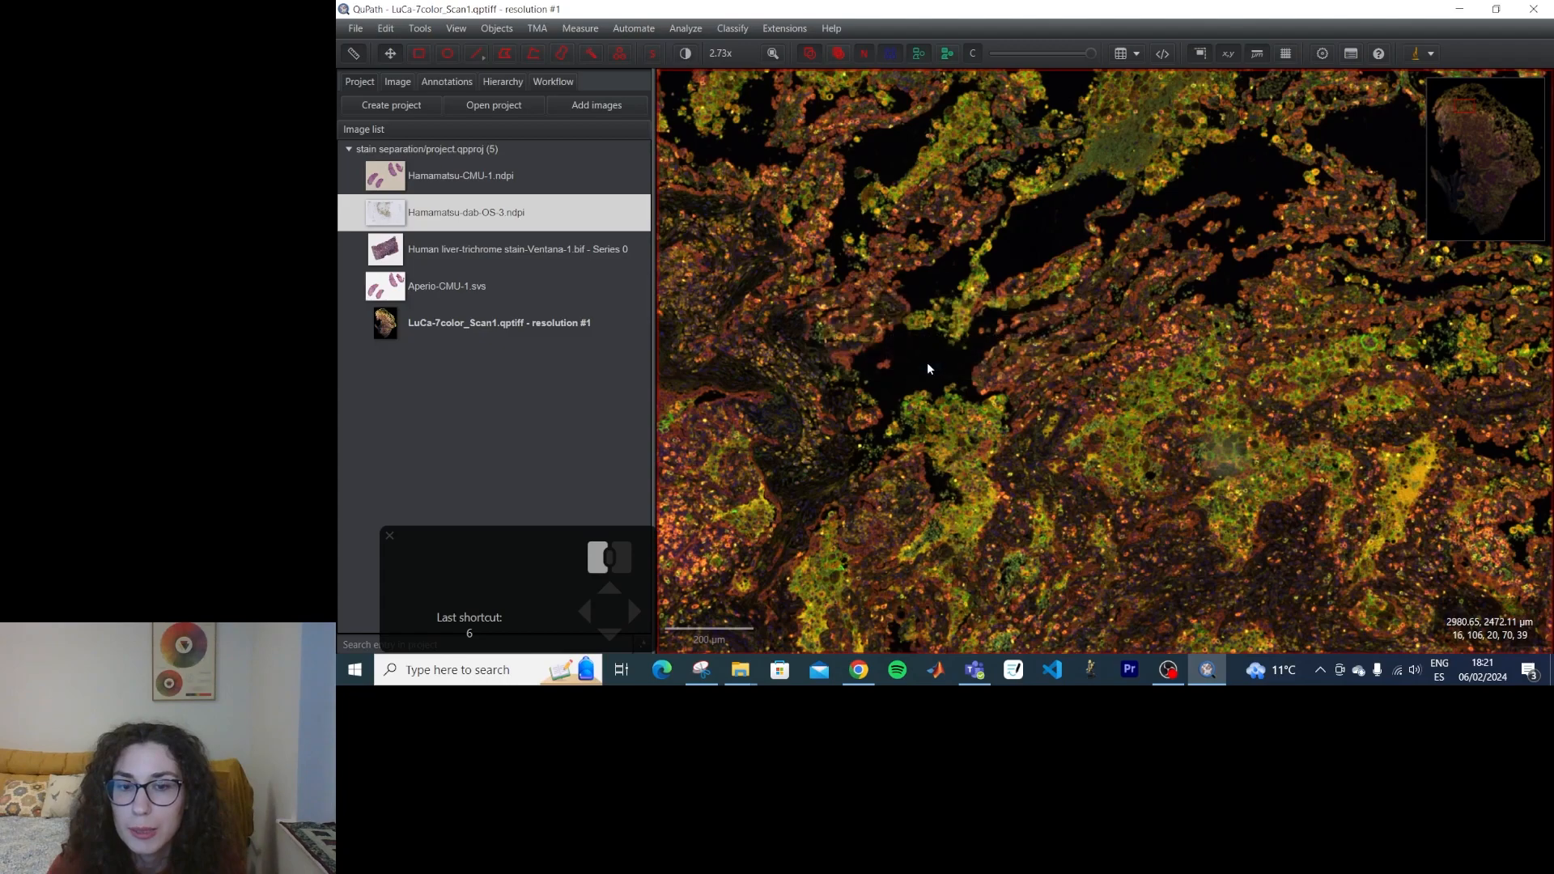